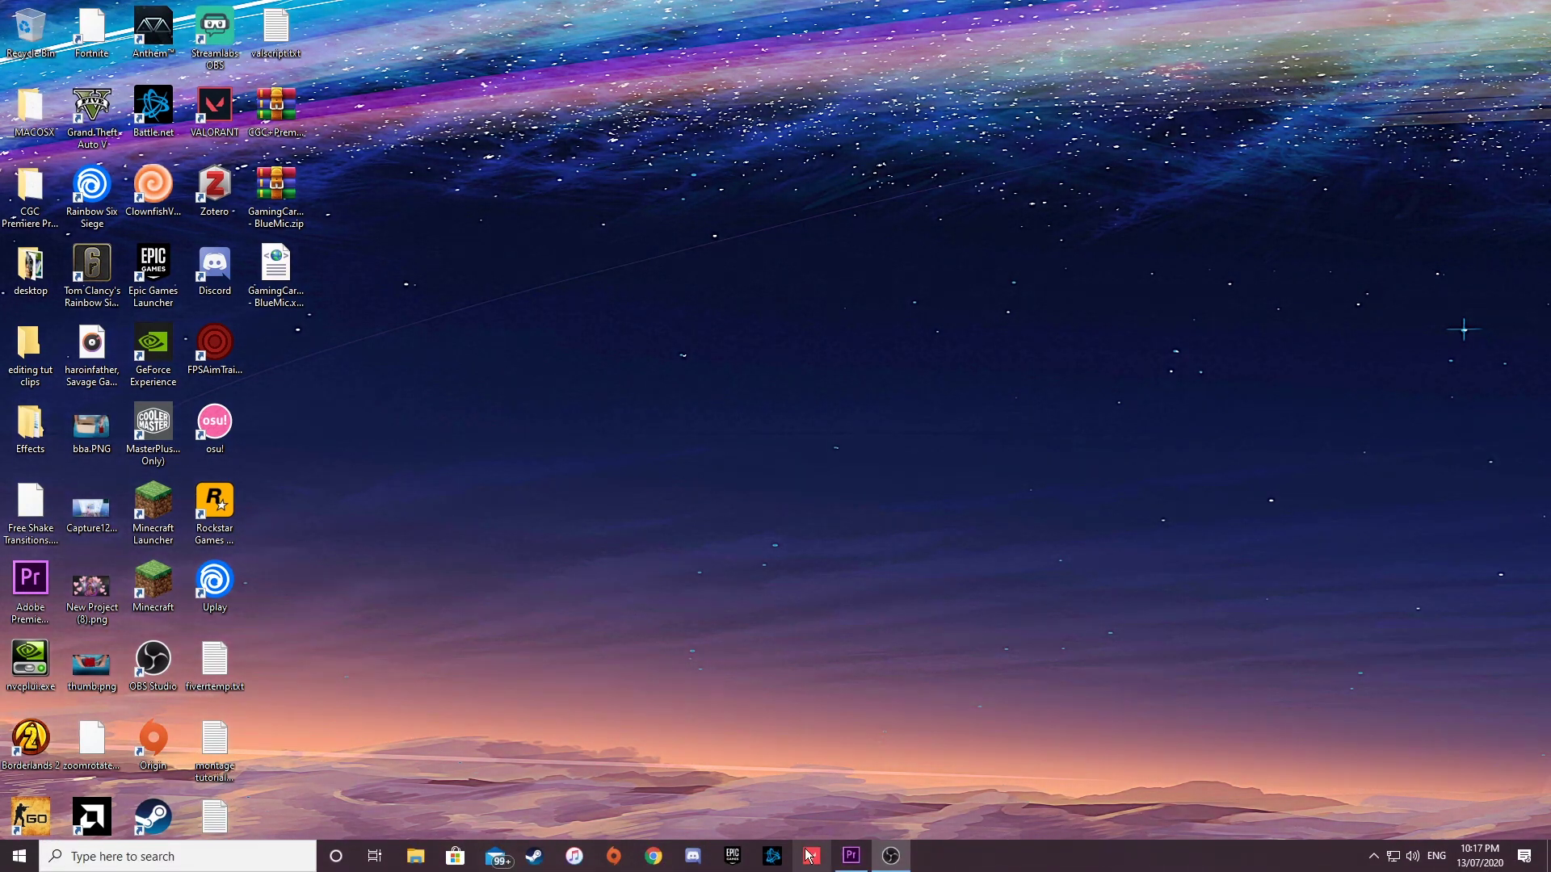
Step: Switch to Premiere Pro, extend the sequence's work area over all three gameplay clips, and return the playhead to the start
click(851, 856)
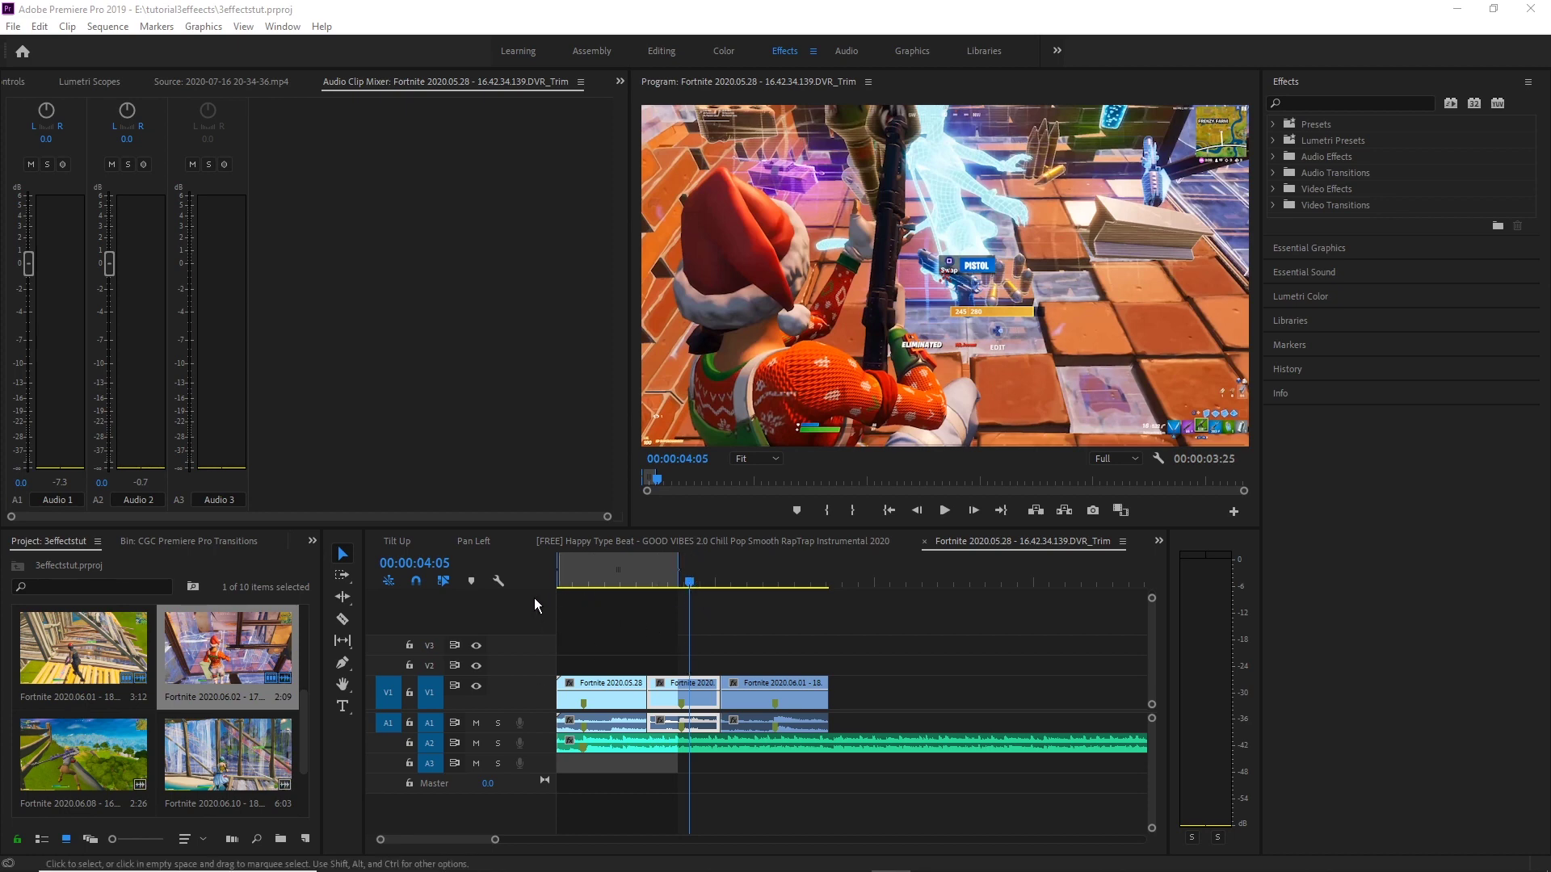
double_click(647, 578)
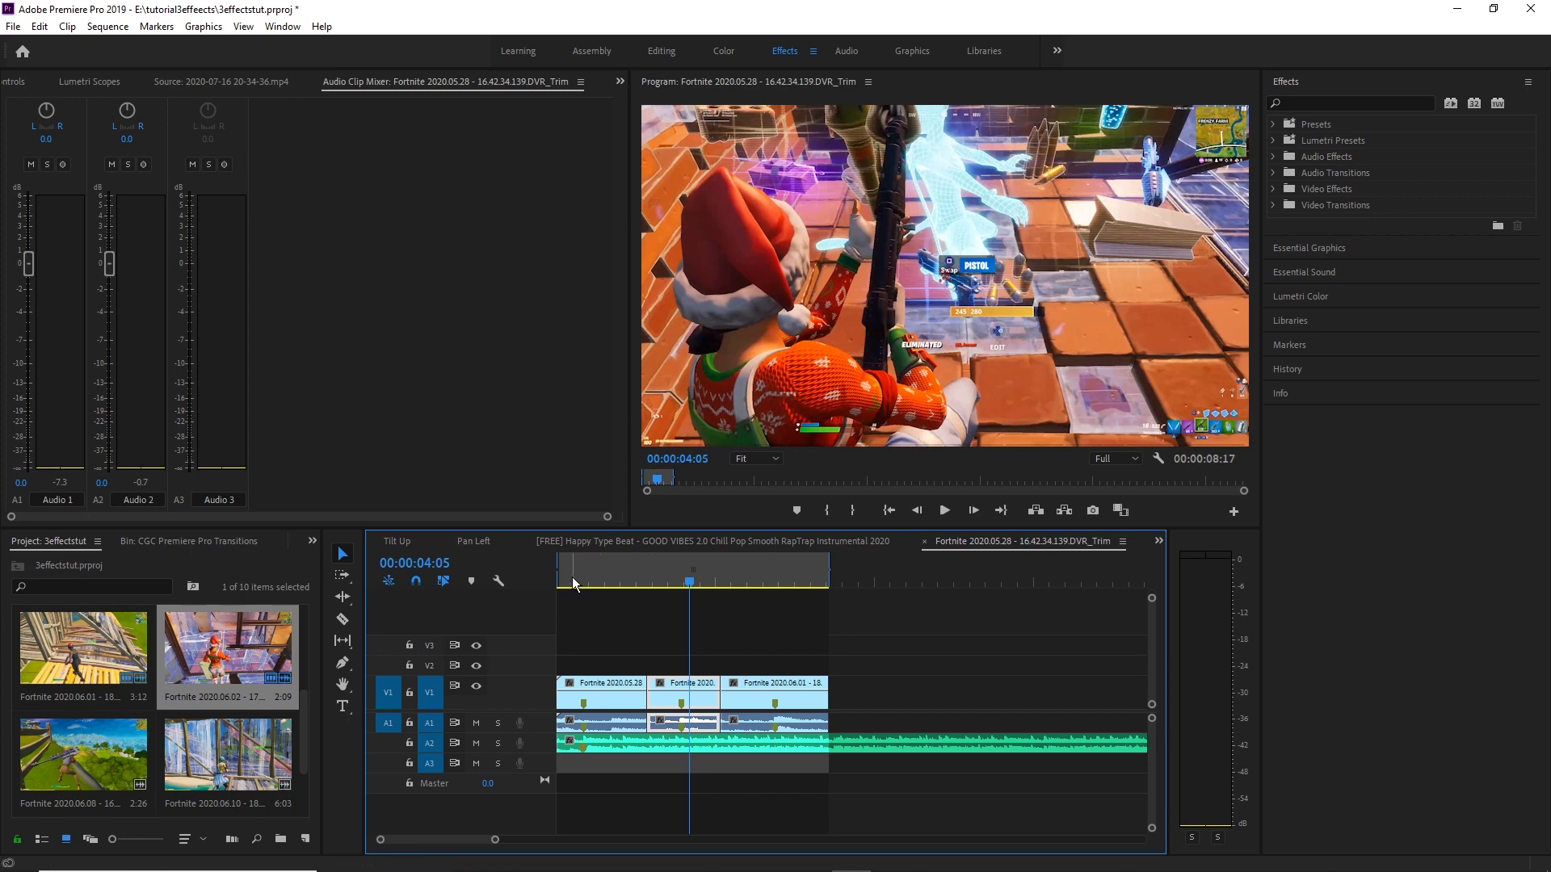
key(r)
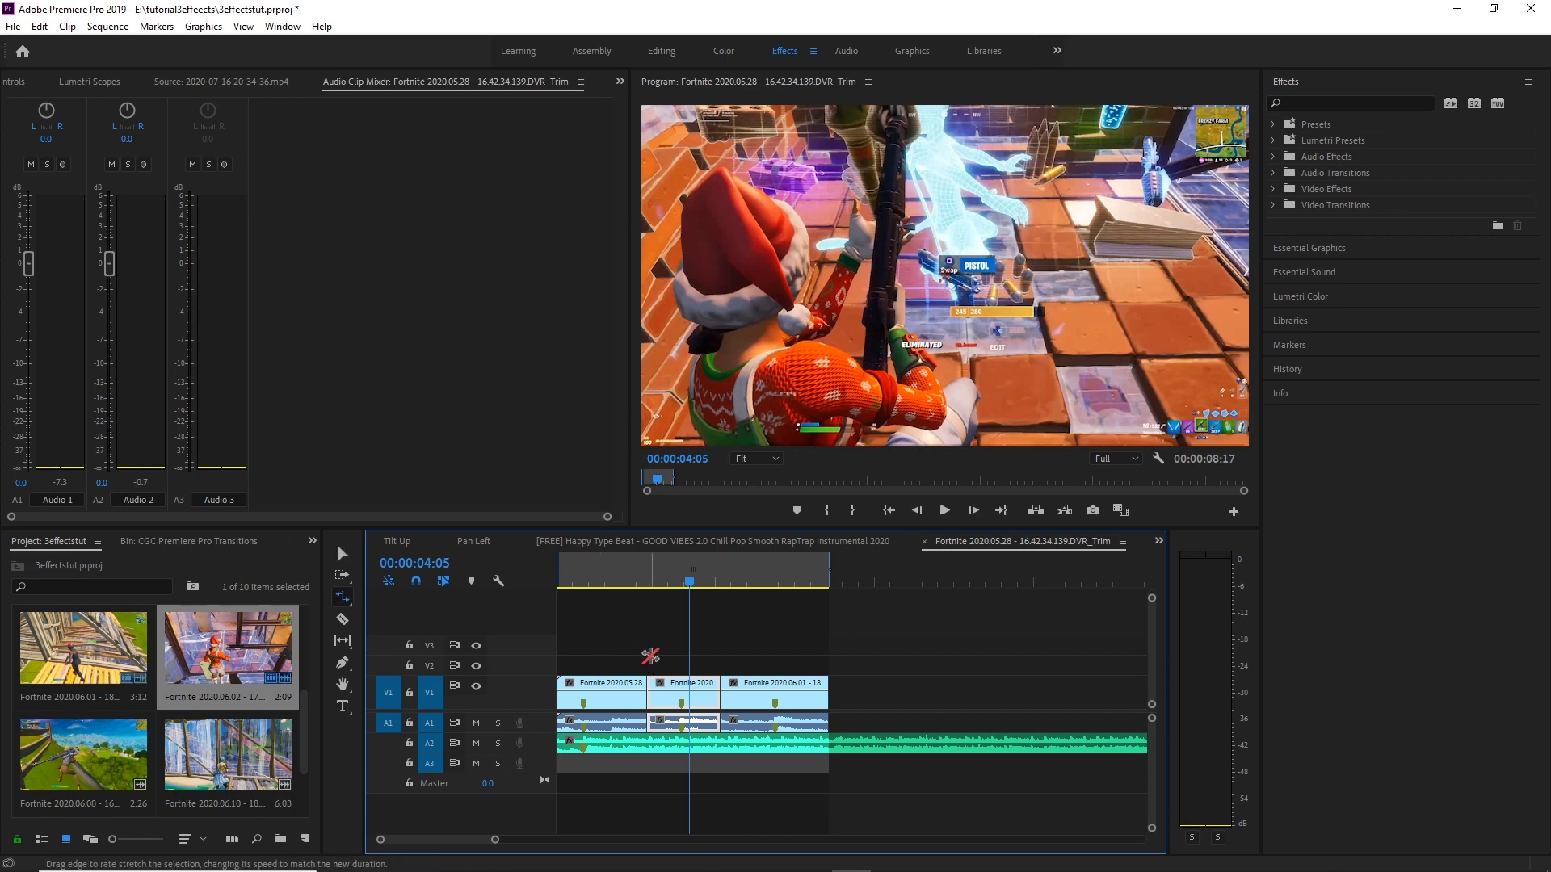
key(v)
key(Home)
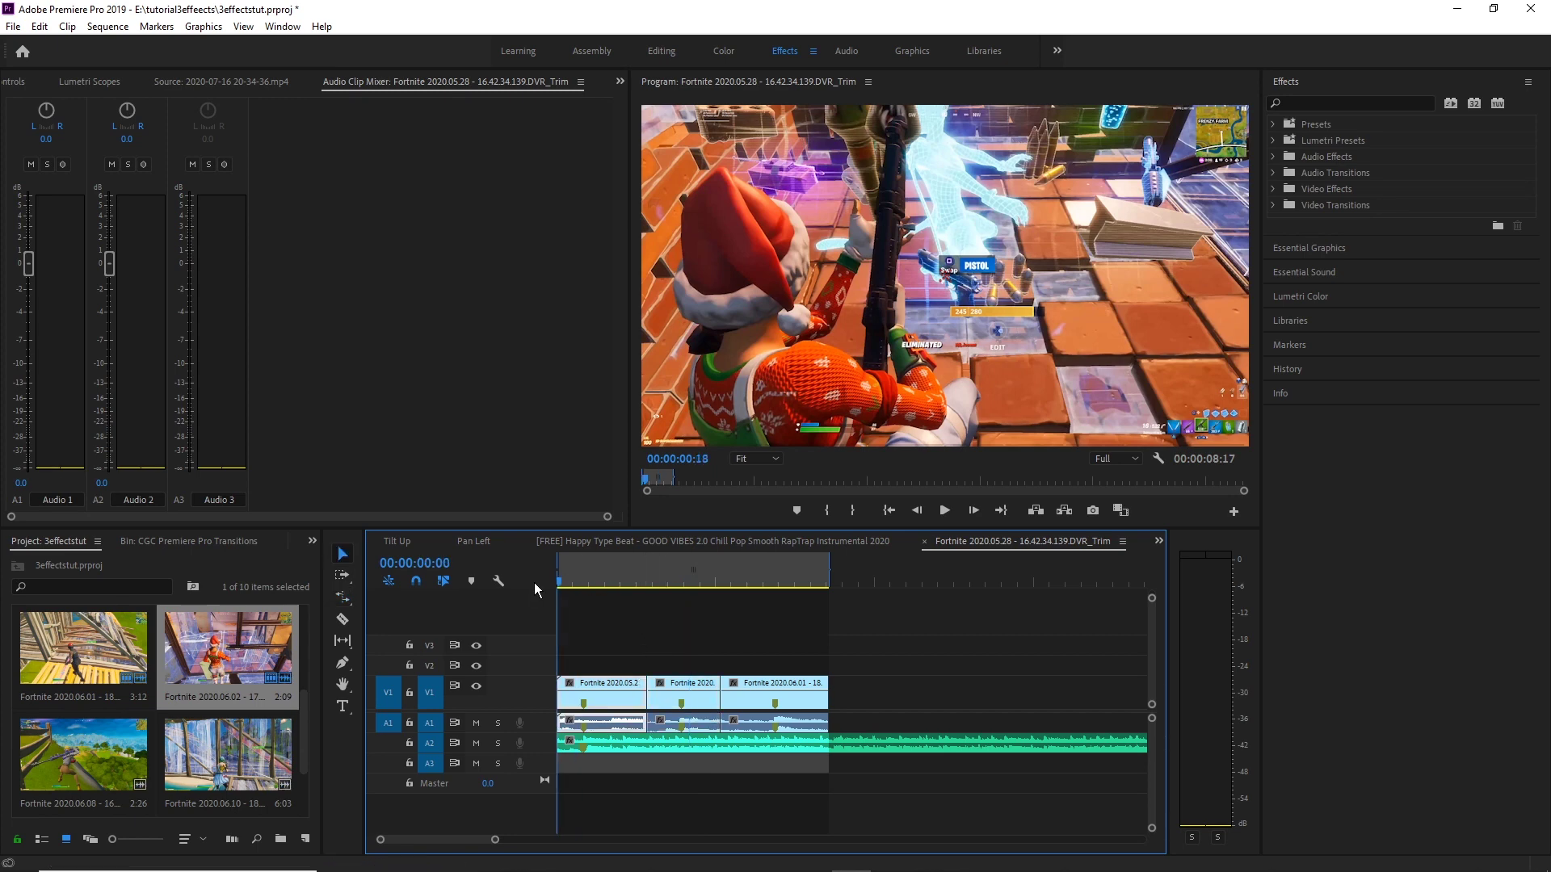
Step: Show the Time Remapping Speed keyframes on the first and second clips in the timeline
right_click(619, 691)
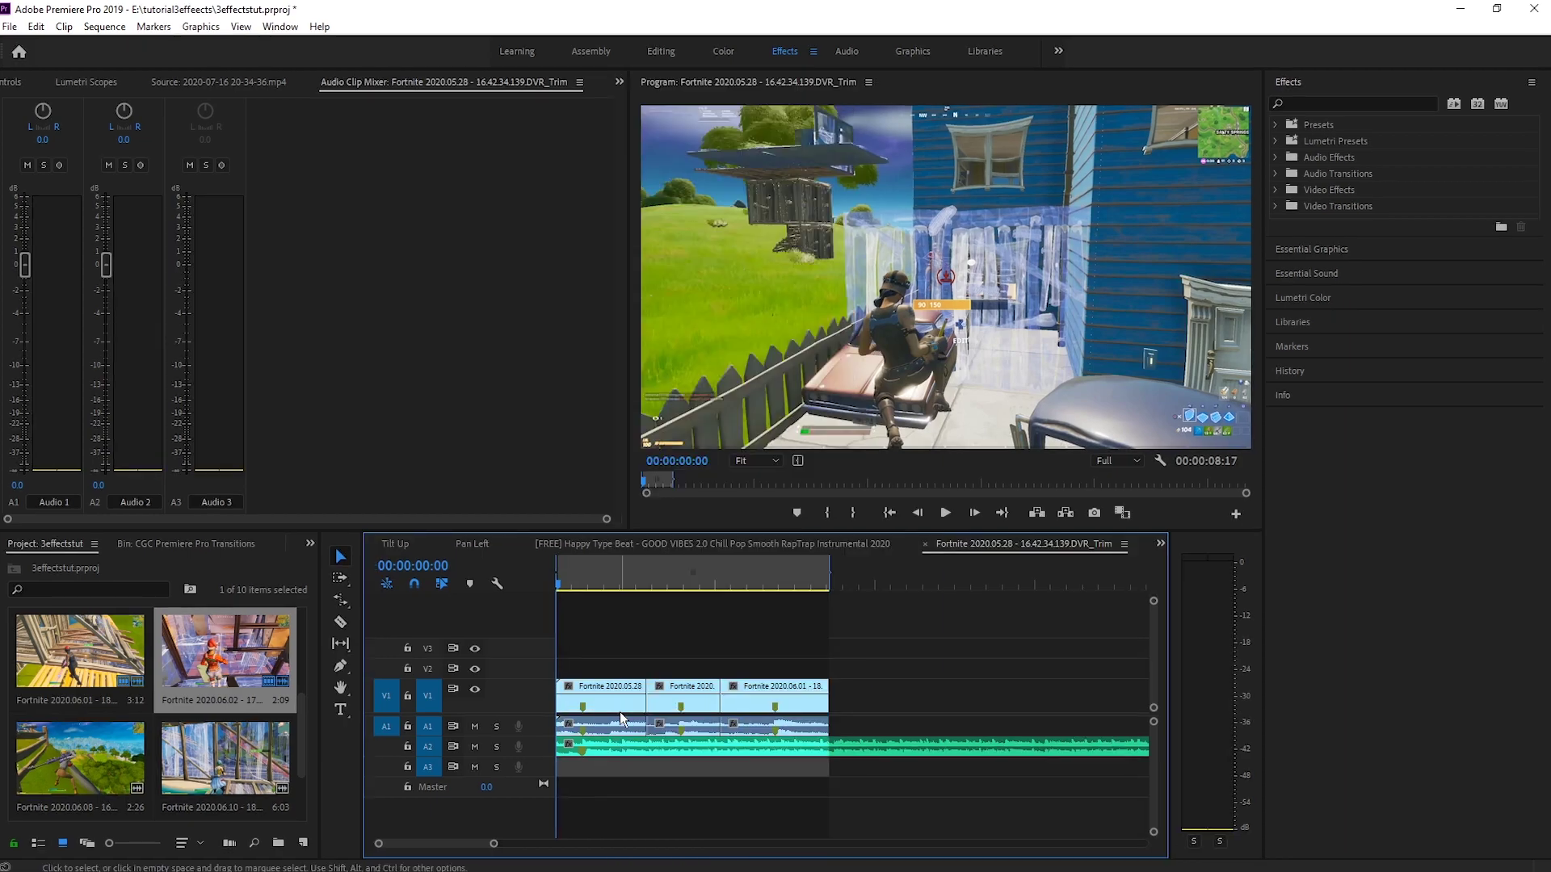
right_click(619, 711)
mouse_move(759, 862)
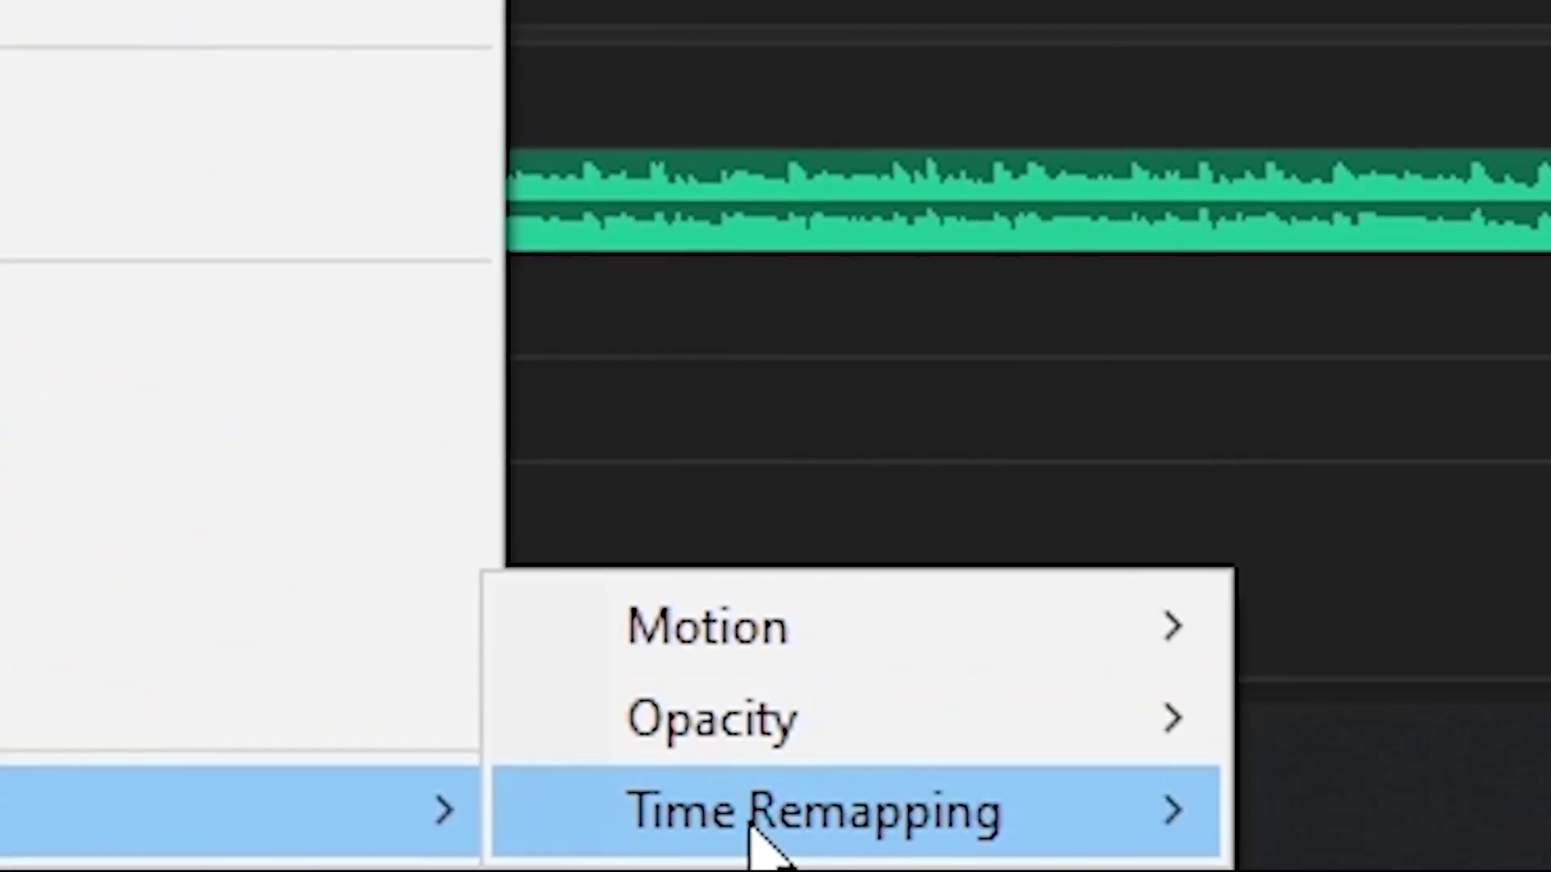
mouse_move(1499, 819)
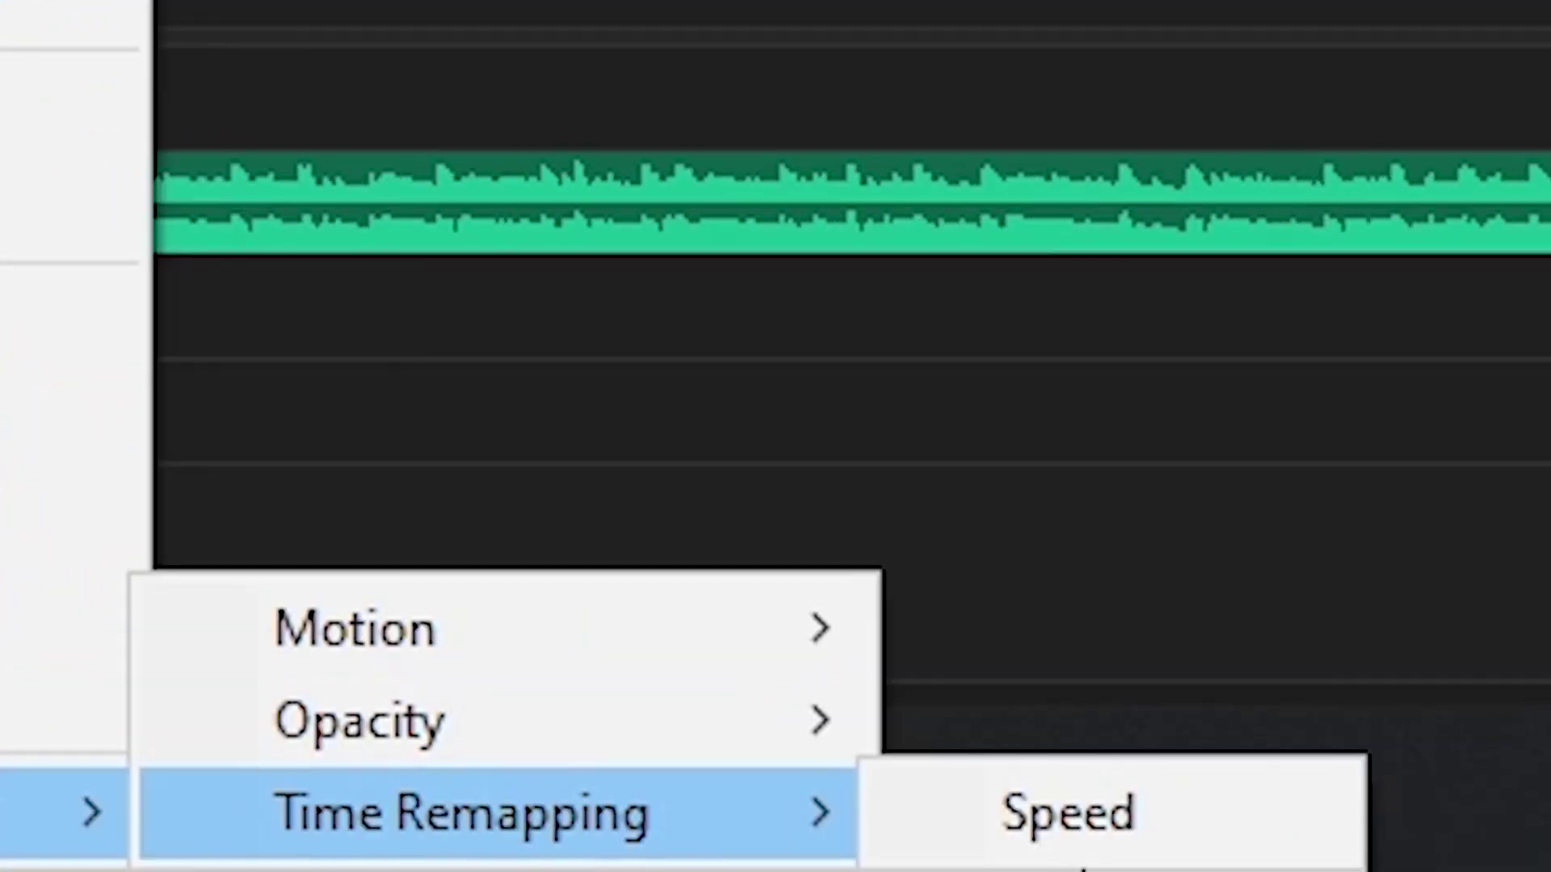
right_click(679, 695)
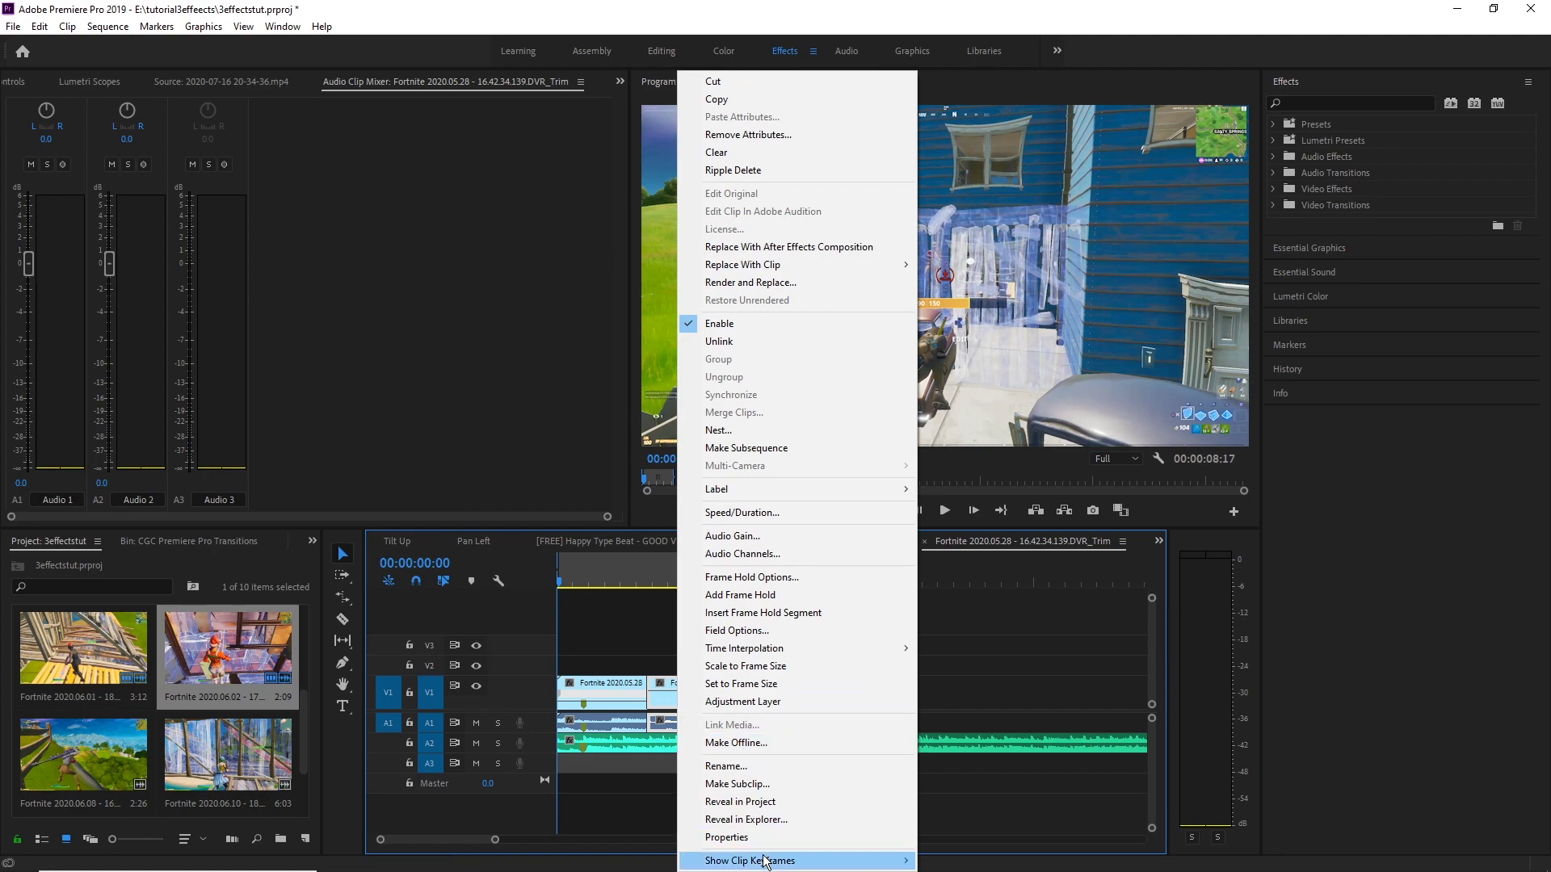
mouse_move(751, 860)
mouse_move(977, 860)
click(1066, 861)
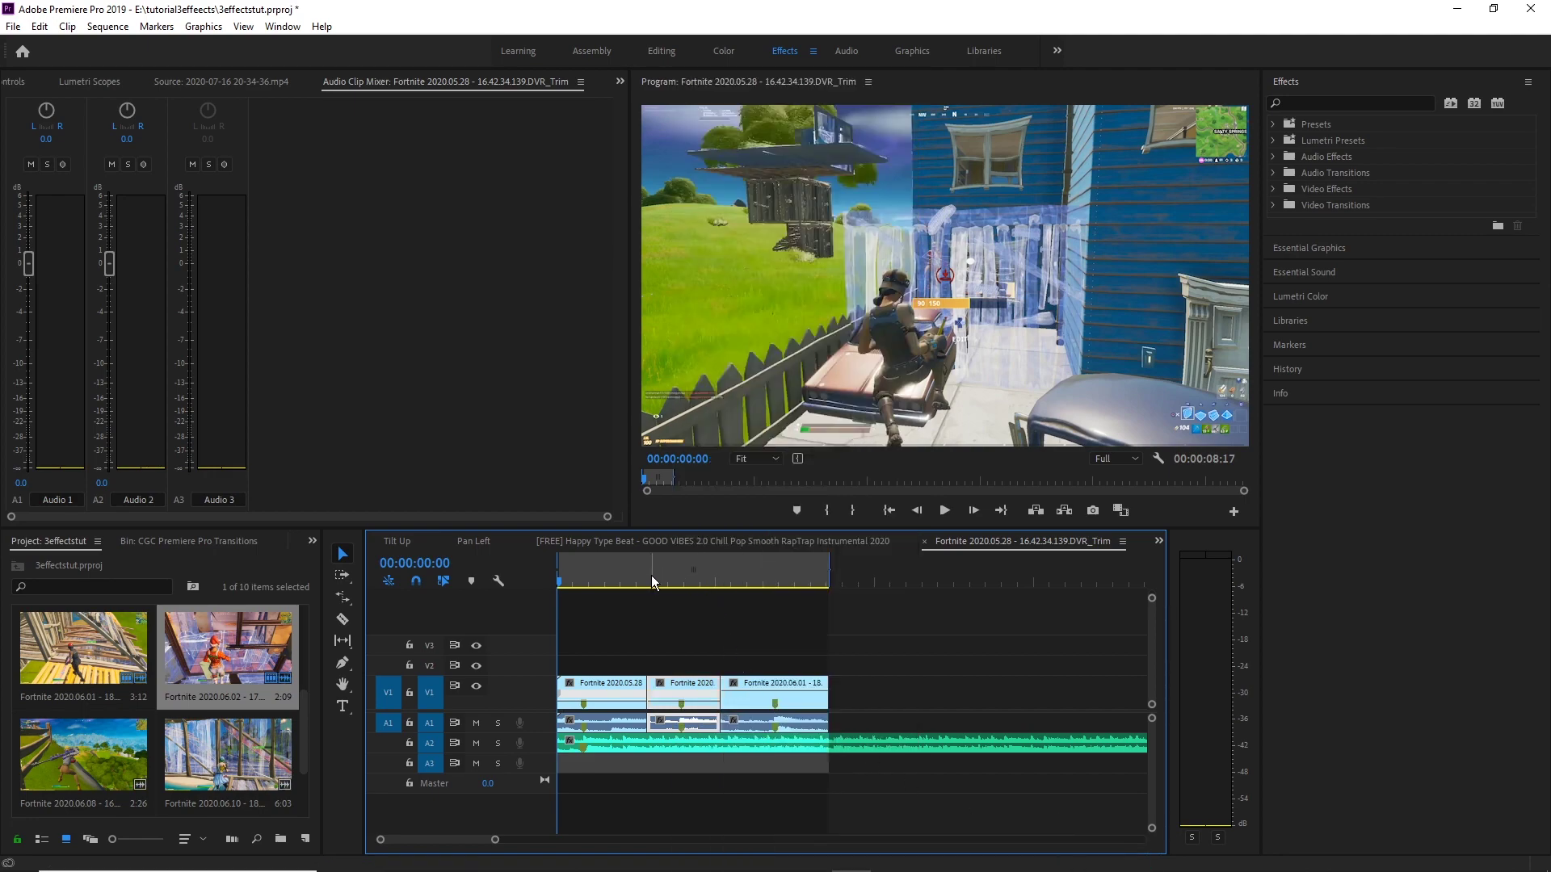
Step: Play and scrub through the first clip to examine the action leading up to the shot
key(space)
key(space)
click(561, 583)
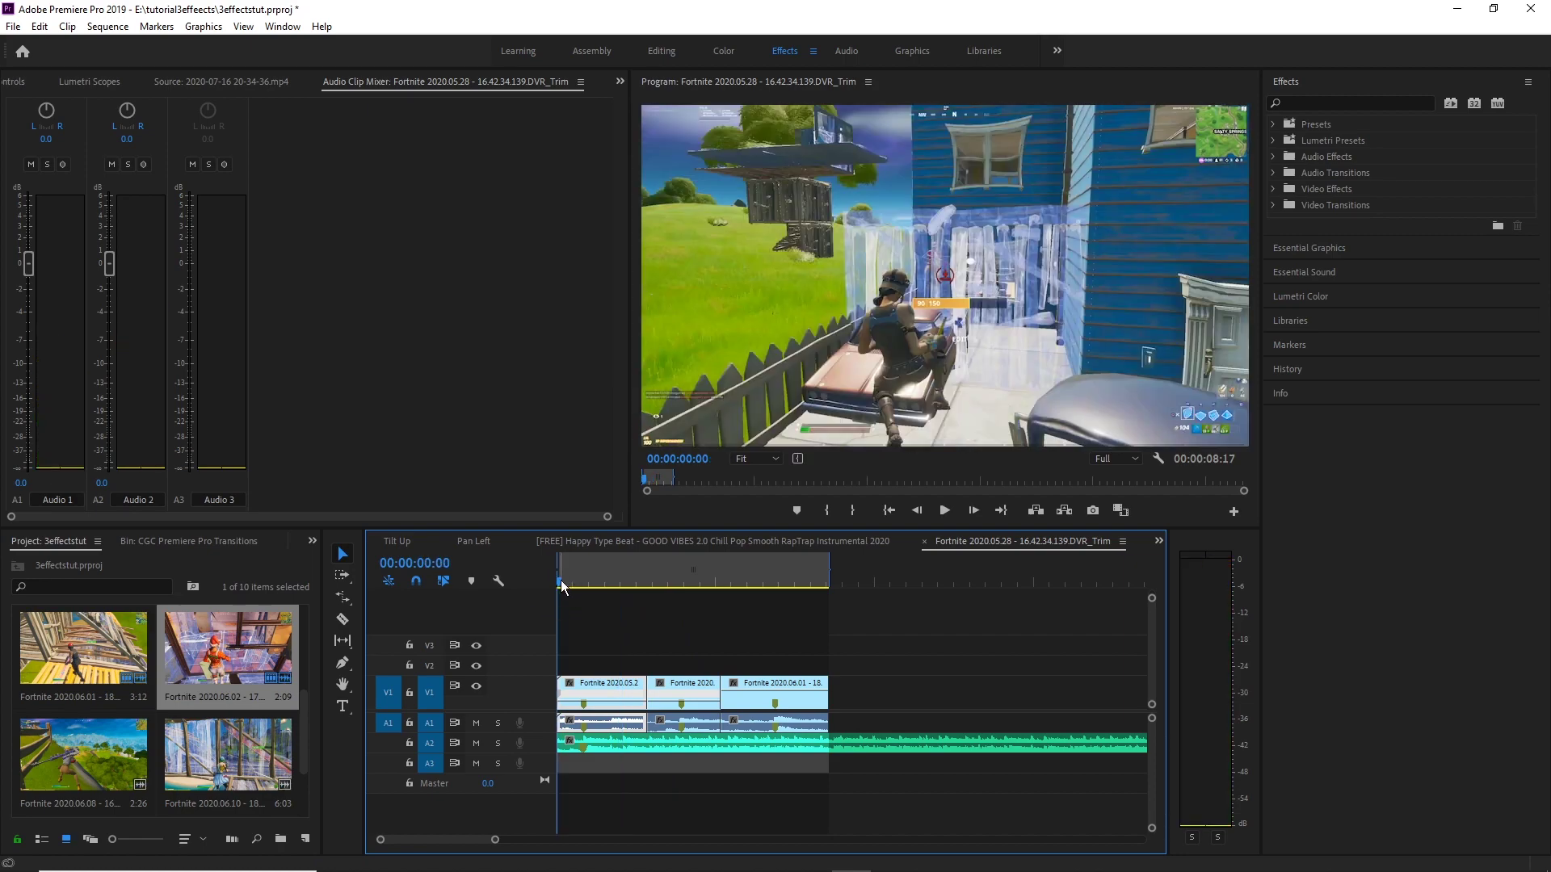
key(space)
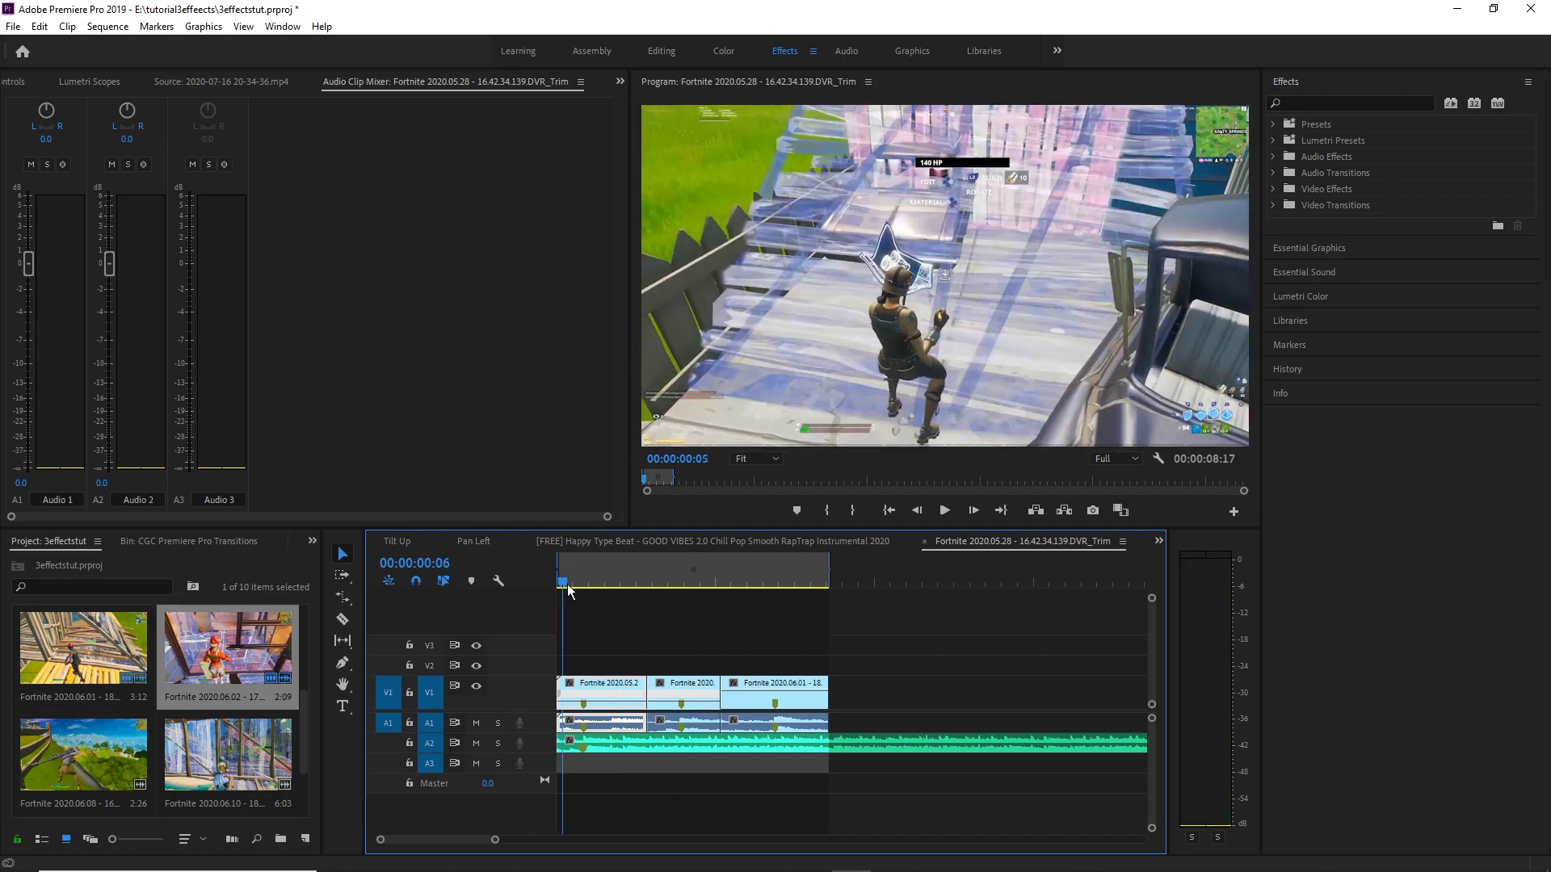
key(space)
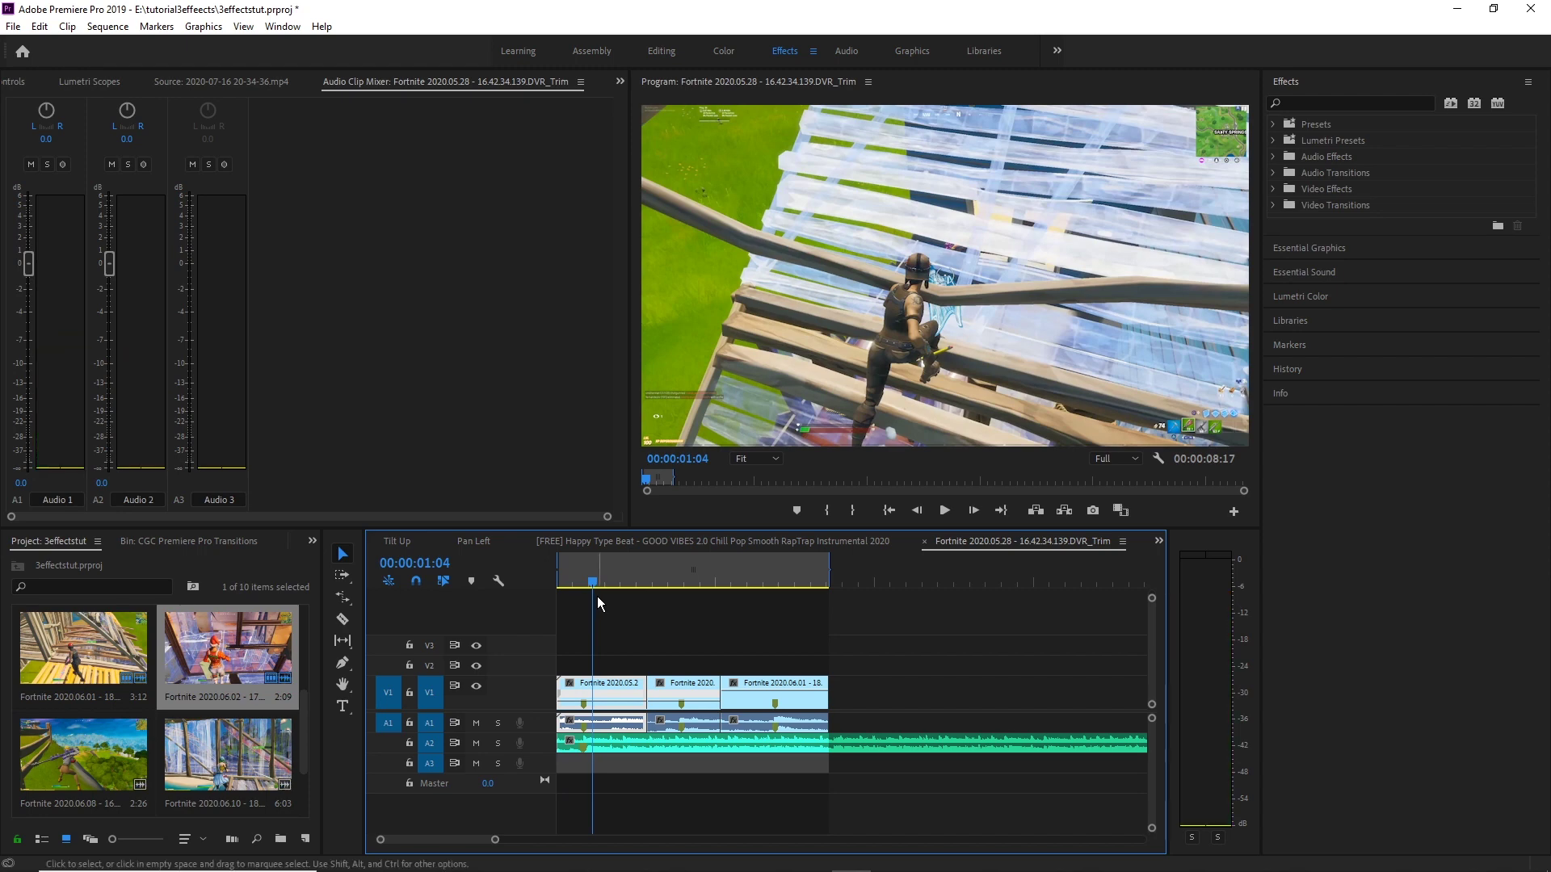
click(594, 583)
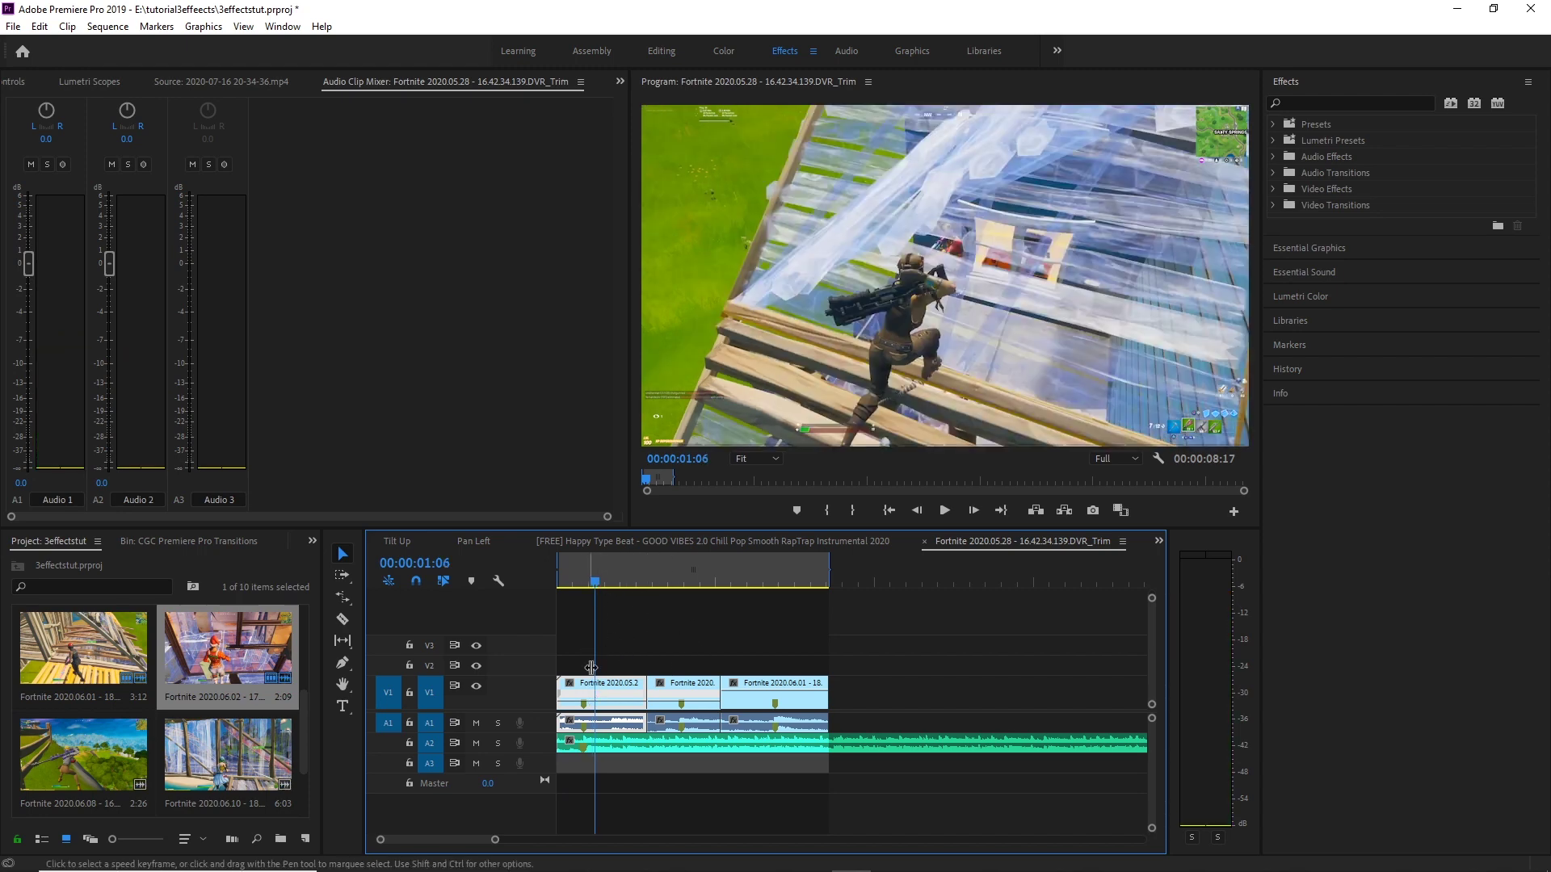
drag(598, 584, 638, 622)
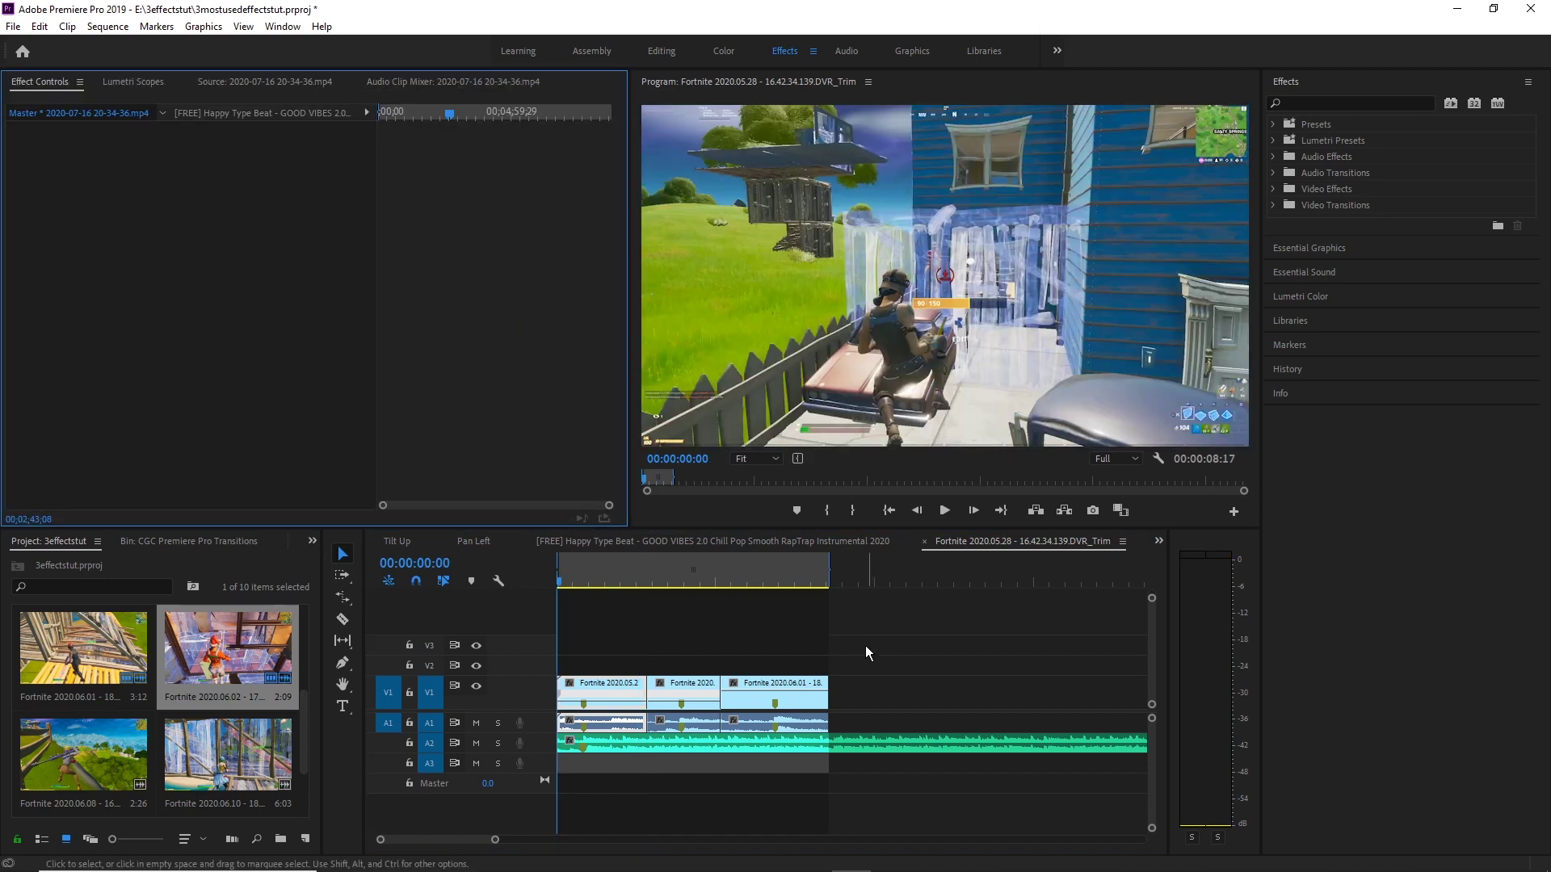
Step: Select the first clip and add a Time Remapping Speed keyframe at 00:00:01:06
click(706, 631)
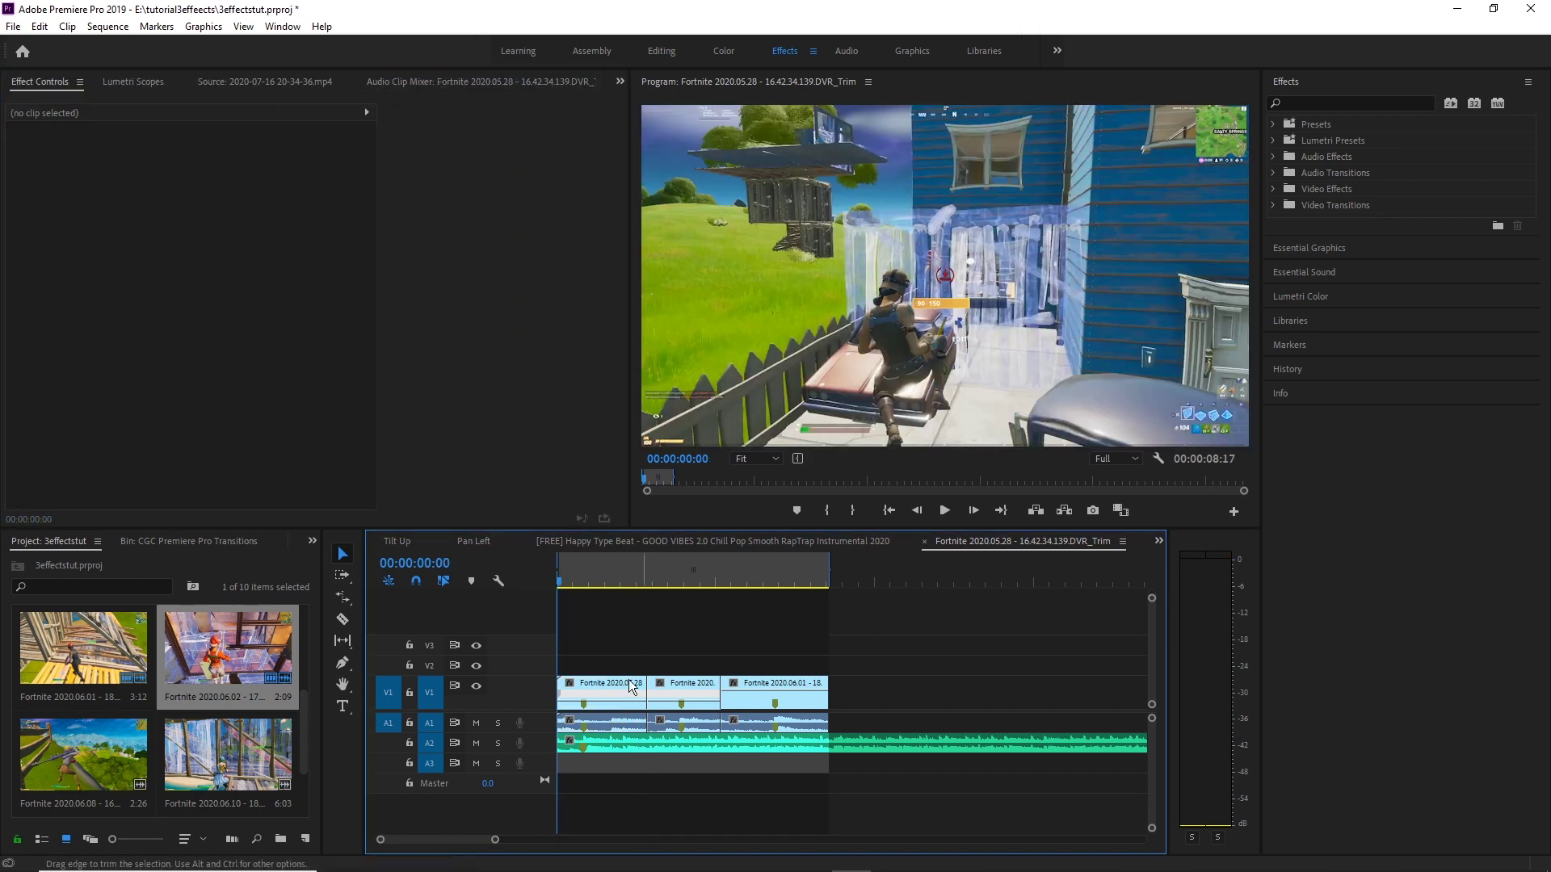
click(634, 690)
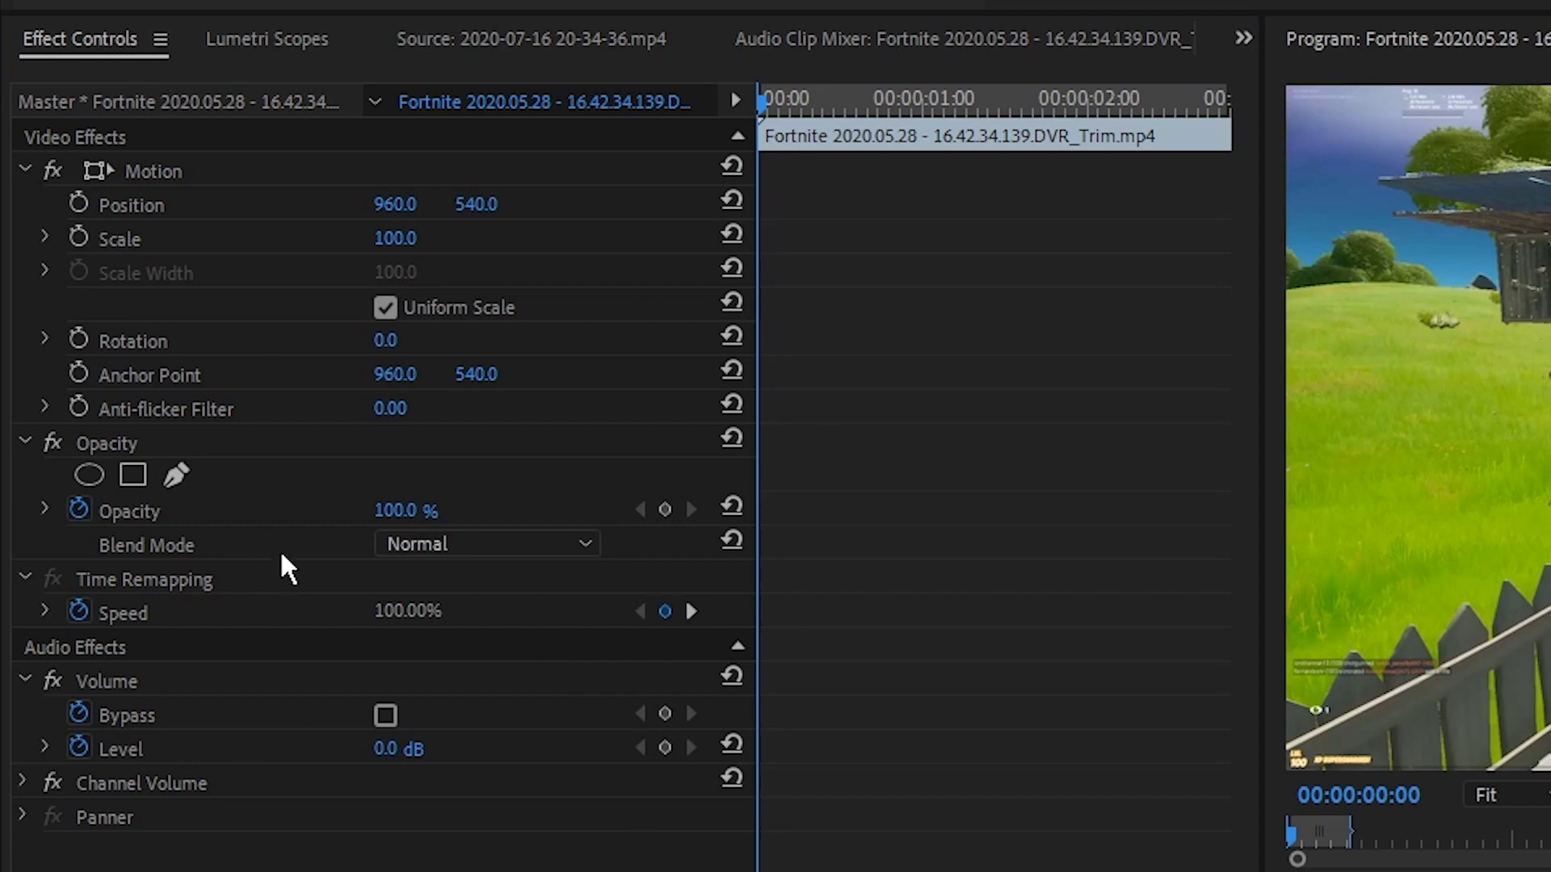
click(664, 611)
click(664, 612)
key(space)
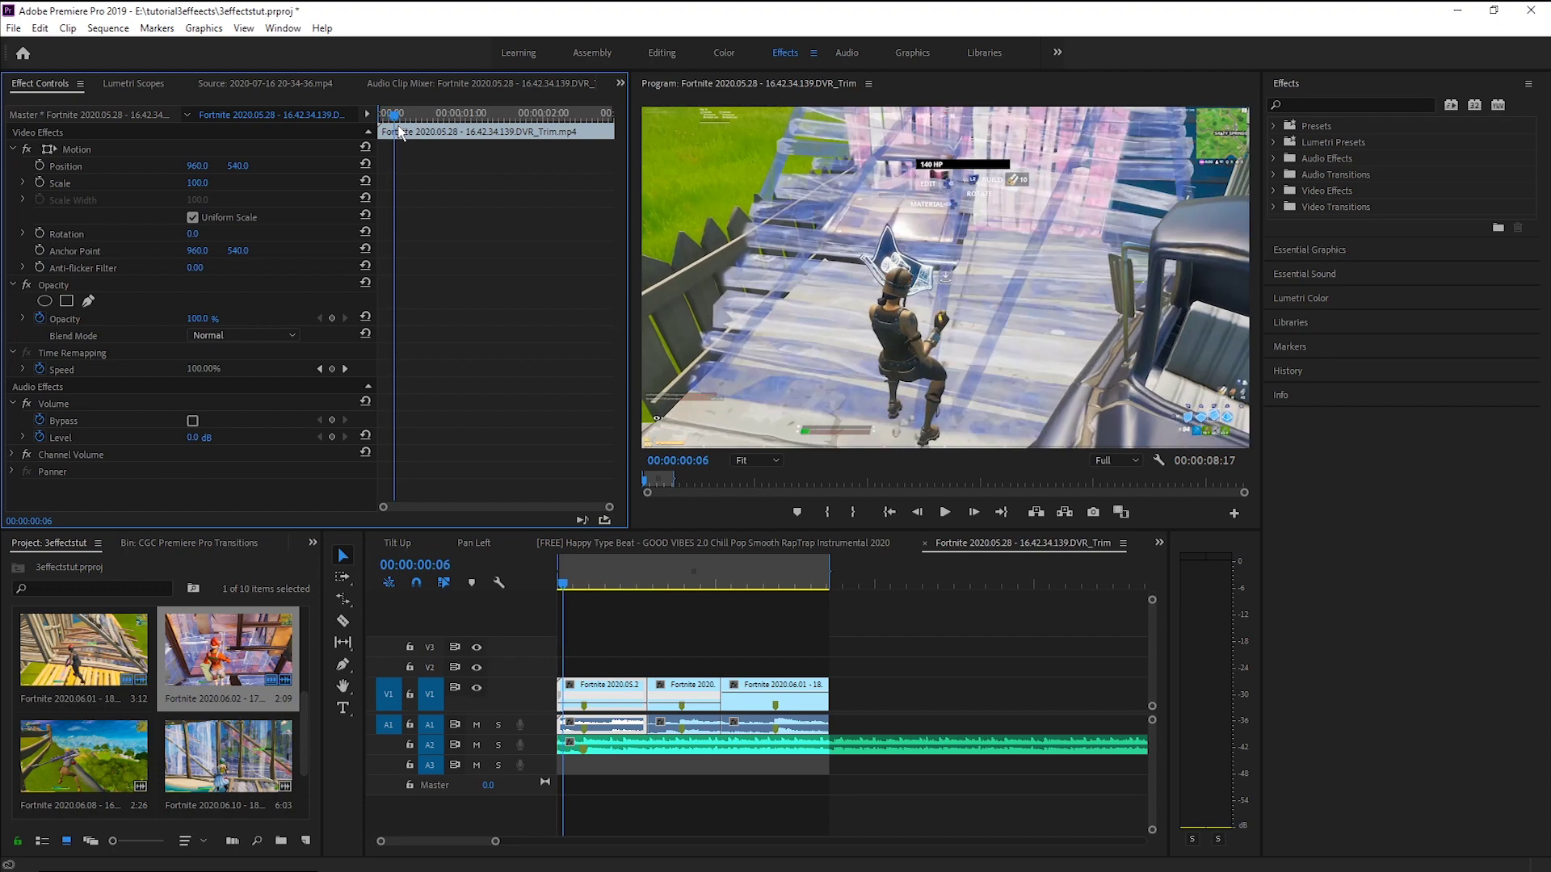
drag(399, 133, 480, 177)
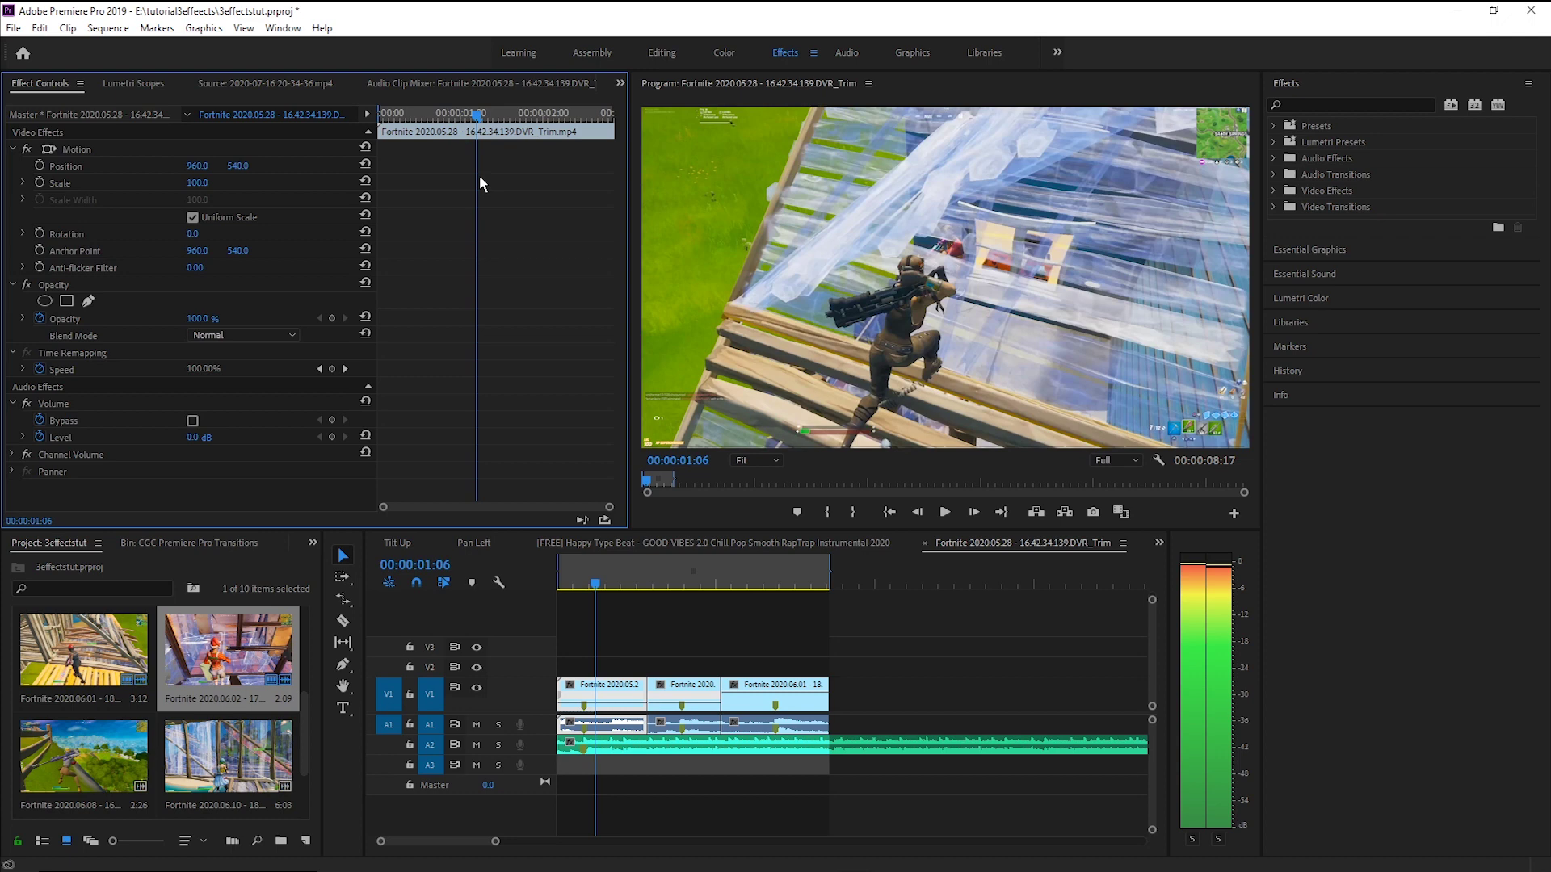
click(331, 368)
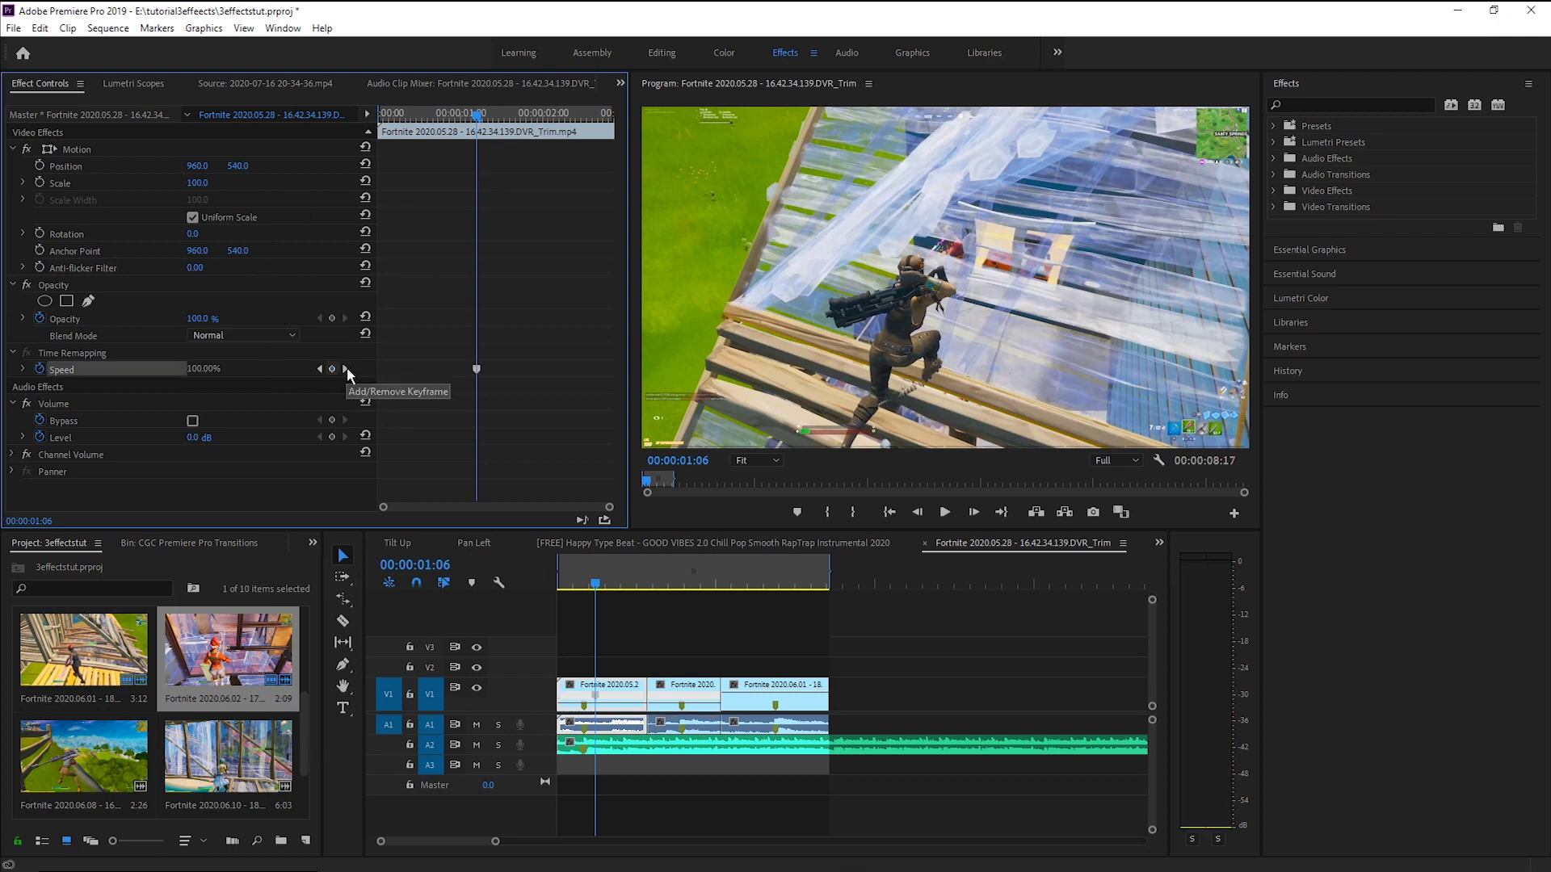
Step: Add two more Speed keyframes to the first clip at 00:00:01:18 and 00:00:01:25
drag(489, 138, 517, 156)
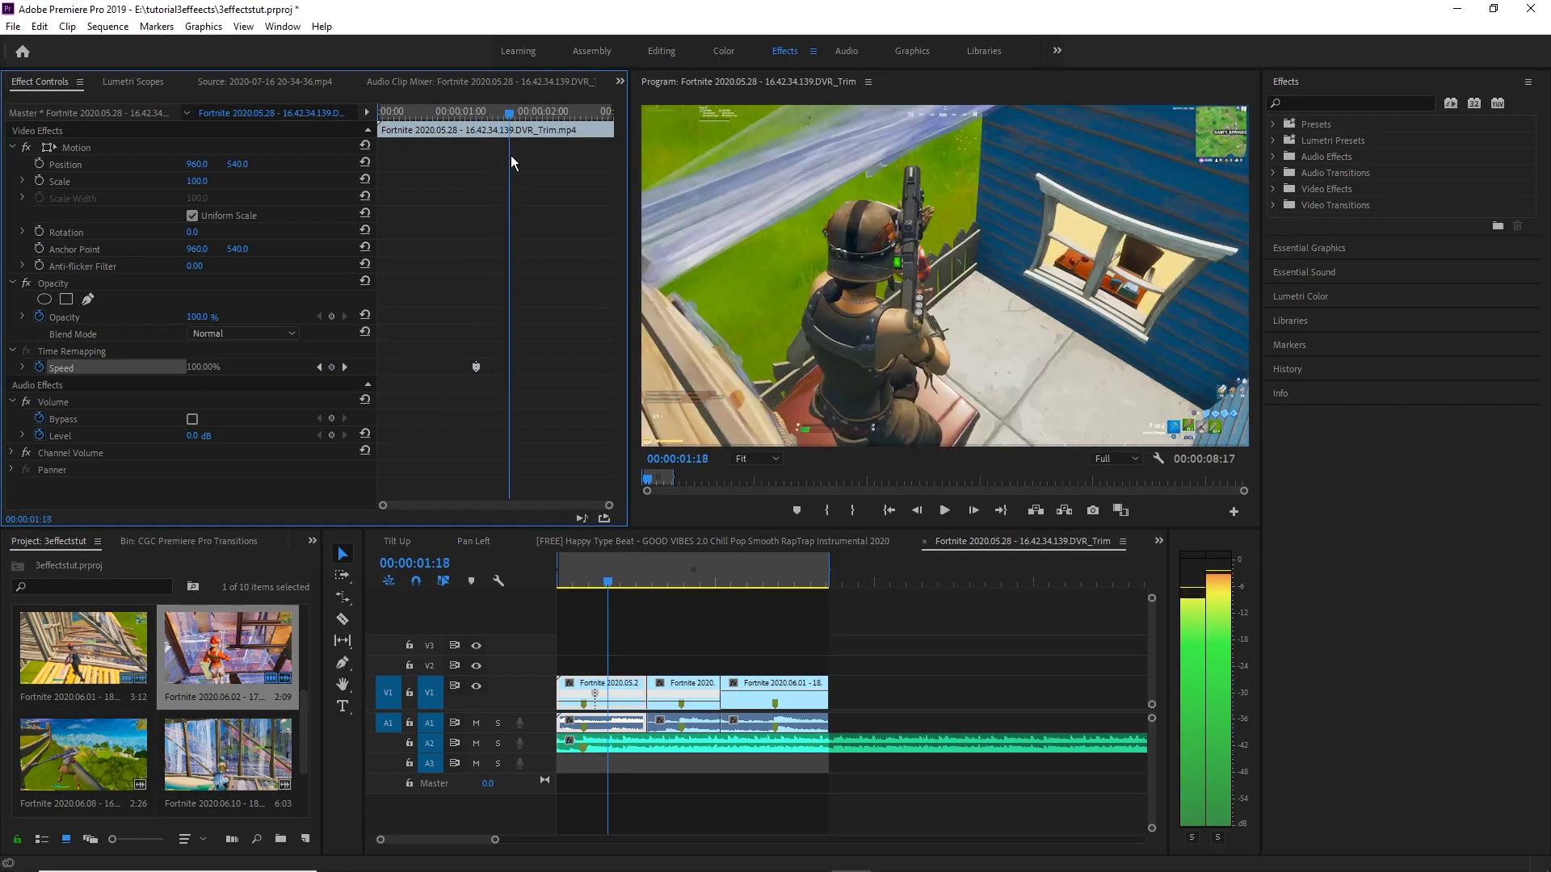
click(331, 367)
drag(510, 115, 529, 153)
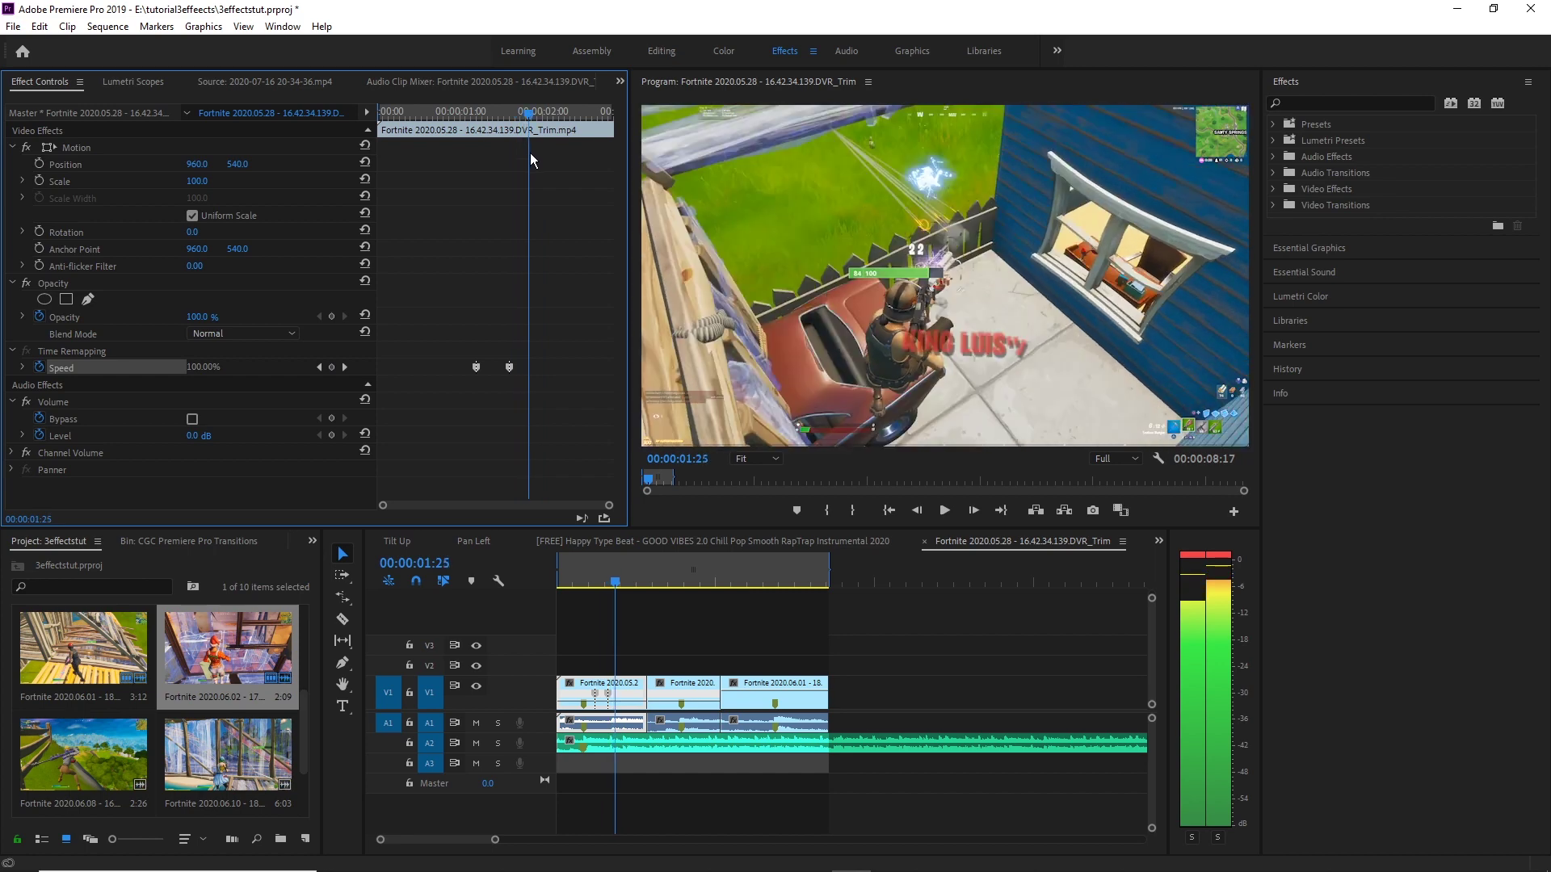
click(332, 368)
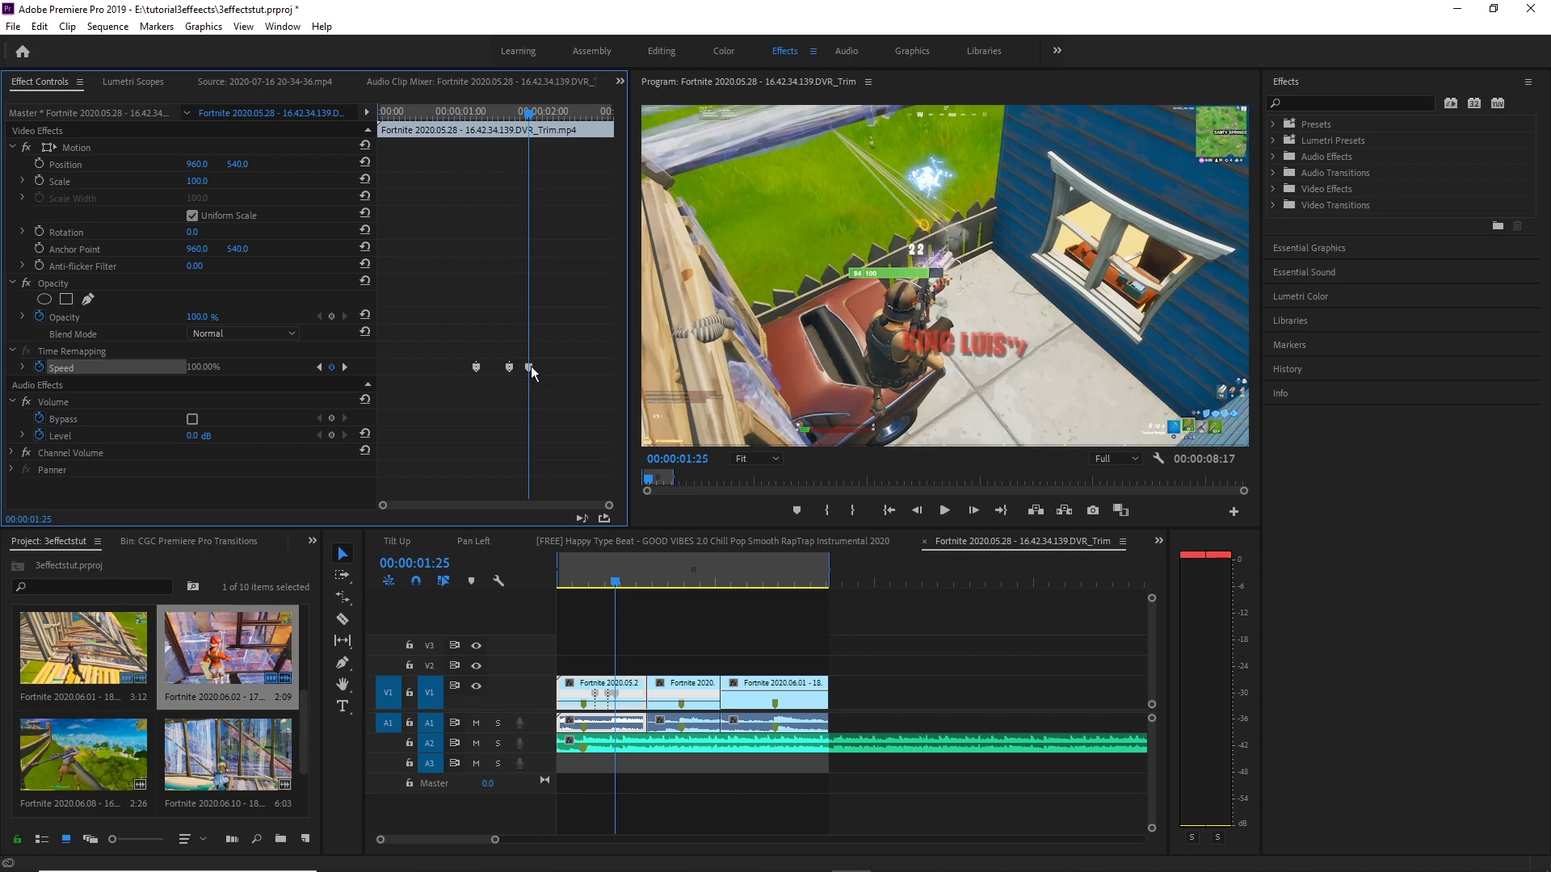
click(530, 368)
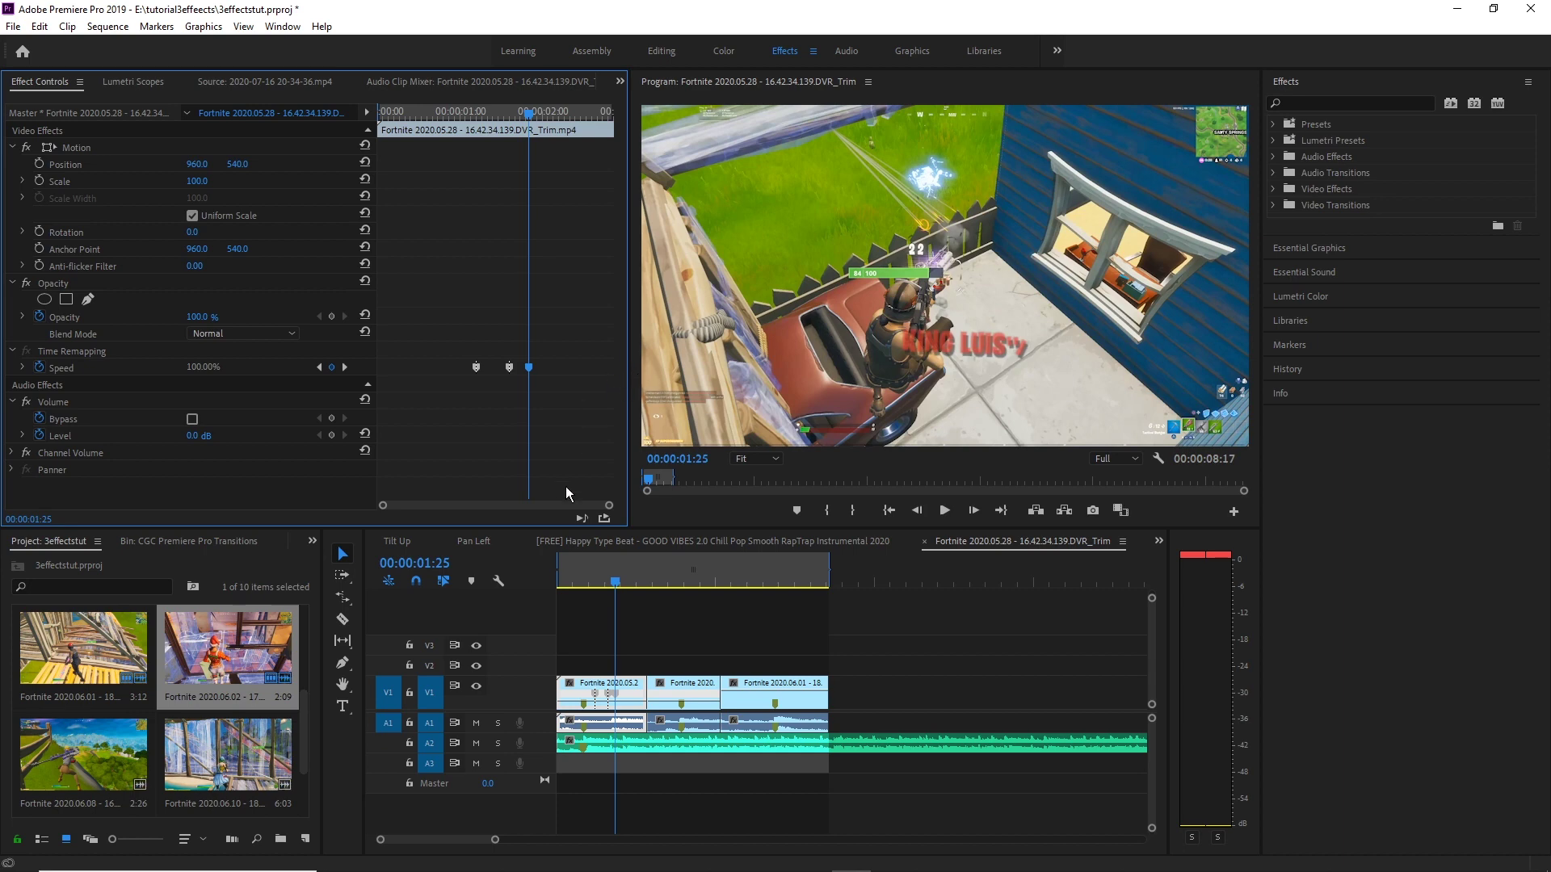
Step: Unlink the first clip's video from its audio so each can be edited separately
click(634, 691)
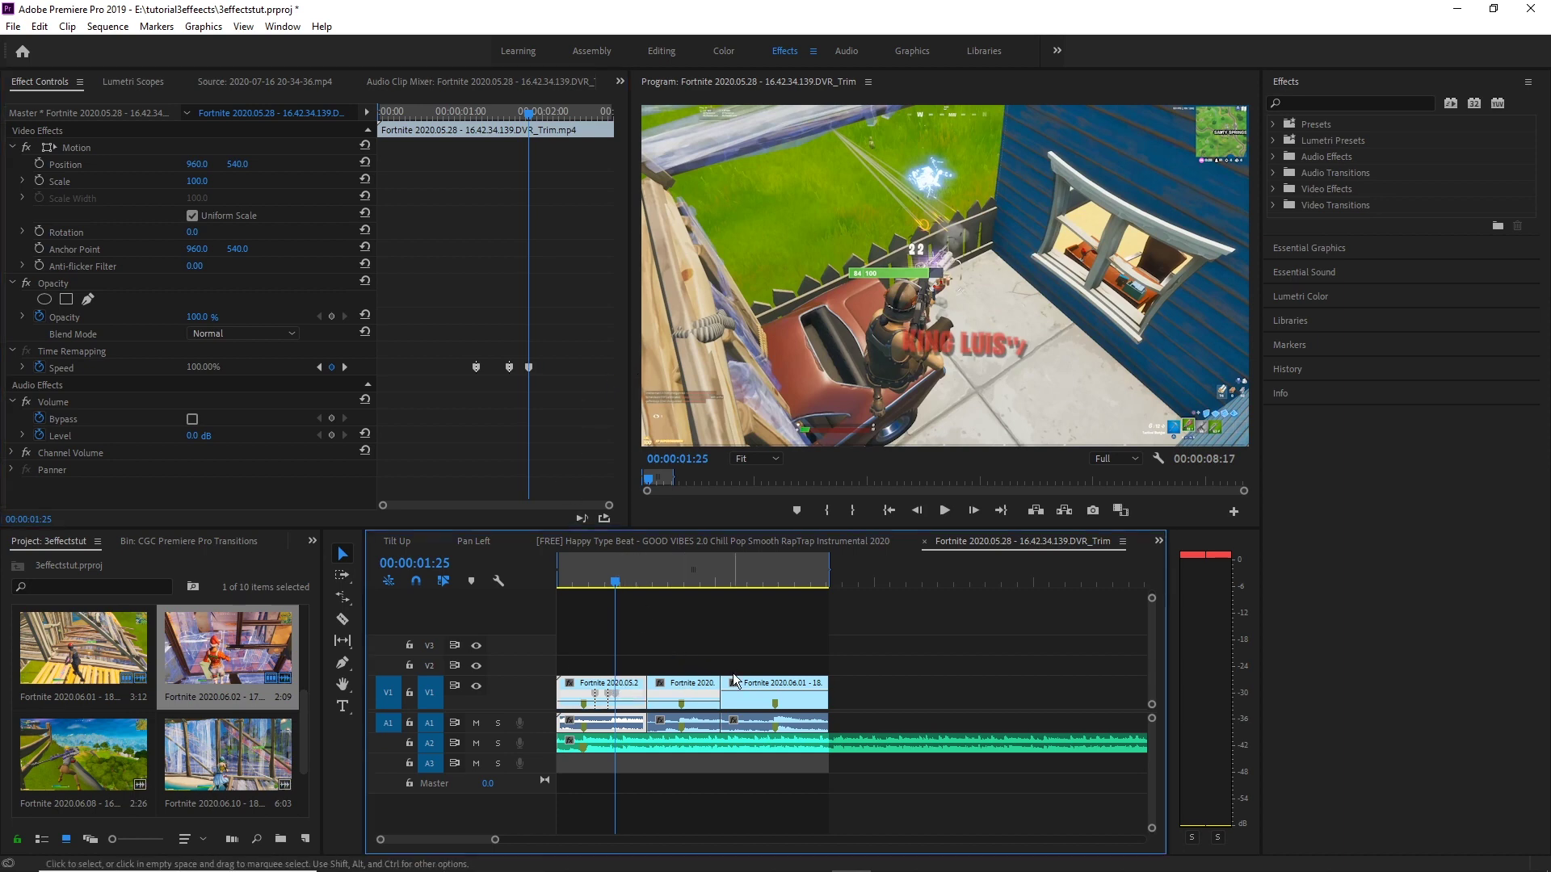
right_click(628, 691)
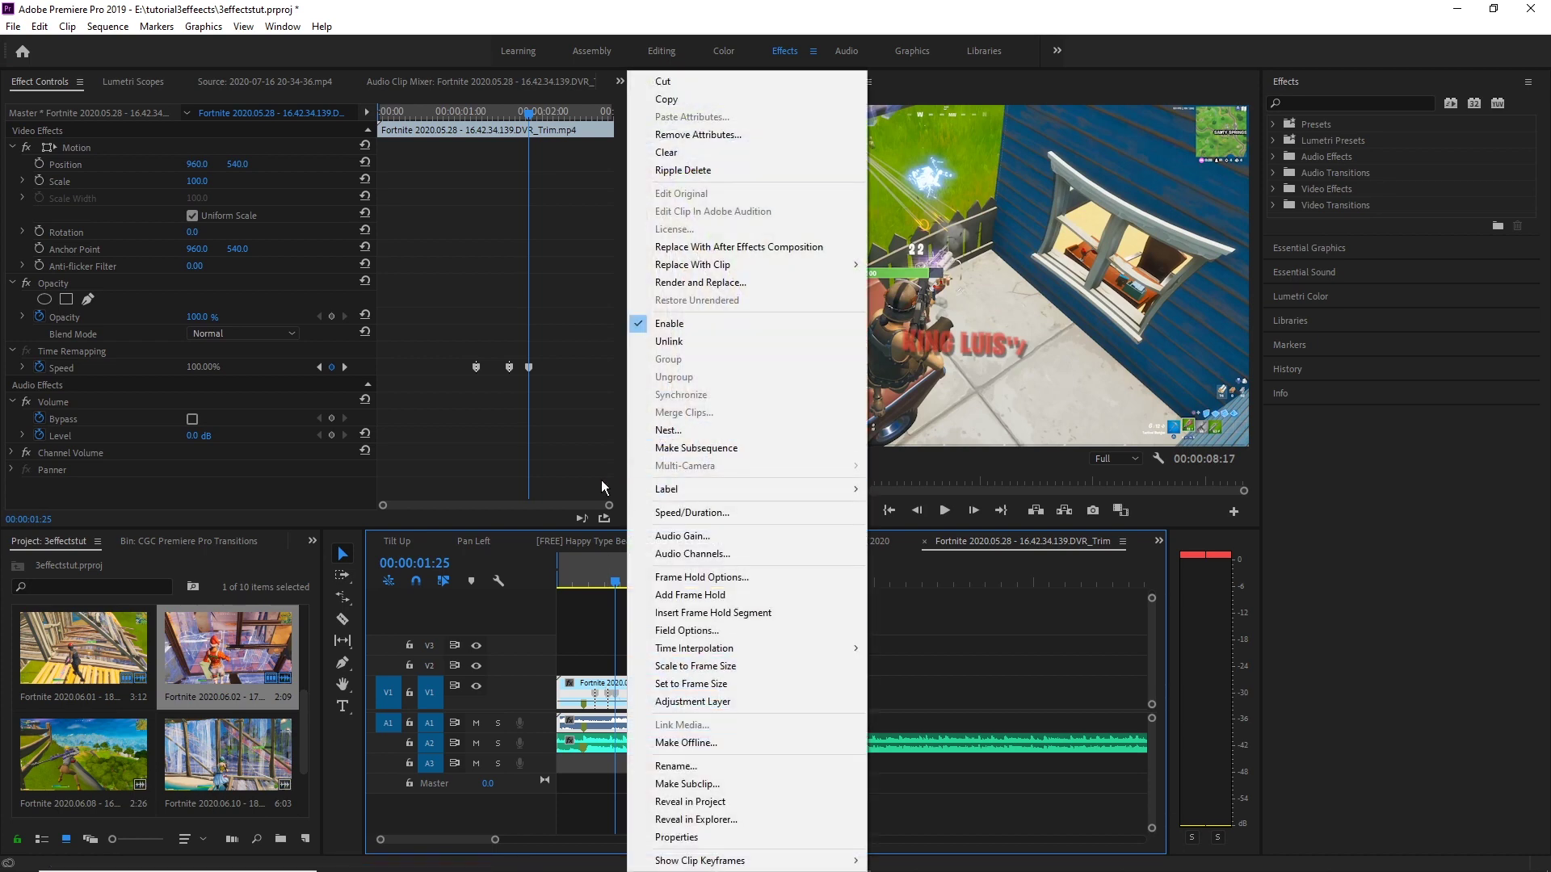
click(670, 341)
click(625, 723)
Step: Shift the second and third clips later in the timeline to leave a gap after the first clip
drag(615, 581, 560, 599)
mouse_move(729, 669)
mouse_down()
mouse_move(671, 711)
mouse_move(749, 690)
mouse_up()
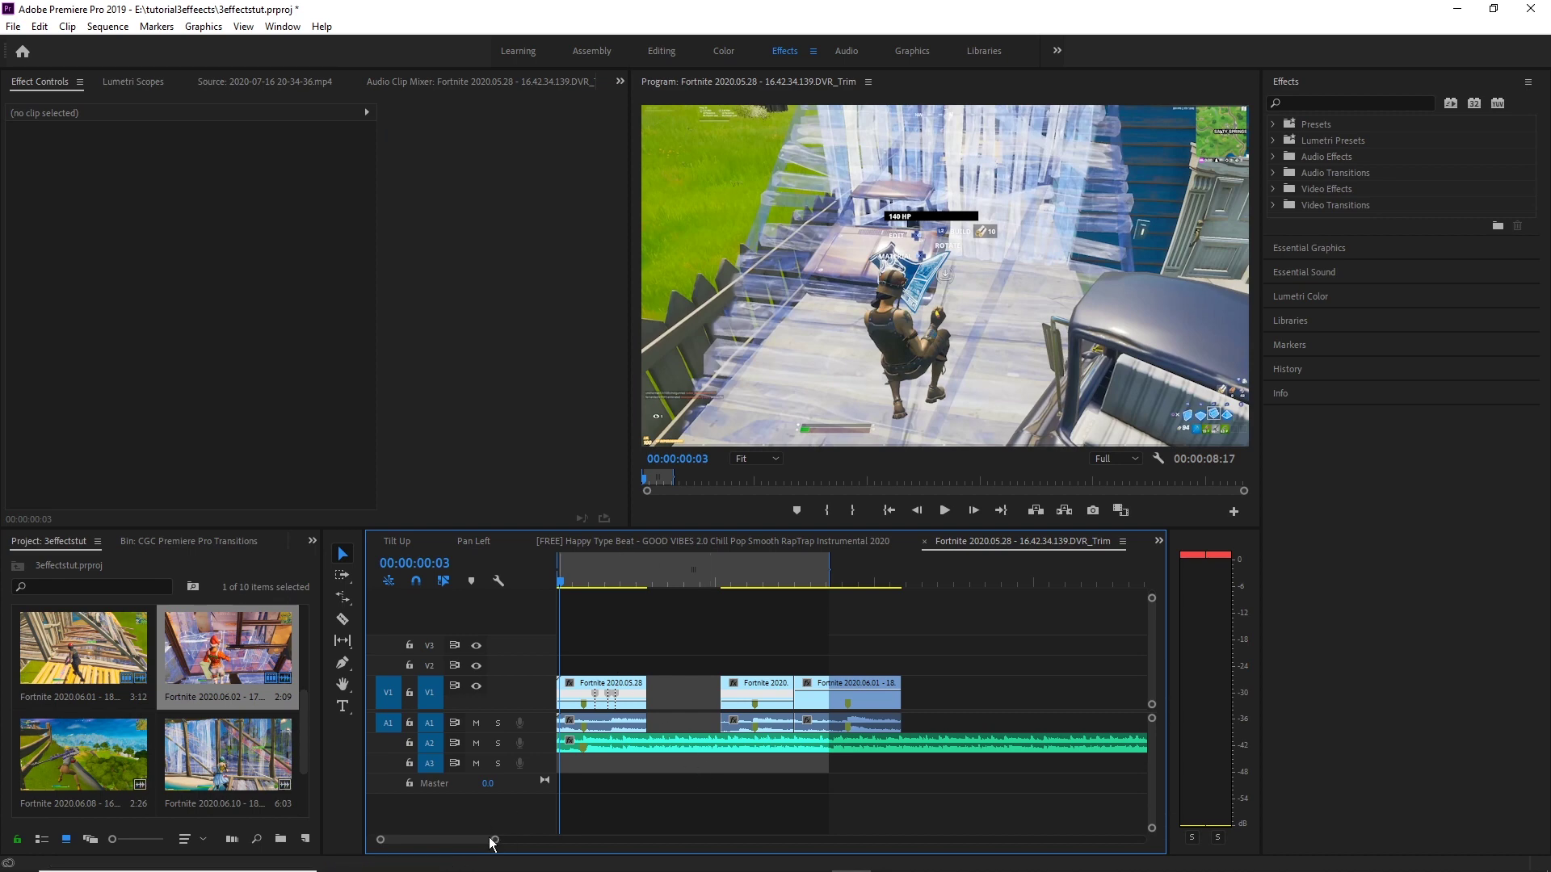
drag(495, 842, 472, 839)
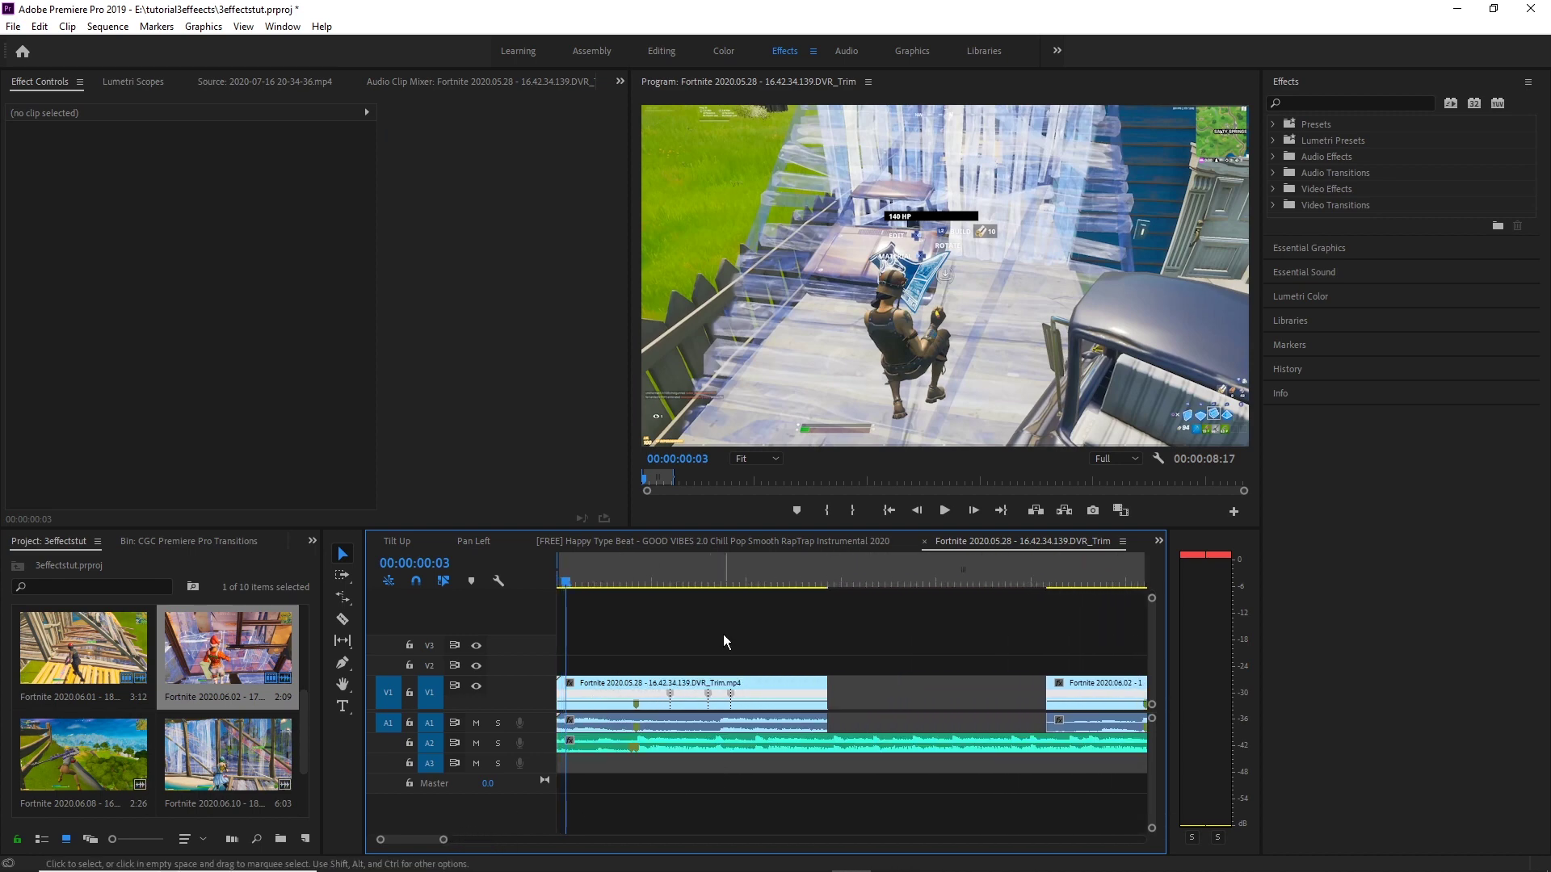
Step: Cut the first clip's audio at the first speed keyframe and delete the portion before the cut
click(635, 580)
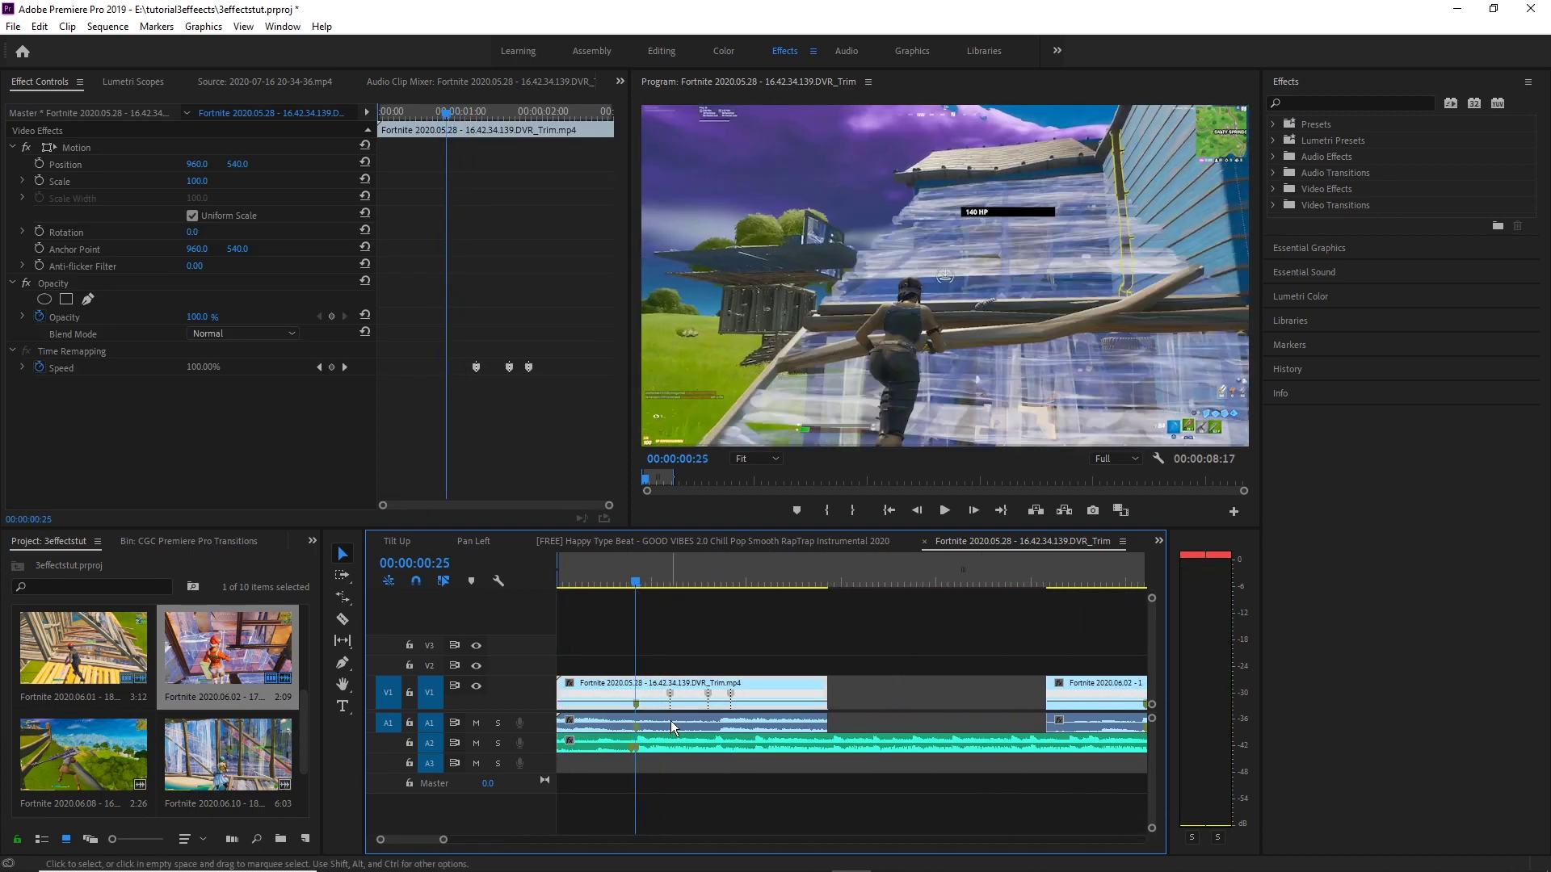
key(c)
click(671, 720)
key(v)
click(582, 720)
key(Delete)
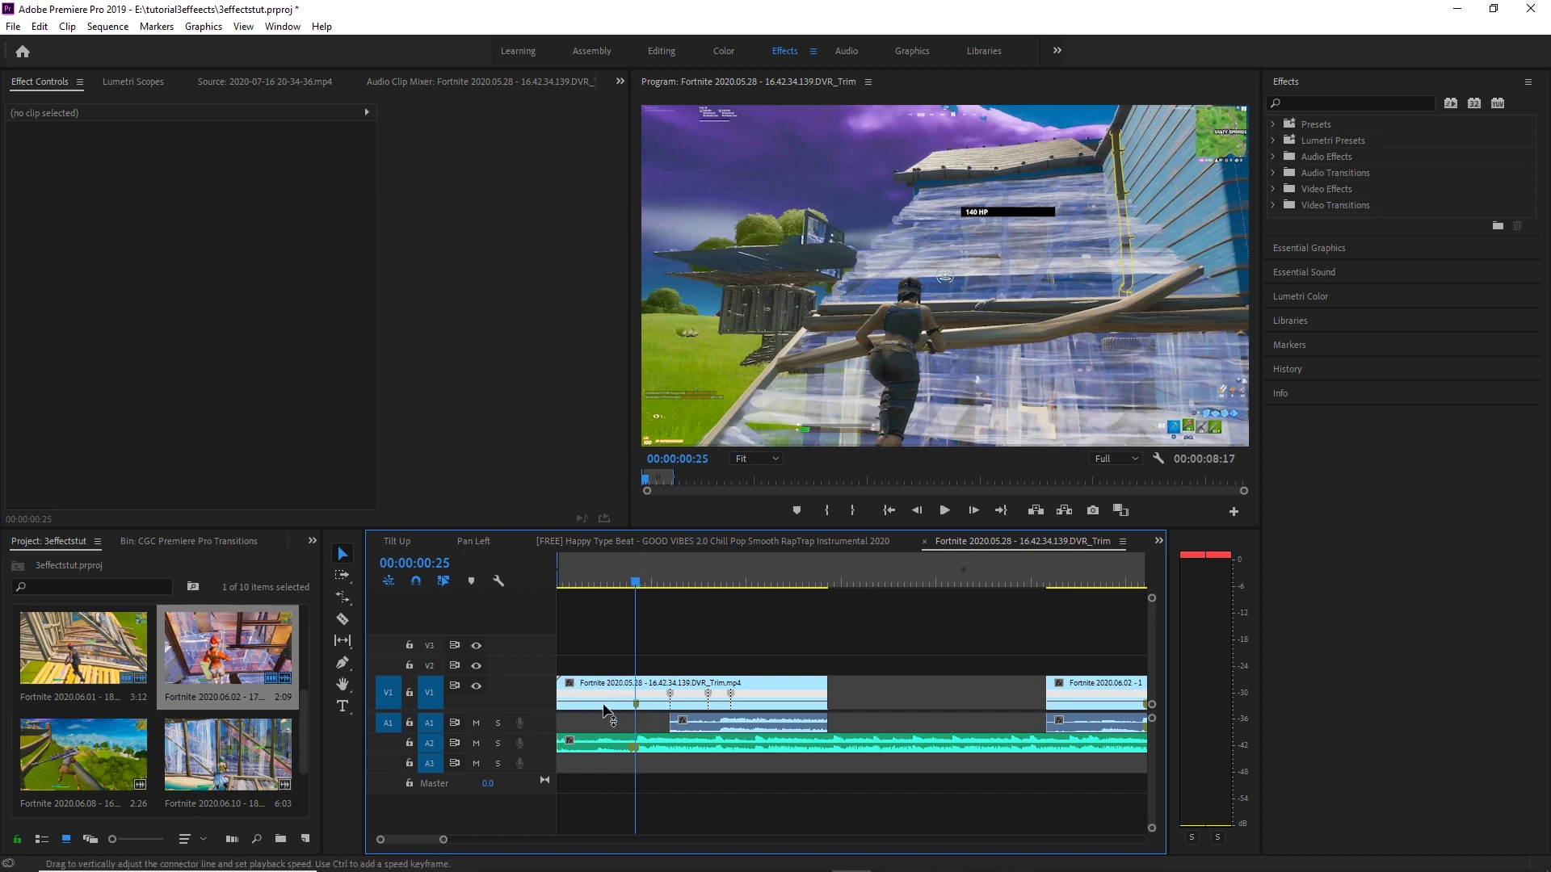
Step: Raise the first clip's speed to 684% in the section before its first speed keyframe
click(637, 686)
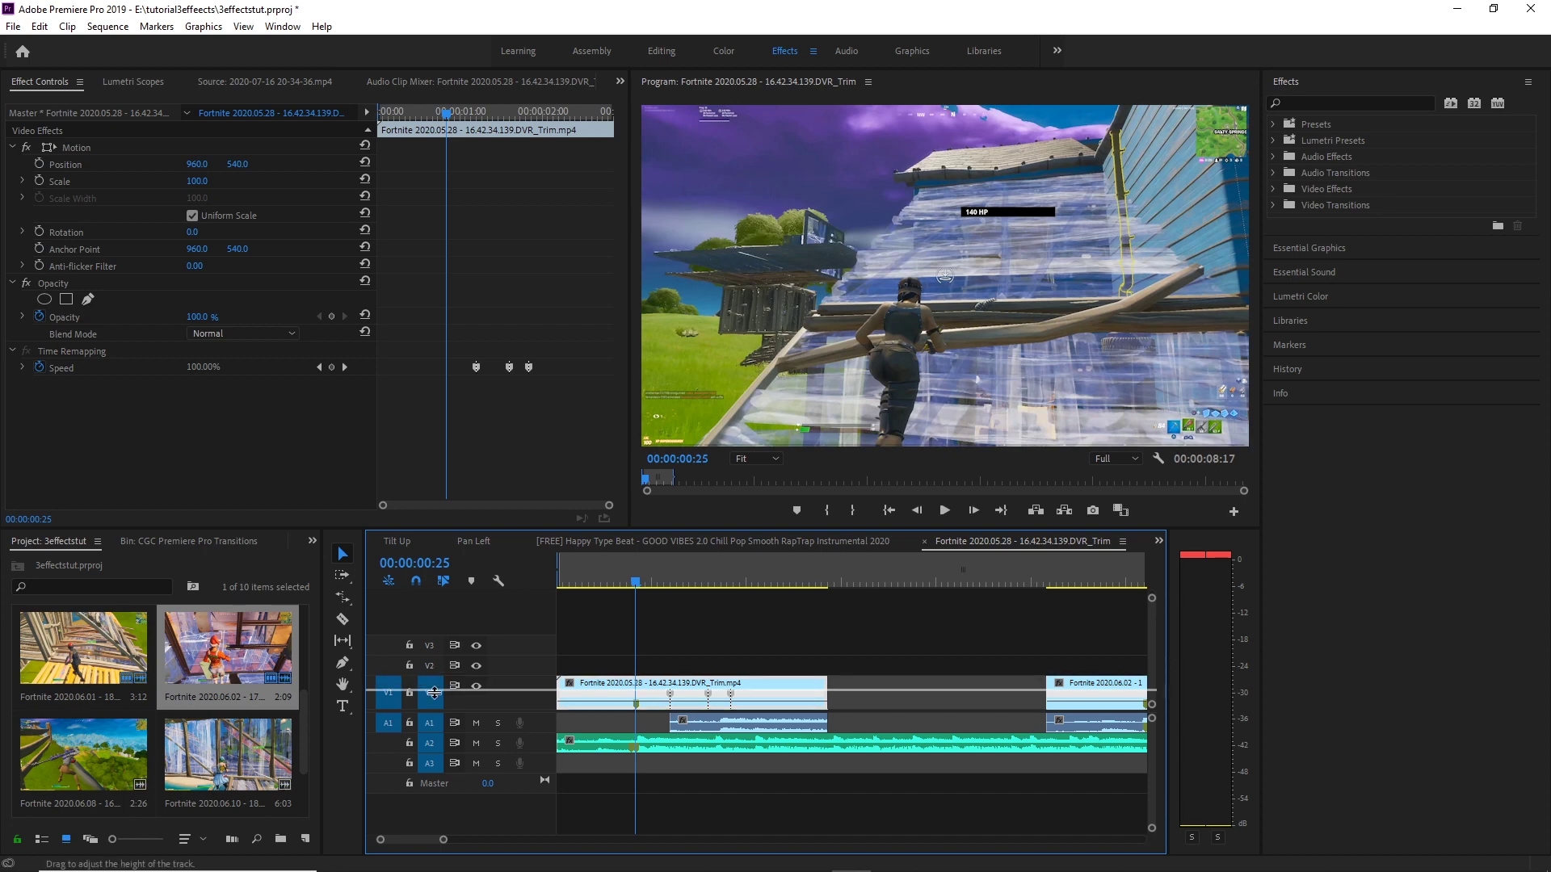
drag(434, 677, 444, 691)
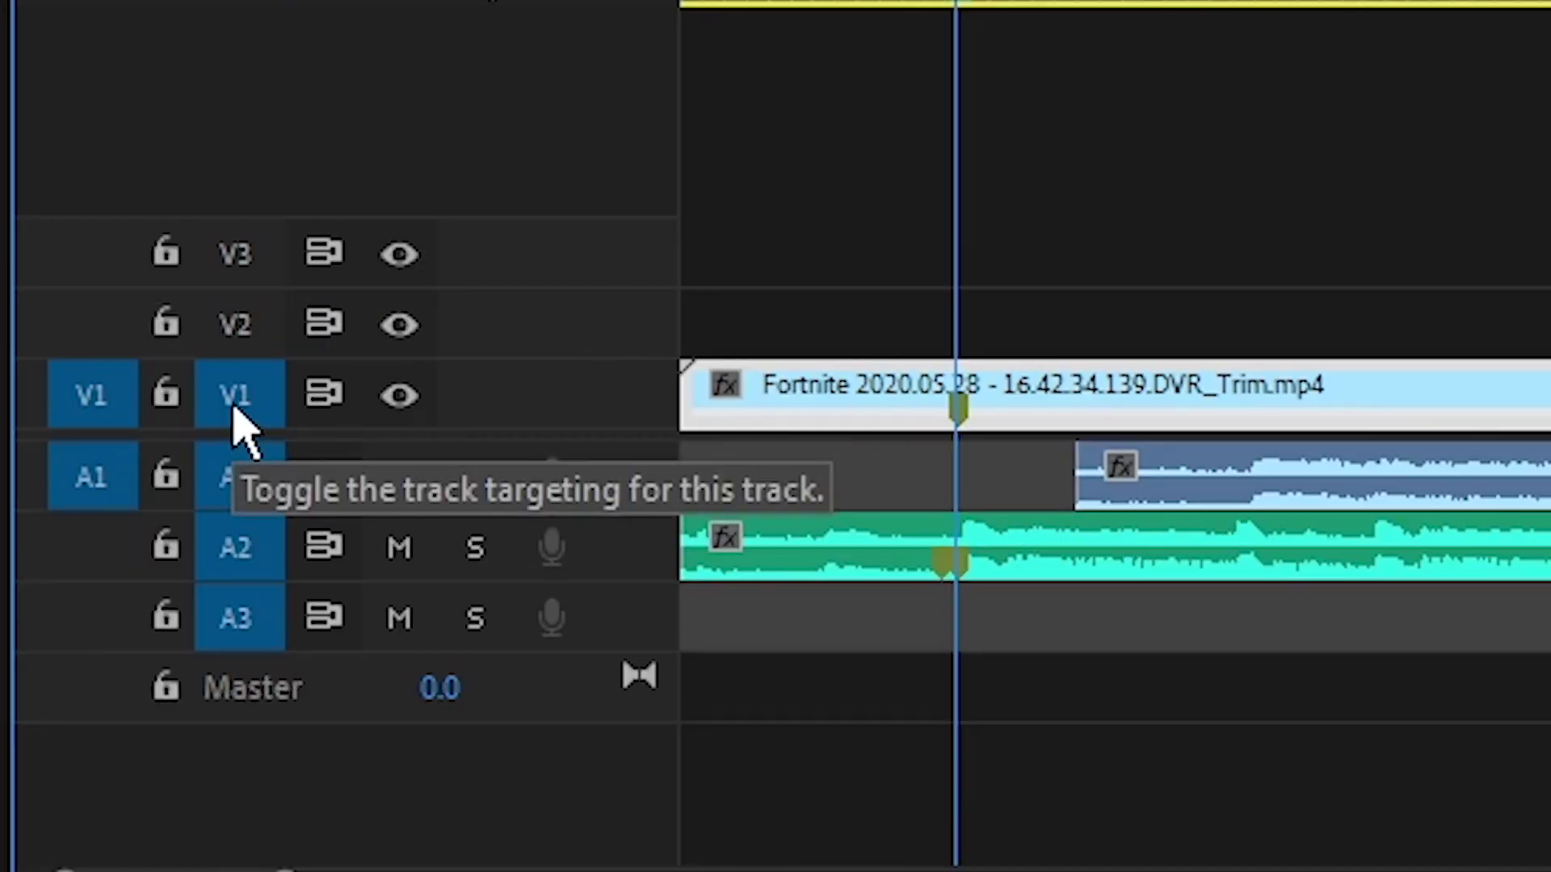
drag(235, 370, 239, 329)
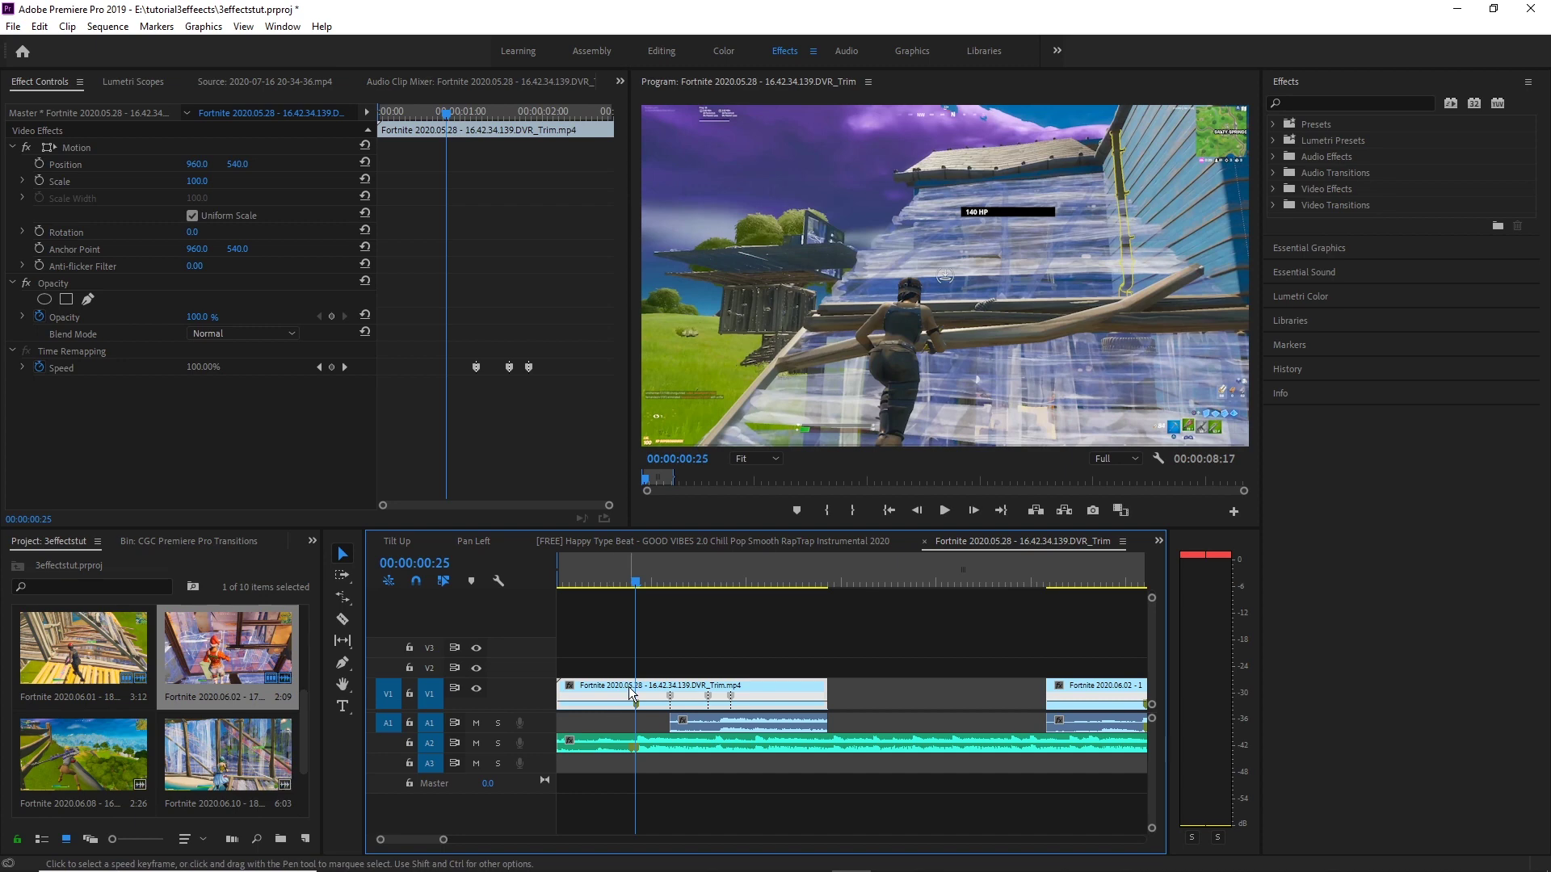
drag(609, 707, 612, 716)
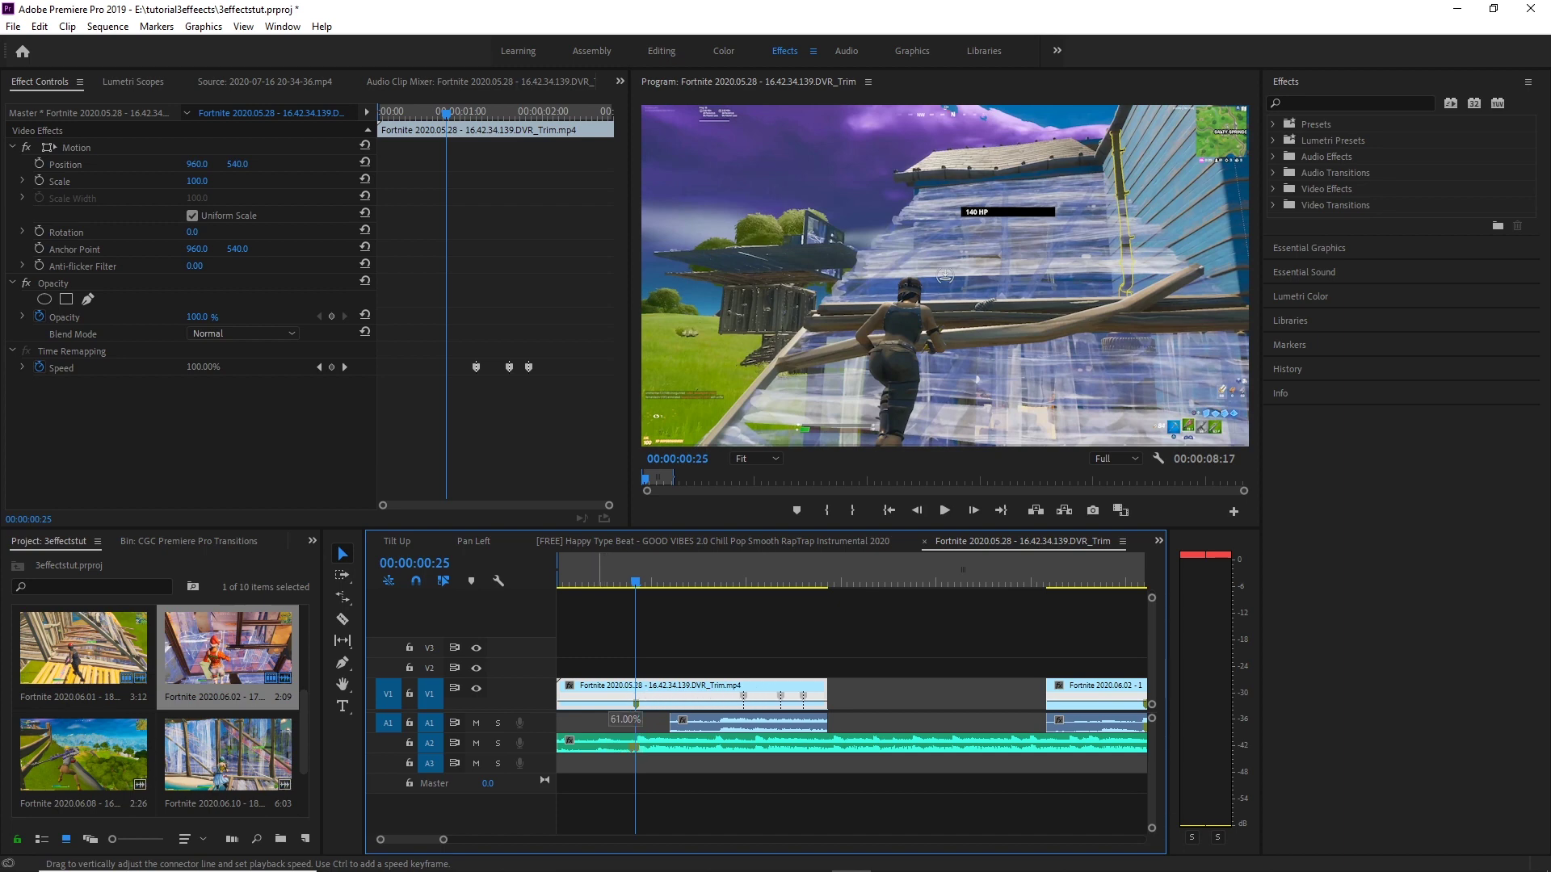
drag(612, 717, 612, 704)
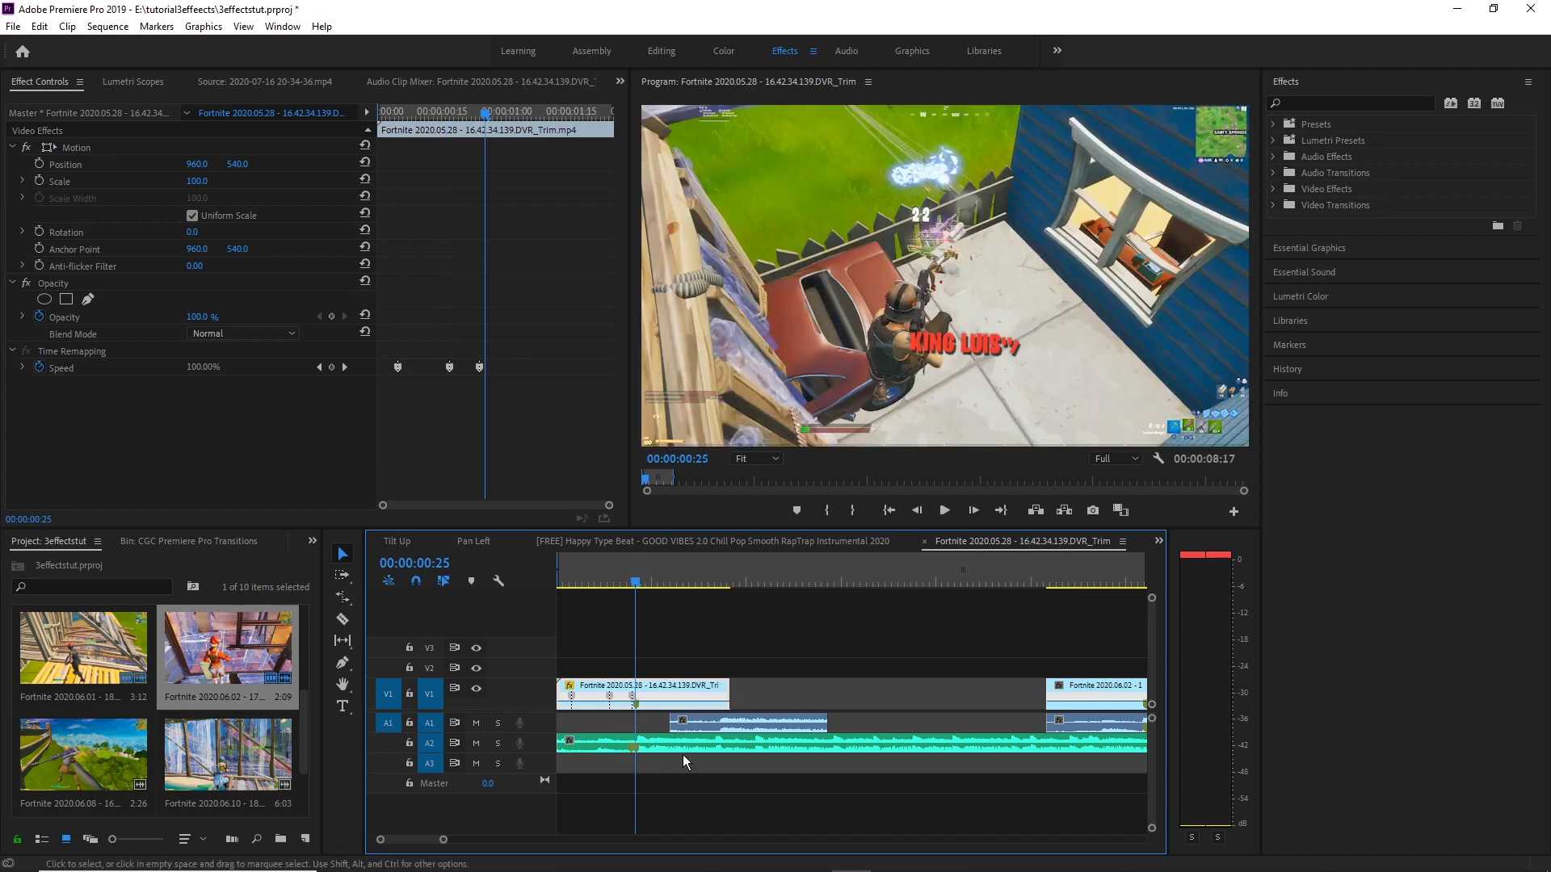
Step: Move the trimmed audio back to line up with the first speed keyframe and preview the sequence from the start
drag(710, 724, 569, 721)
click(559, 581)
key(space)
key(space)
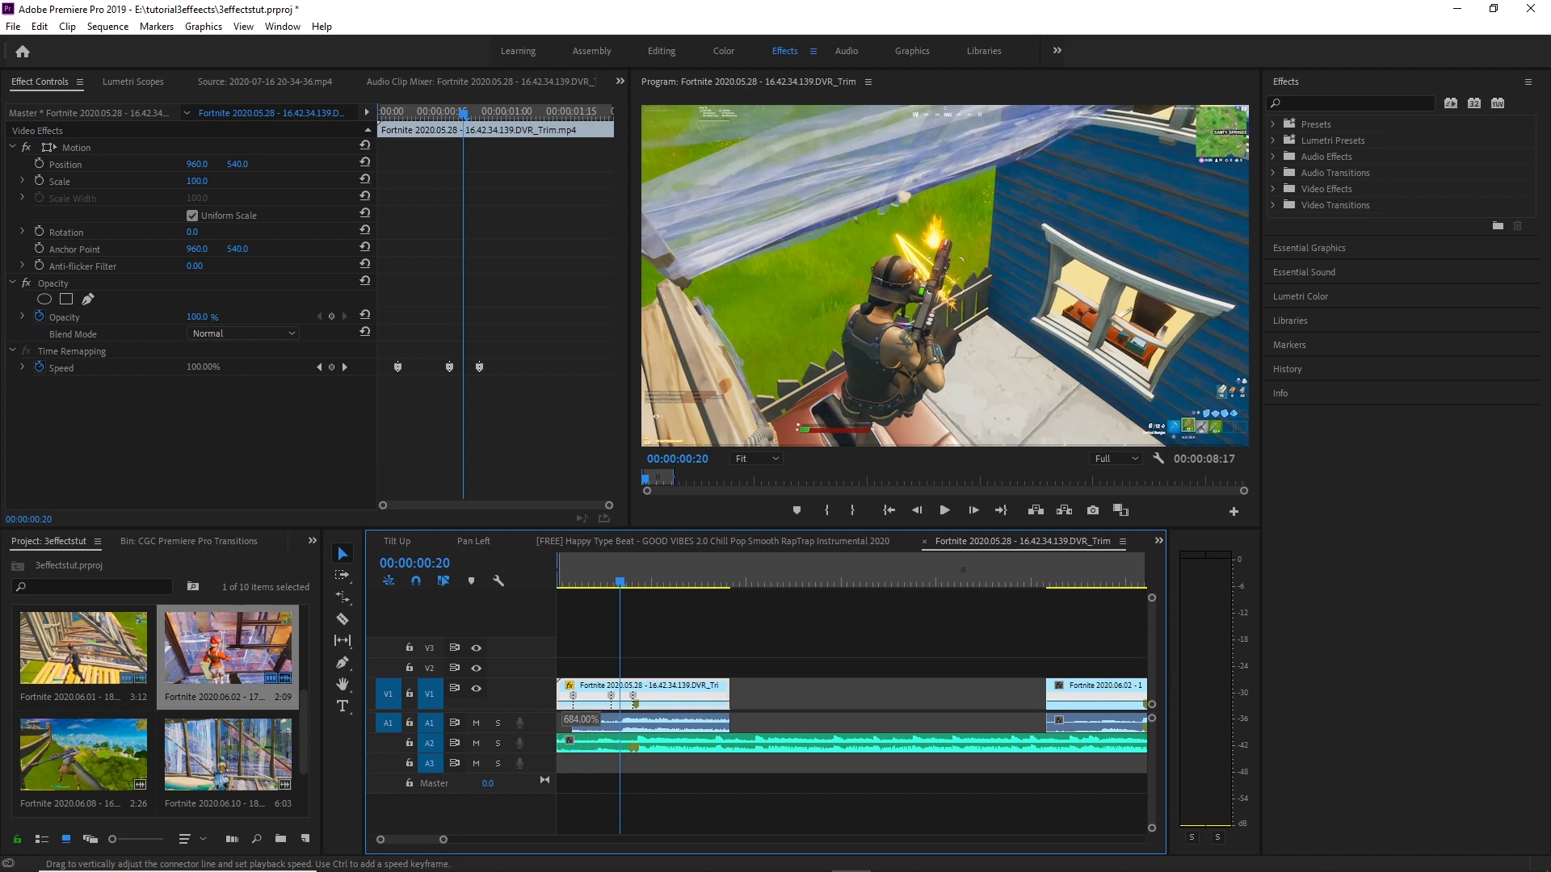
Step: Set the first clip's speed before its first keyframe to 502%, realign its audio with the clip's end and preview from the start
click(707, 724)
drag(588, 587, 623, 574)
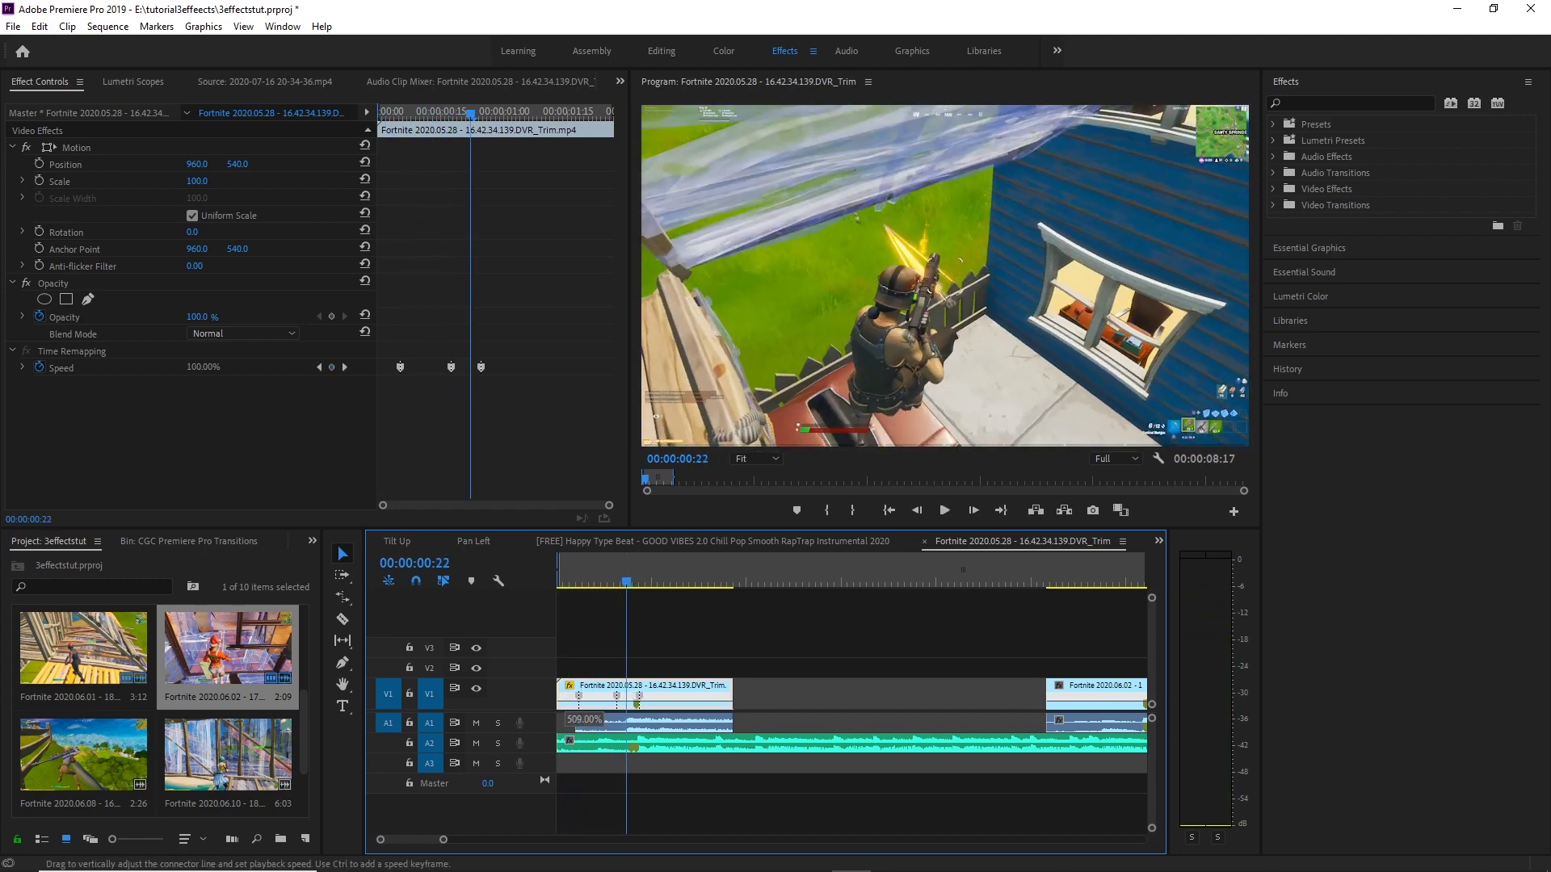
drag(566, 700, 567, 700)
drag(716, 723, 723, 725)
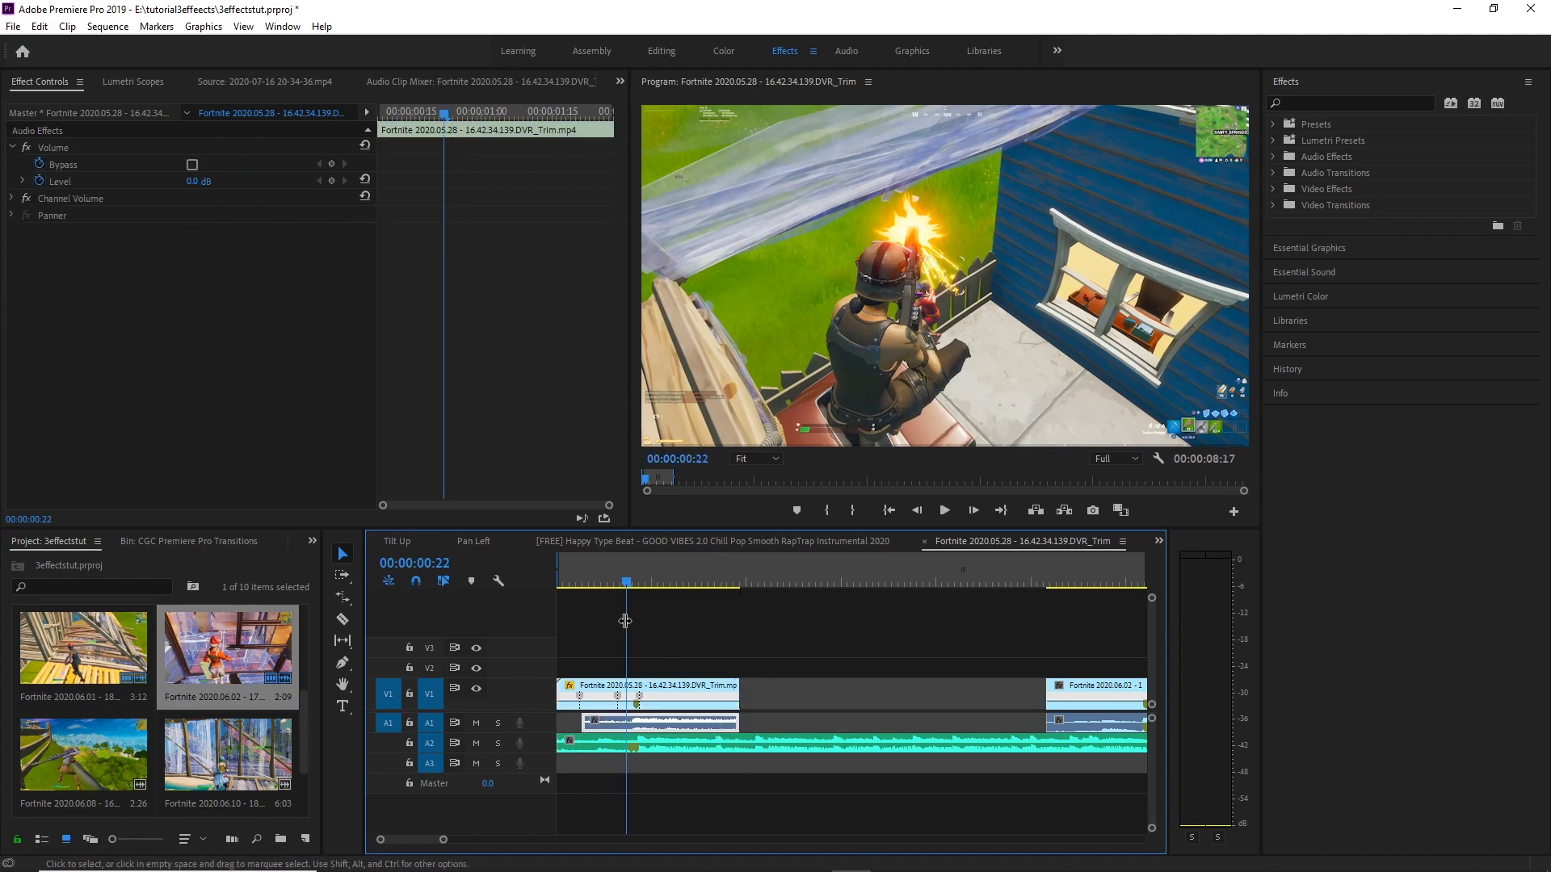
drag(626, 584, 535, 580)
key(space)
Step: Cut the first clip's audio at the second speed keyframe and delete the portion before the cut
drag(638, 588, 592, 579)
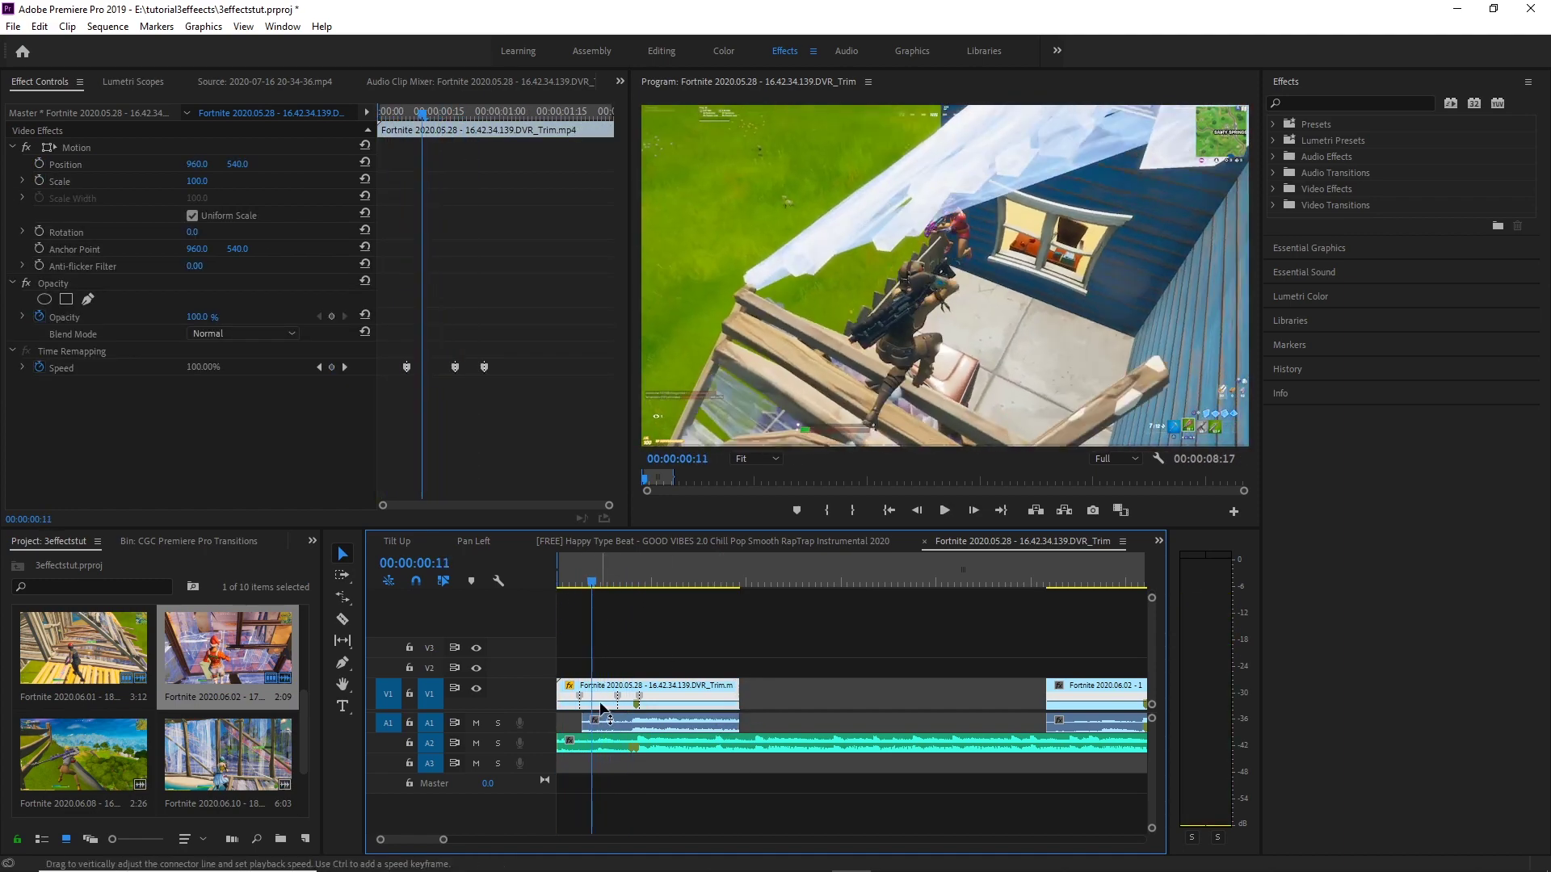
key(c)
click(624, 718)
key(v)
click(605, 728)
key(Delete)
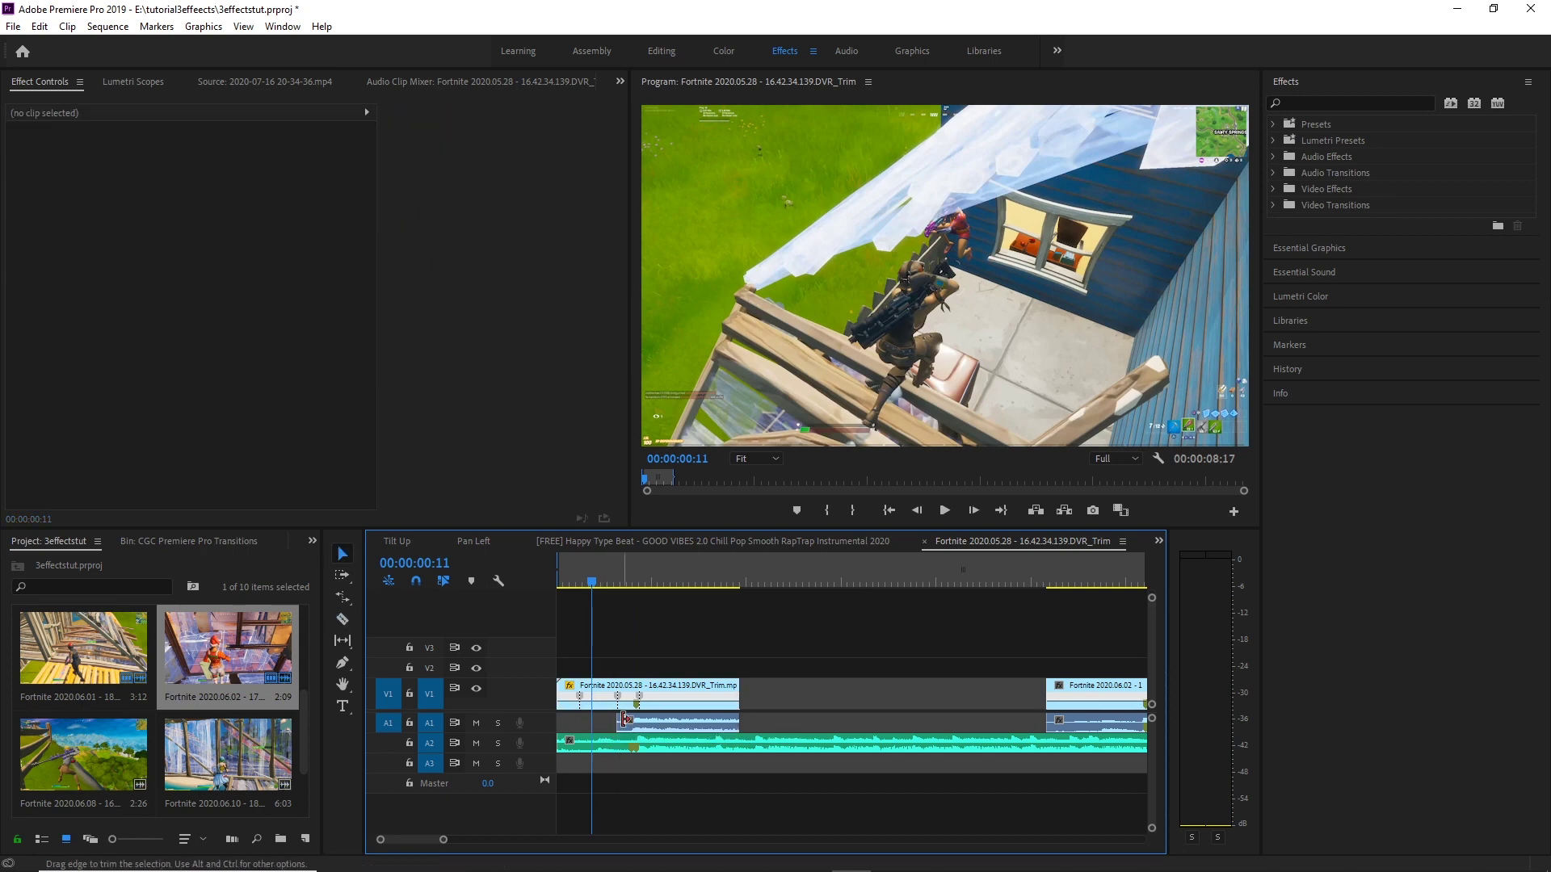
Step: Slow the first clip to 70% between its first and second speed keyframes, realign the audio with the second keyframe and preview the result
drag(602, 713, 602, 721)
key(space)
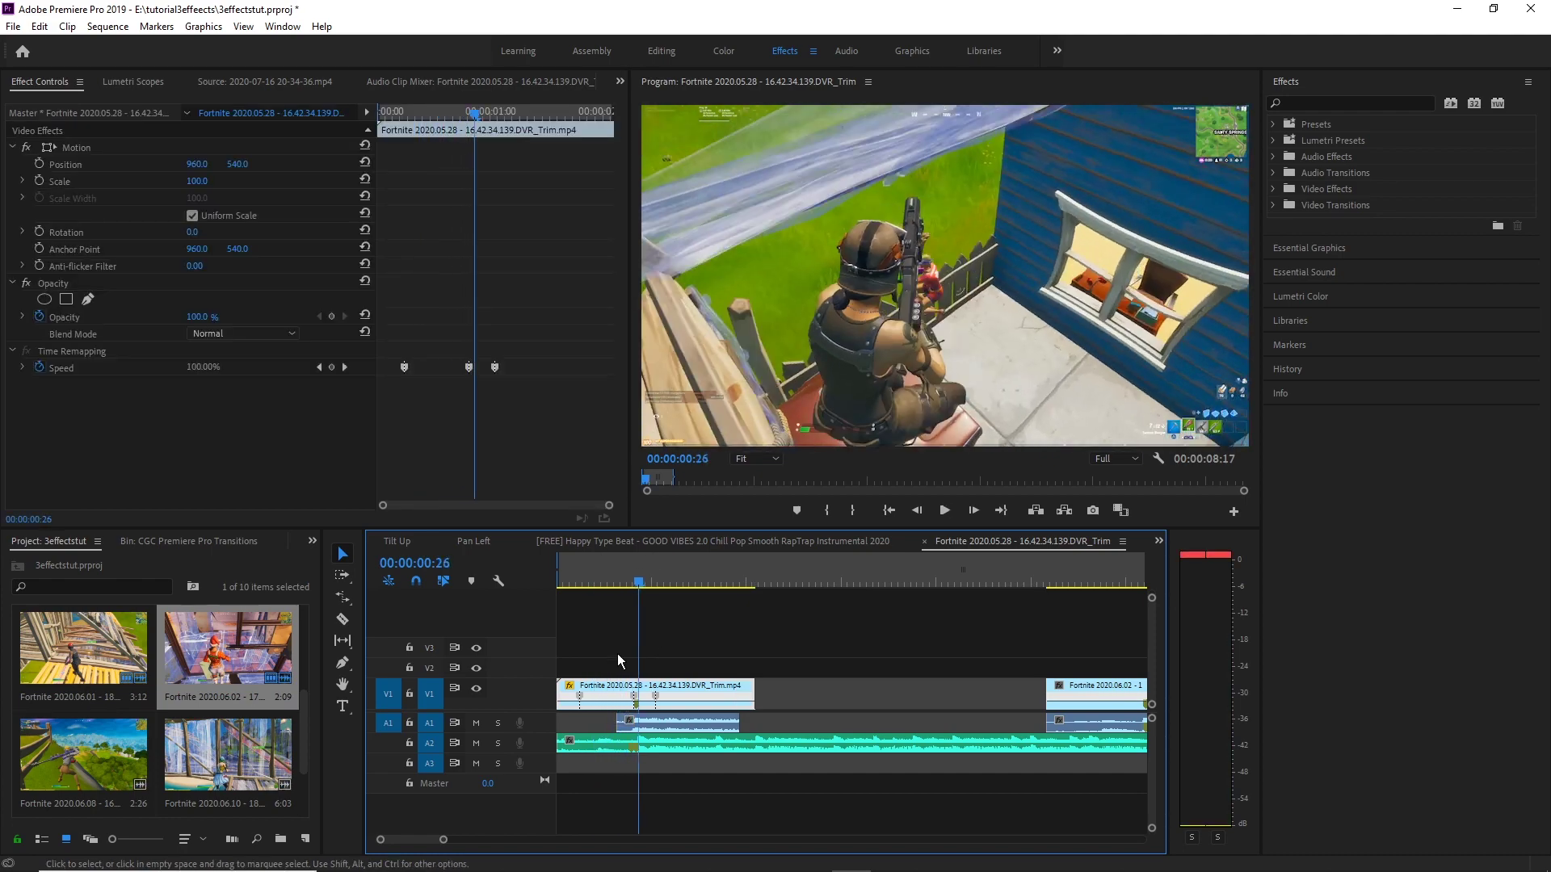
click(619, 569)
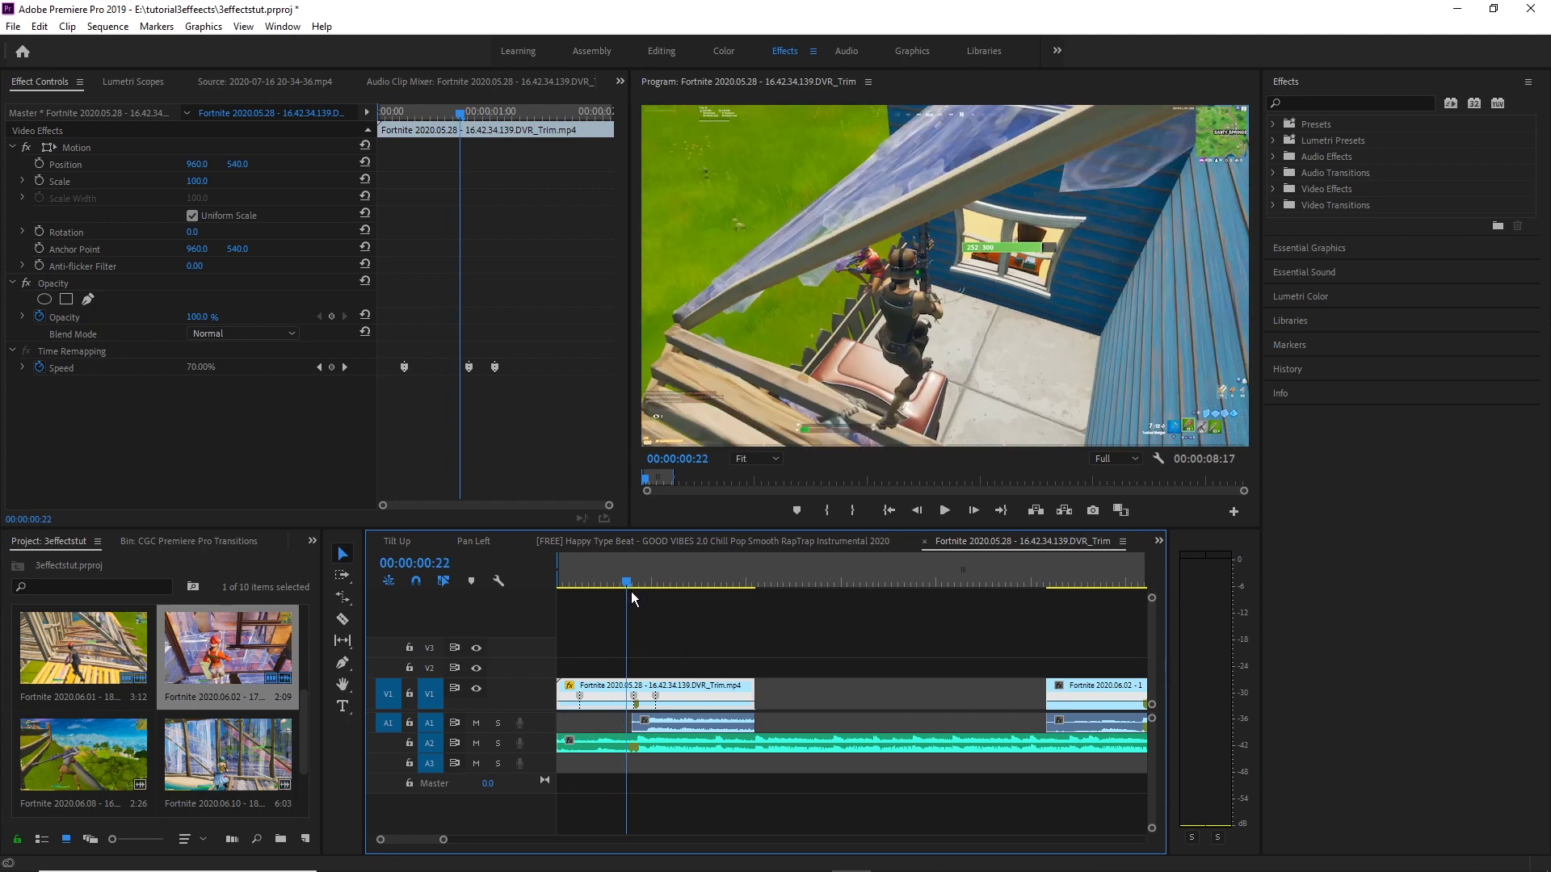
key(space)
click(588, 570)
key(space)
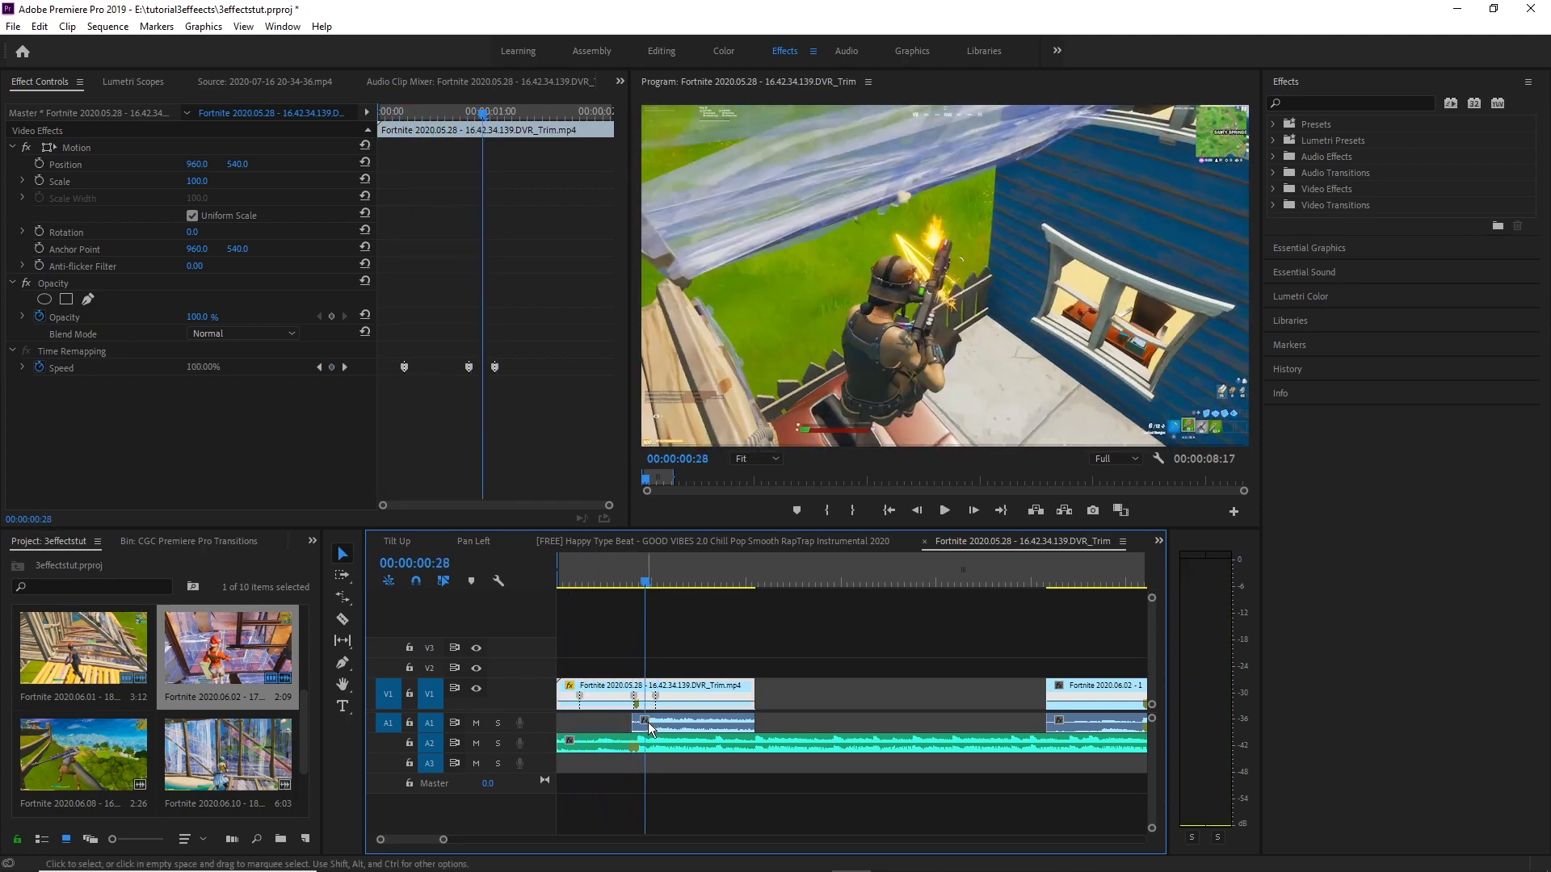
key(space)
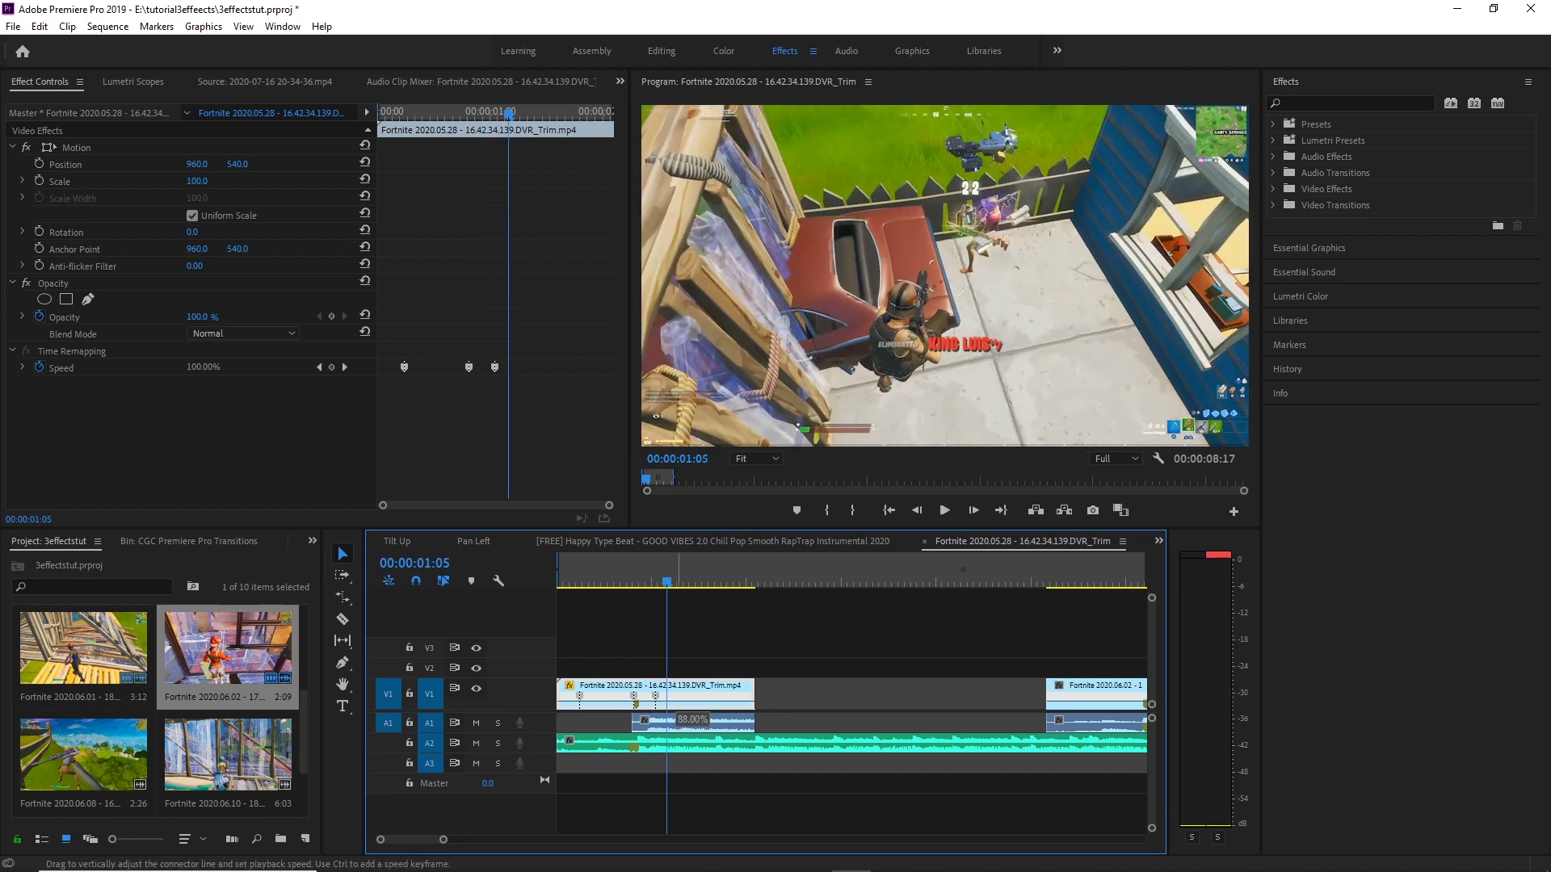
Step: Slow the first clip to 74% after its third speed keyframe and play the sequence from the start
drag(683, 709, 635, 703)
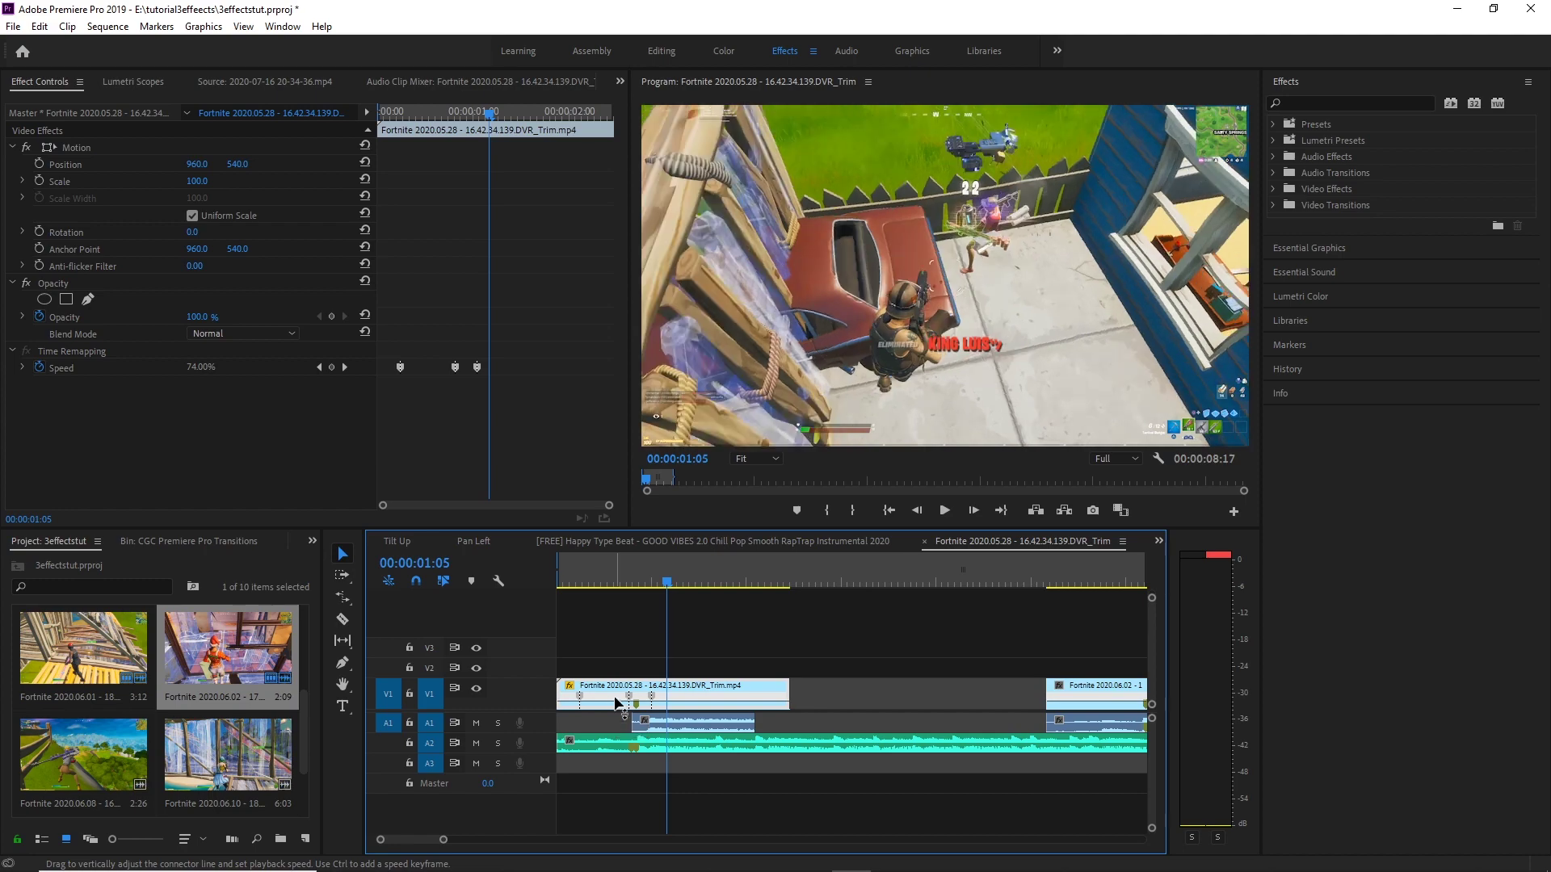
click(694, 722)
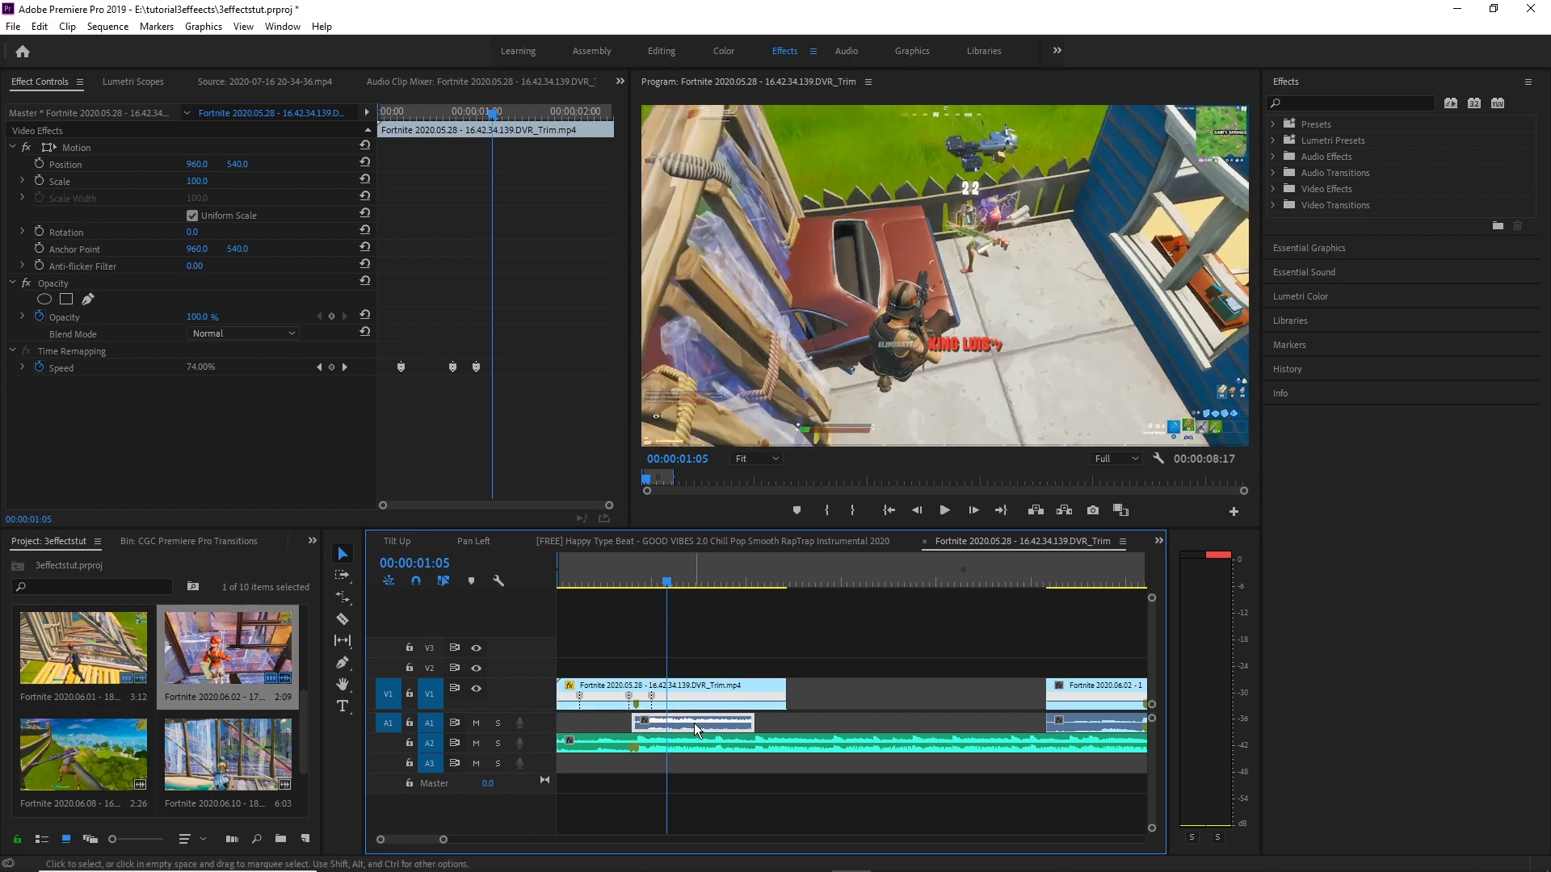
drag(644, 574, 496, 567)
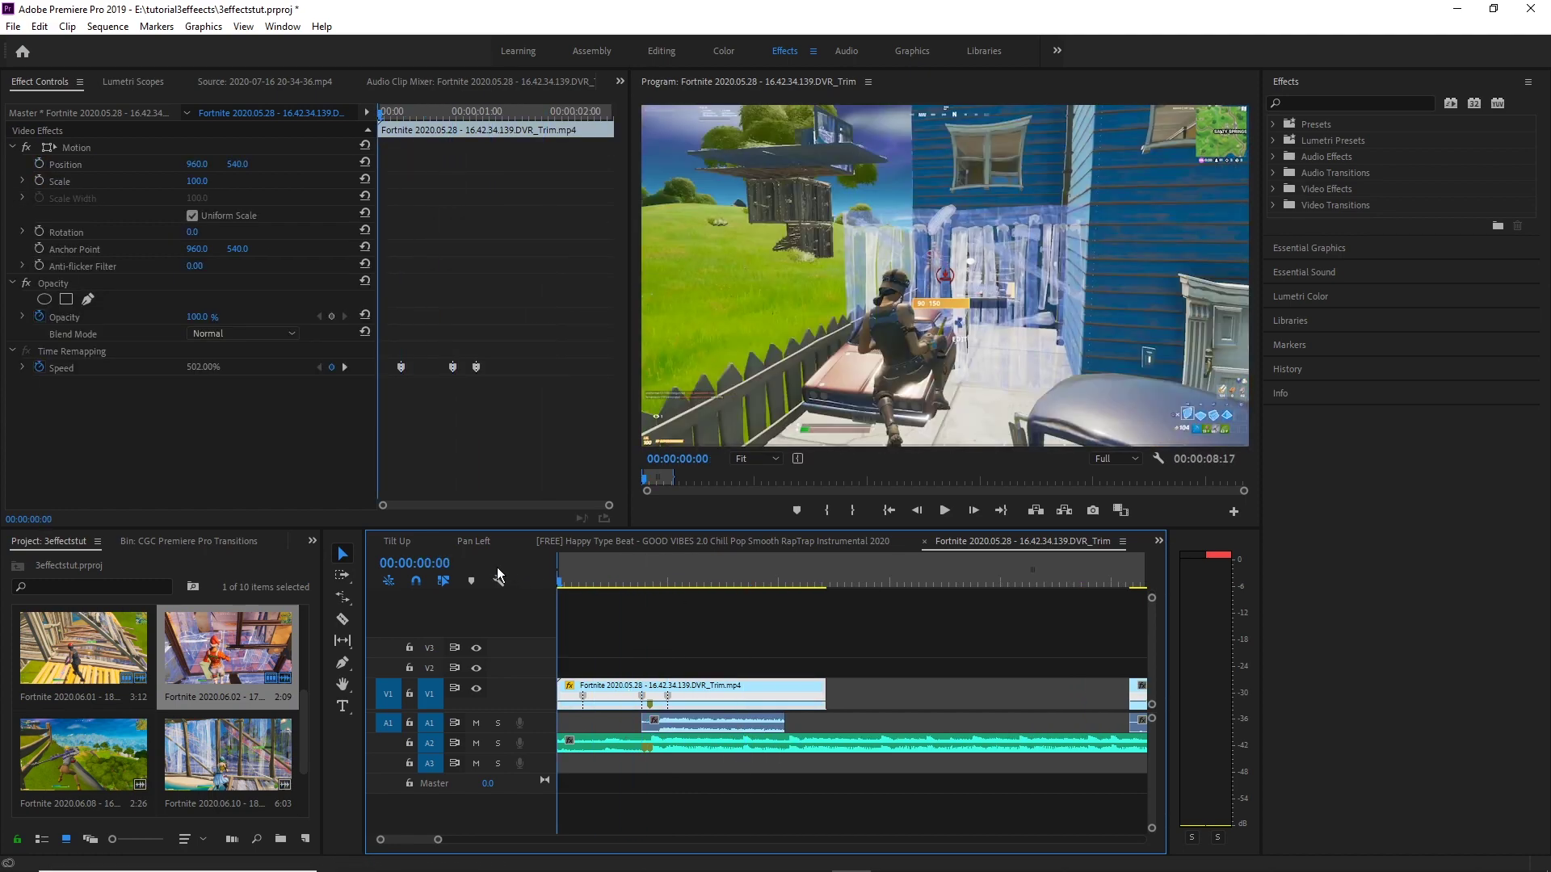
key(space)
key(space)
Step: Cut the first clip's video where its audio ends and delete the leftover piece
key(c)
click(788, 700)
key(v)
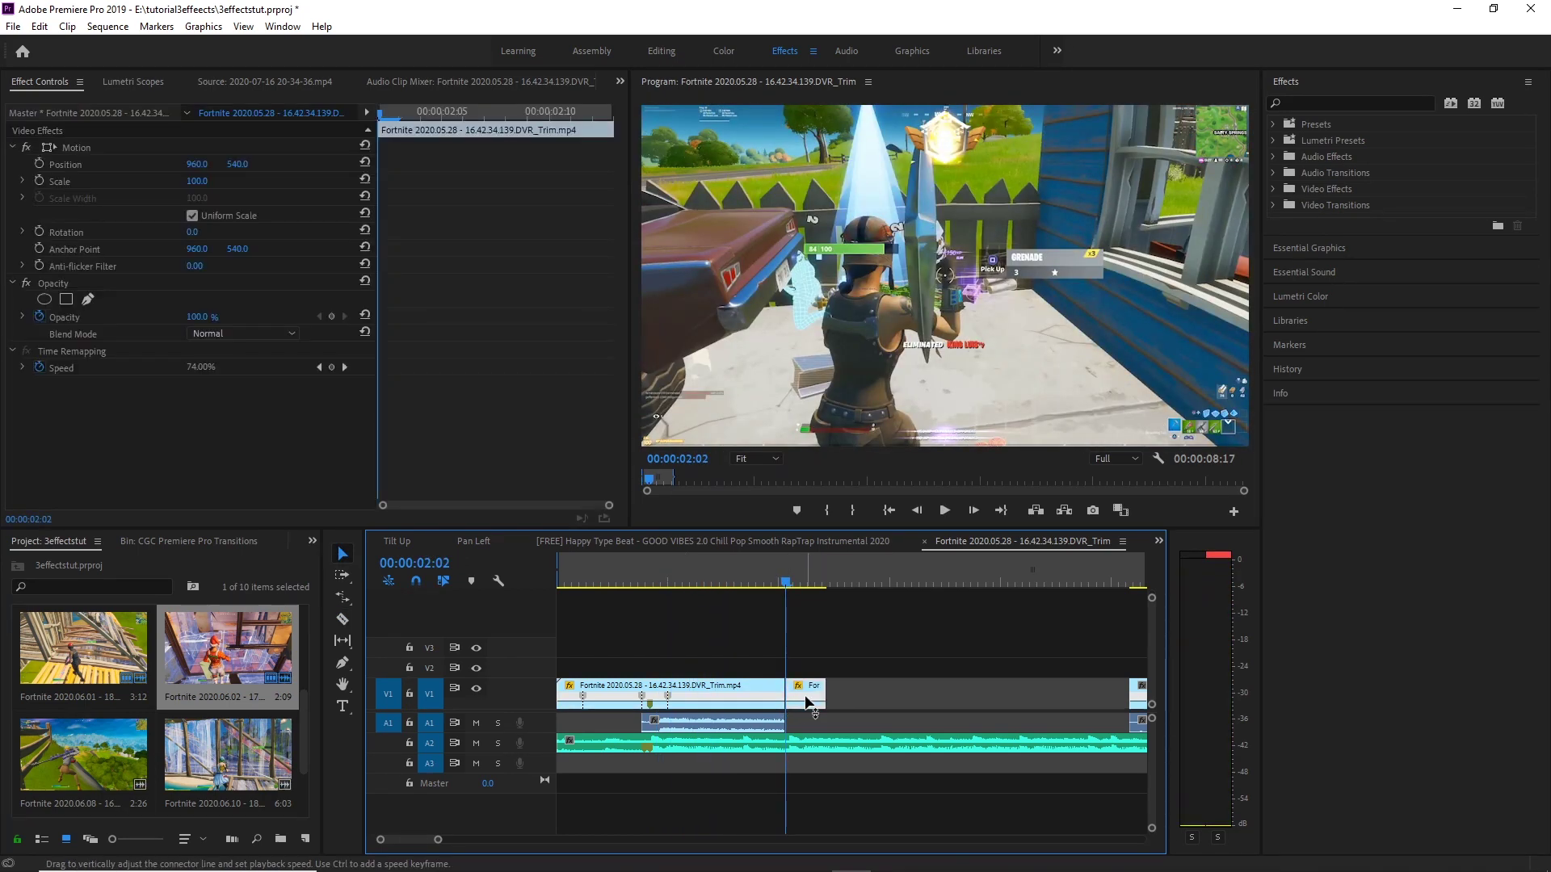
key(Delete)
Step: Move the second and third clips with their audio back to close the gap after the first clip
scroll(810, 768, down, 3)
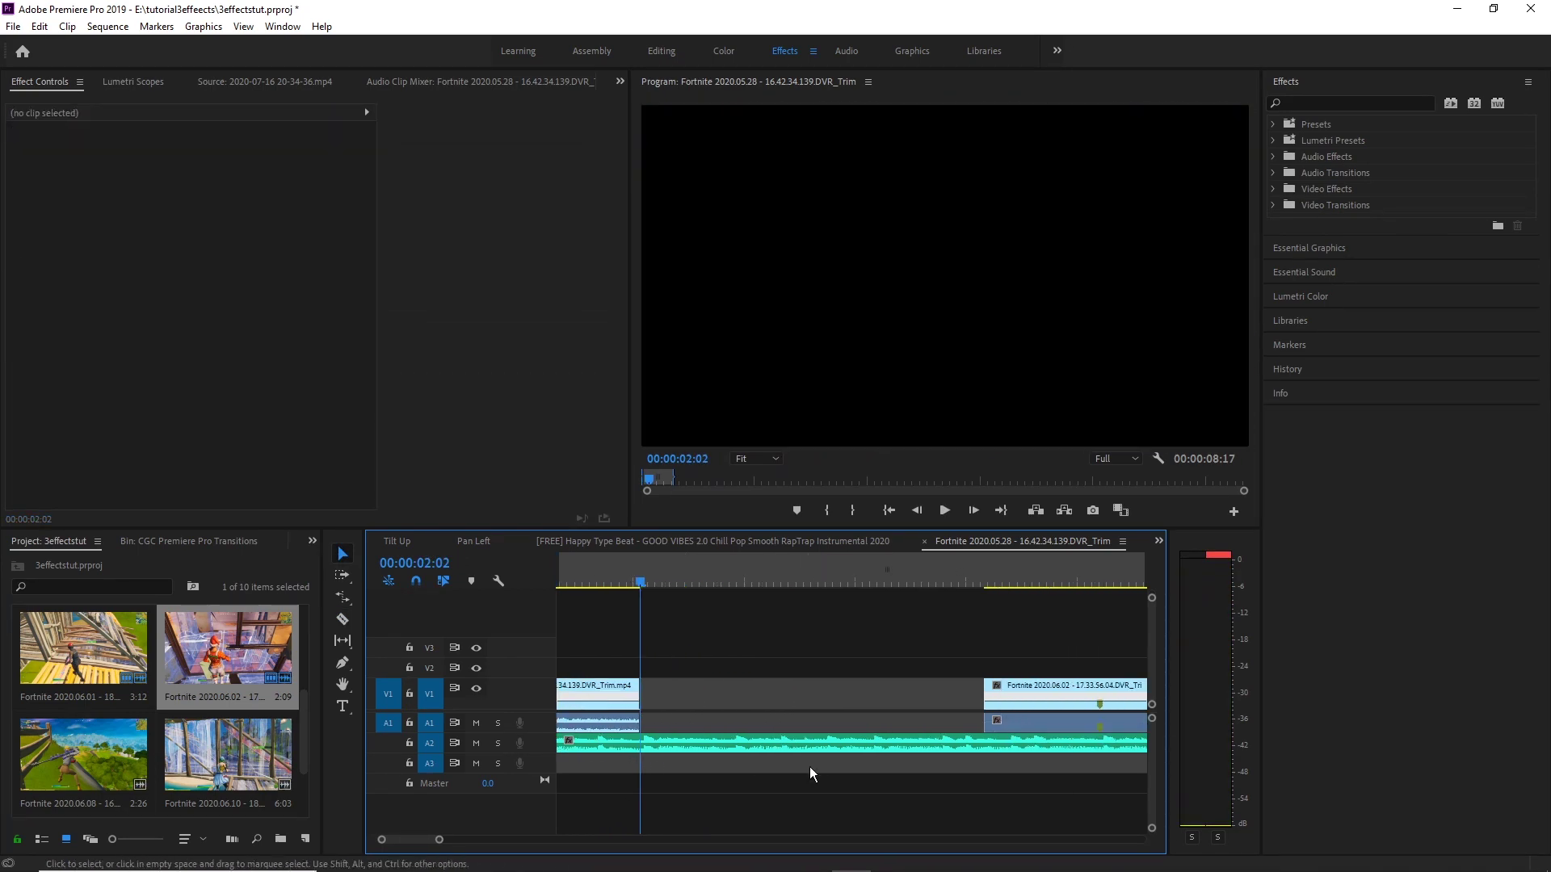
drag(439, 839, 474, 839)
drag(829, 673, 793, 685)
key(equal)
Step: Add a speed keyframe near the first clip's end at 00:00:01:22
click(758, 575)
mouse_move(762, 577)
mouse_down()
mouse_move(721, 574)
mouse_move(839, 593)
mouse_move(767, 601)
mouse_up()
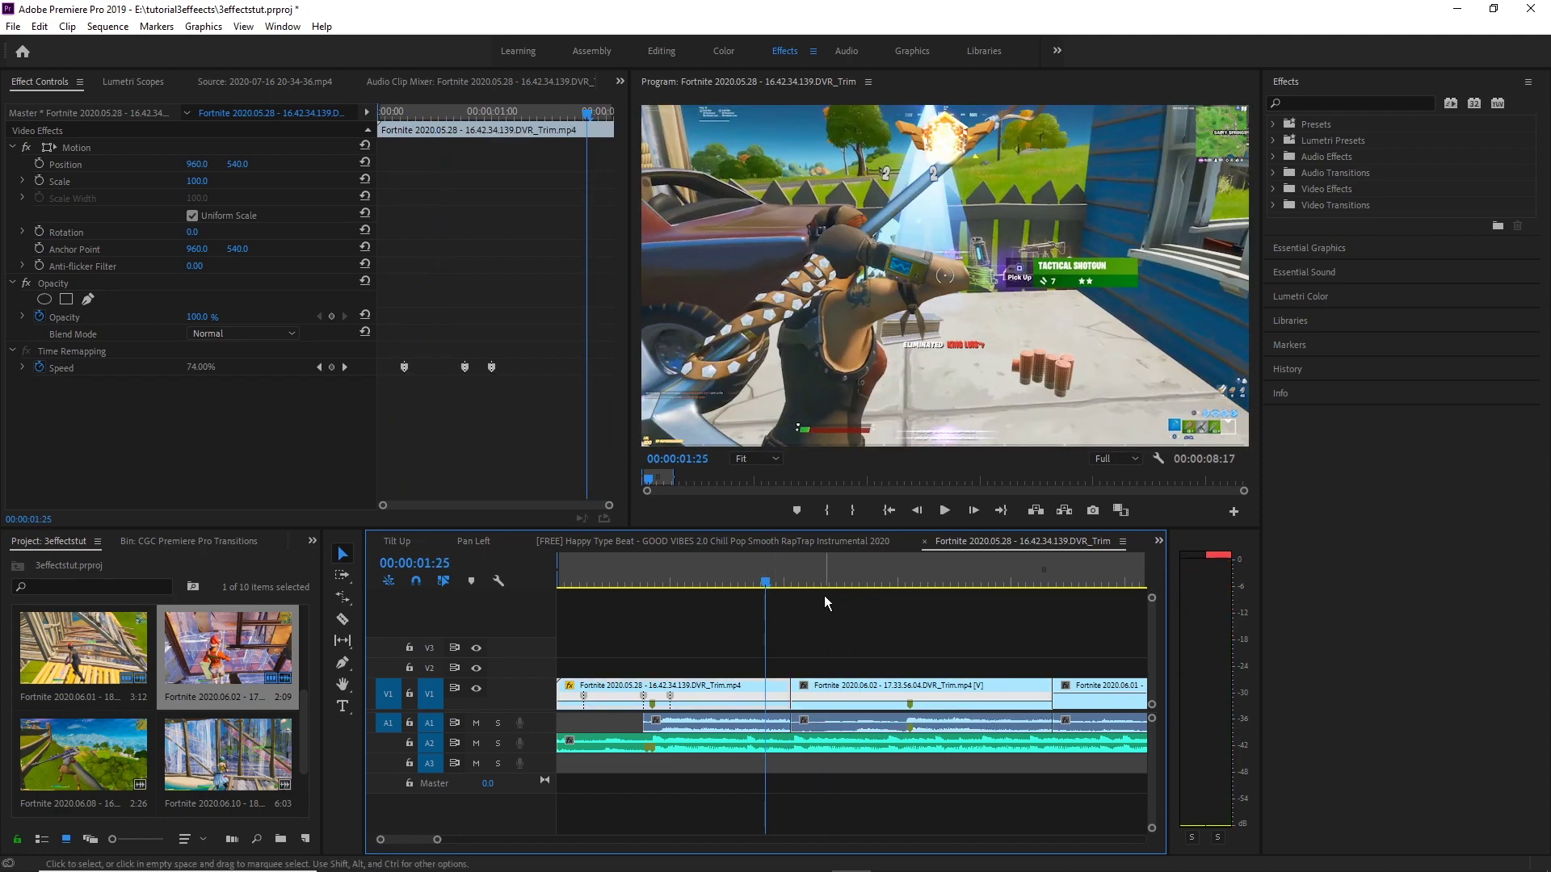
click(743, 577)
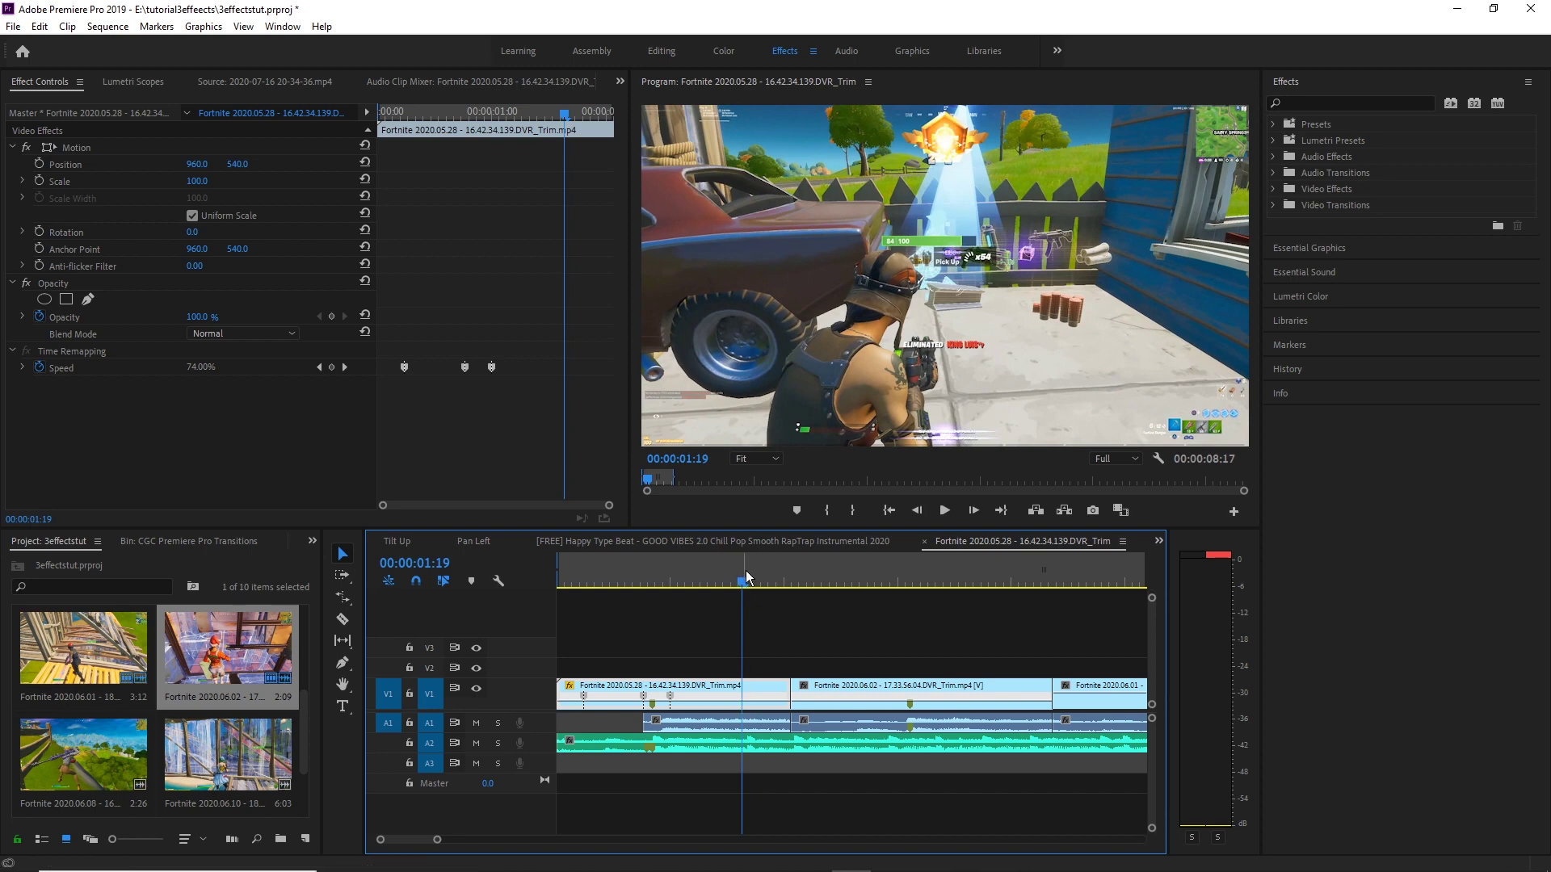
drag(746, 577, 755, 584)
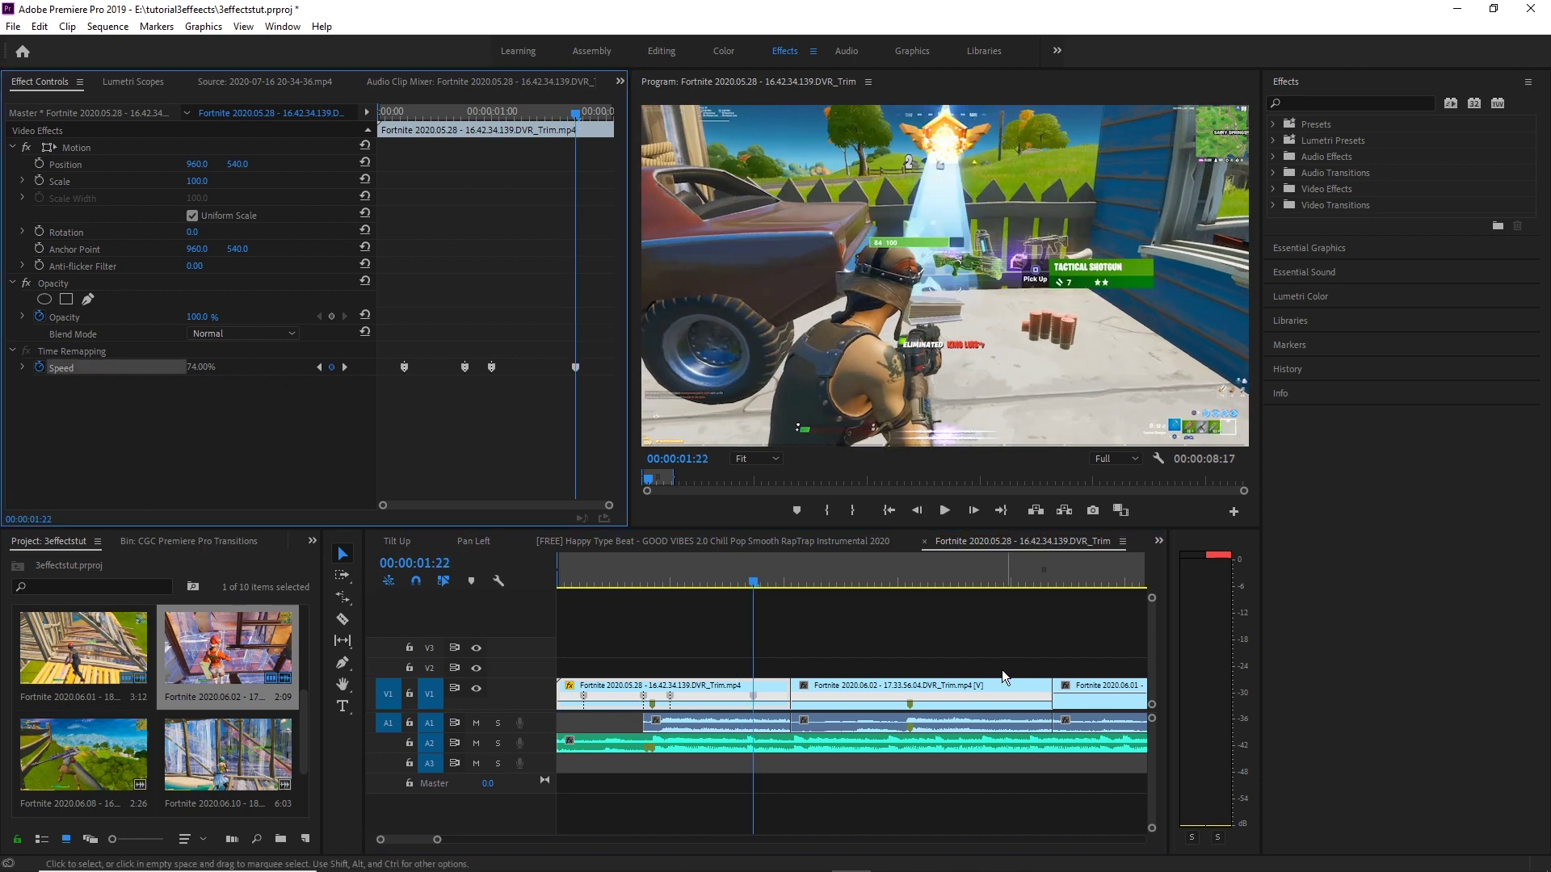
Step: Add a speed keyframe to the second clip at 00:00:02:18
click(827, 580)
drag(827, 580, 851, 594)
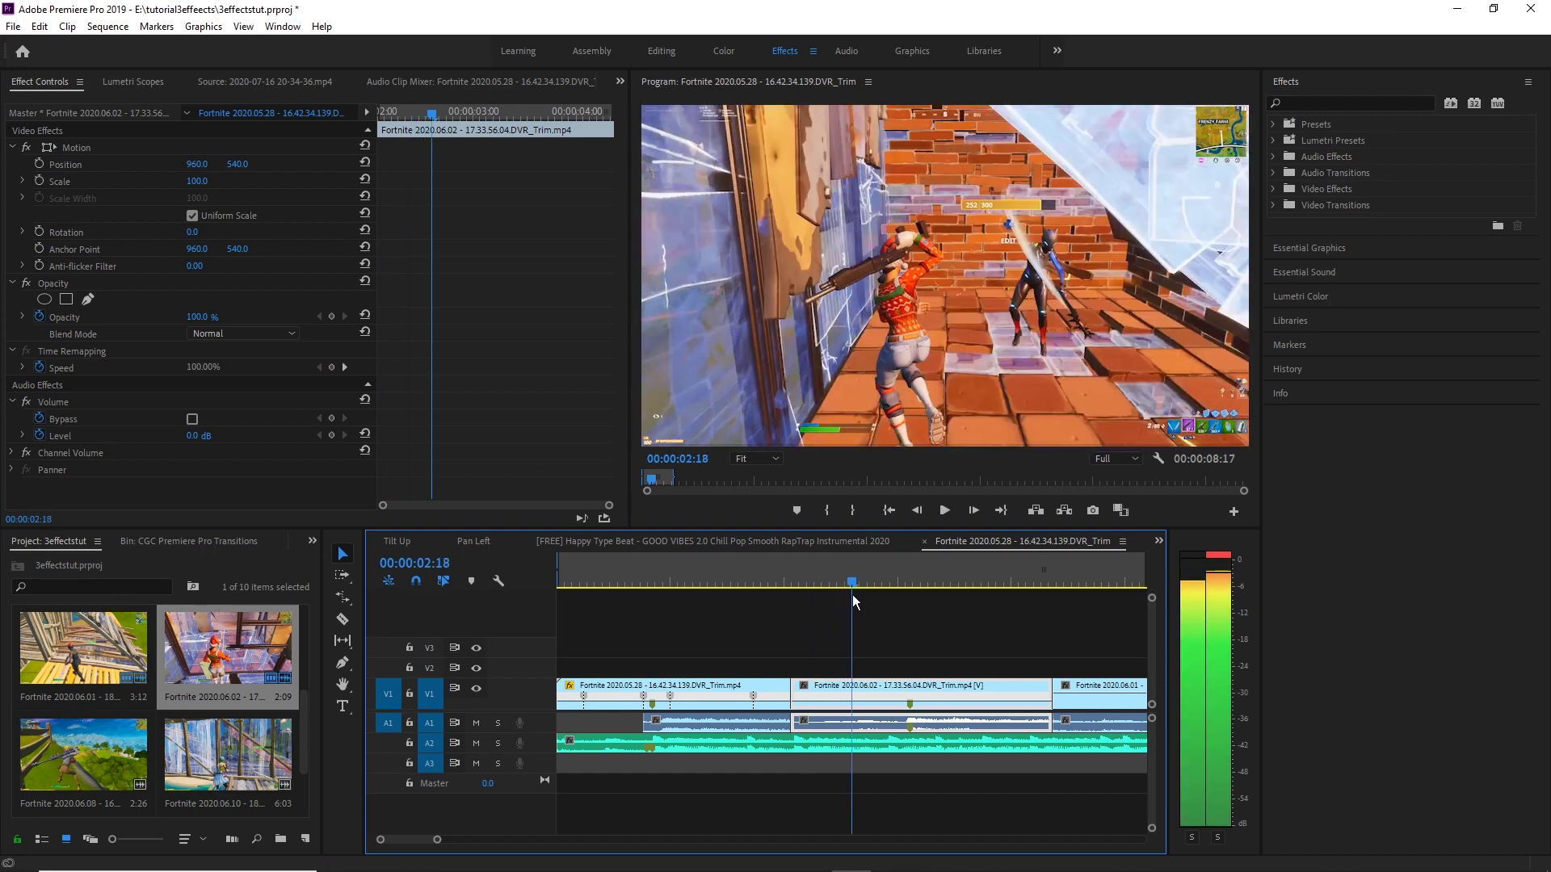
click(331, 366)
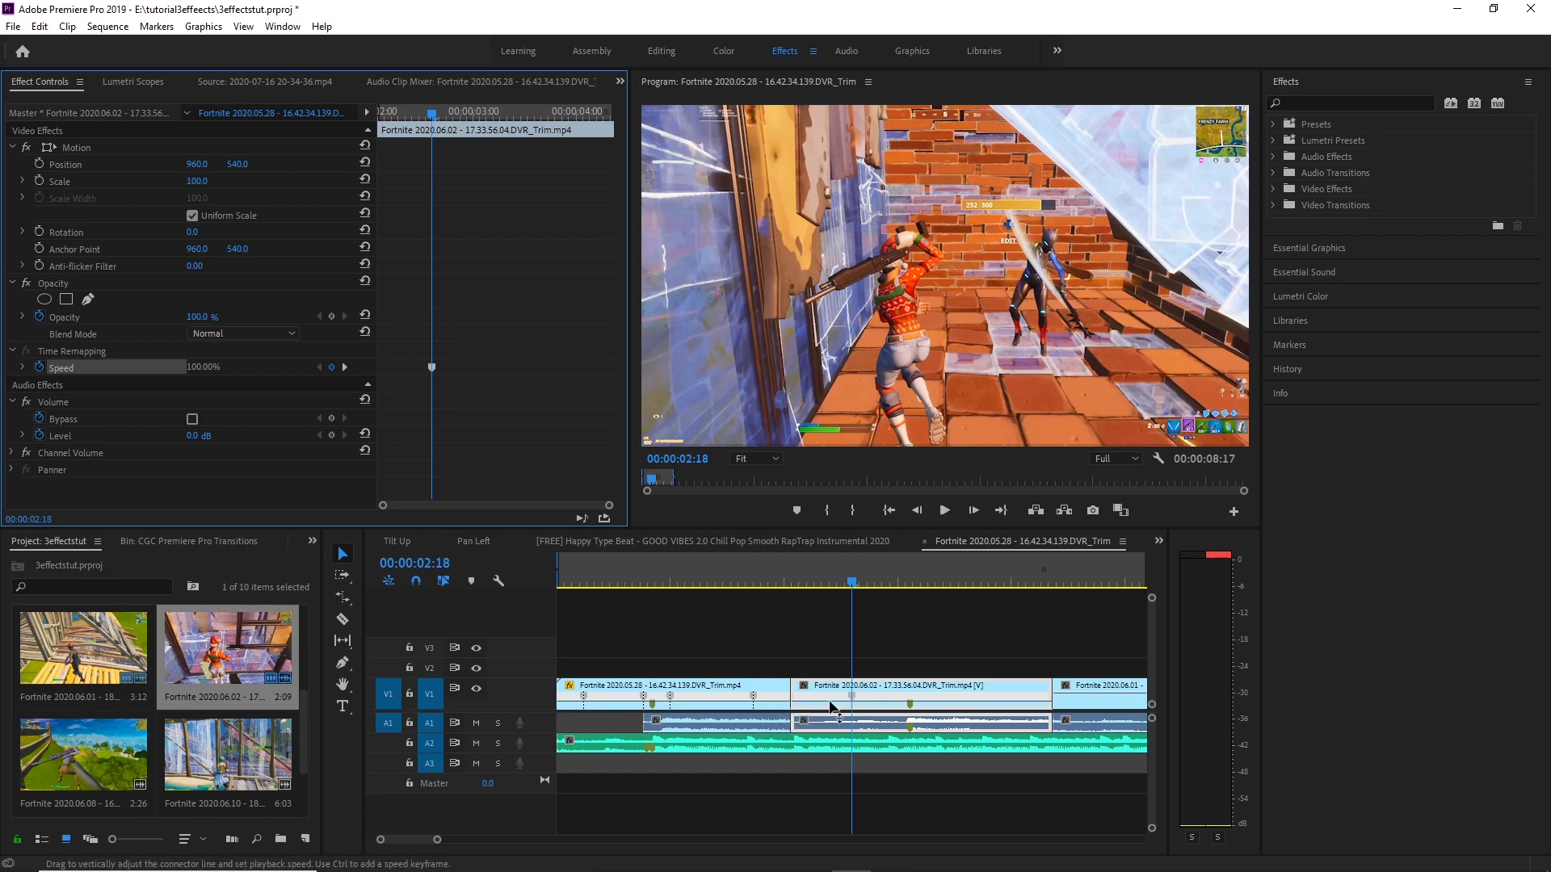
Step: Cut the first clip's audio at its last speed keyframe and delete the portion after the cut
click(755, 721)
key(v)
click(767, 725)
key(Delete)
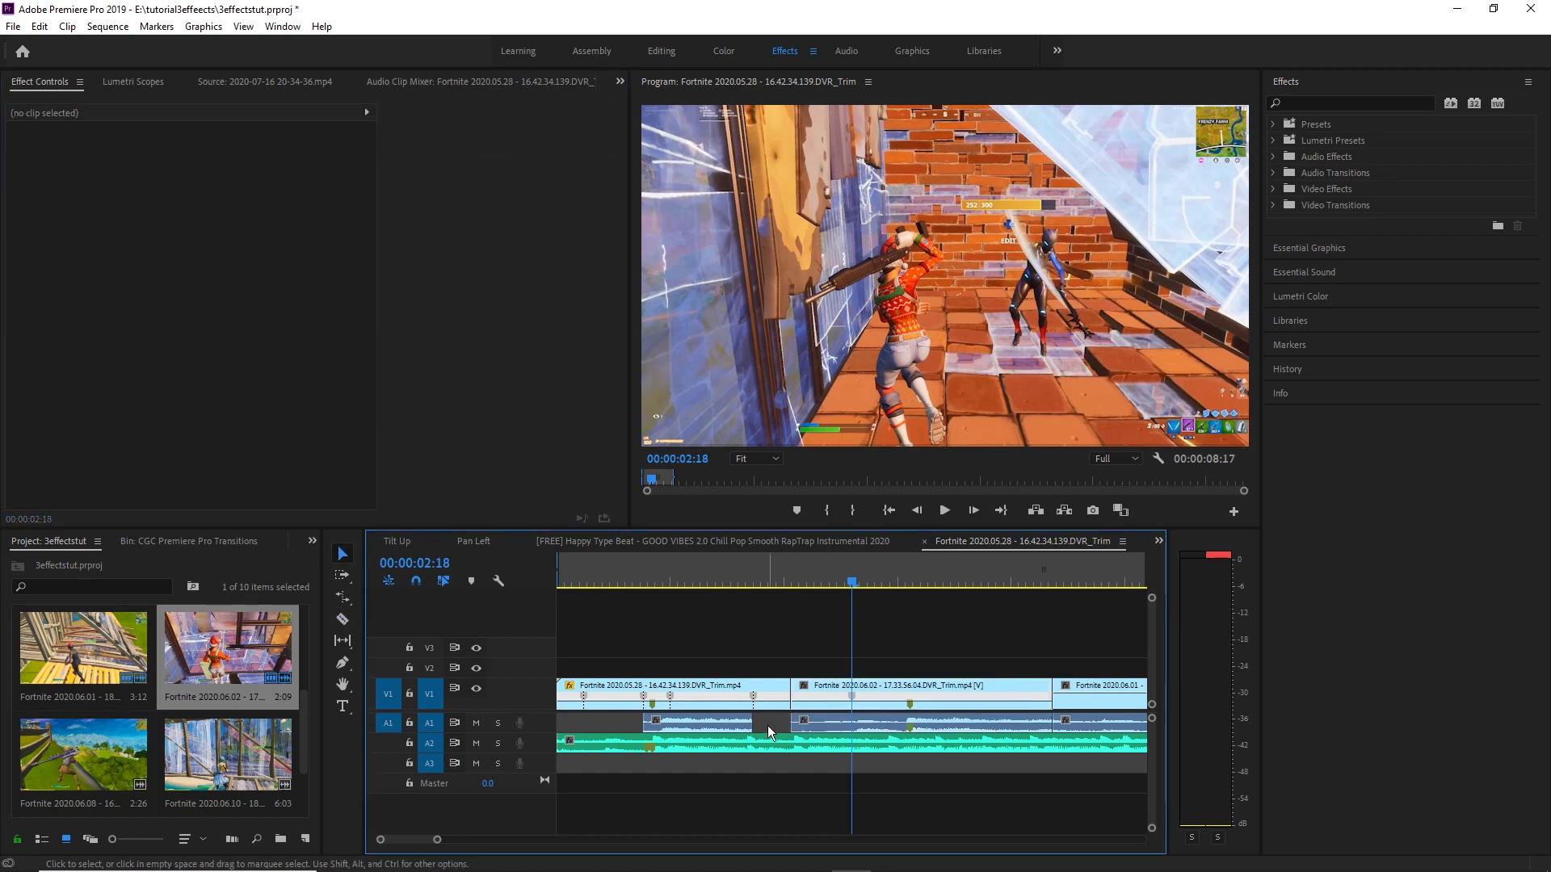
Step: Unlink the second clip's audio, cut it at the speed keyframe and delete the portion before the cut
right_click(865, 686)
click(947, 342)
key(c)
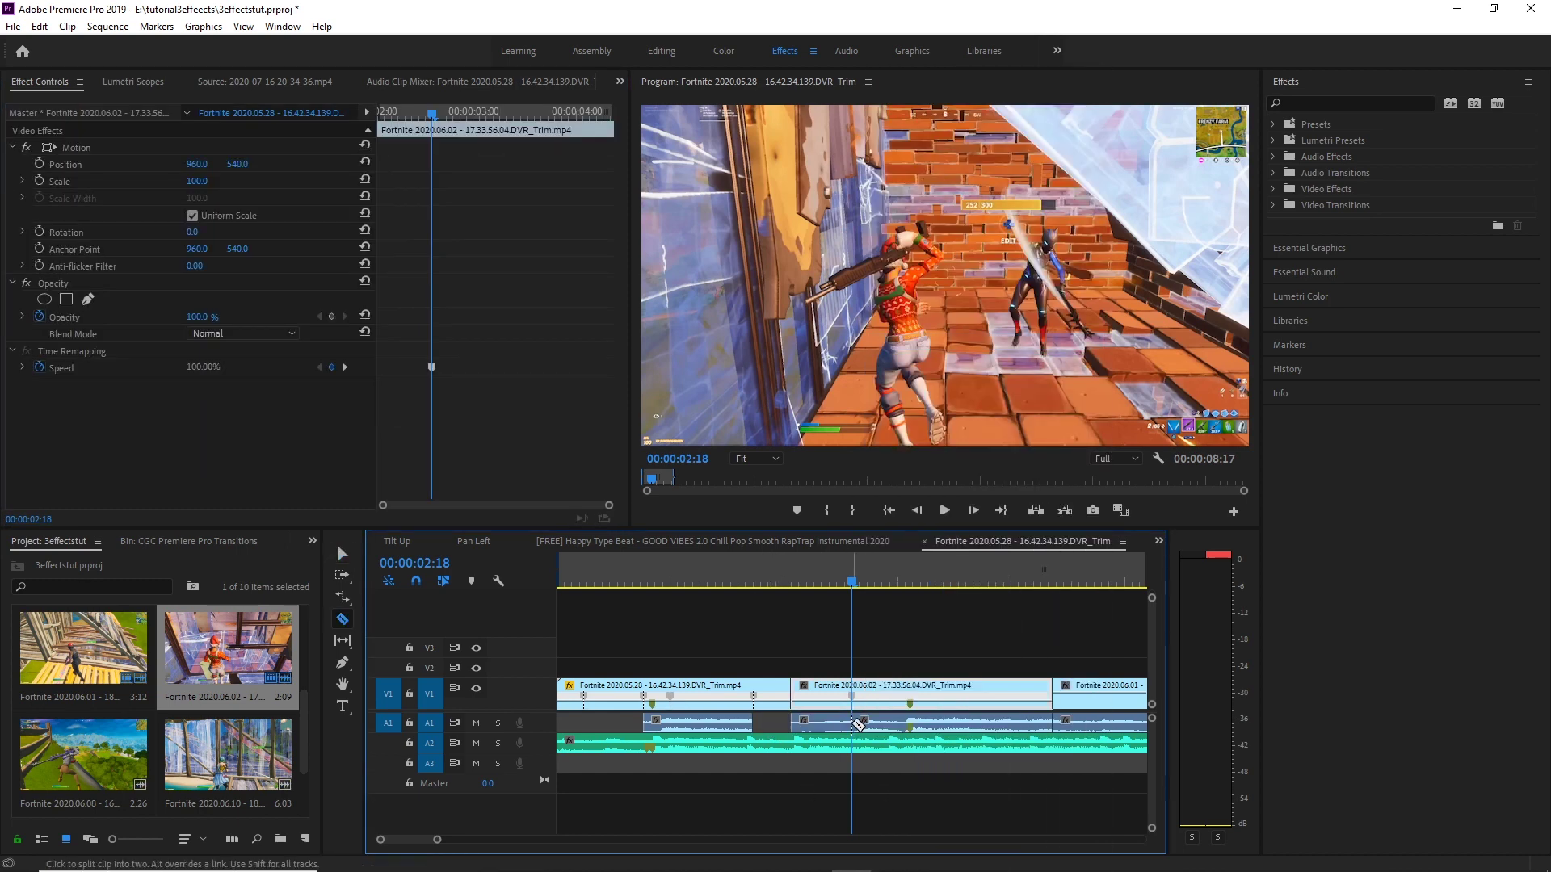
click(852, 722)
key(v)
click(830, 723)
key(Delete)
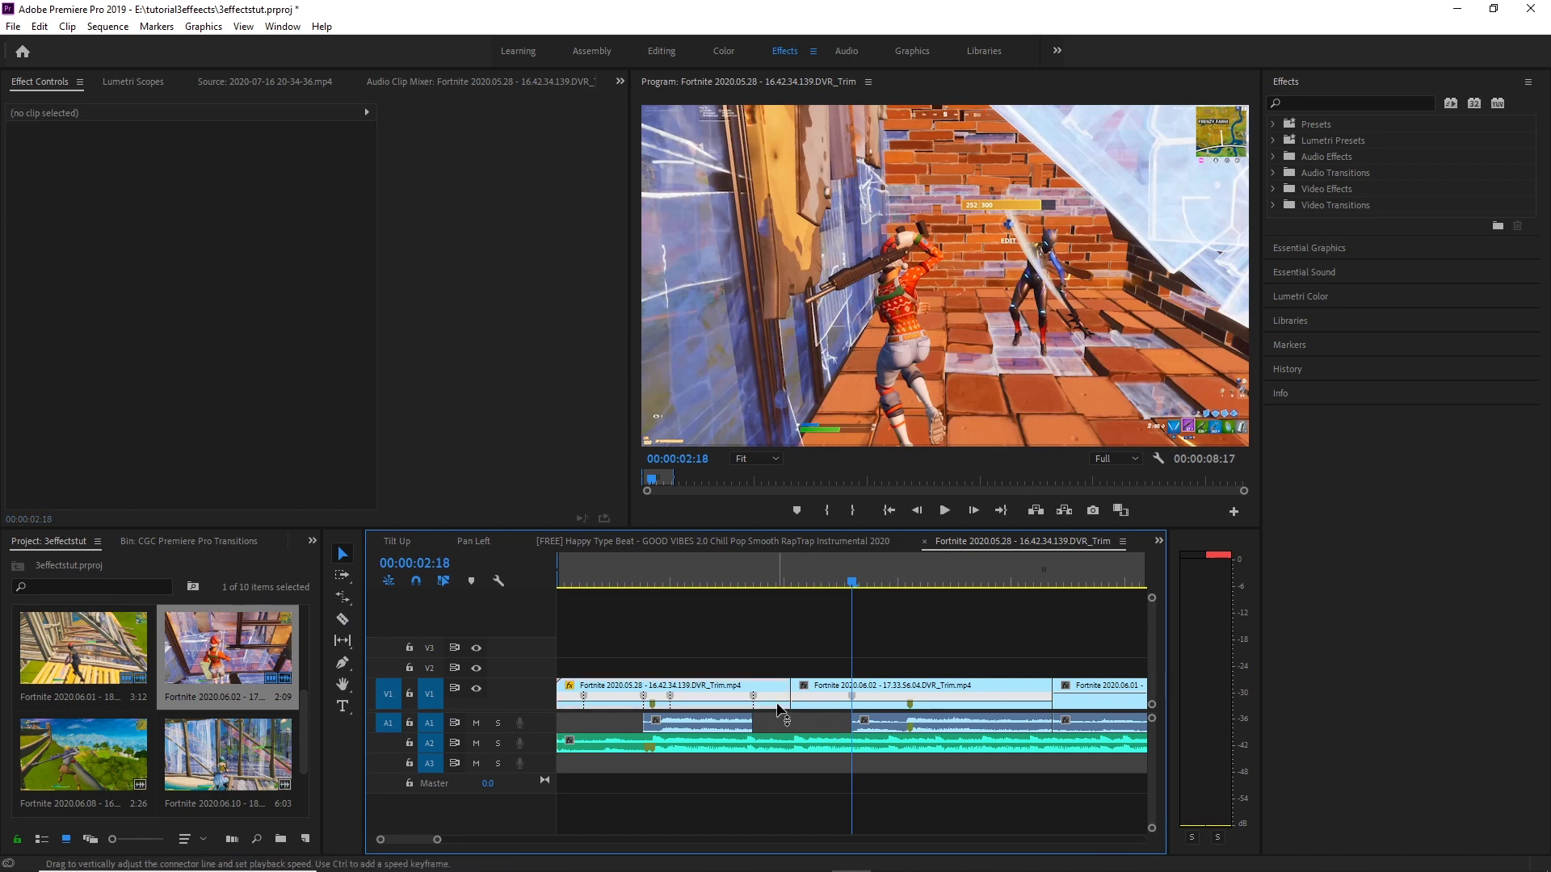
Step: Raise the first clip's speed after its last keyframe to 770% and the second clip's speed before its keyframe to 972%
drag(789, 699, 755, 699)
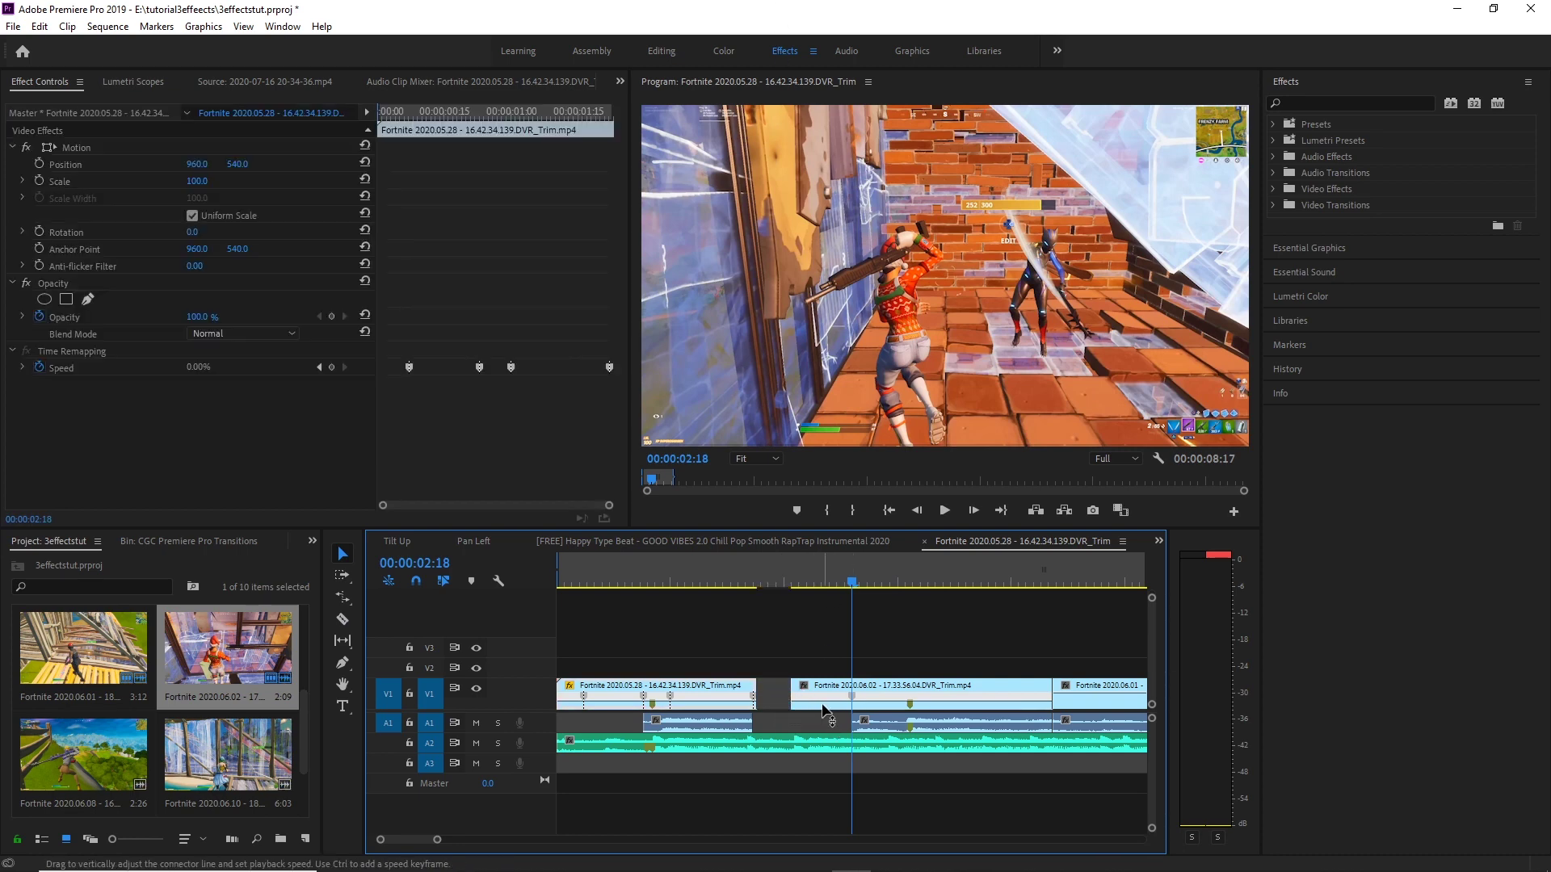
mouse_move(856, 709)
mouse_down()
mouse_move(924, 685)
mouse_move(874, 730)
mouse_up()
Step: Move the second clip and its audio directly against the first clip's end and preview the transition
drag(817, 656, 840, 685)
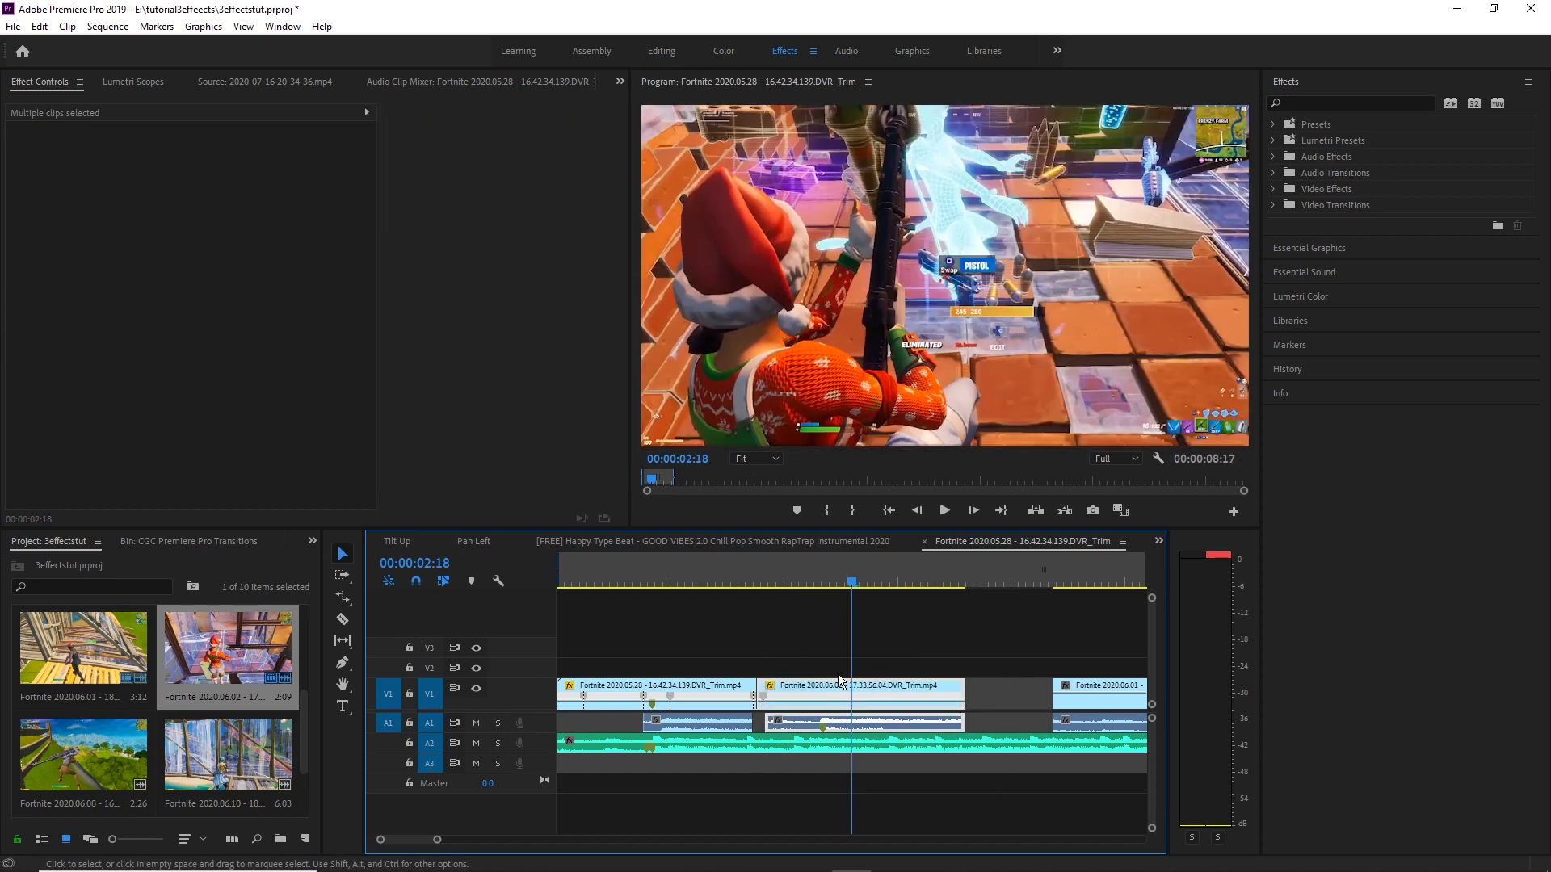
click(739, 580)
drag(740, 576, 495, 616)
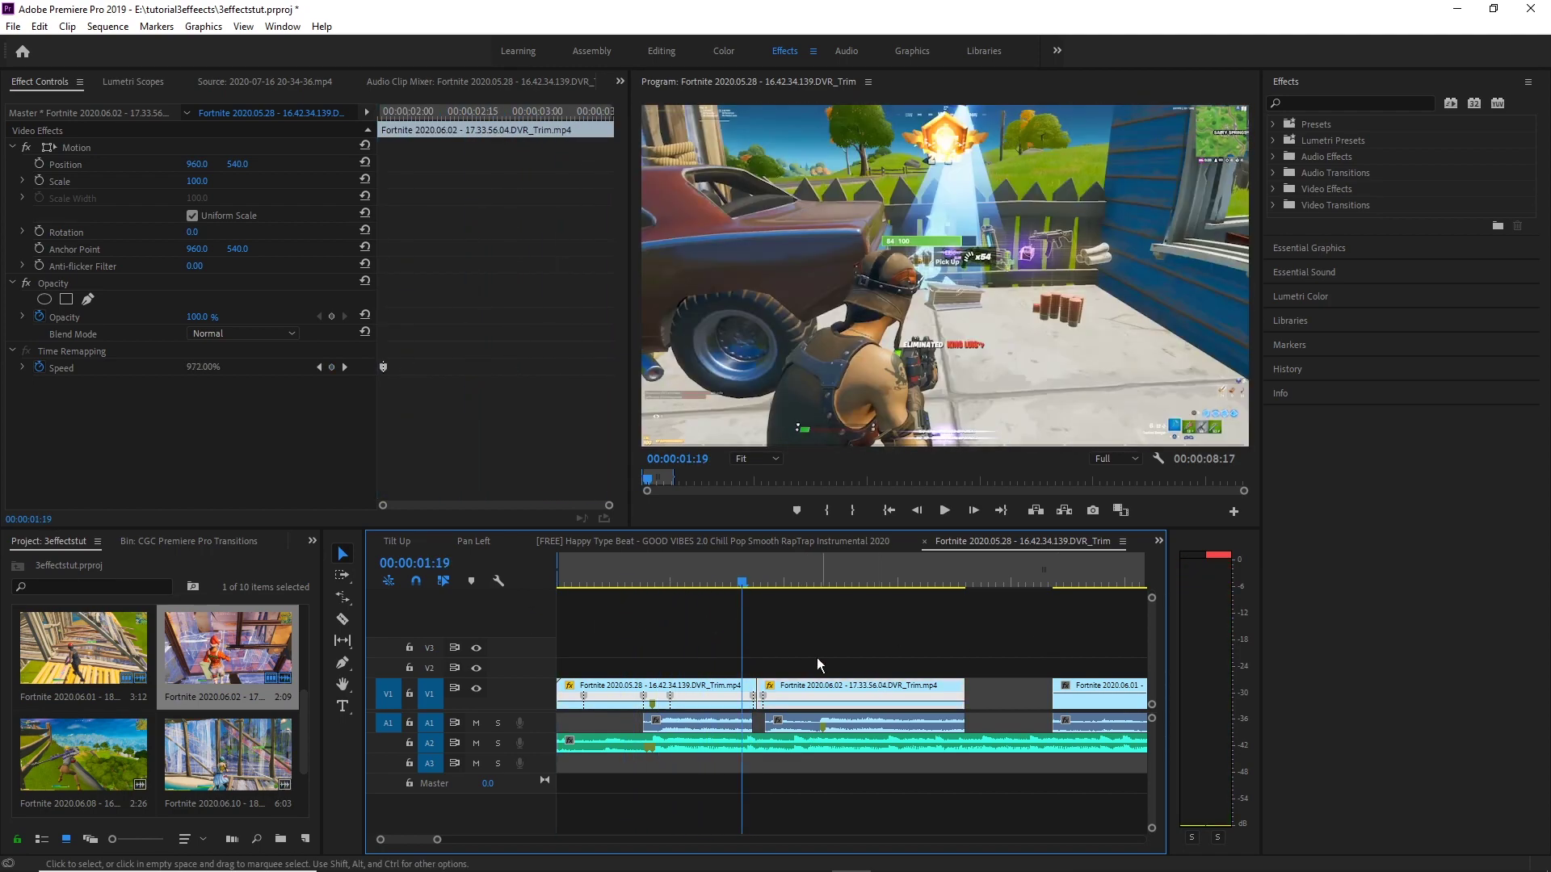
drag(819, 662, 848, 686)
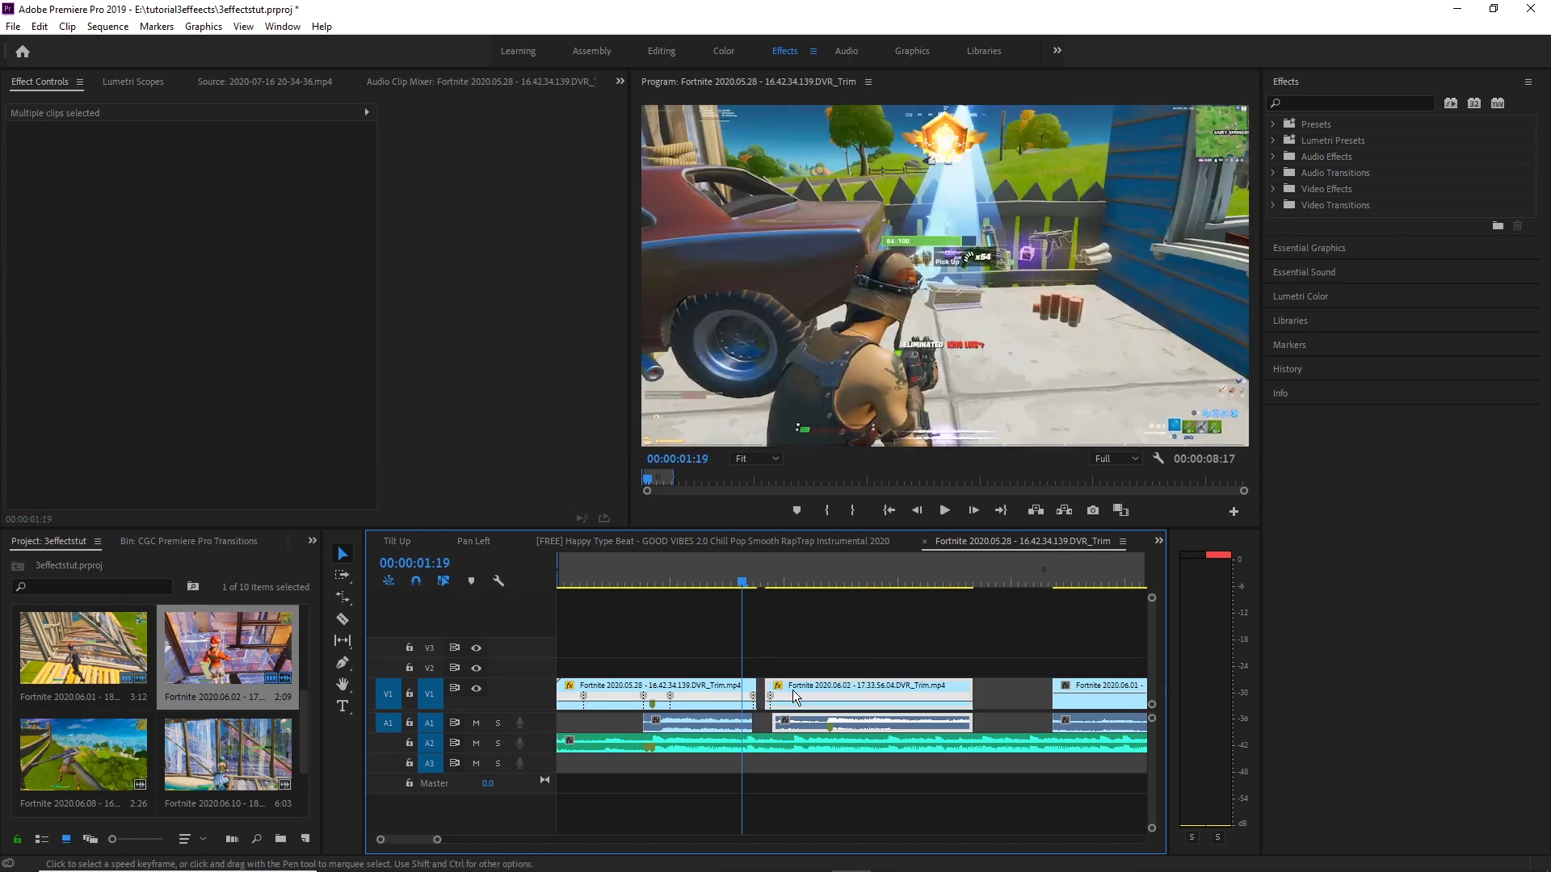
drag(440, 839, 399, 839)
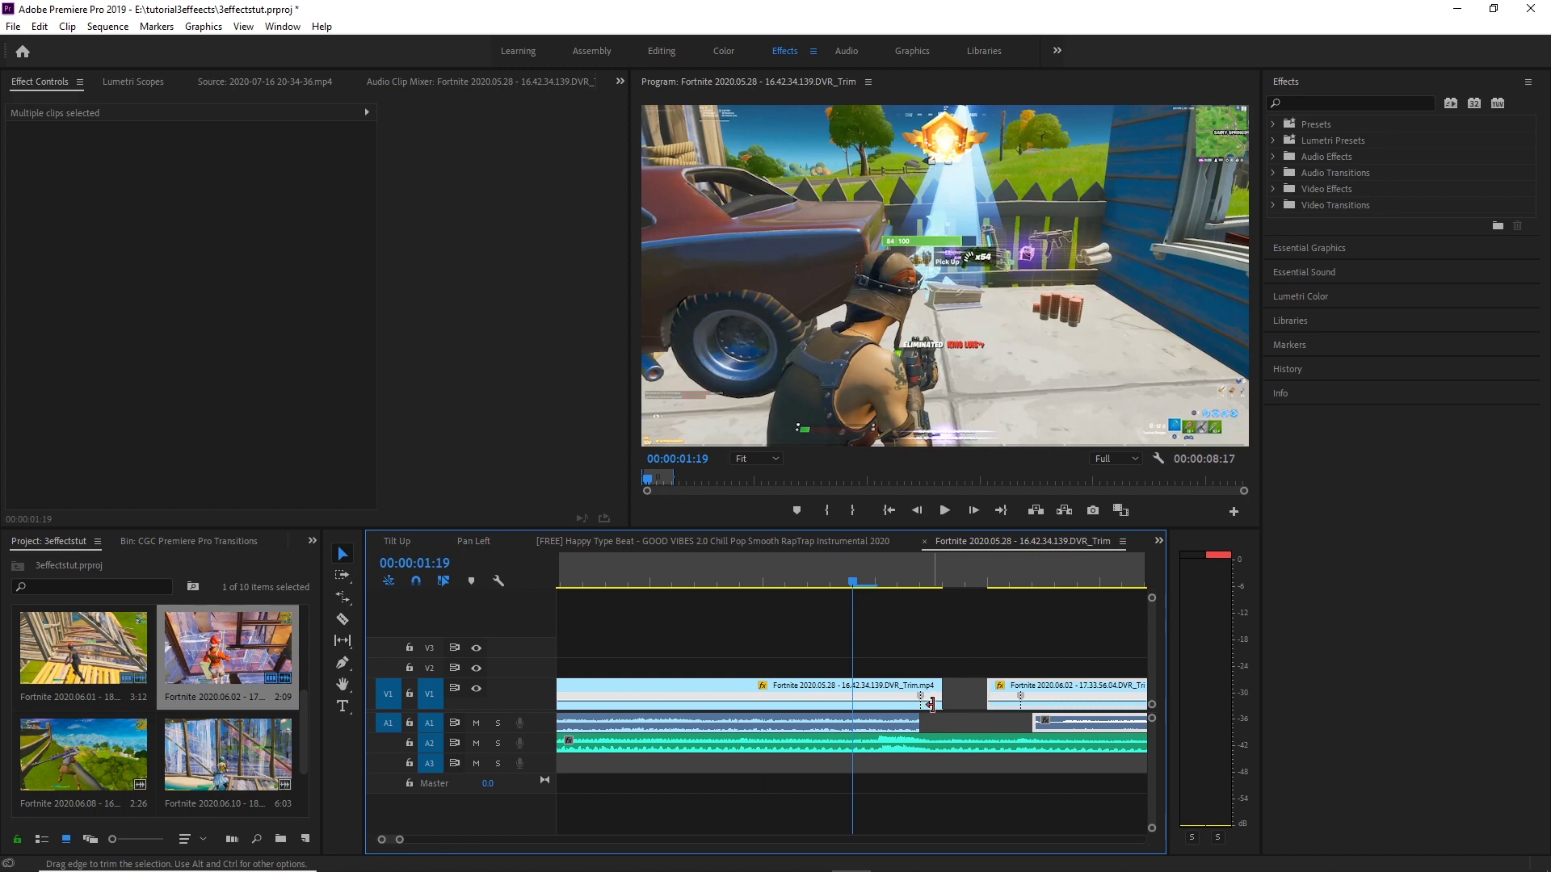
drag(929, 714, 933, 708)
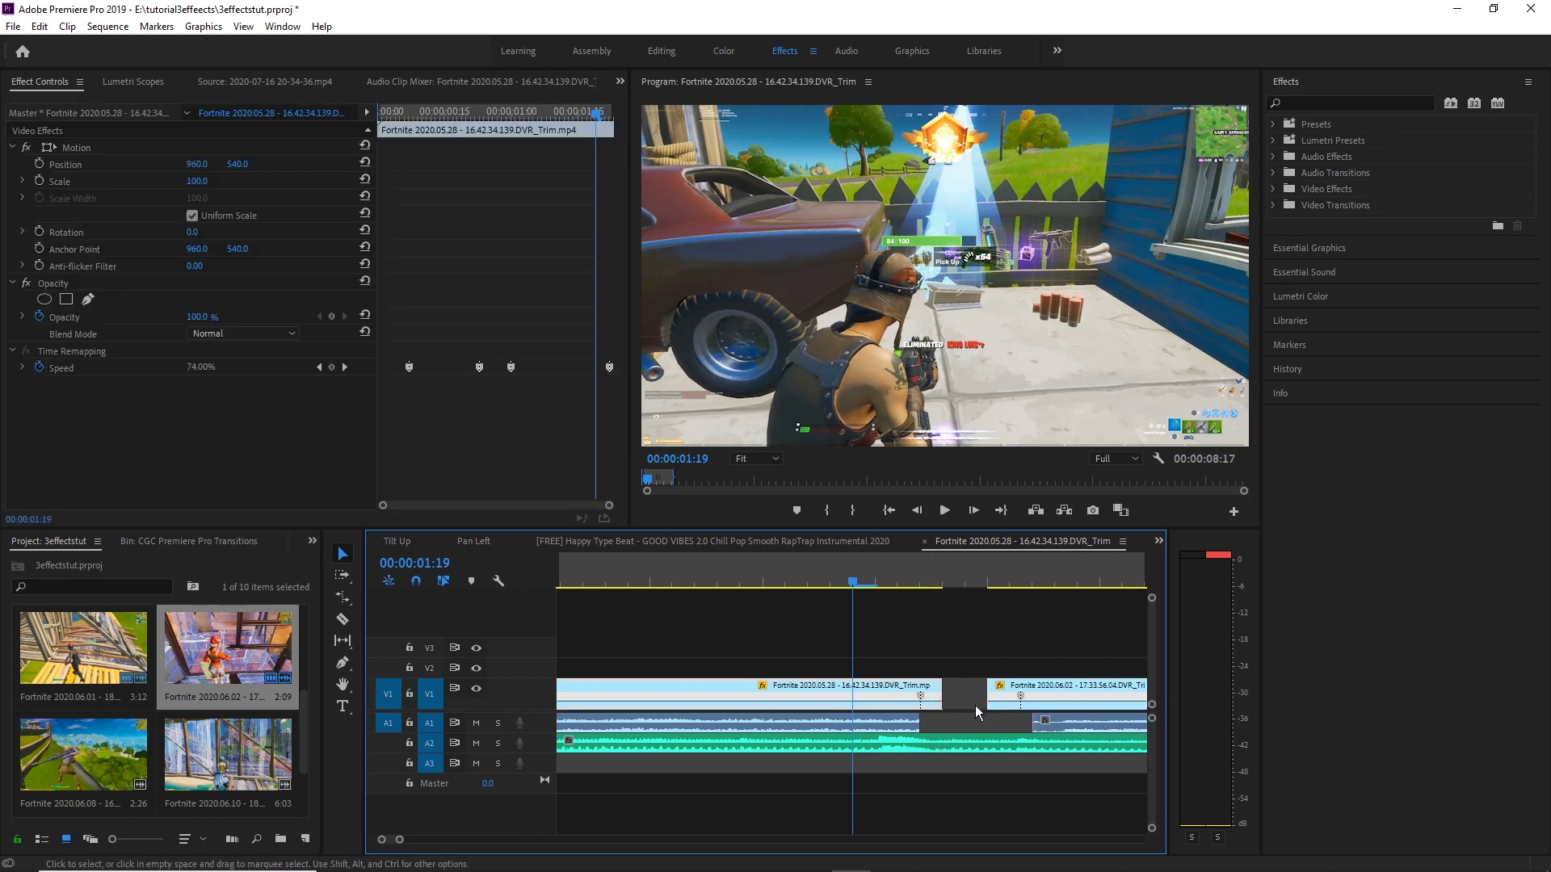
drag(1011, 639, 1023, 685)
key(space)
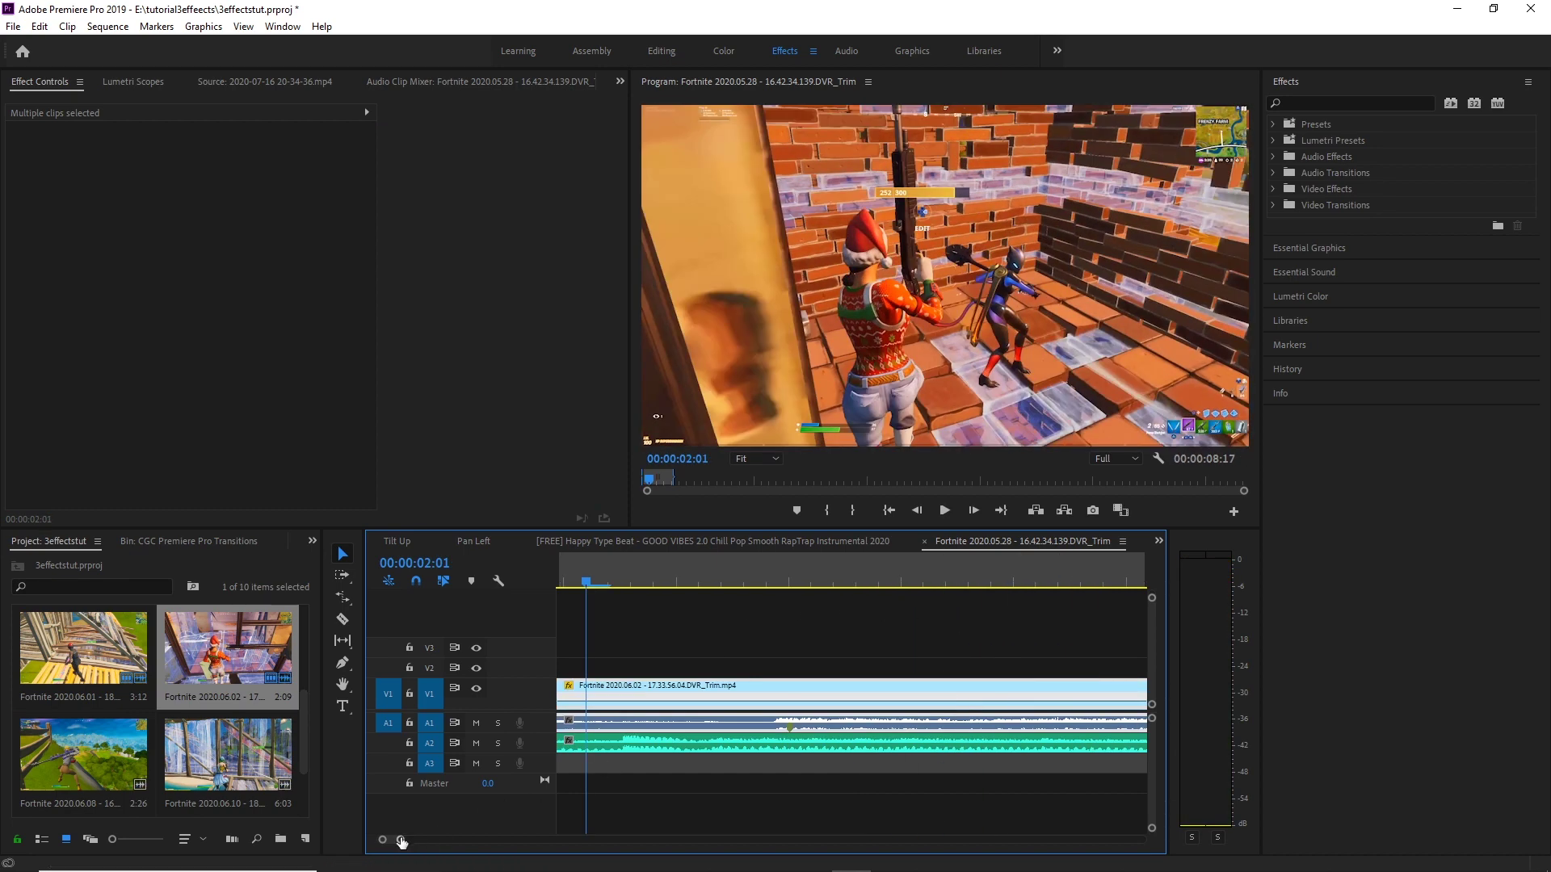
Step: Save the project and play the sequence from the start to review the first two clips
drag(402, 842, 481, 840)
key(ctrl+s)
drag(623, 580, 637, 634)
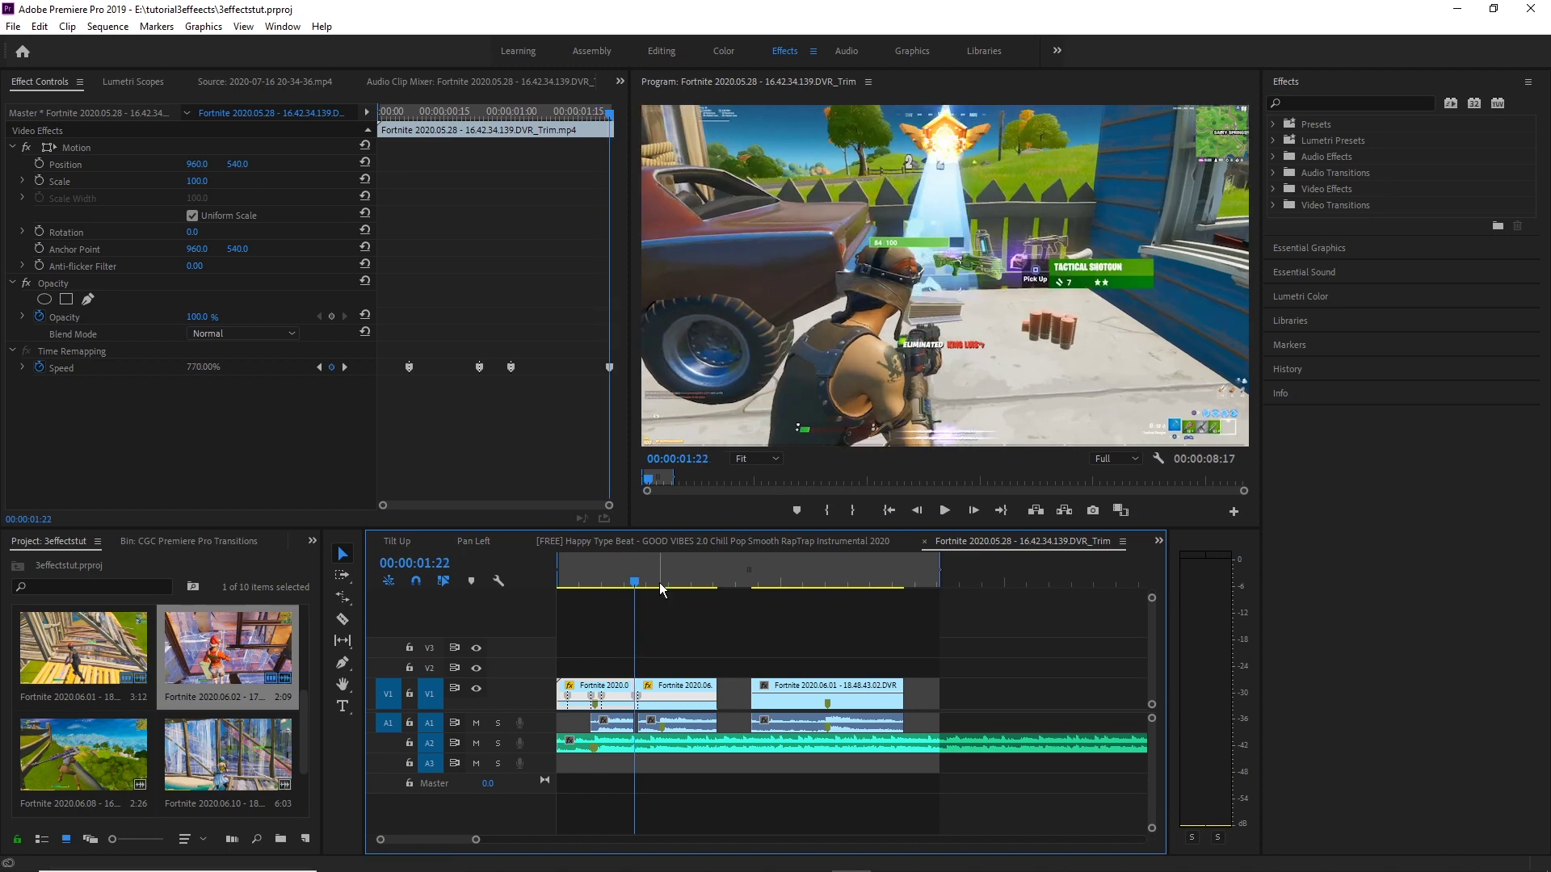
key(Home)
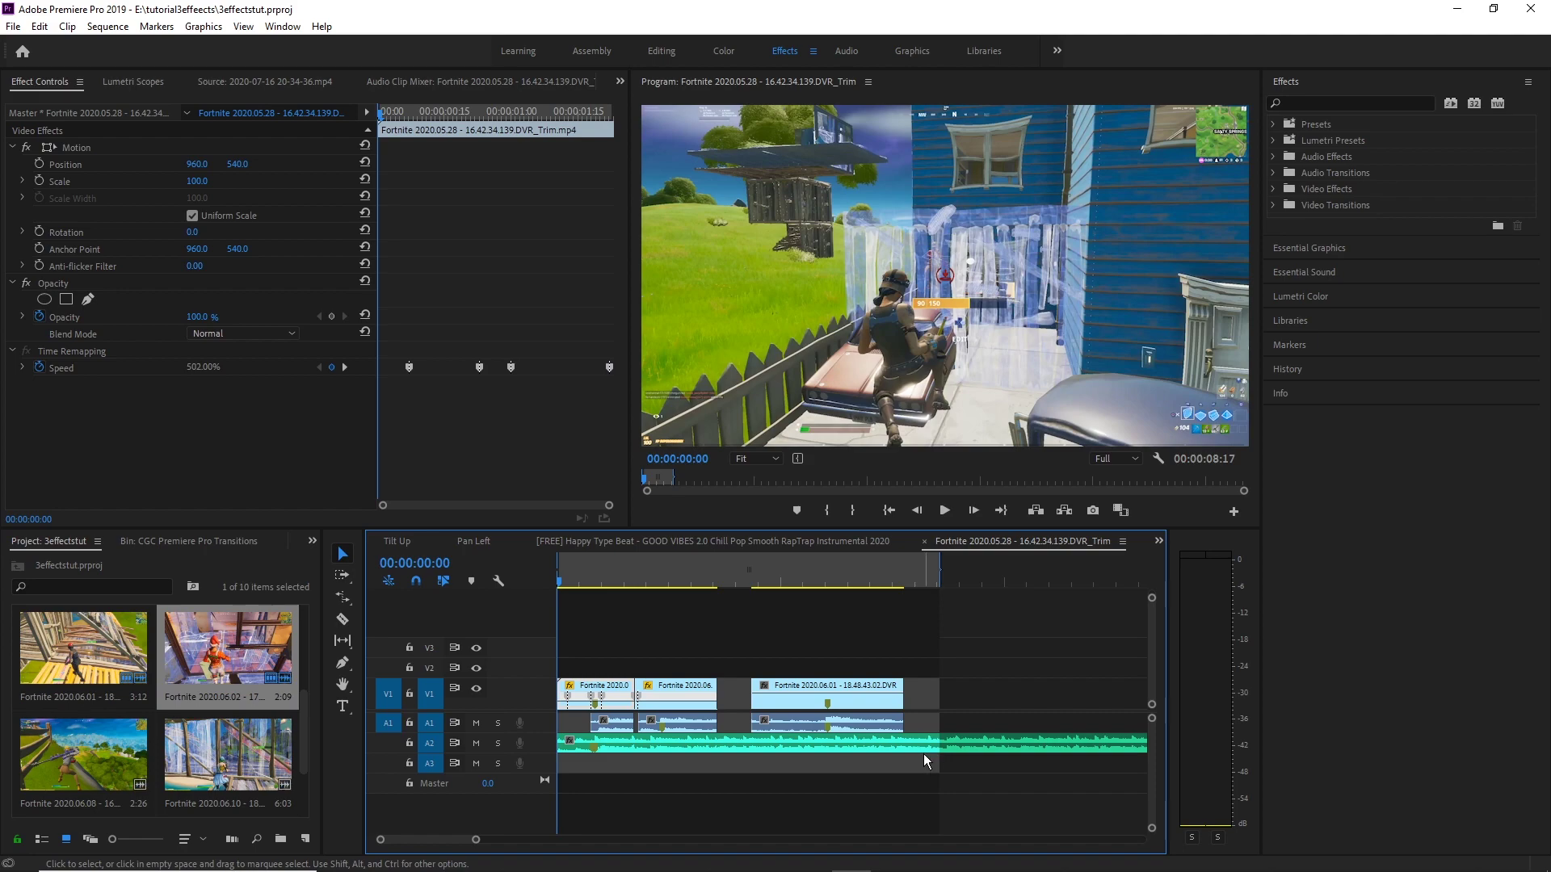
drag(638, 581, 627, 686)
key(space)
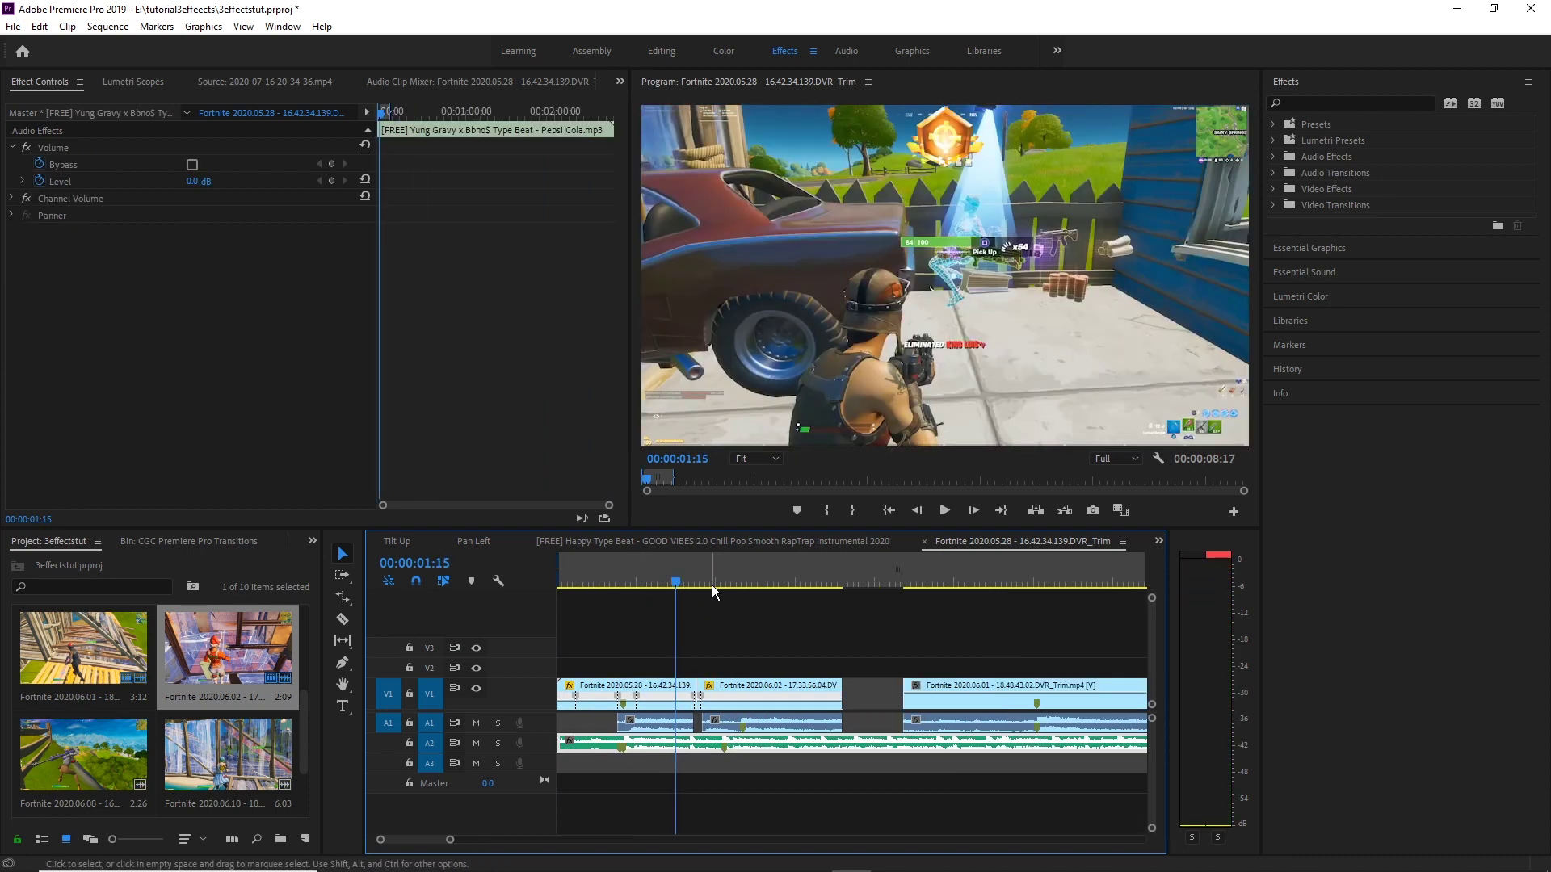
Step: Preview the cut from the second clip to the third and move the playhead to 00:00:04:03 in the third clip
mouse_move(696, 583)
mouse_down()
mouse_move(743, 693)
mouse_move(720, 693)
mouse_move(741, 700)
mouse_move(723, 722)
mouse_move(731, 573)
mouse_move(709, 593)
mouse_up()
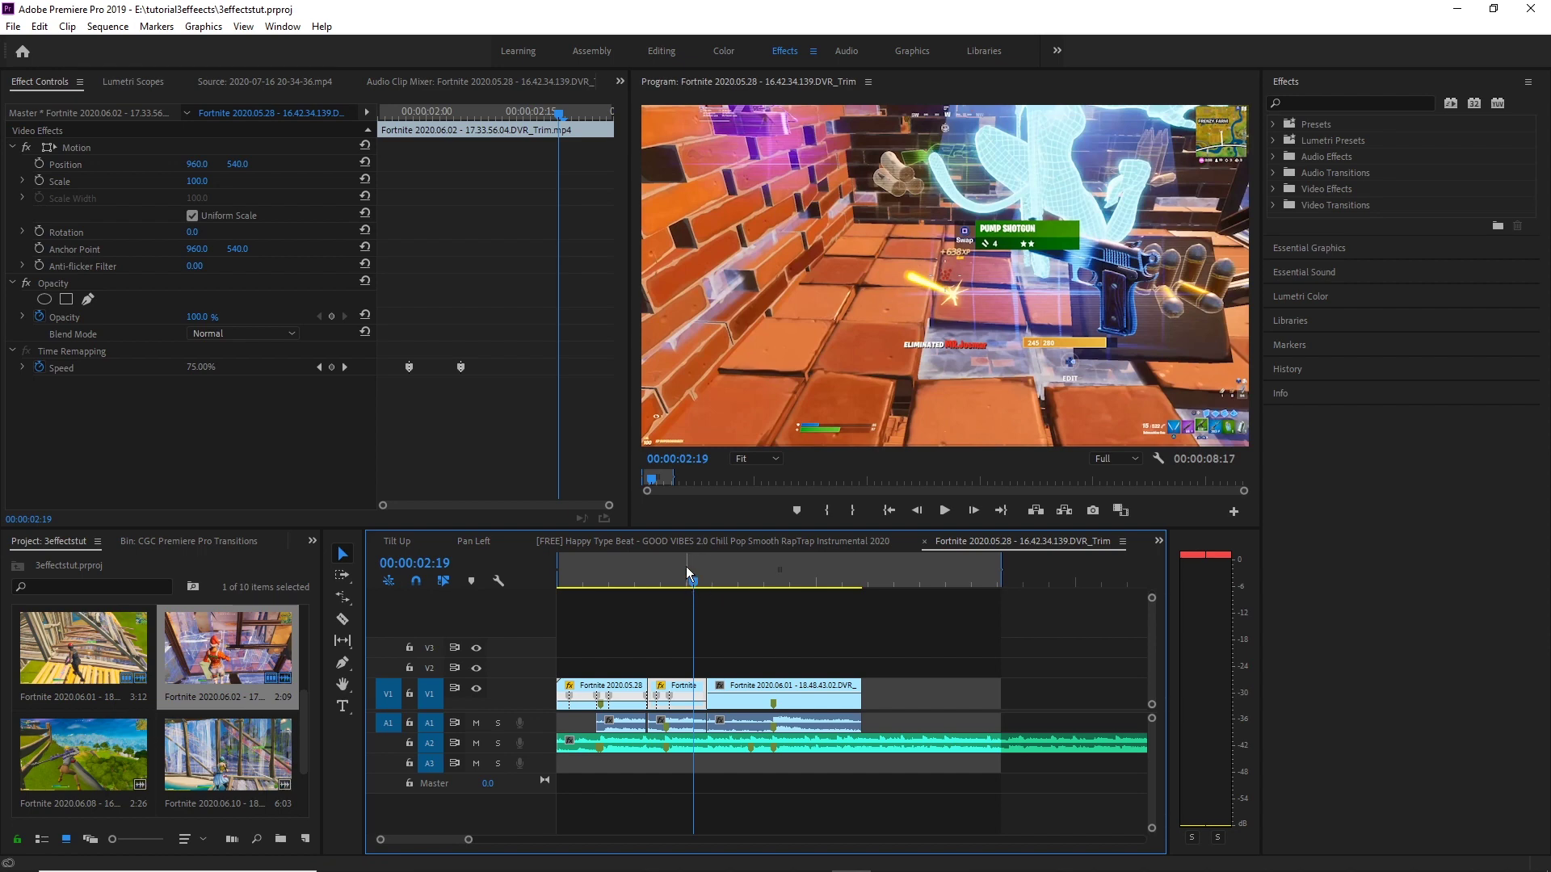
key(space)
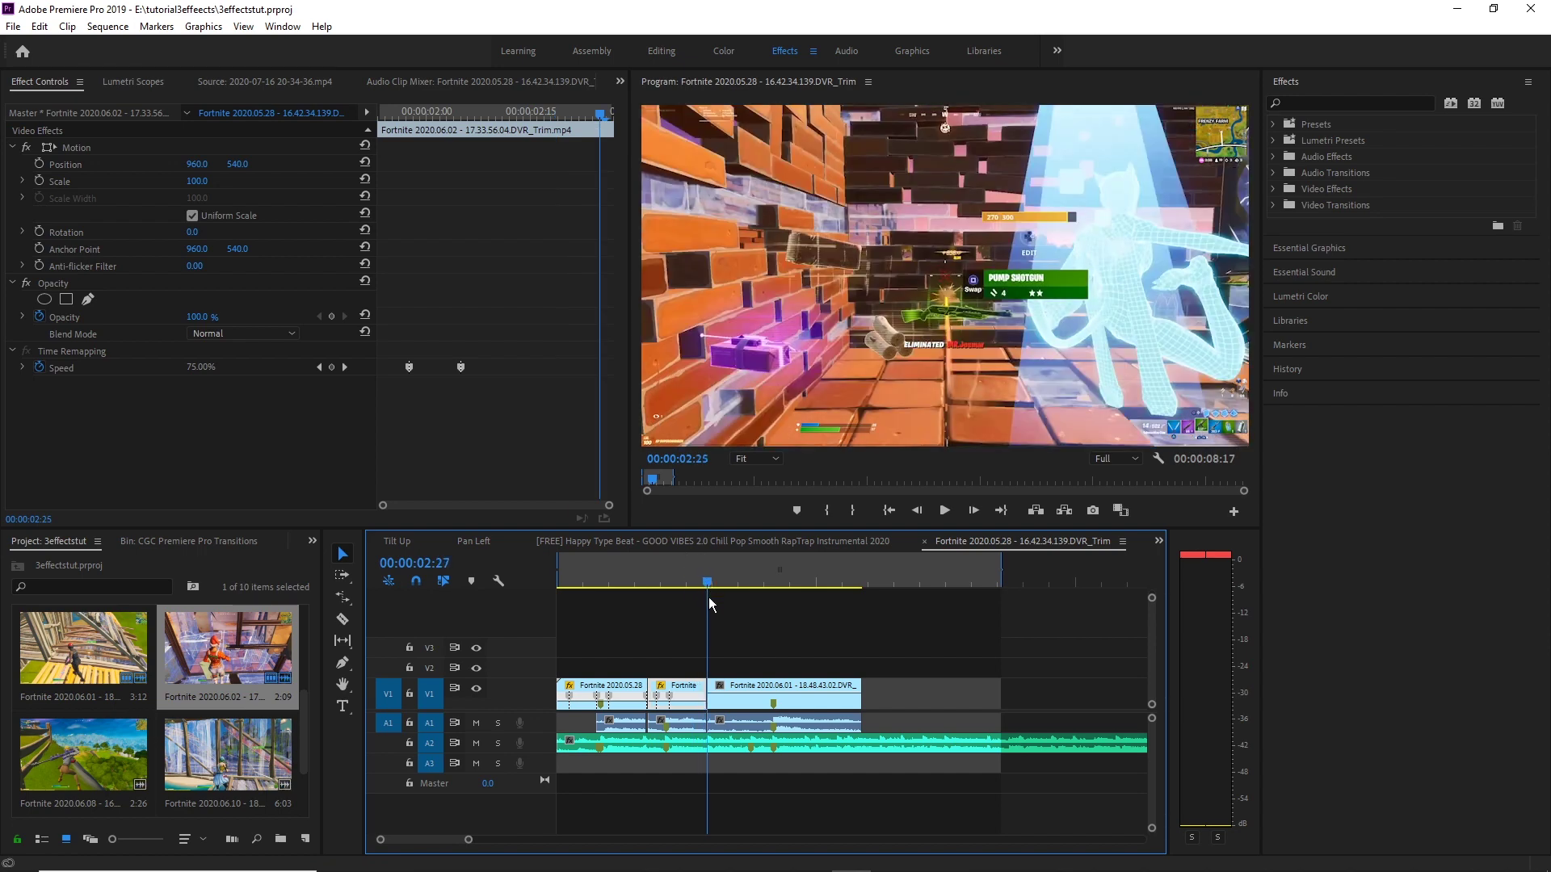
key(space)
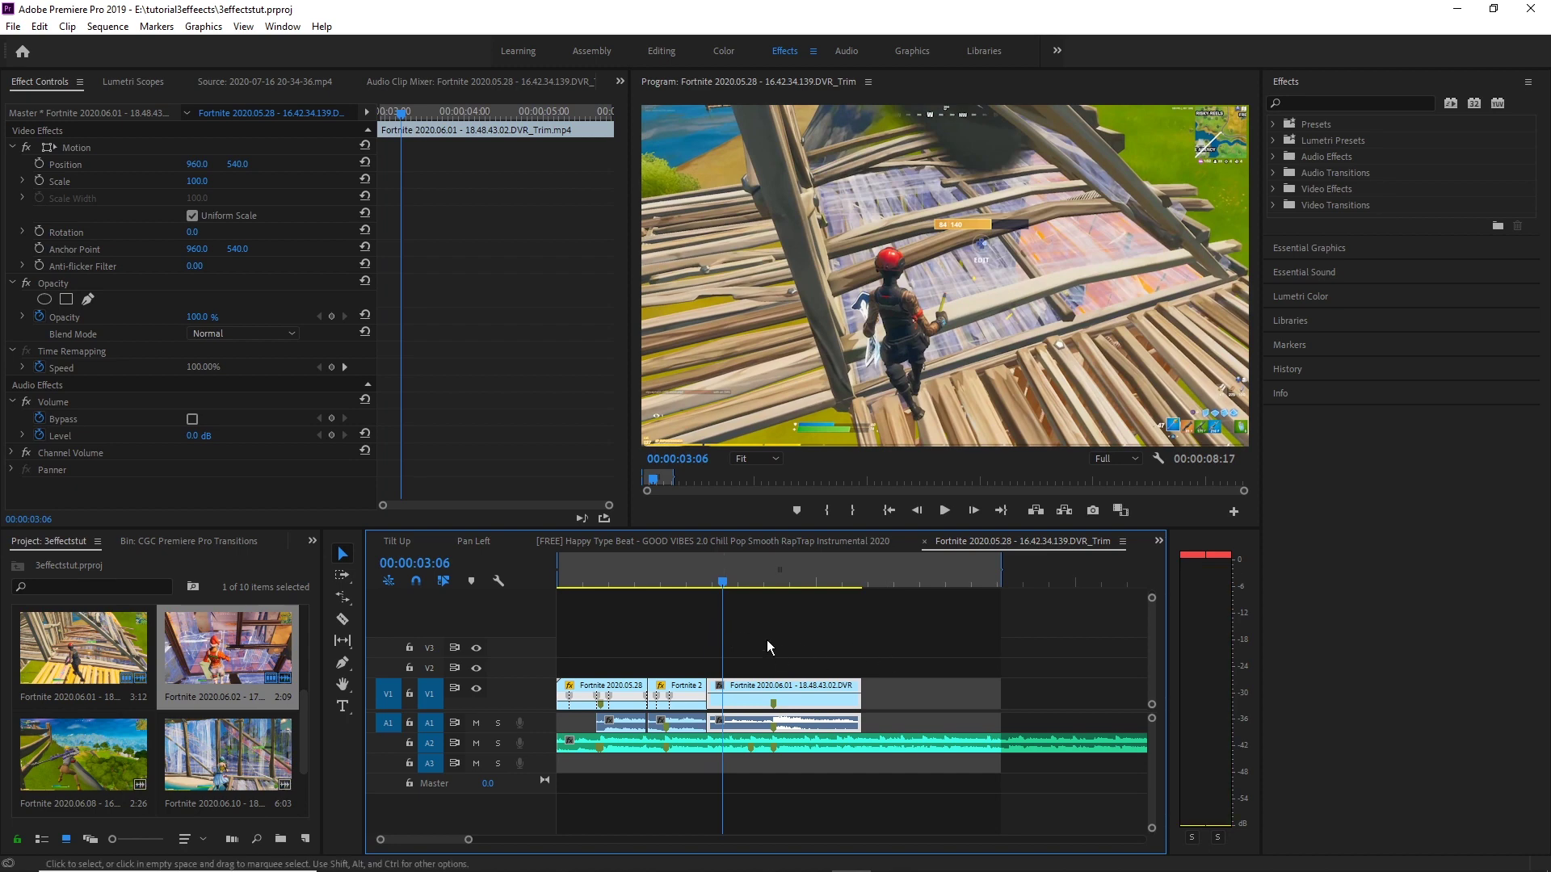
click(769, 584)
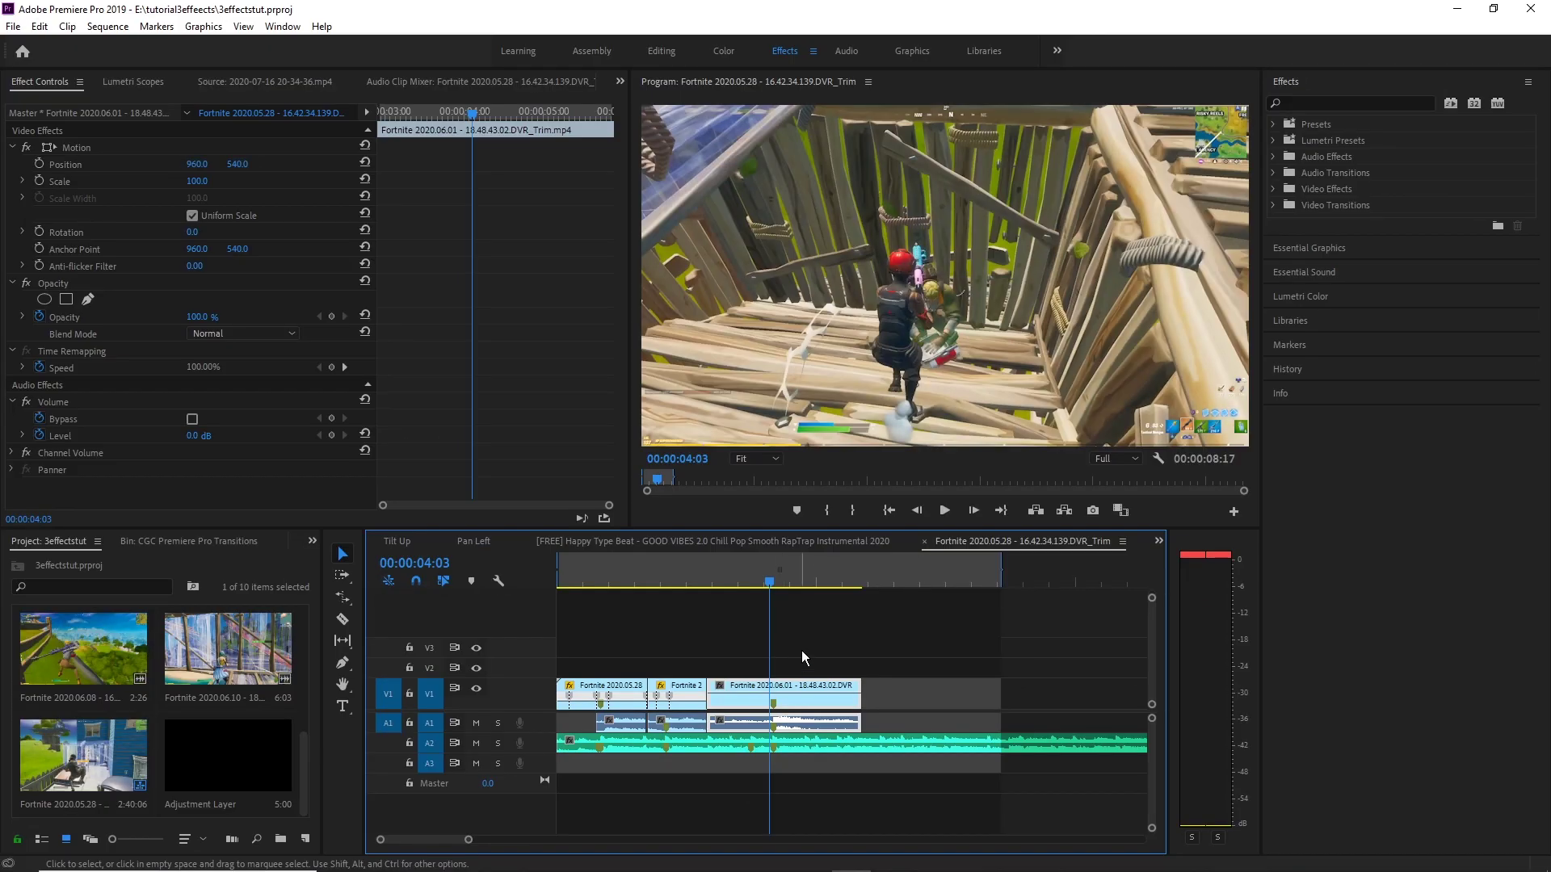
Step: Look through the Presets bin for the S_Shake Preset
click(1273, 125)
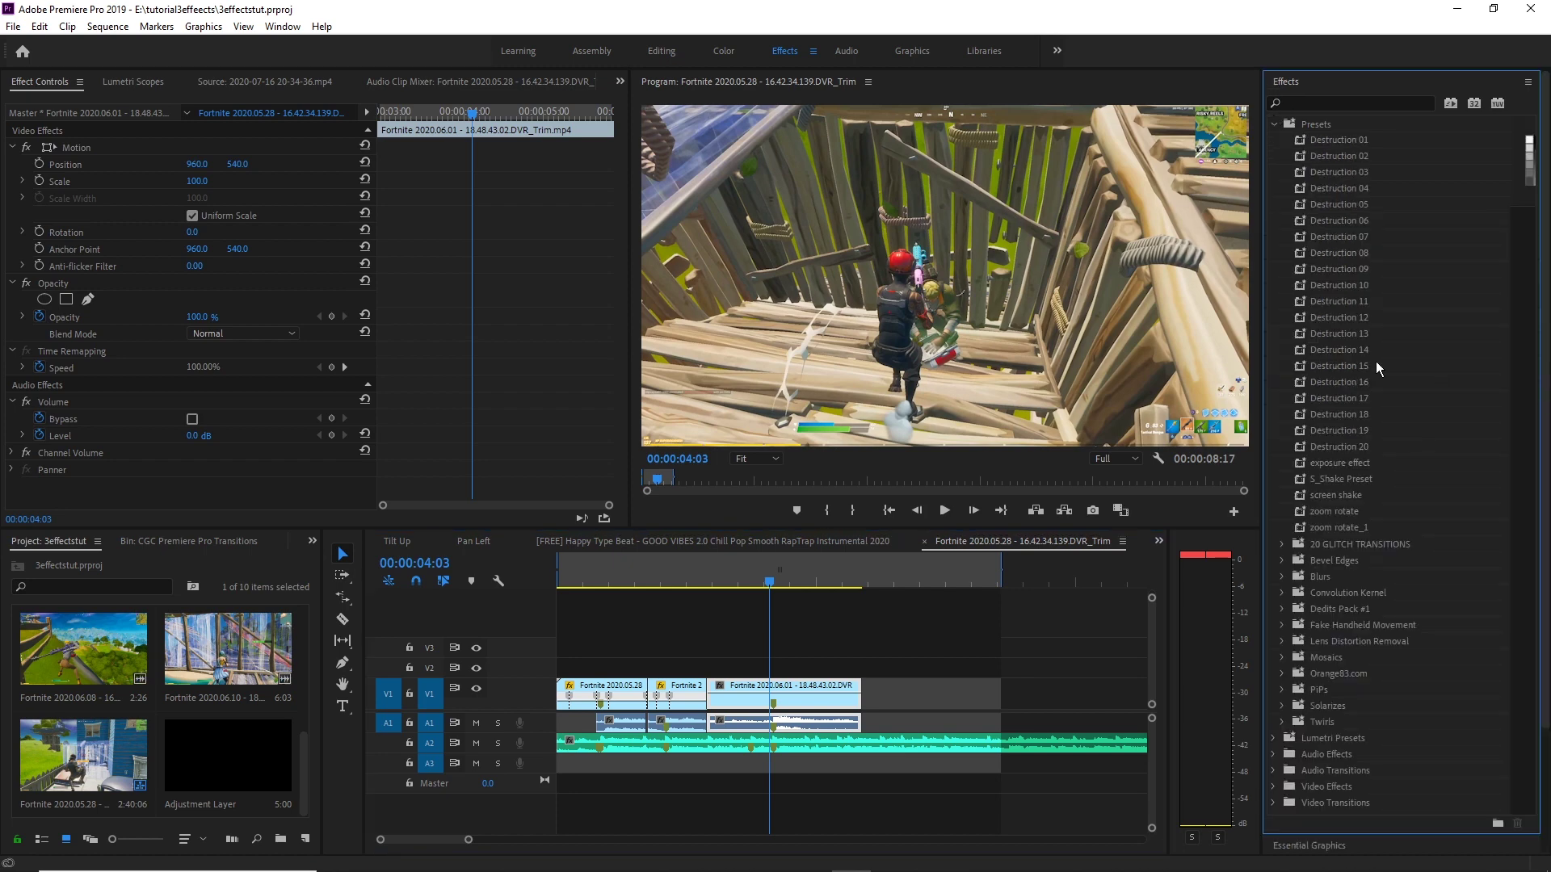
click(1346, 478)
click(1274, 124)
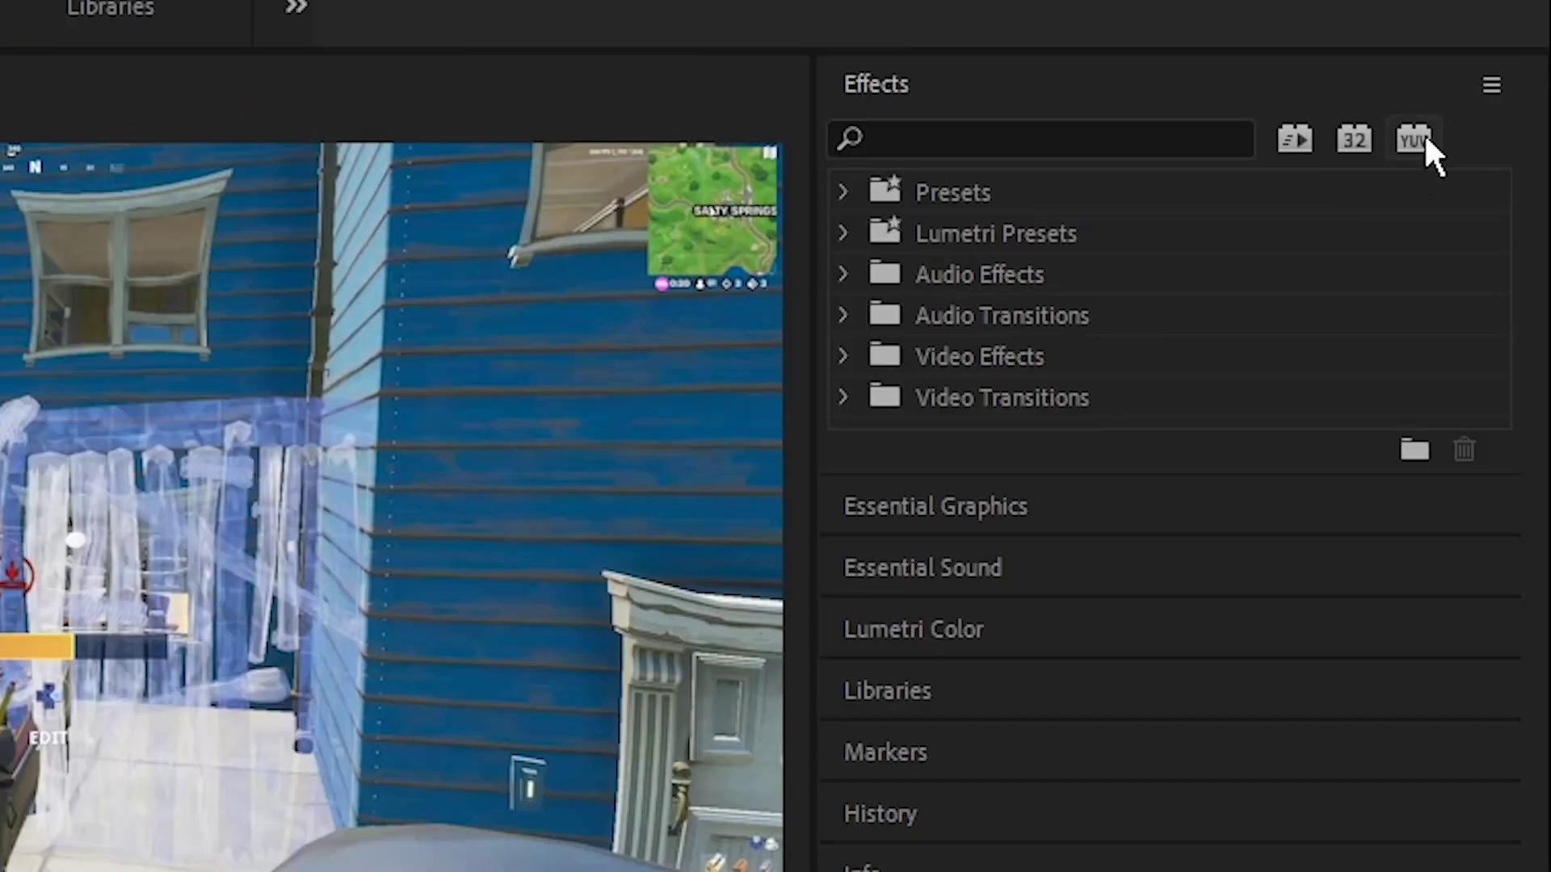
click(1526, 82)
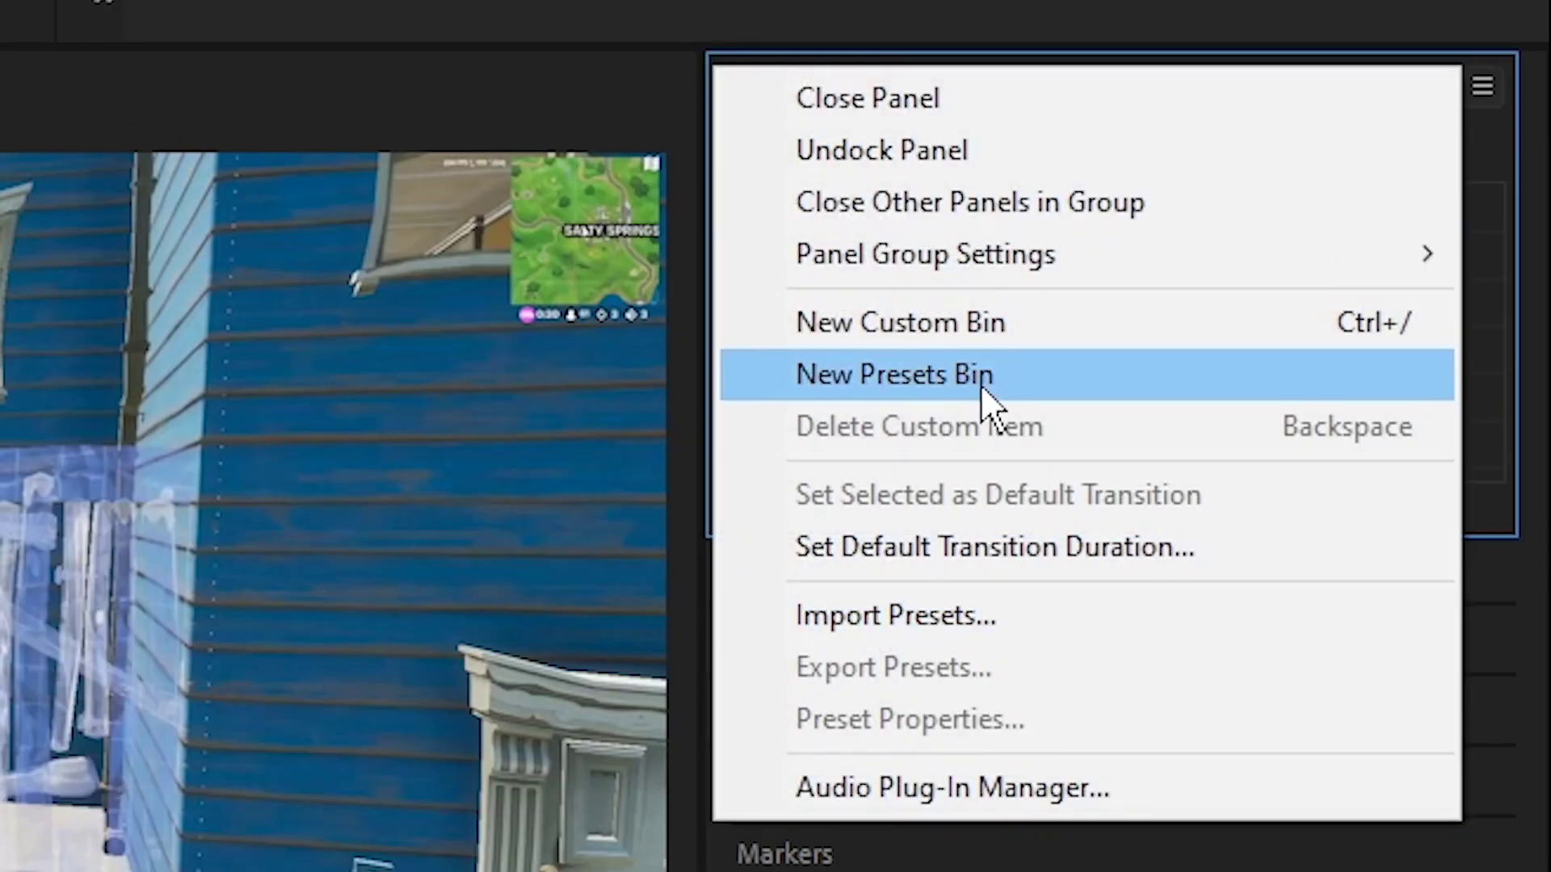
click(927, 613)
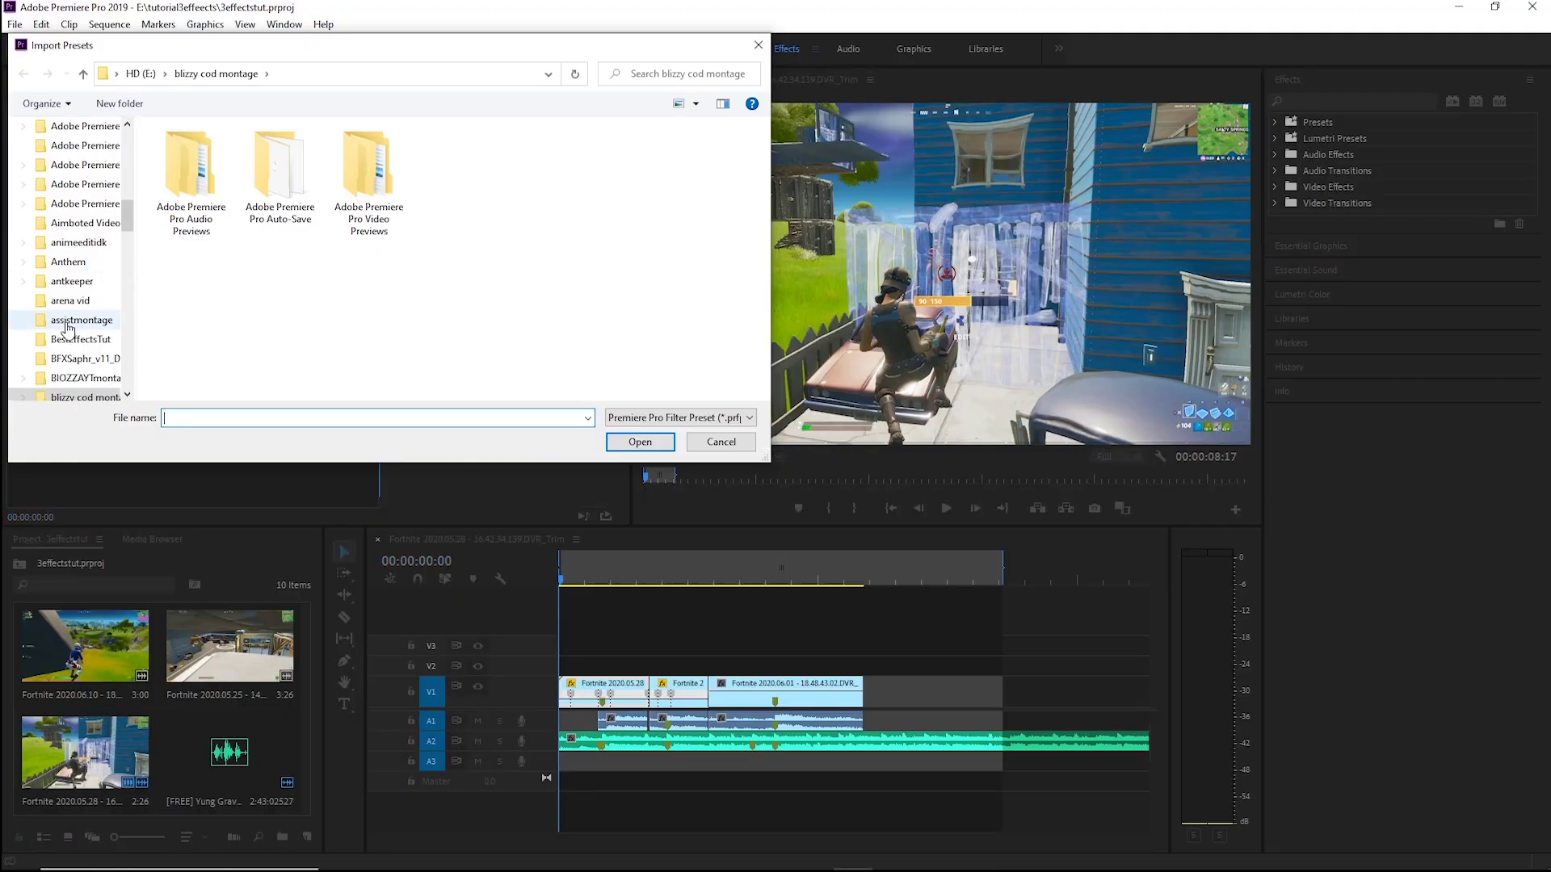
scroll(48, 299, up, 6)
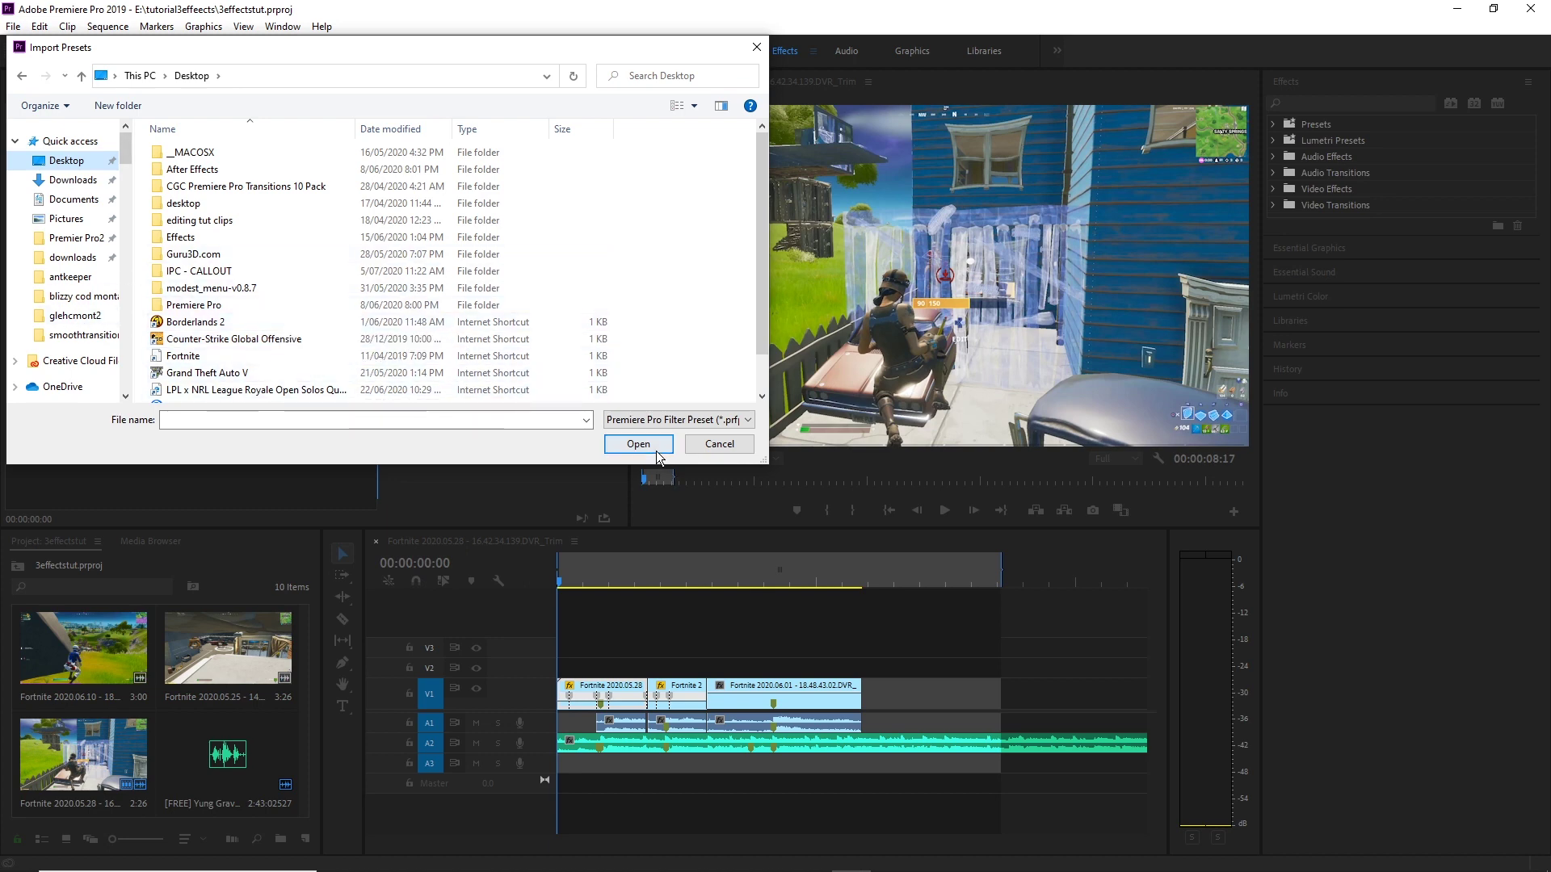
click(709, 441)
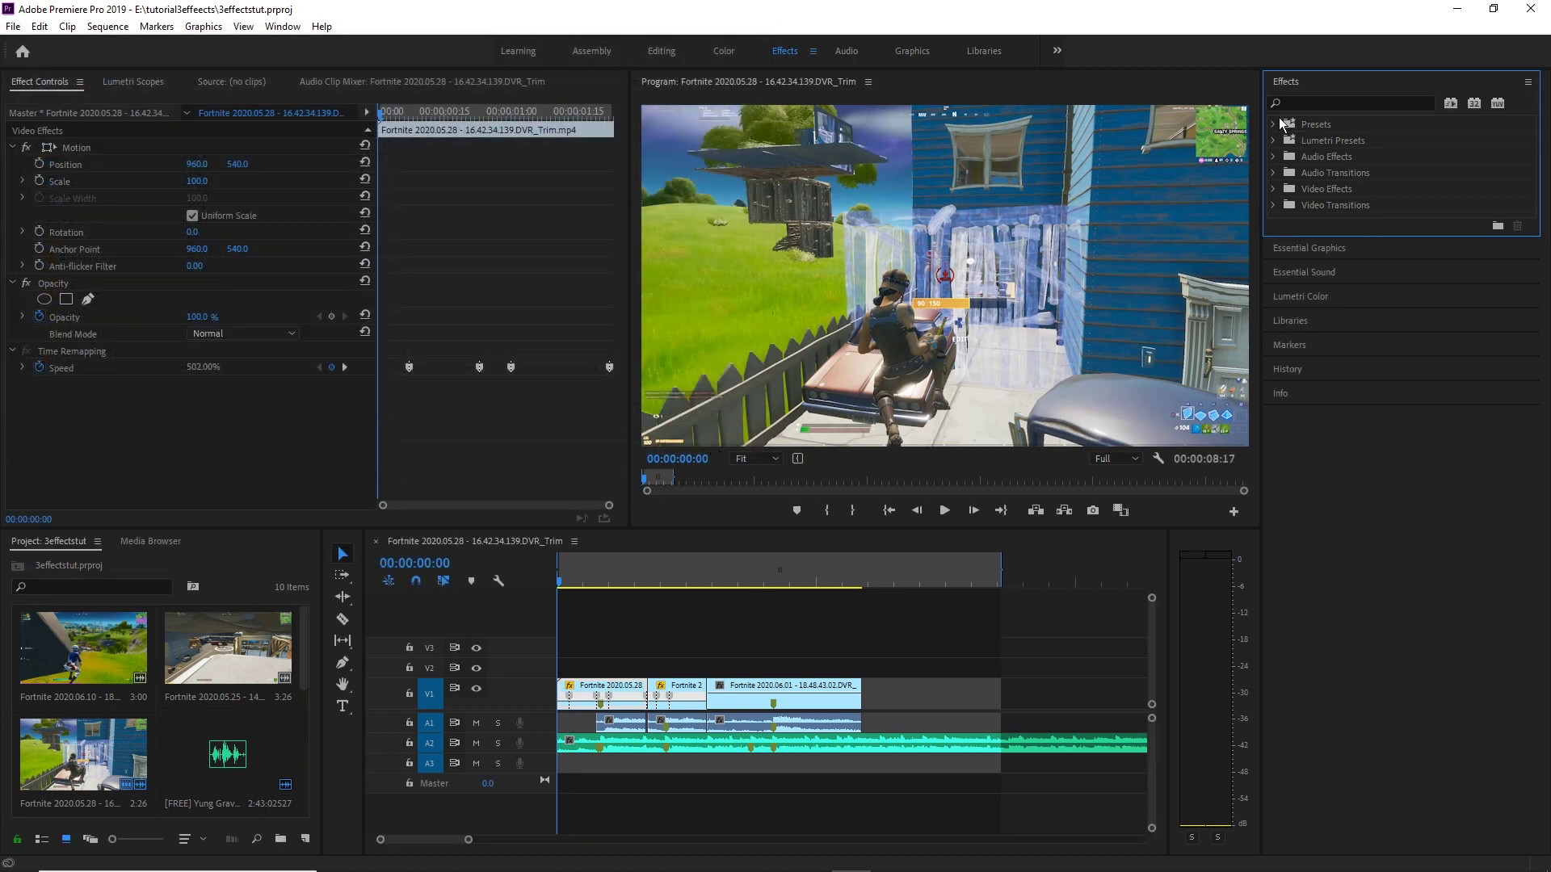
Step: Locate the exposure effect and S_Shake Preset among the saved effect presets
click(1273, 125)
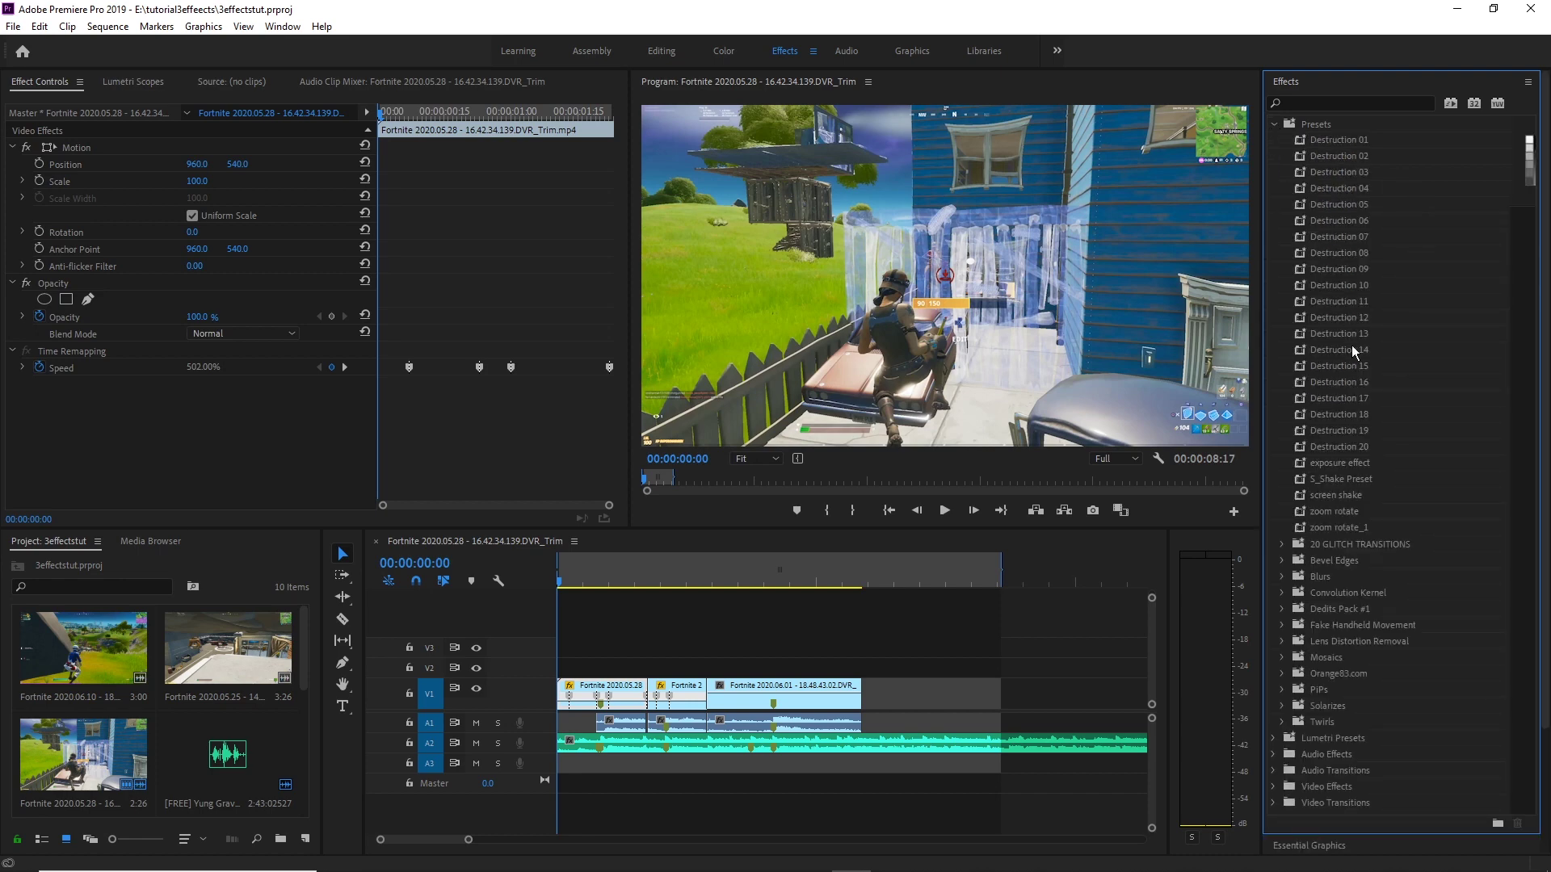
click(1274, 125)
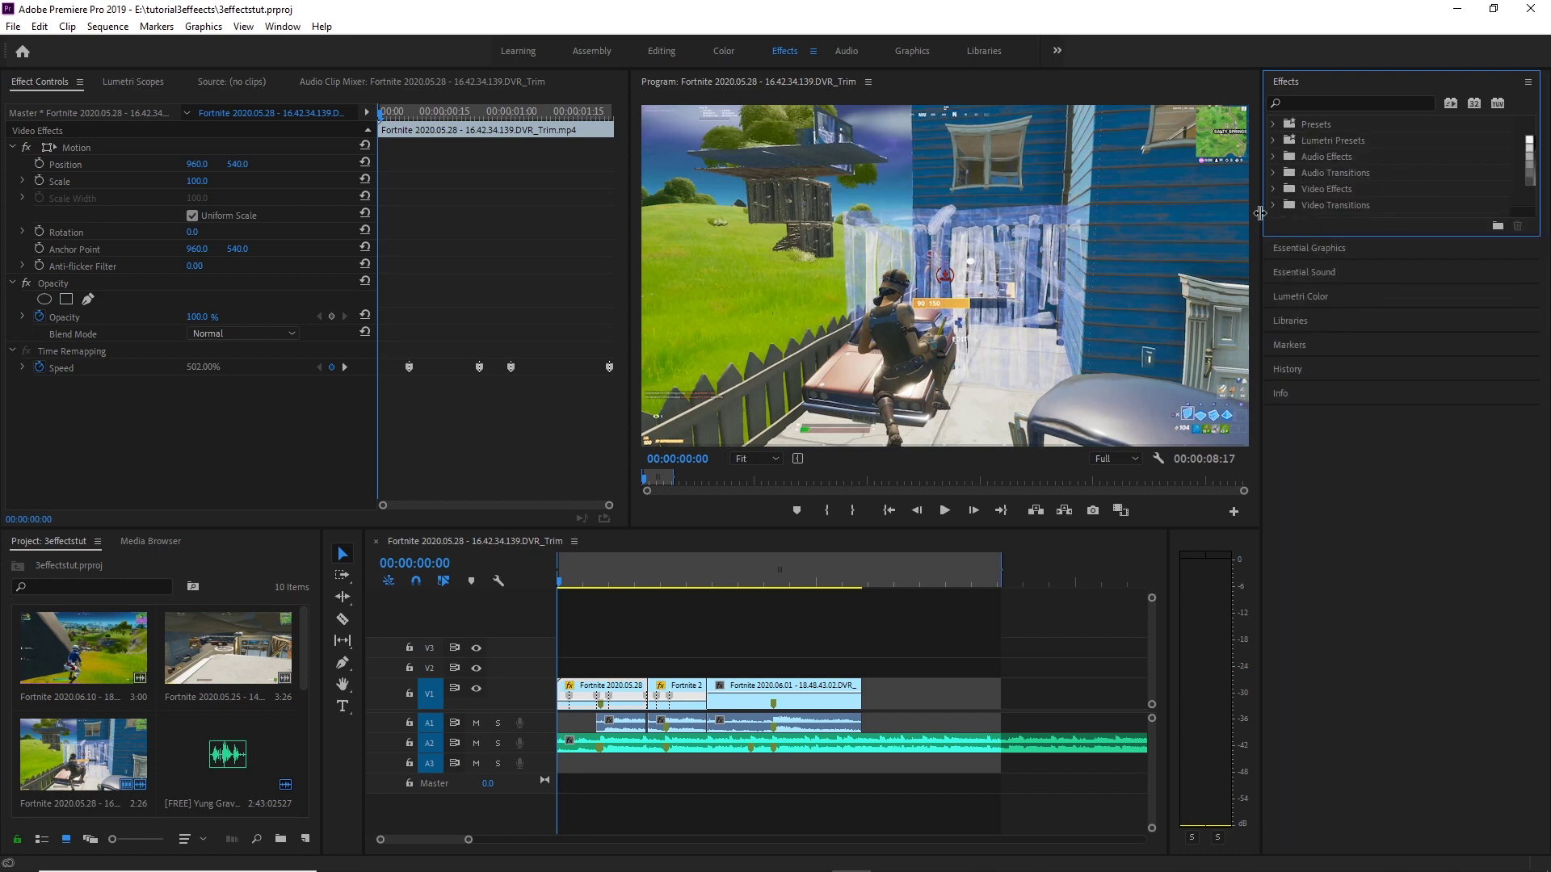
click(1273, 124)
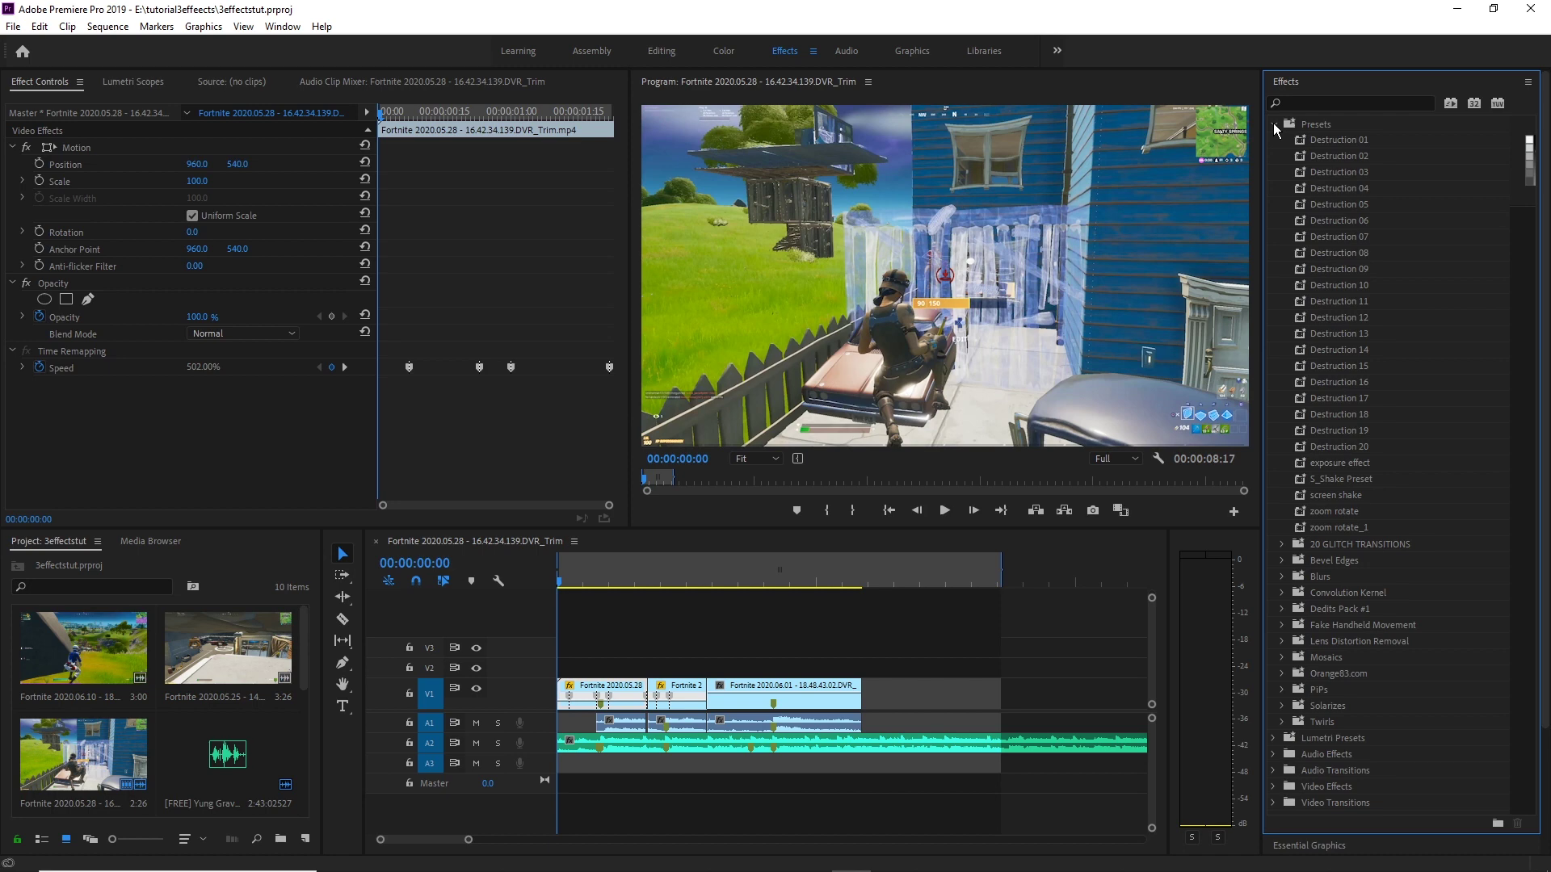
click(1353, 459)
click(1344, 478)
click(1347, 464)
click(1350, 482)
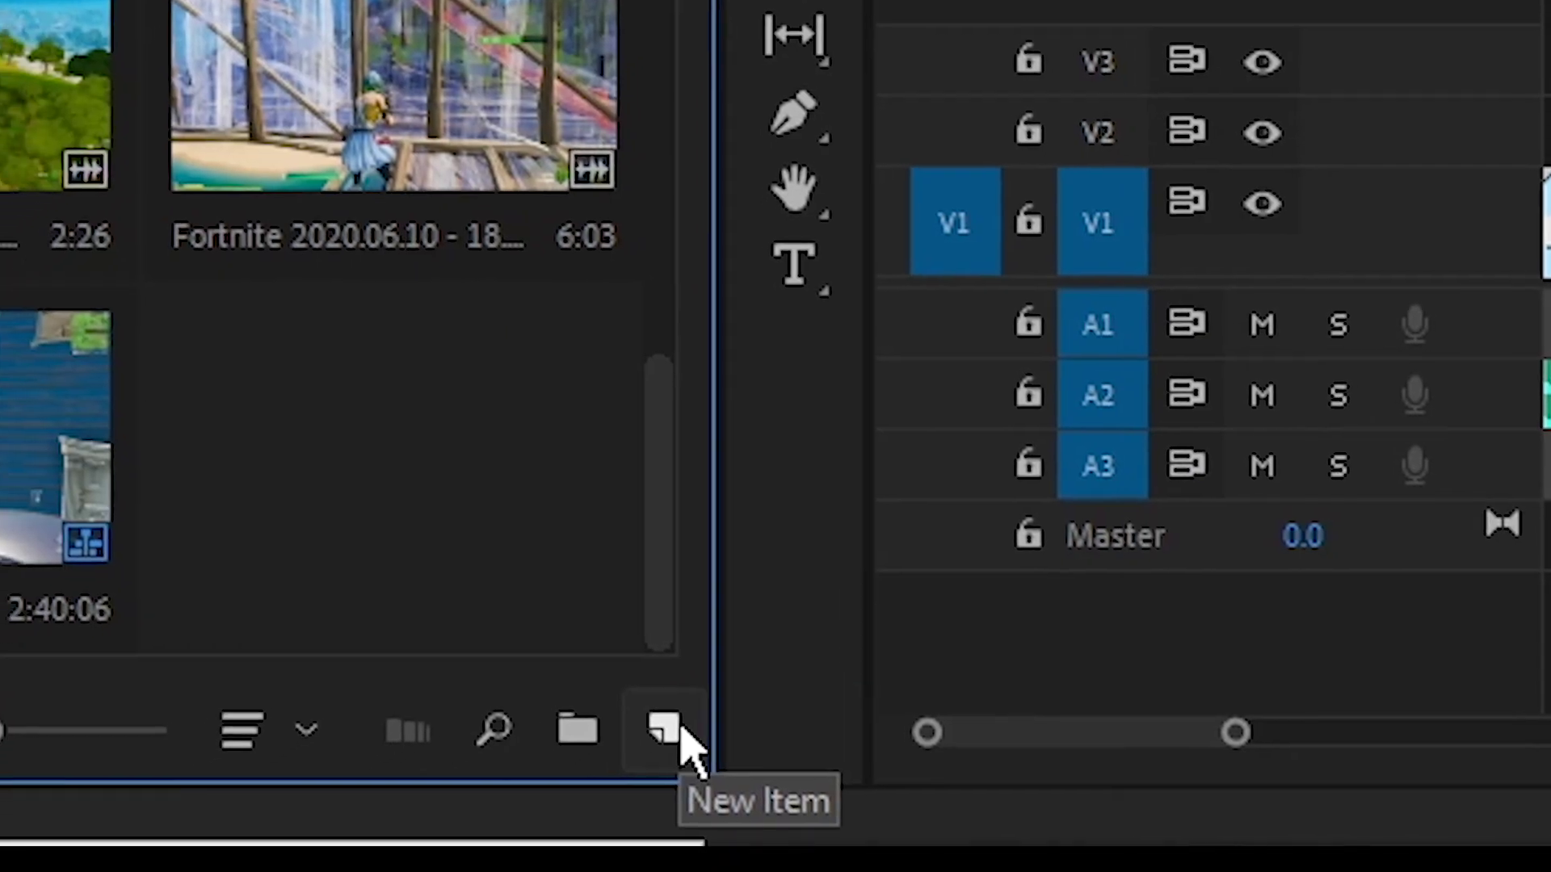
Step: Create an adjustment layer, place it on V2 from 00:00:04:02 above the third clip and remove its cut-off excess
click(307, 839)
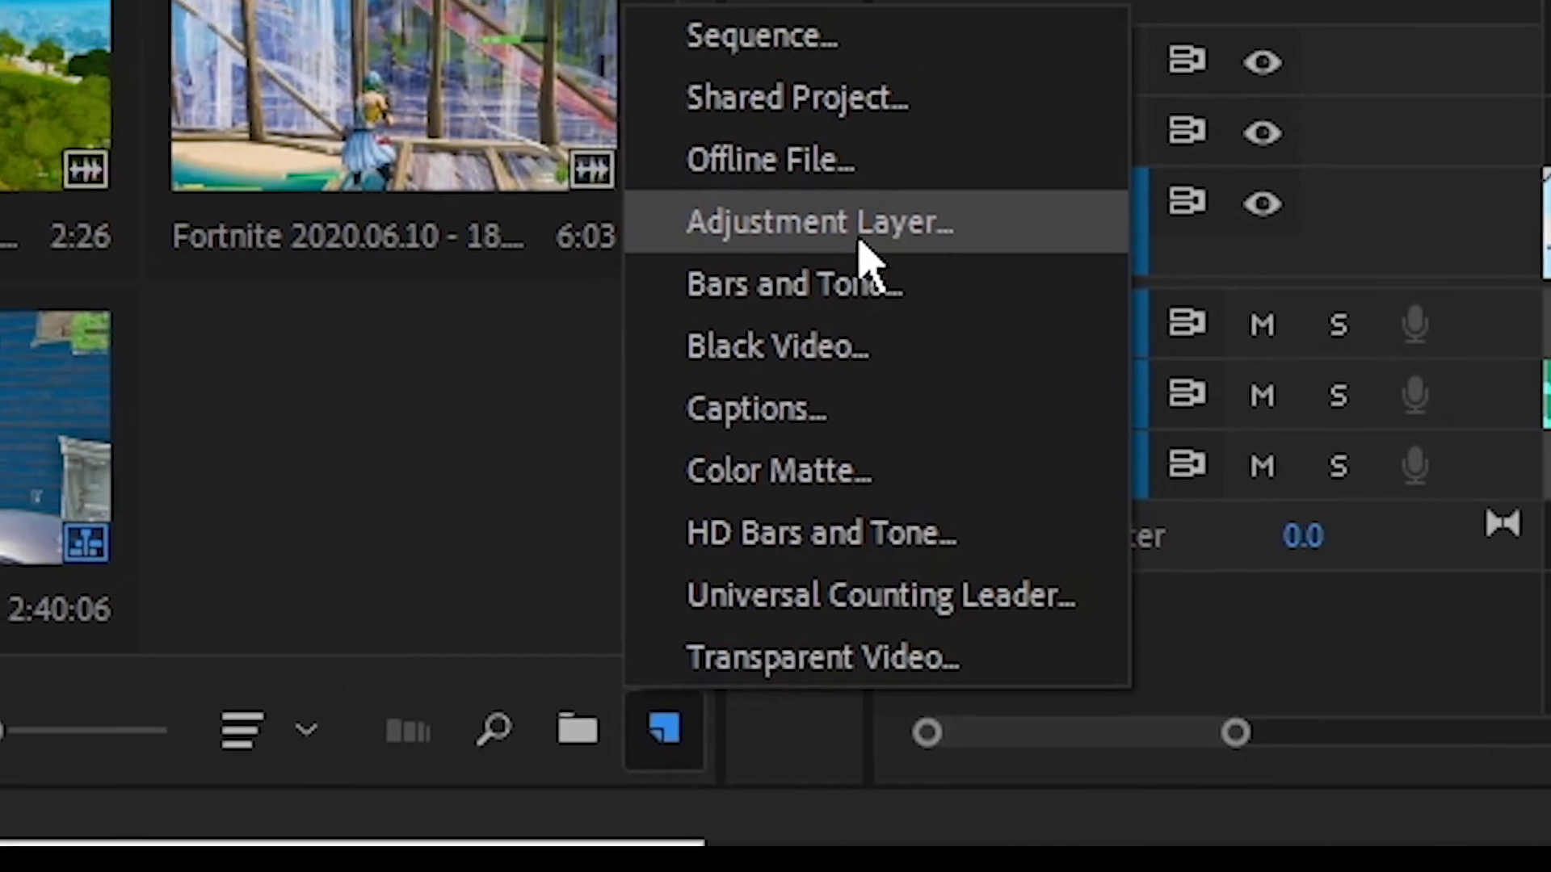
click(961, 125)
click(802, 503)
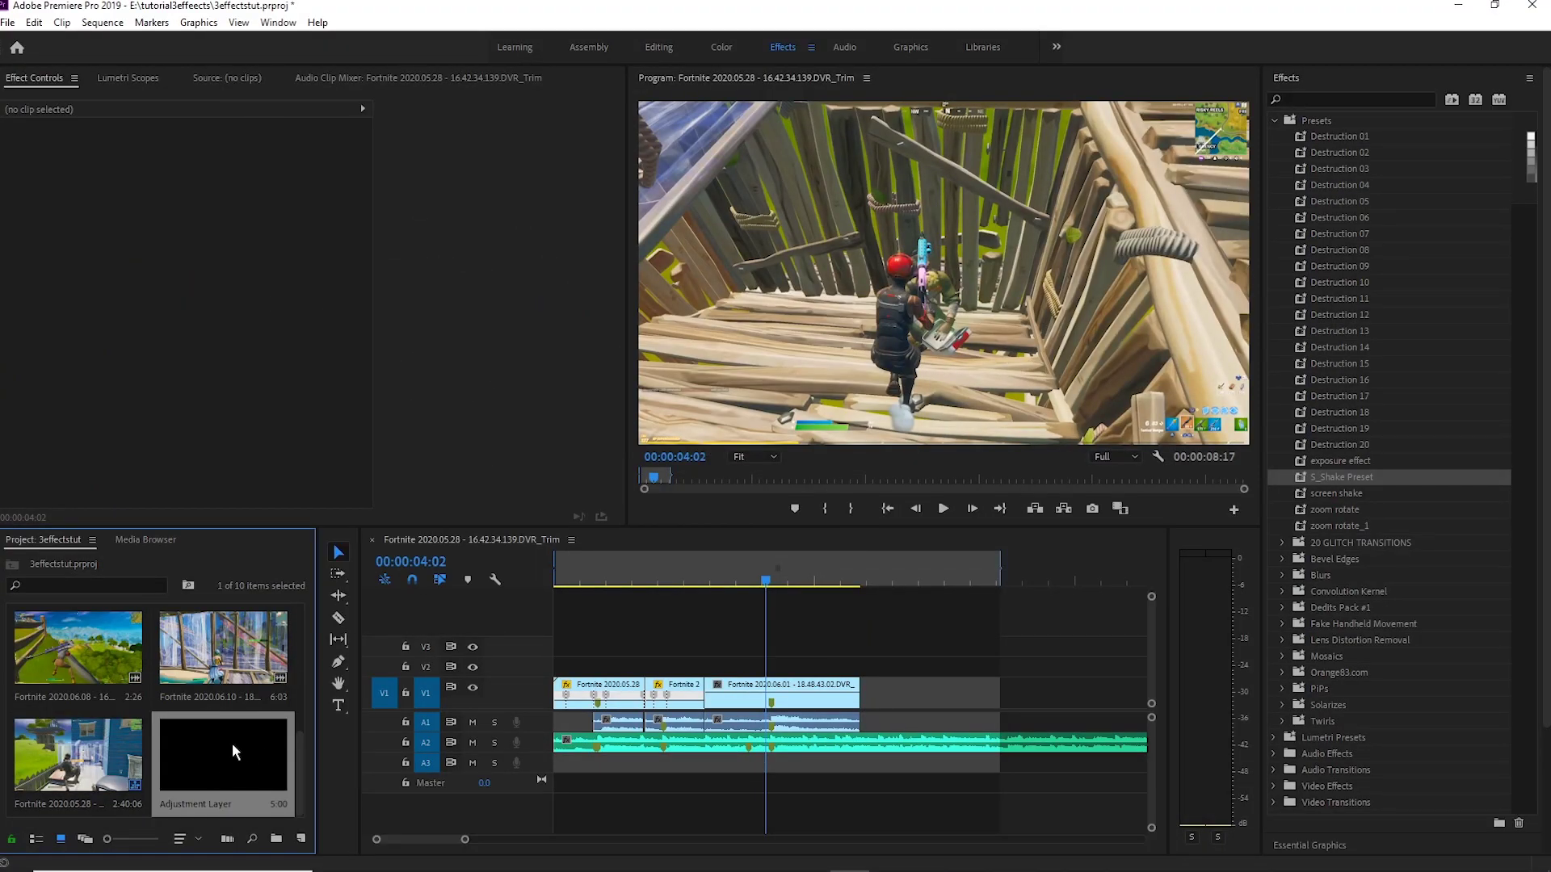
drag(231, 743, 764, 668)
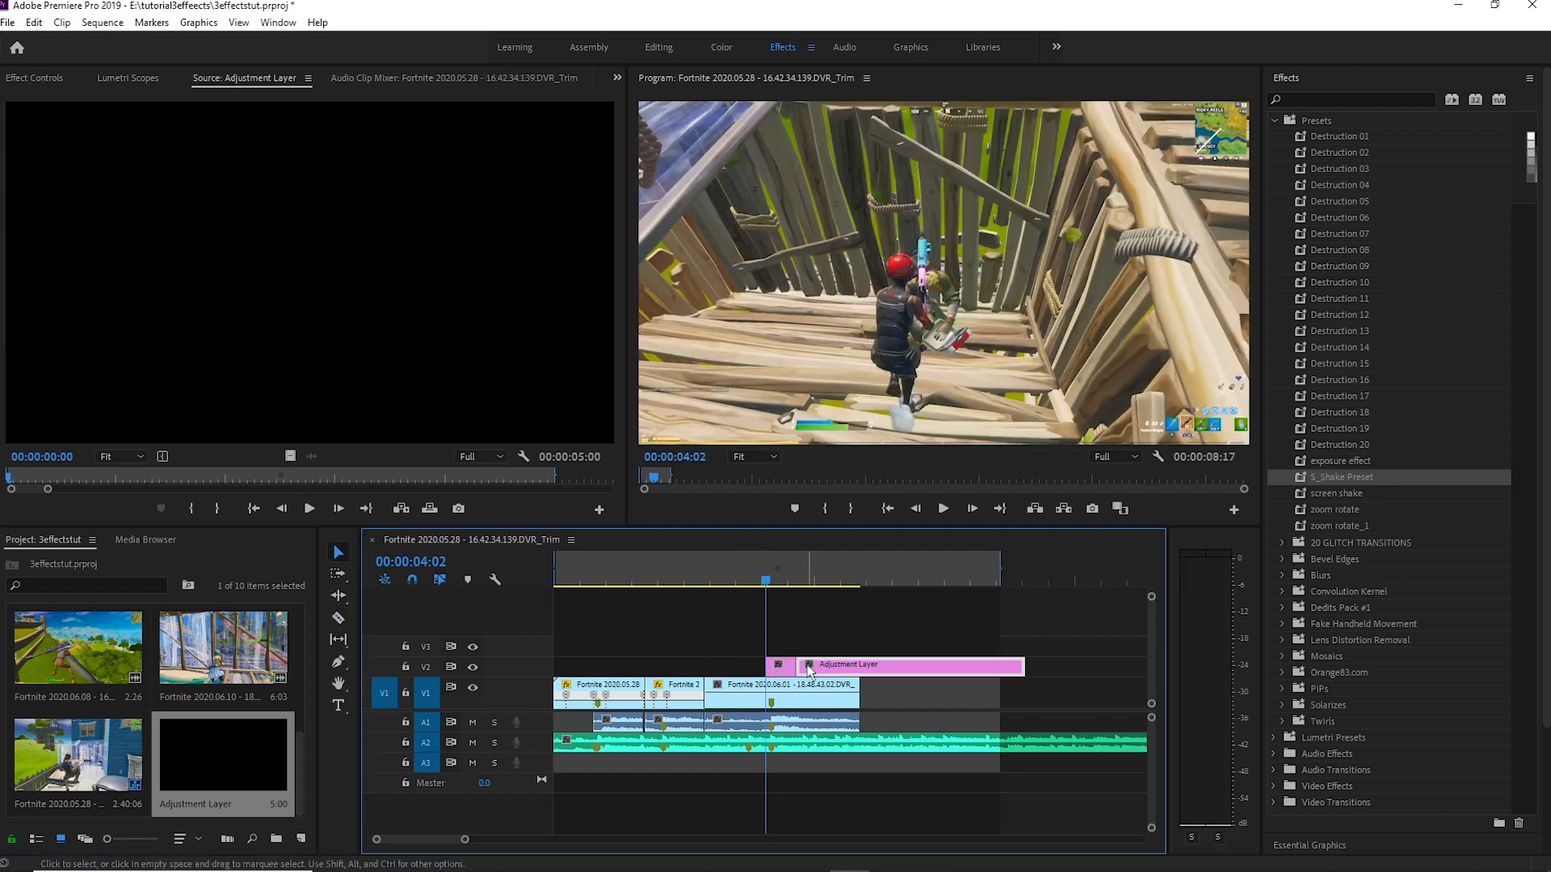
key(Delete)
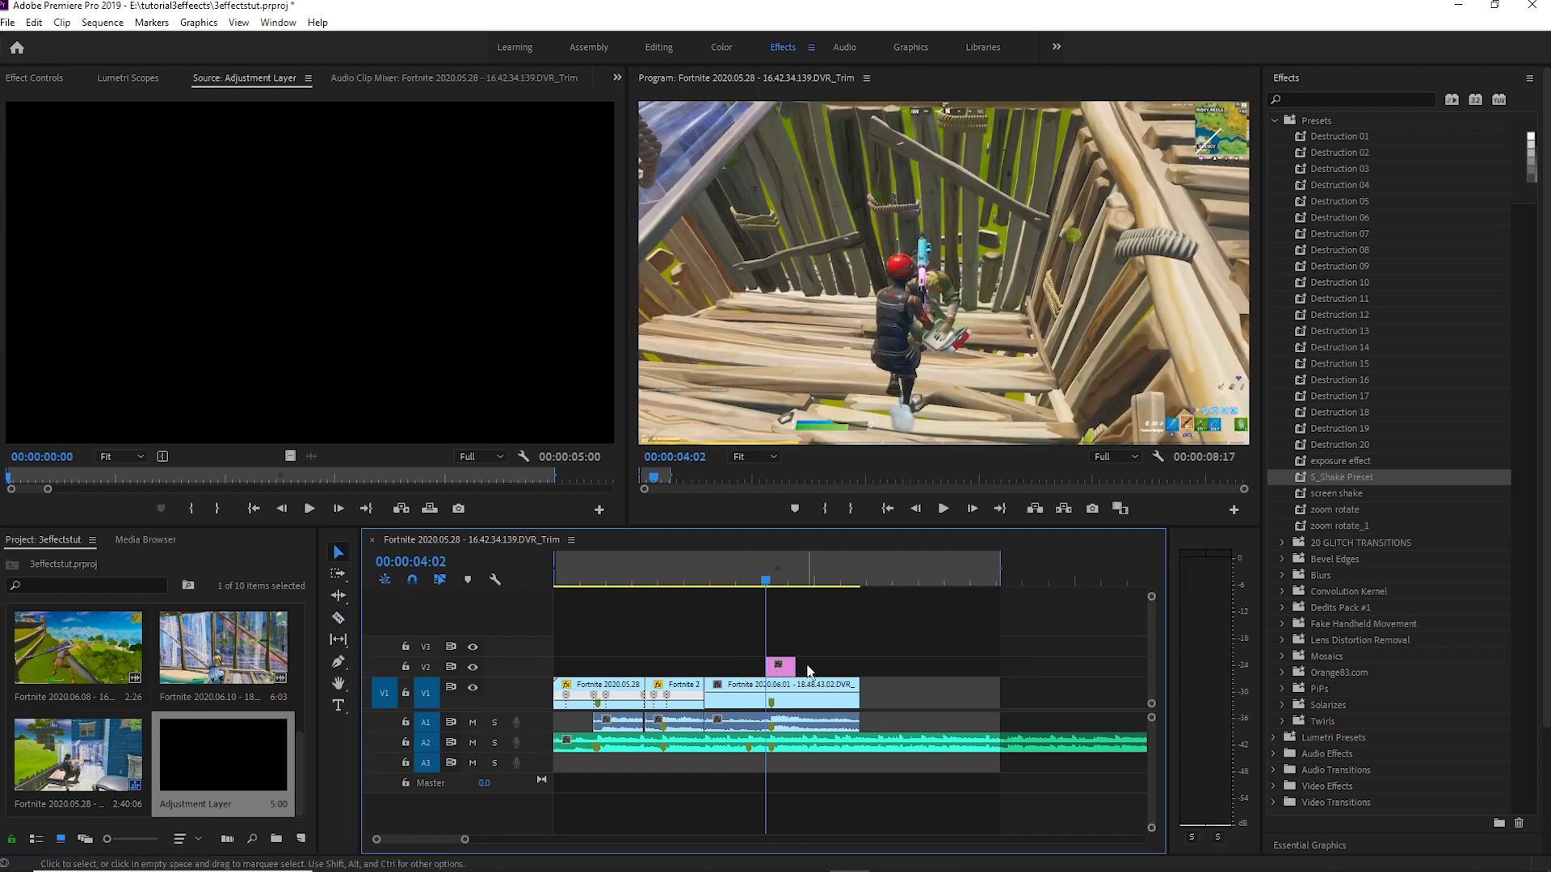
Step: Trim the adjustment layer on V2 so that it ends at 00:00:04:13
key(Right)
key(Right)
key(Right)
key(Right)
key(Right)
key(Right)
key(Right)
key(Right)
key(Right)
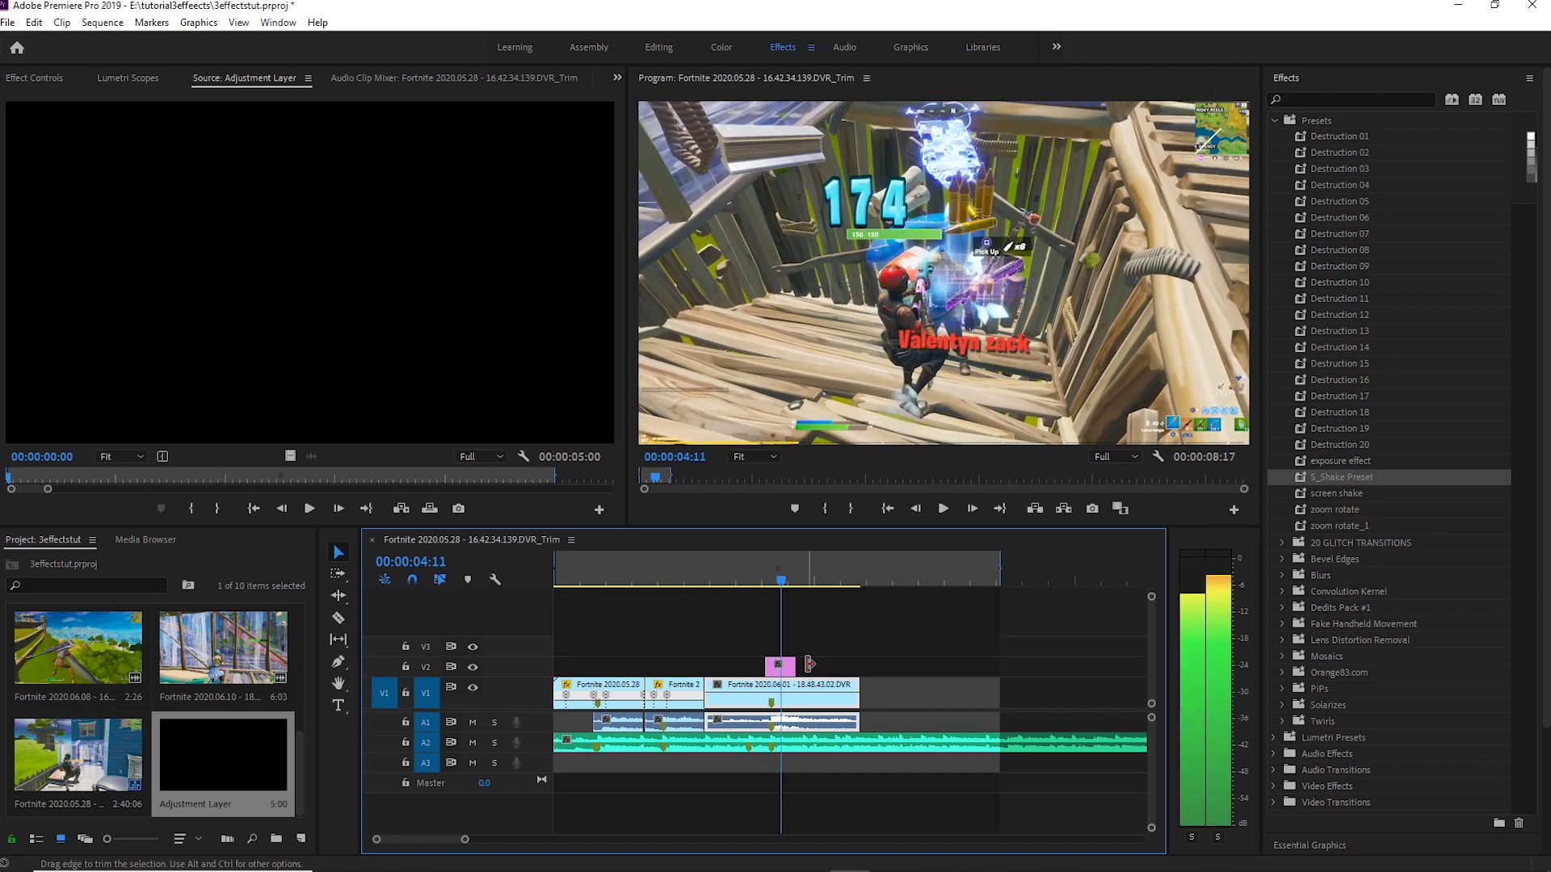
key(Right)
key(Right)
key(c)
click(787, 666)
key(v)
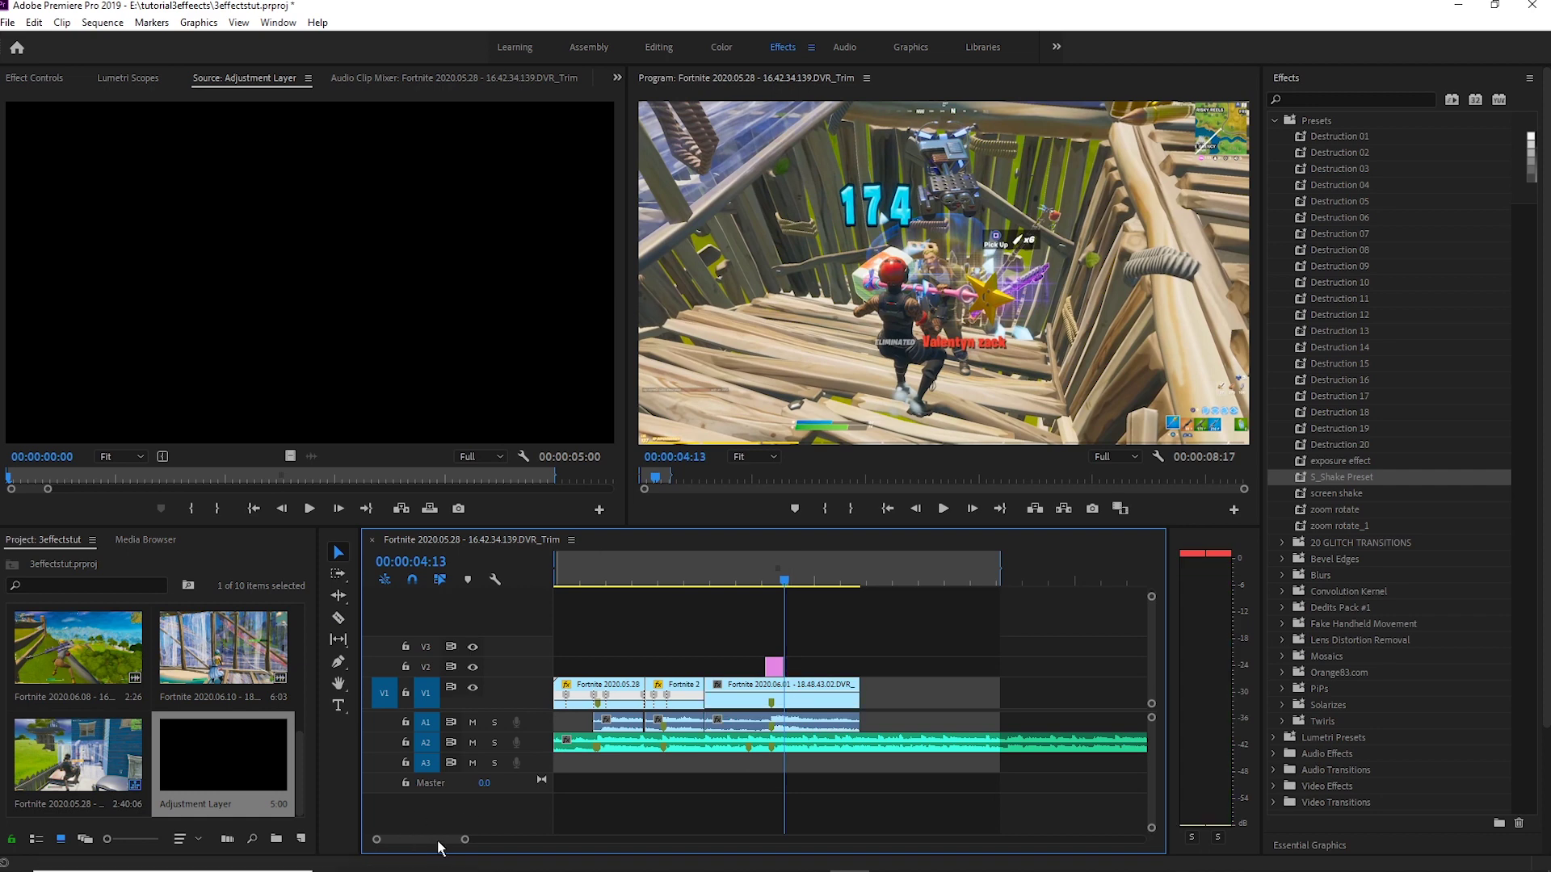
Step: Move the V2 adjustment layer so it starts at the gunshot marker at 00:00:04:05
drag(464, 840, 425, 840)
drag(814, 660, 831, 664)
click(809, 579)
mouse_move(809, 579)
mouse_down()
mouse_move(793, 579)
mouse_move(804, 588)
mouse_up()
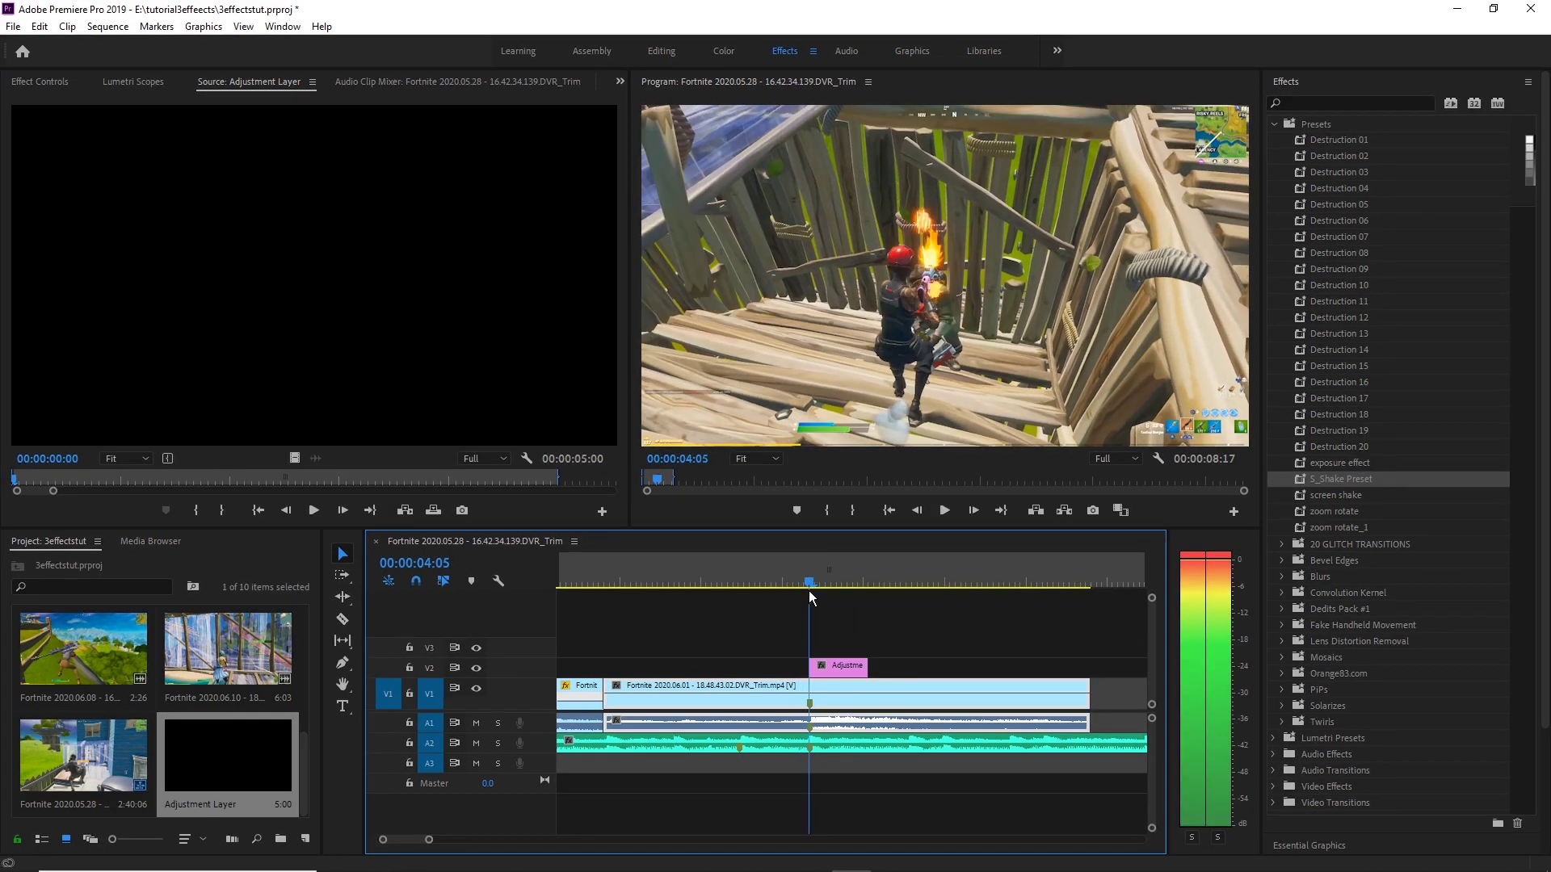
Step: Apply S_Shake Preset to the V2 adjustment layer and preview the shake from 00:00:04:03
click(830, 672)
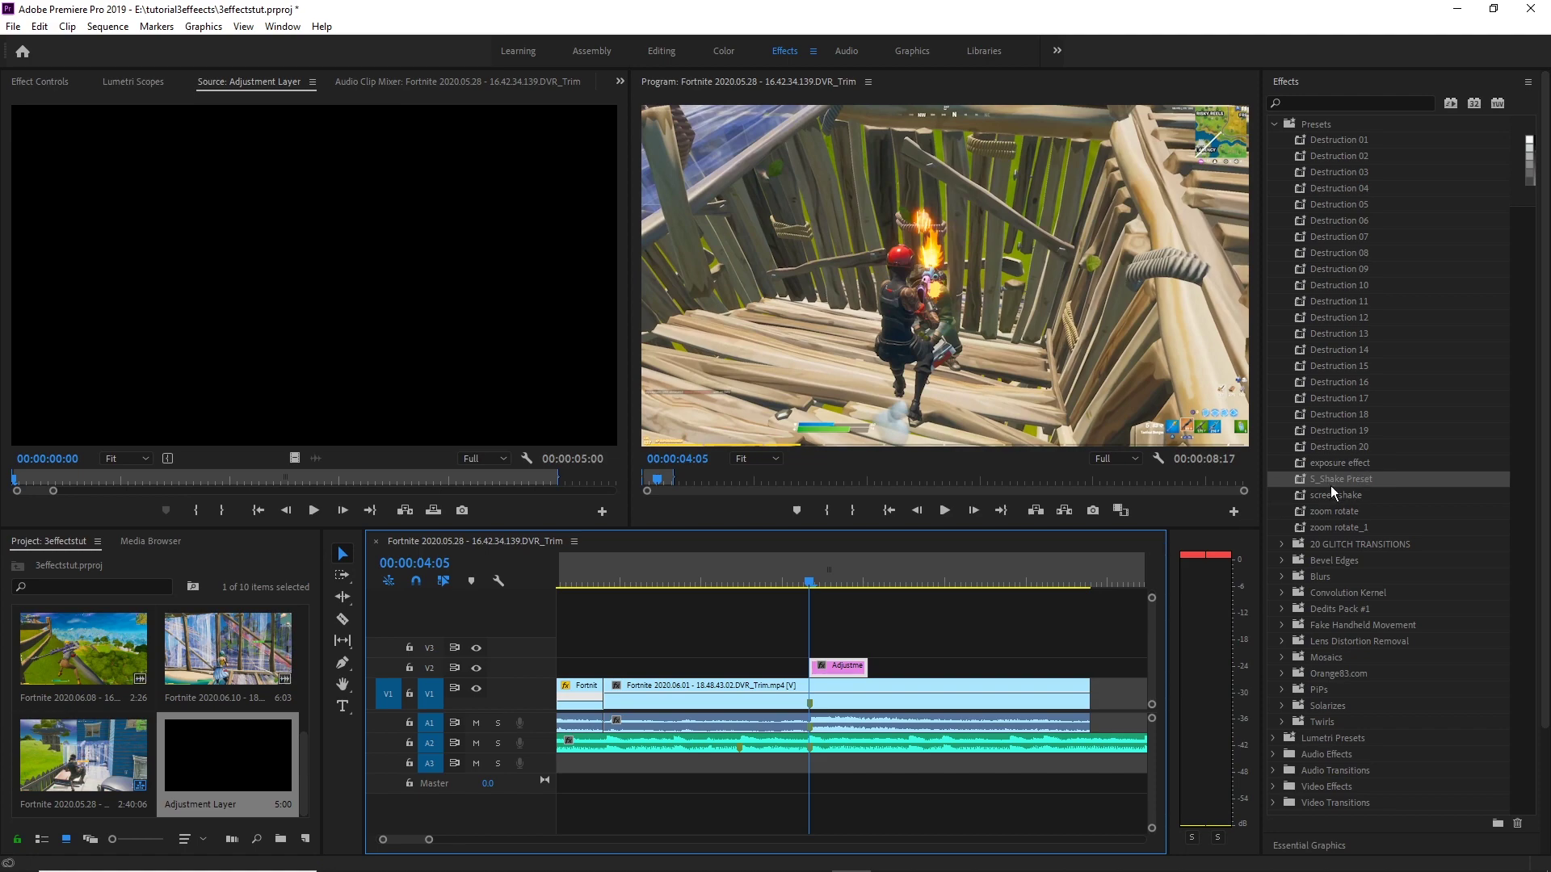
drag(1349, 481, 840, 667)
click(799, 583)
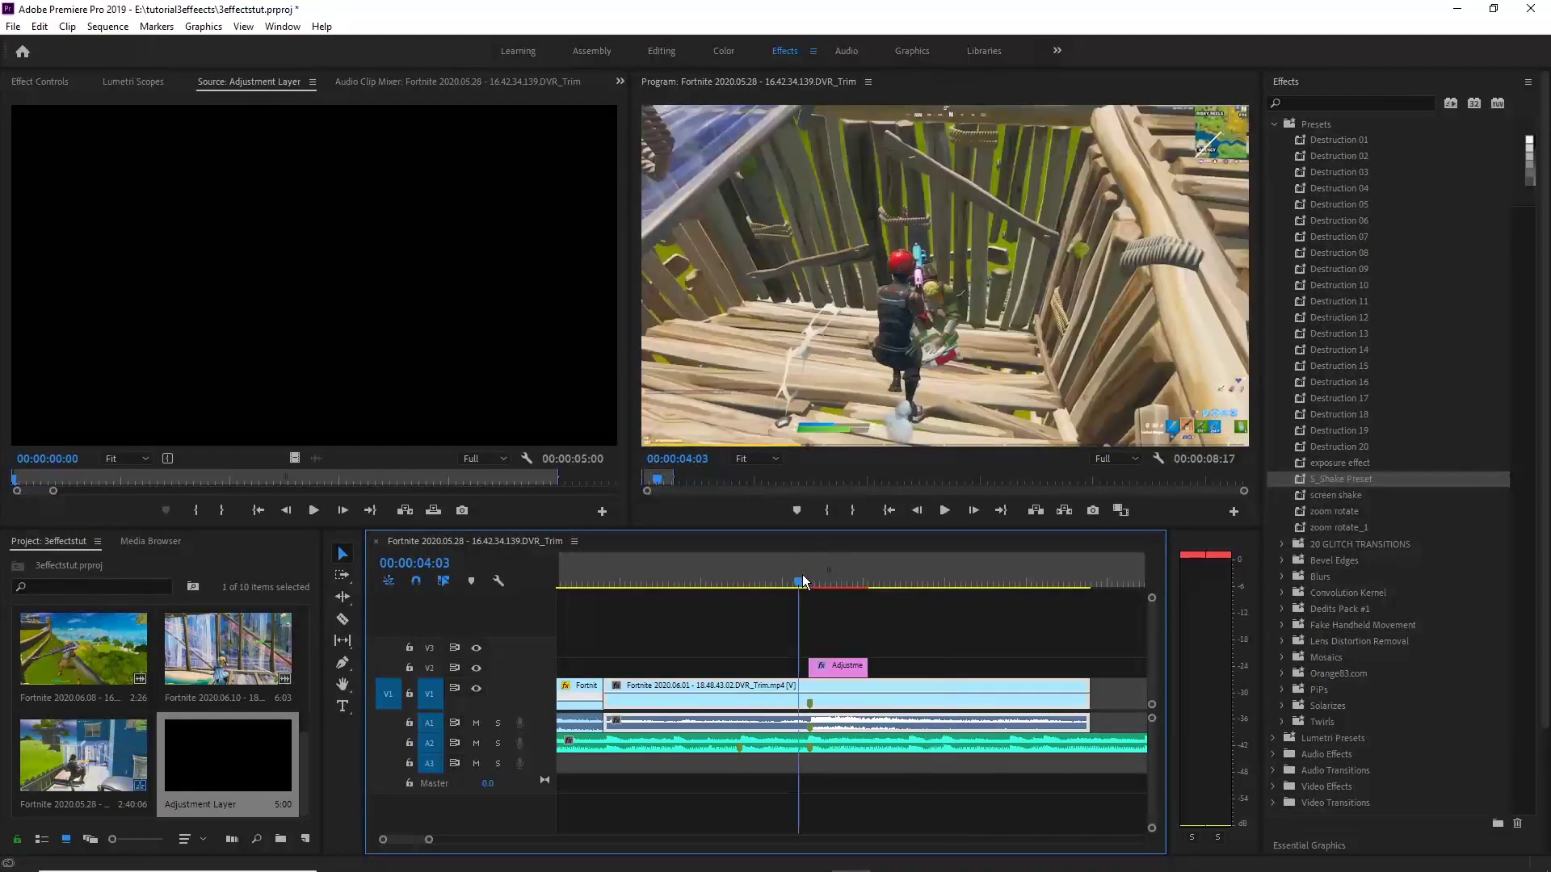
key(space)
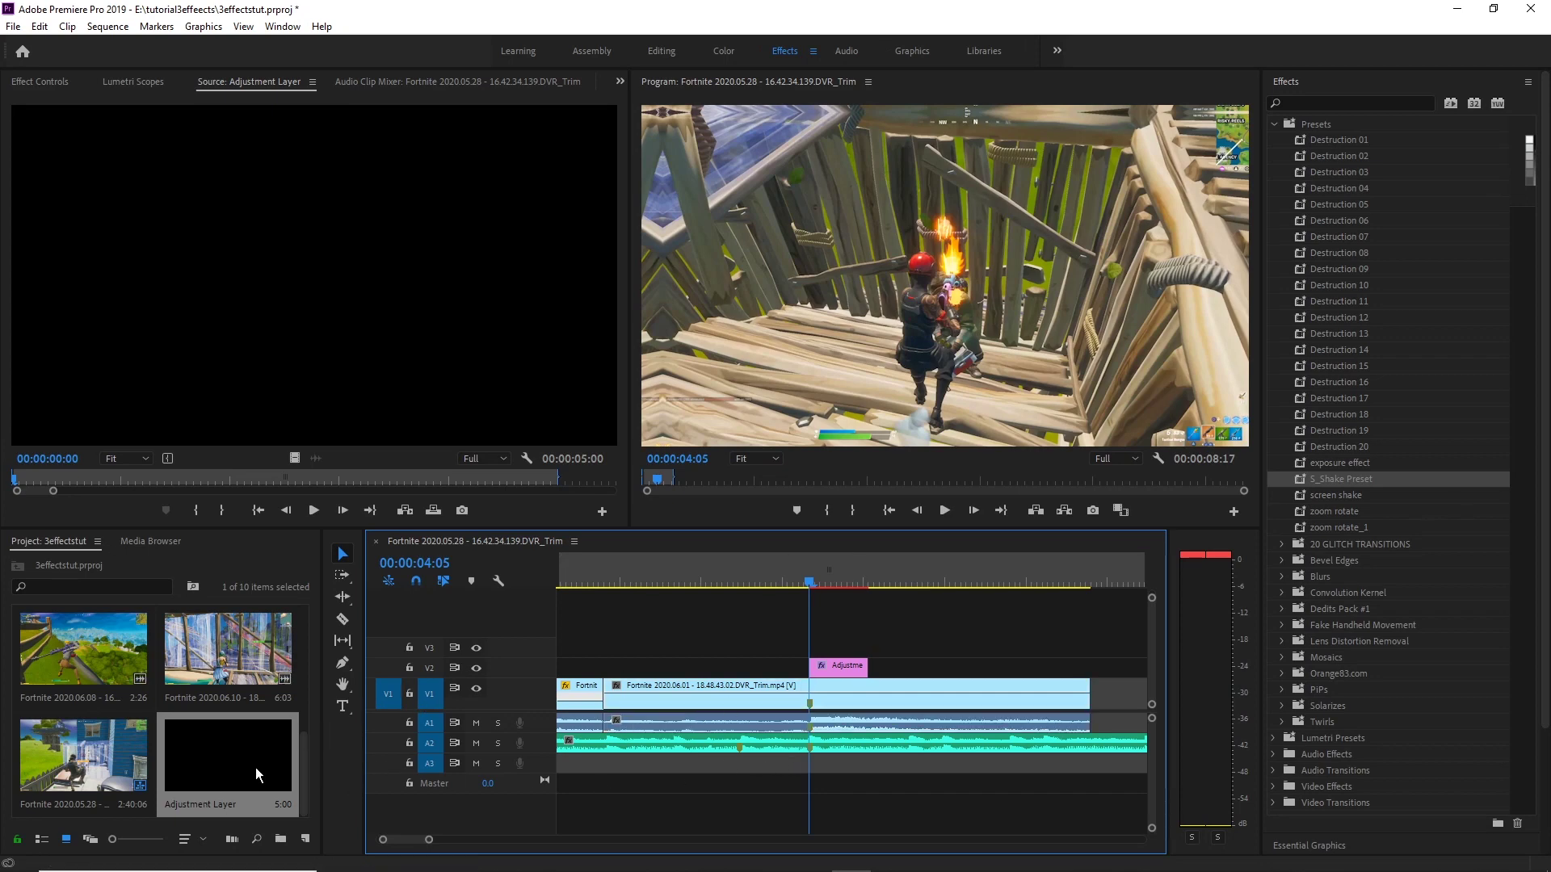
Step: Place a second adjustment layer on V3 starting slightly before the shake layer and trim it to the same end point
drag(242, 763, 789, 652)
key(c)
click(869, 646)
key(v)
key(Delete)
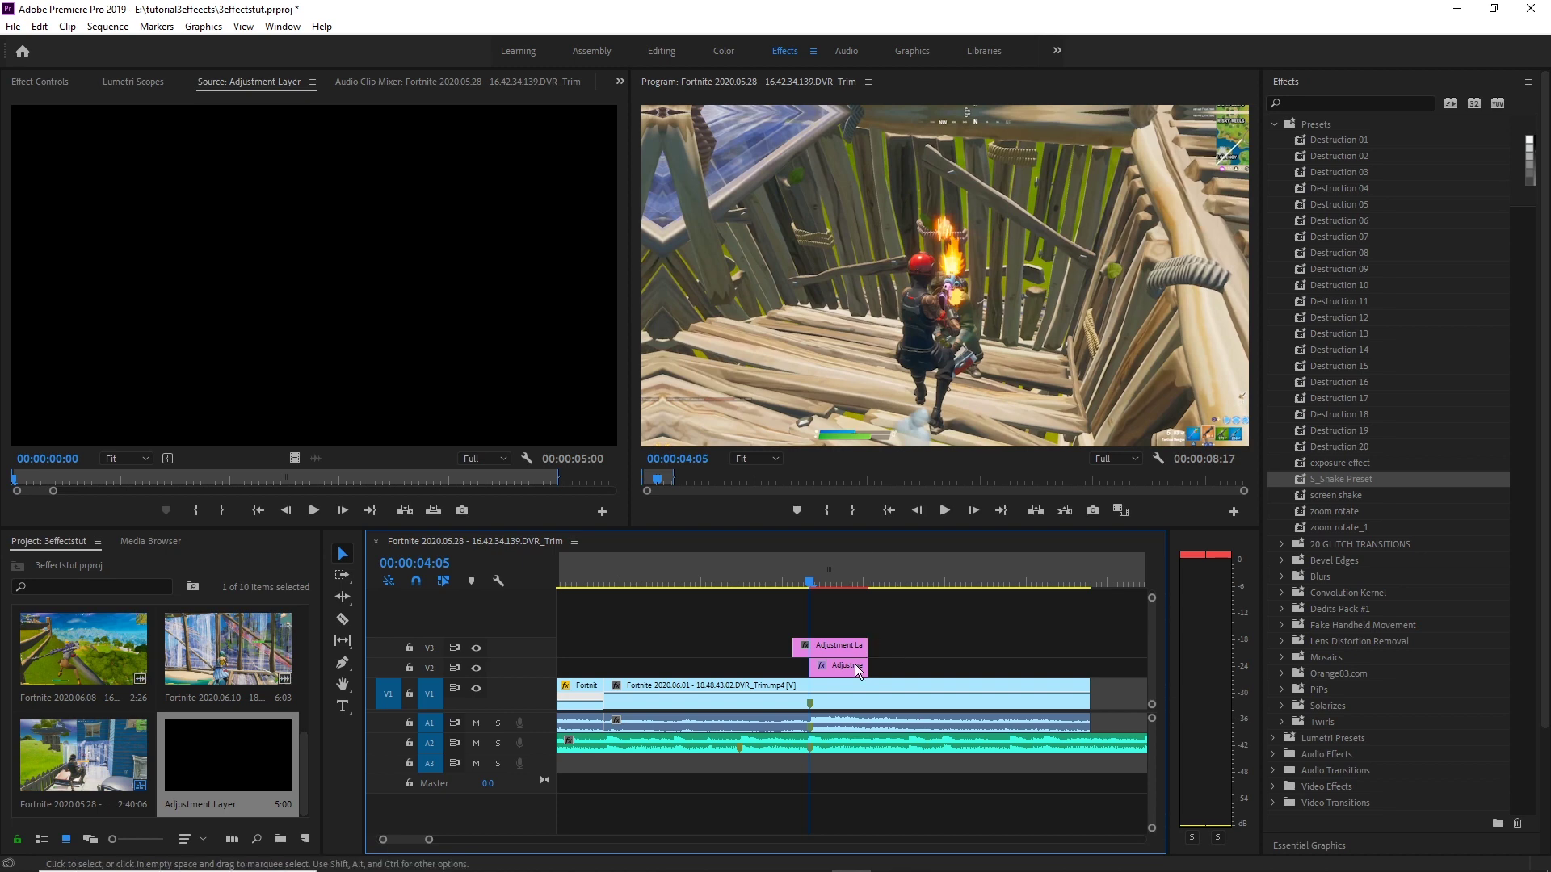
click(910, 604)
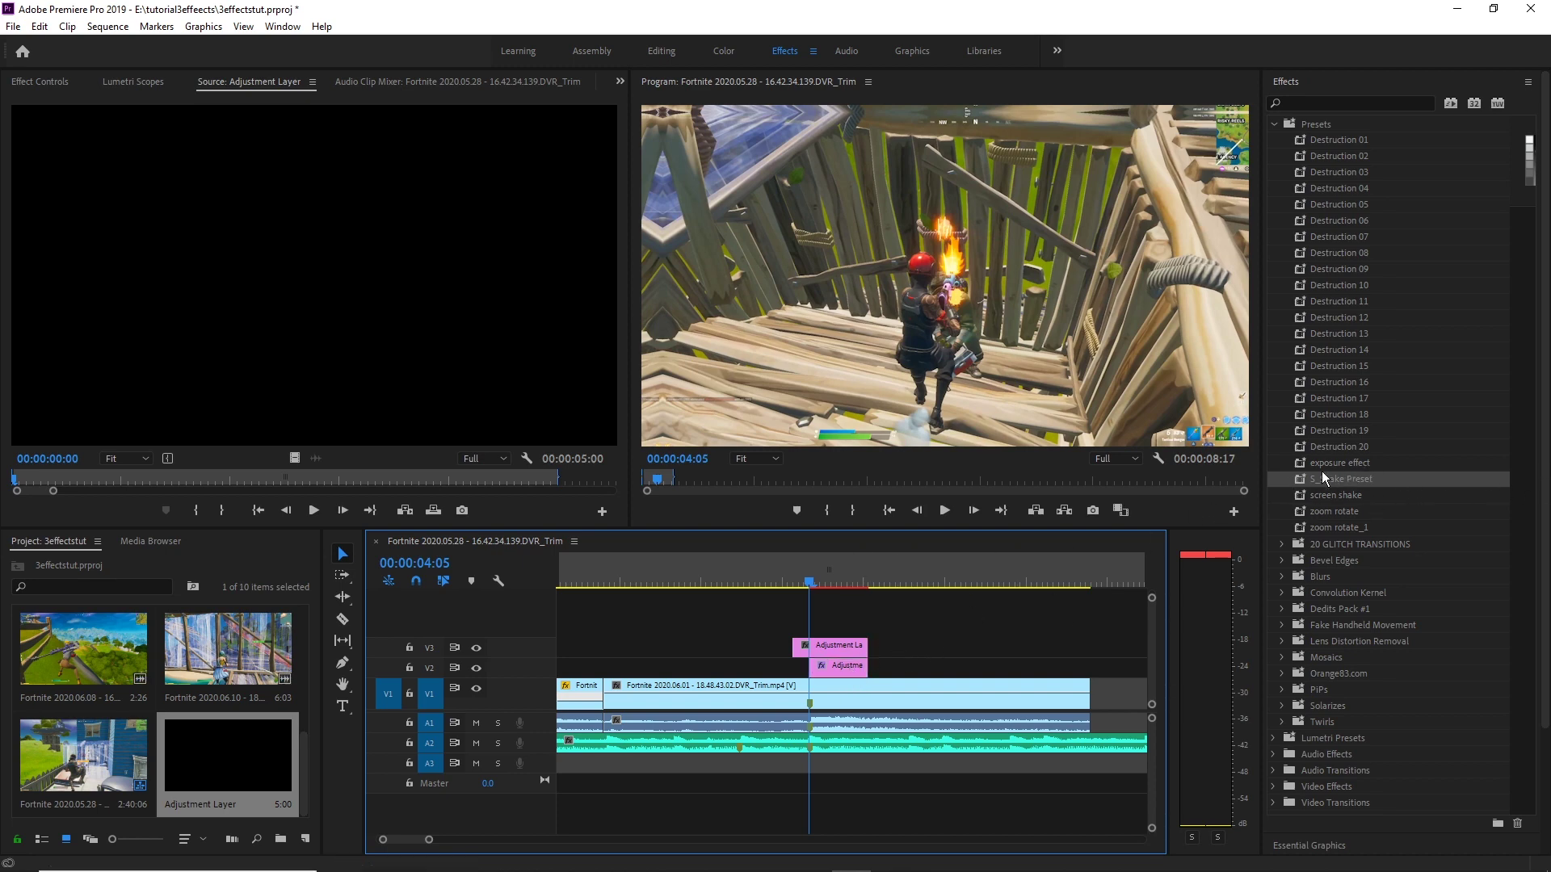
Step: Apply the exposure effect preset to the V3 adjustment layer and move its middle Exposure keyframe to 00:00:04:05
drag(1342, 466, 838, 647)
click(809, 579)
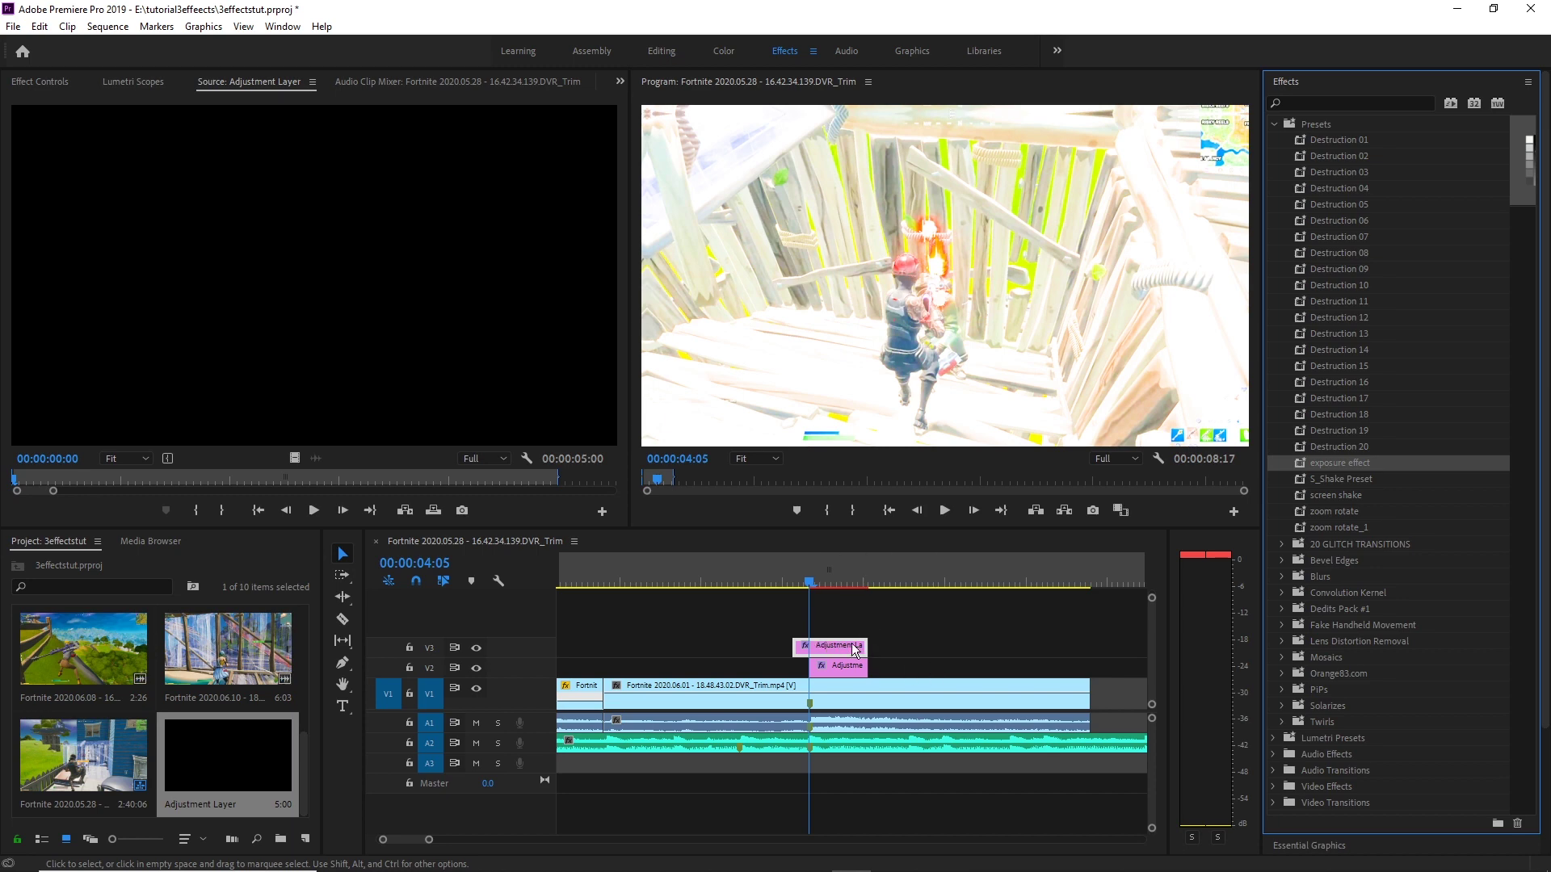
click(40, 81)
scroll(542, 391, down, 5)
scroll(503, 410, down, 2)
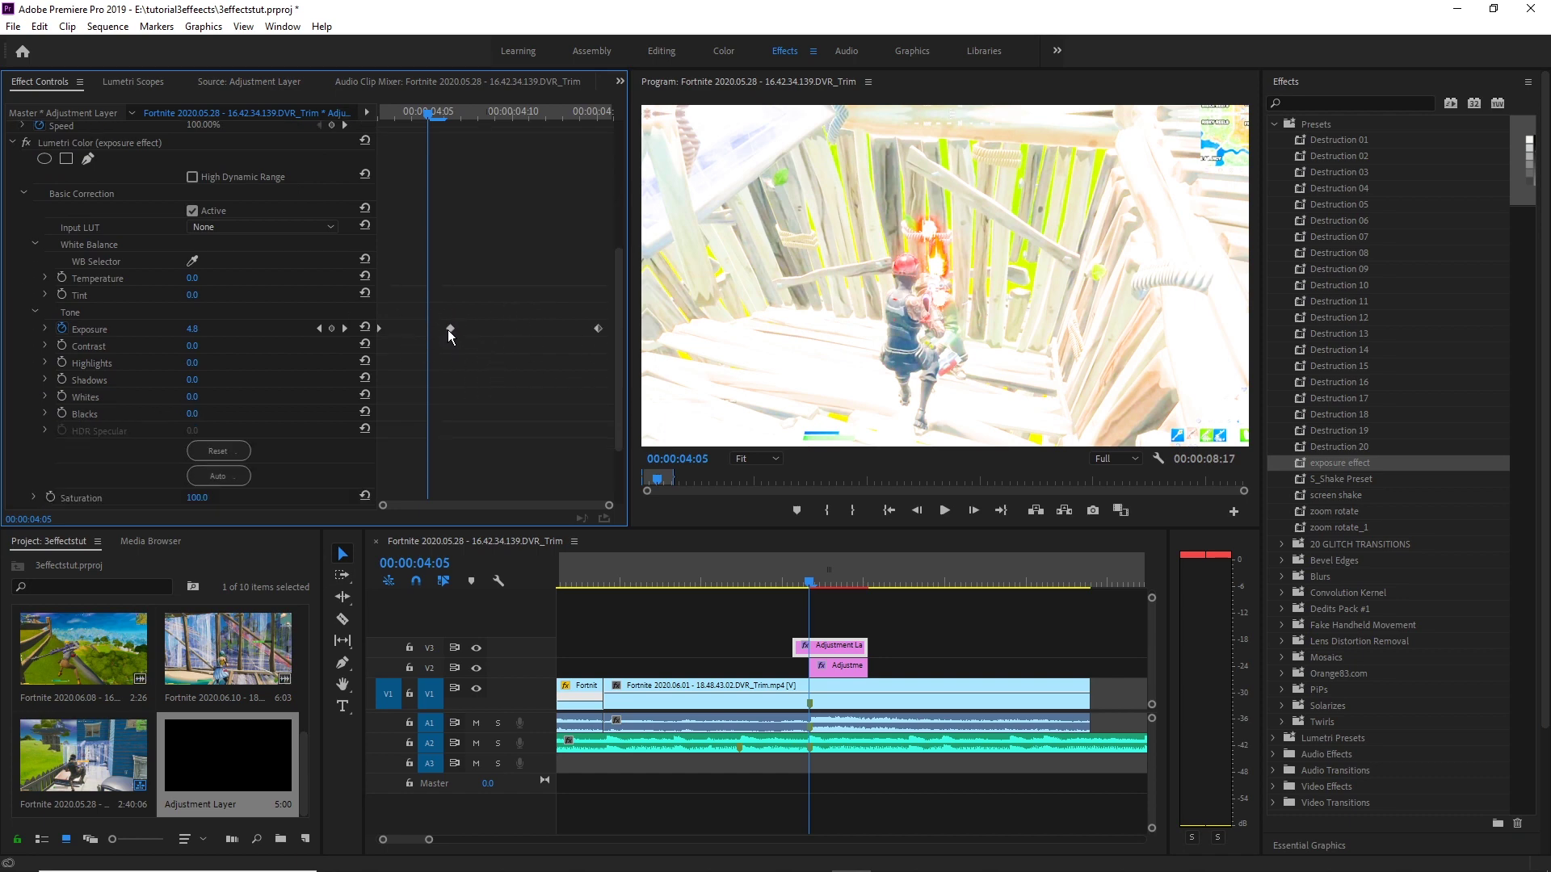
drag(449, 328, 423, 333)
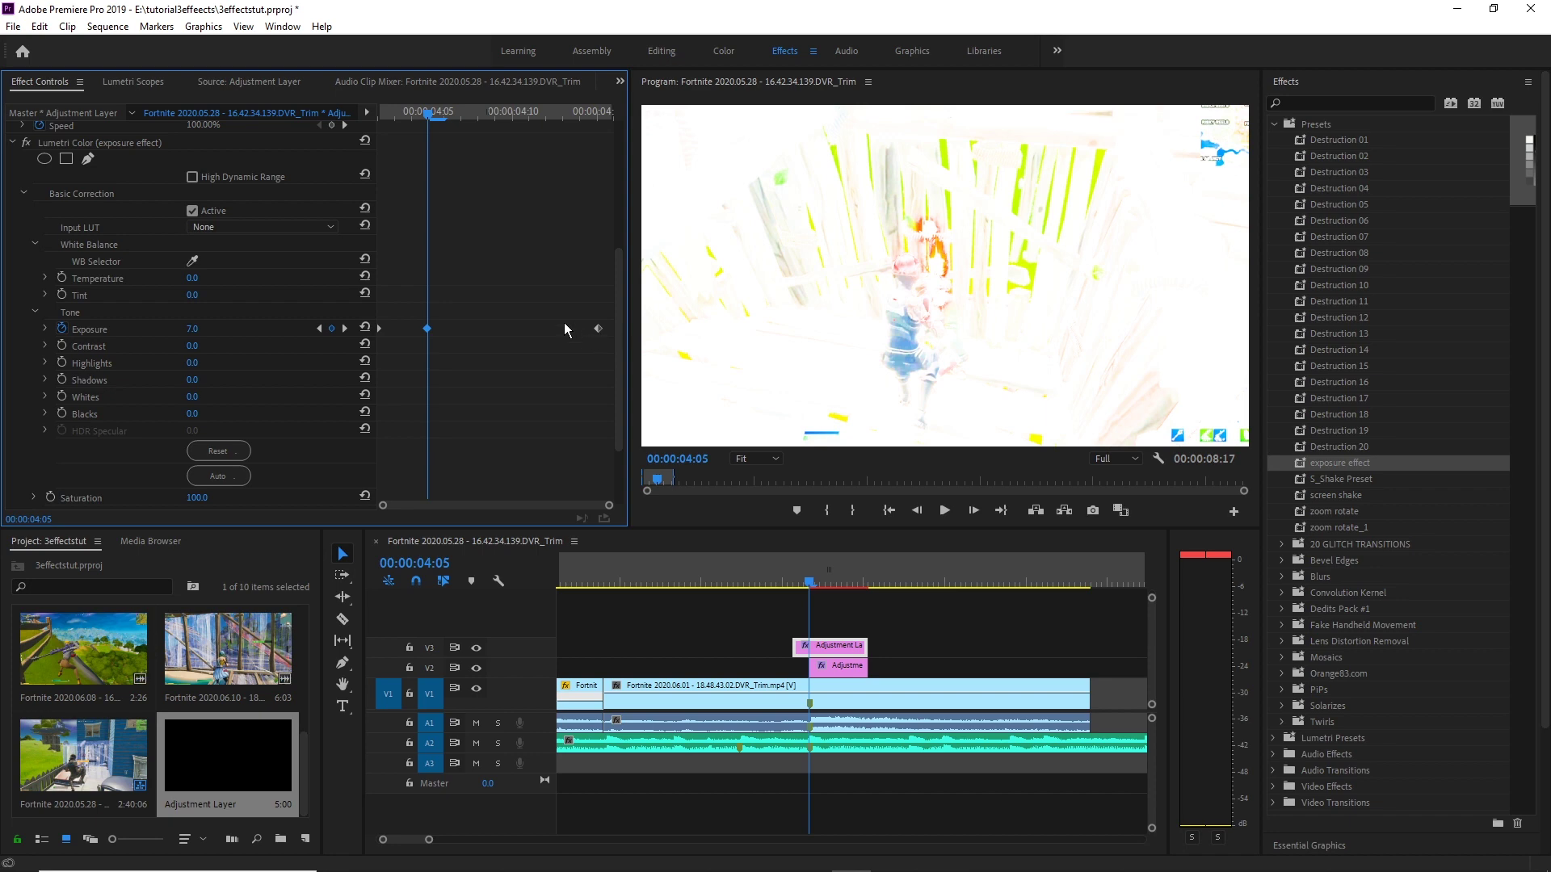
Step: Preview the exposure flash and shake around the gunshot and check the V3 layer's effect settings
drag(596, 328, 399, 332)
drag(396, 115, 372, 119)
key(space)
key(space)
click(822, 648)
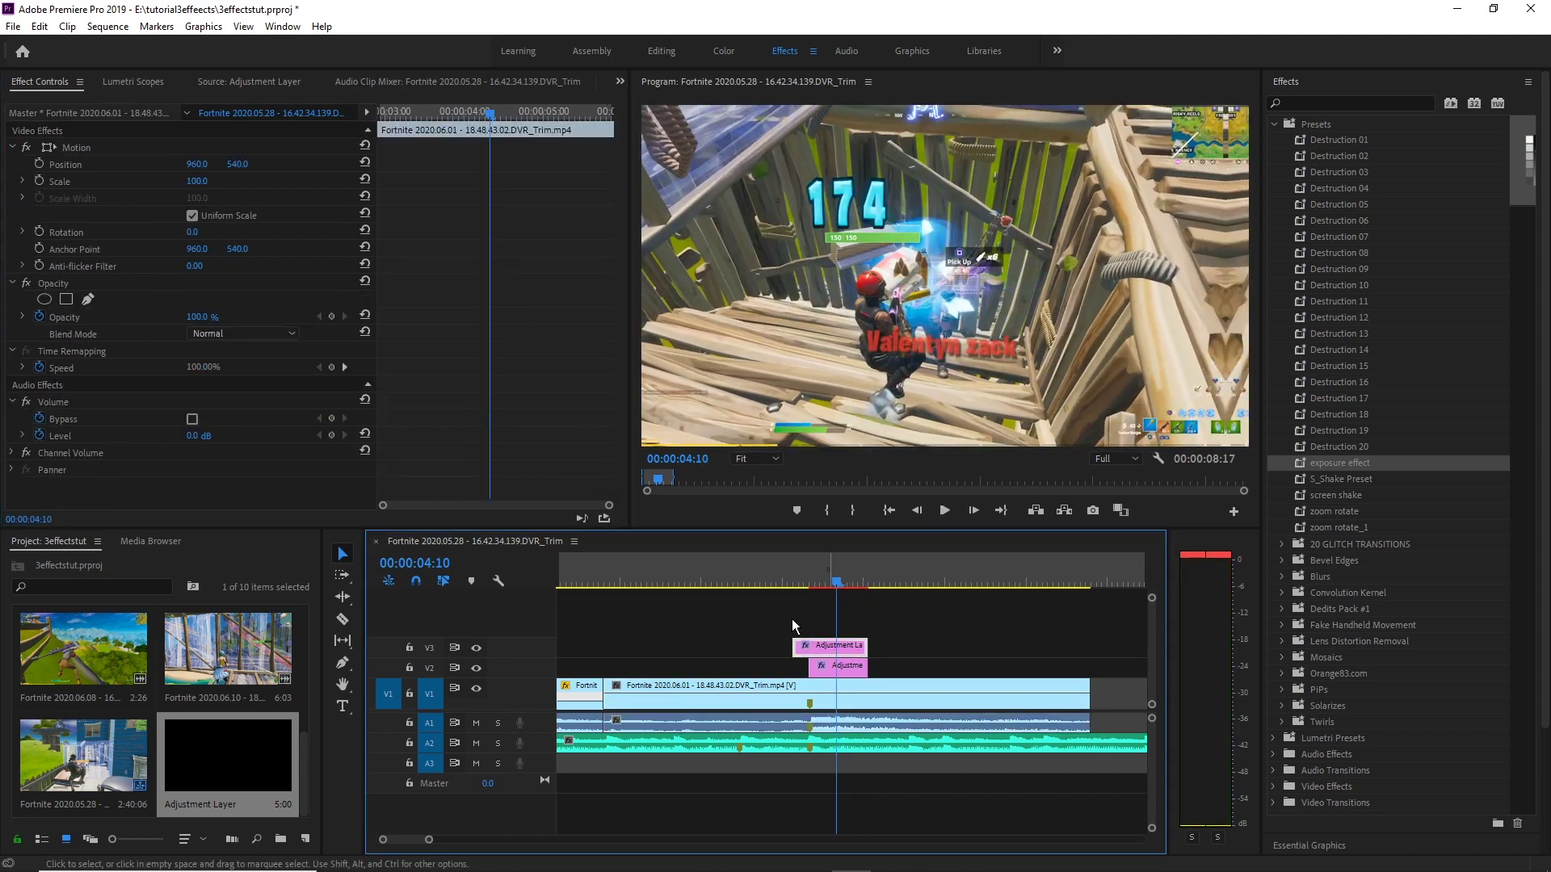
scroll(440, 346, down, 3)
scroll(439, 341, down, 2)
drag(804, 575, 787, 582)
key(space)
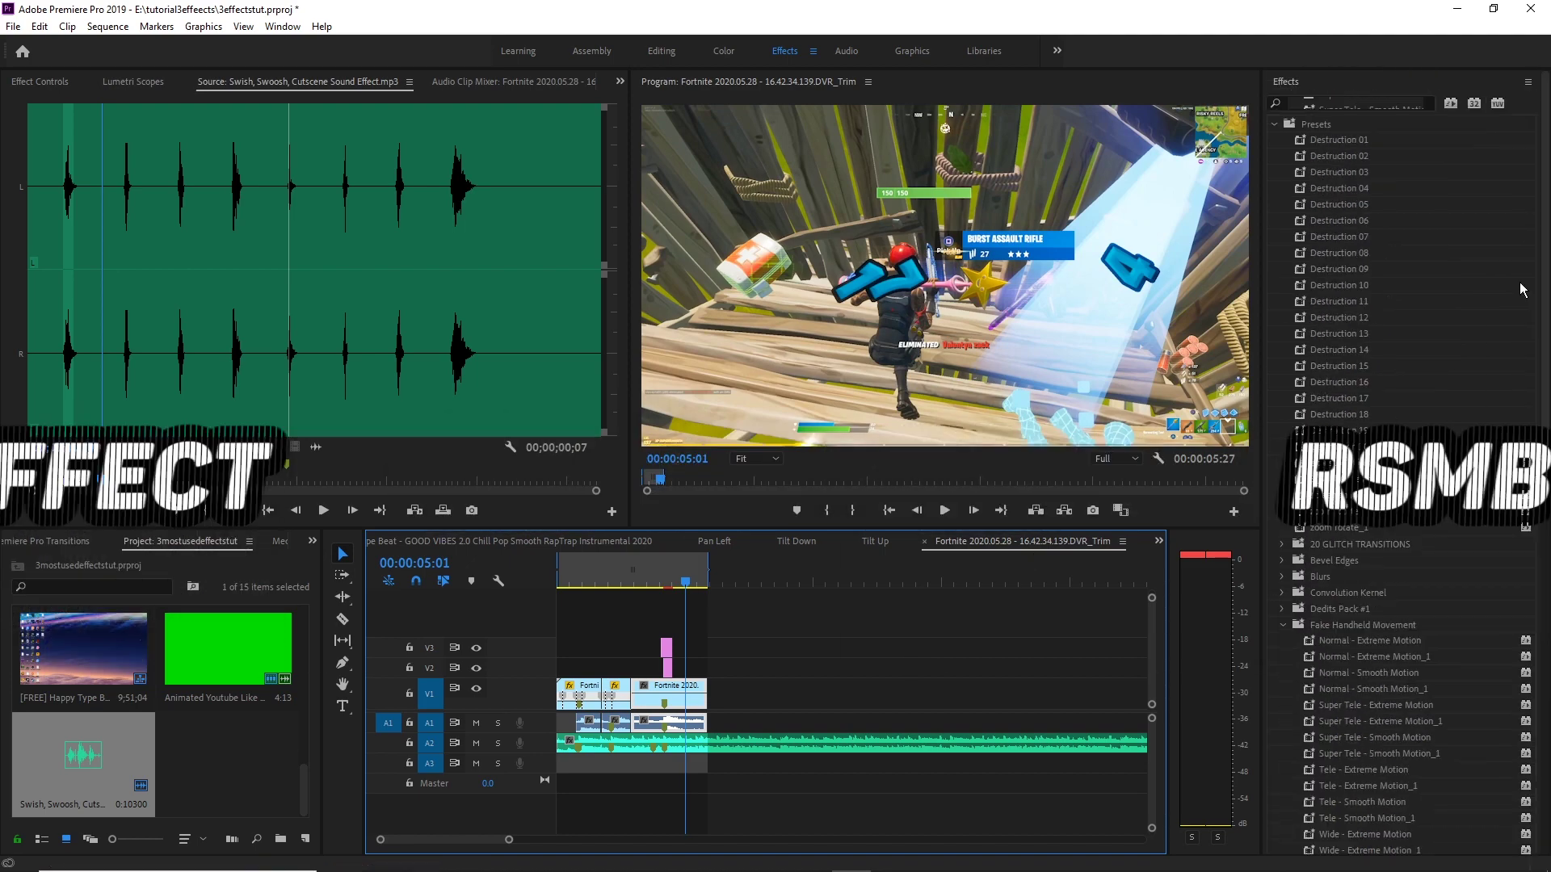
click(1275, 124)
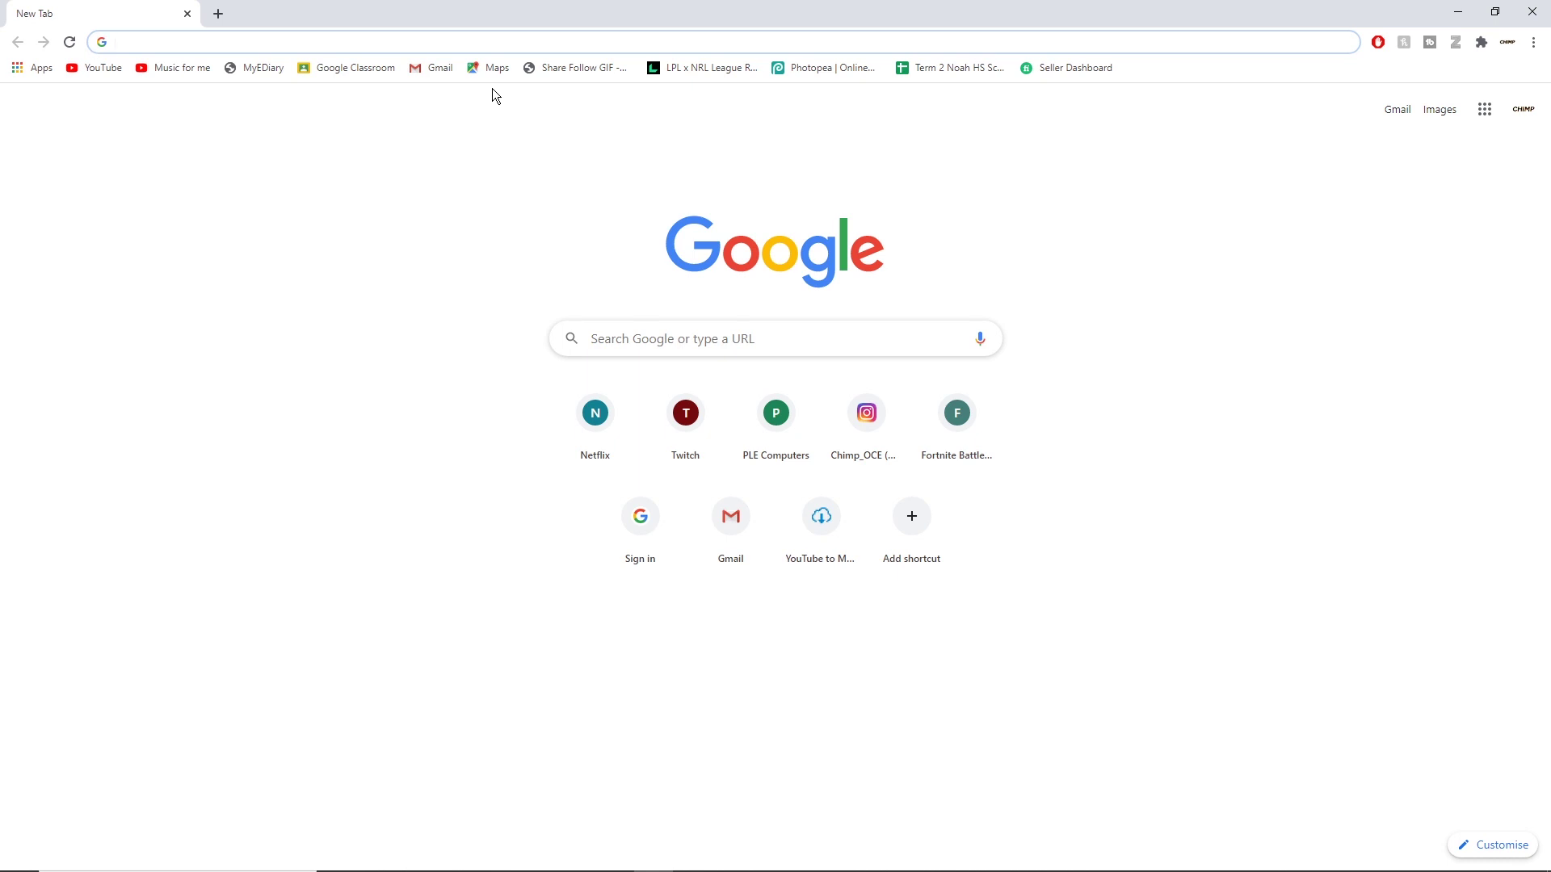
Step: Switch to Chrome, open the copied short link and download the RSMB5 archive from the MEGA page
key(ctrl+v)
key(Return)
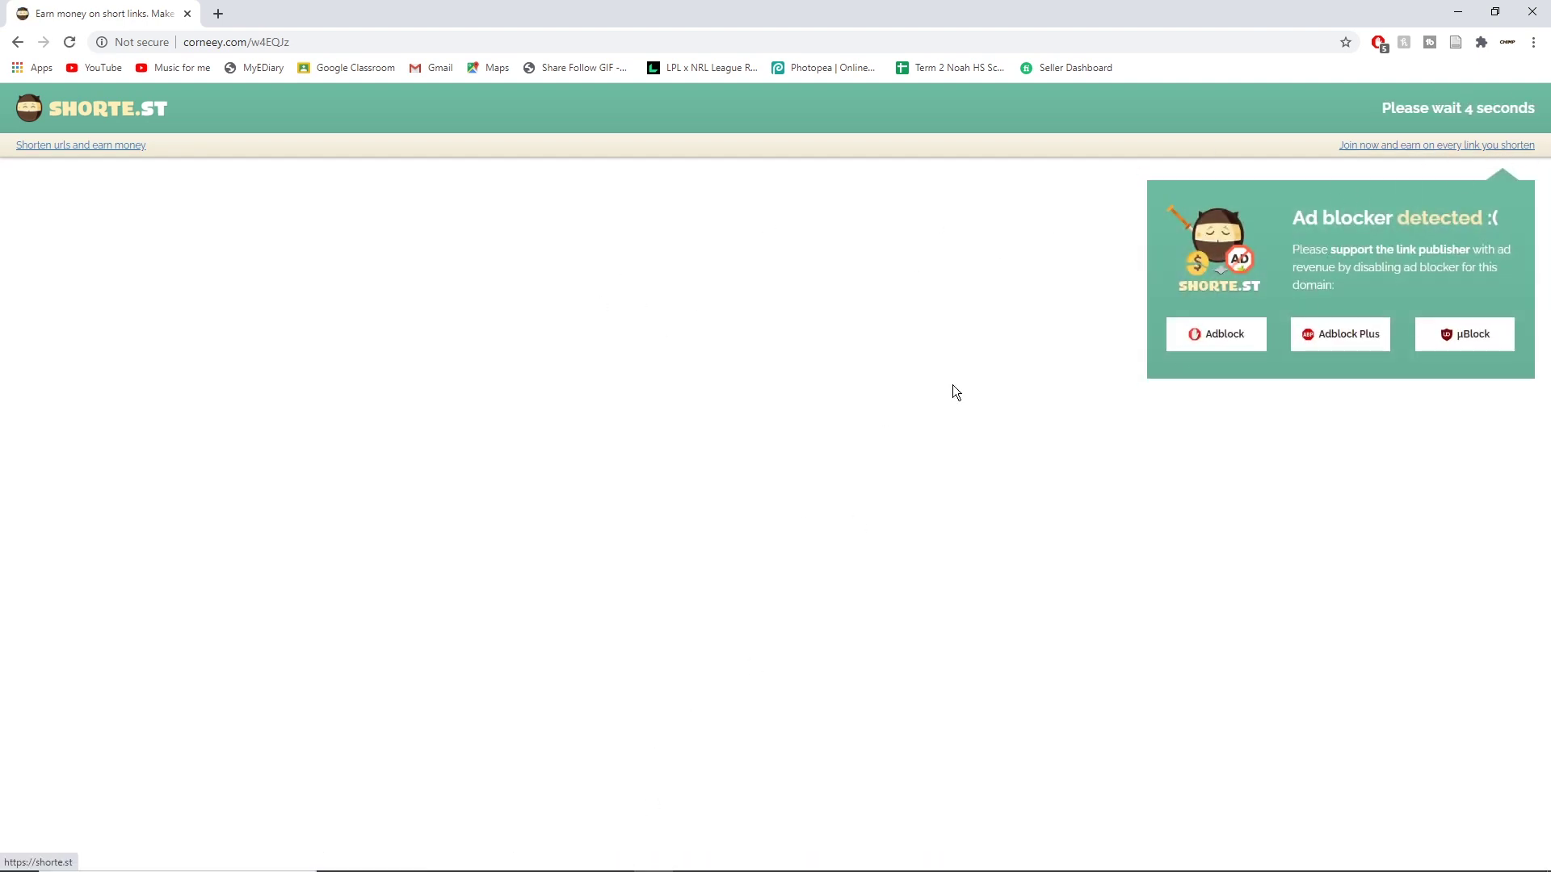
click(1468, 111)
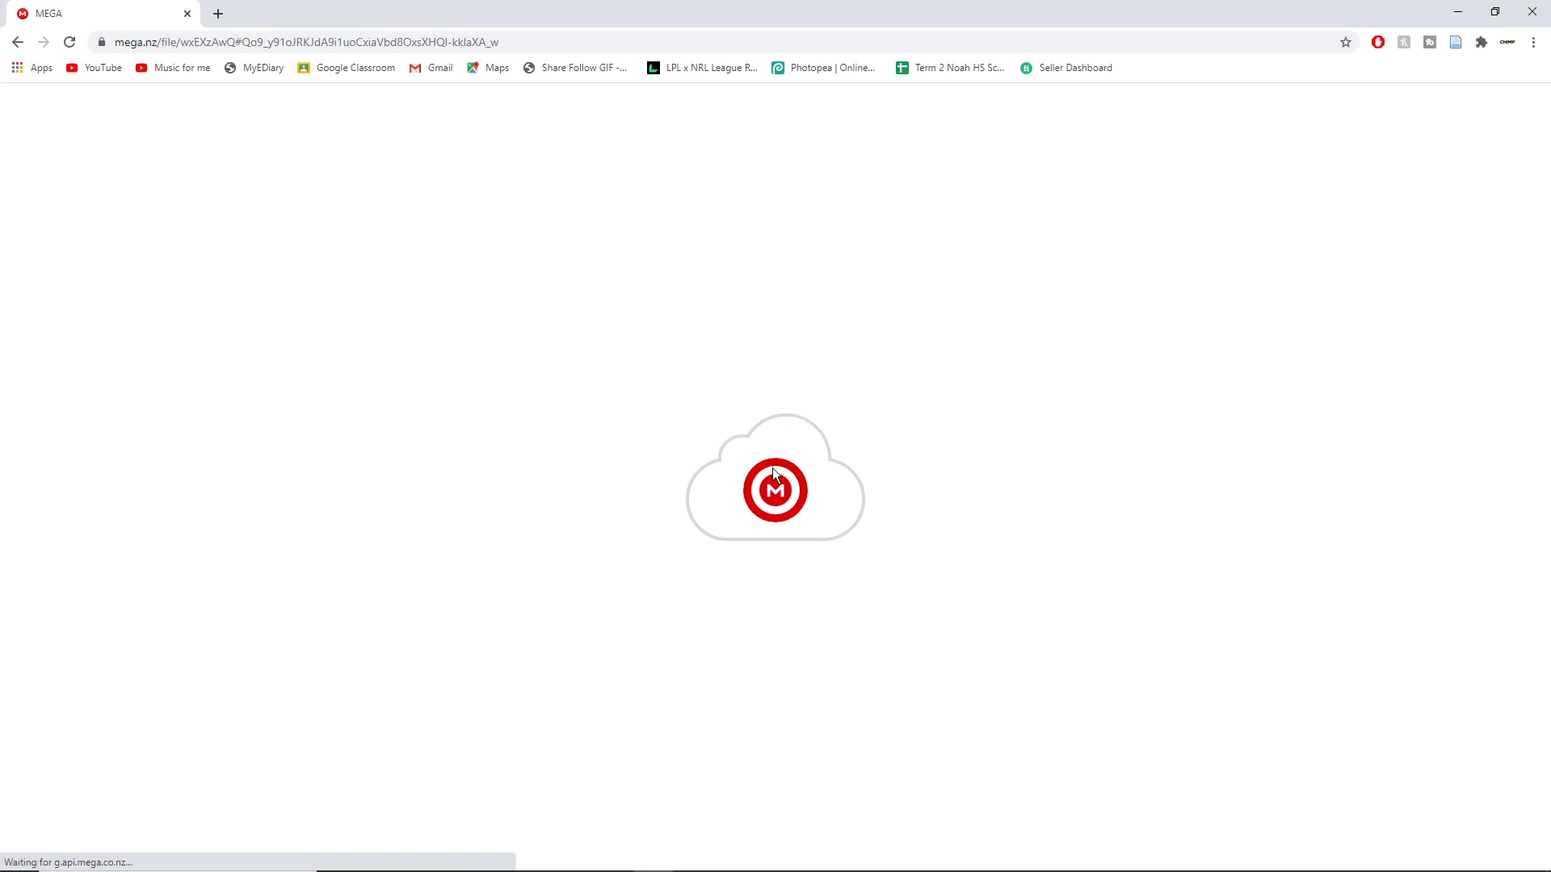
click(957, 342)
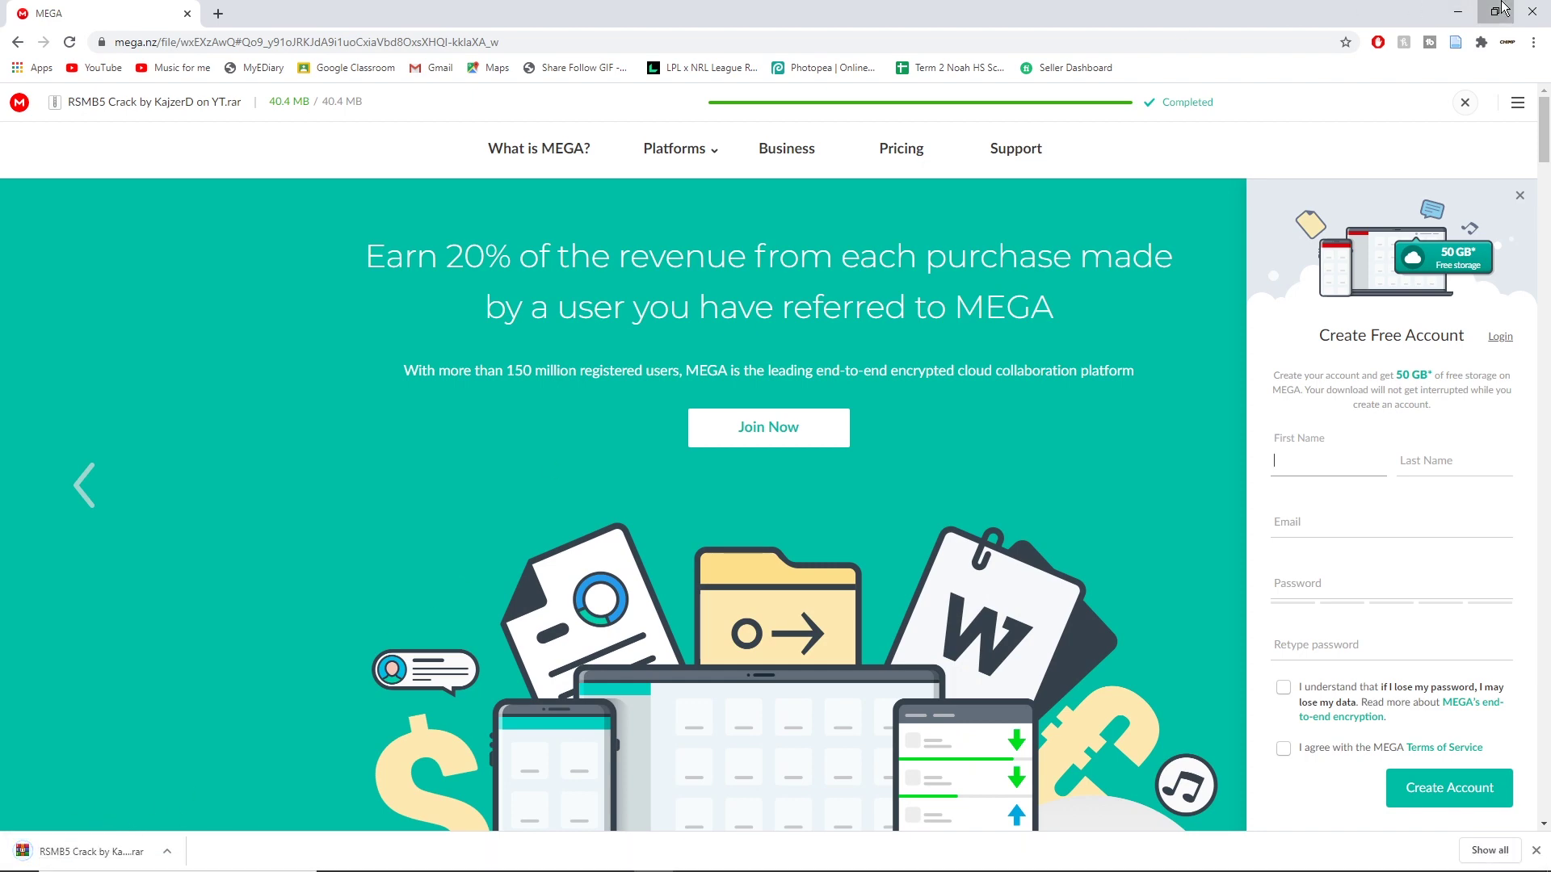
Step: Put the downloaded RSMB5 archive in an empty area of the desktop
click(1495, 11)
drag(292, 749, 403, 280)
click(951, 52)
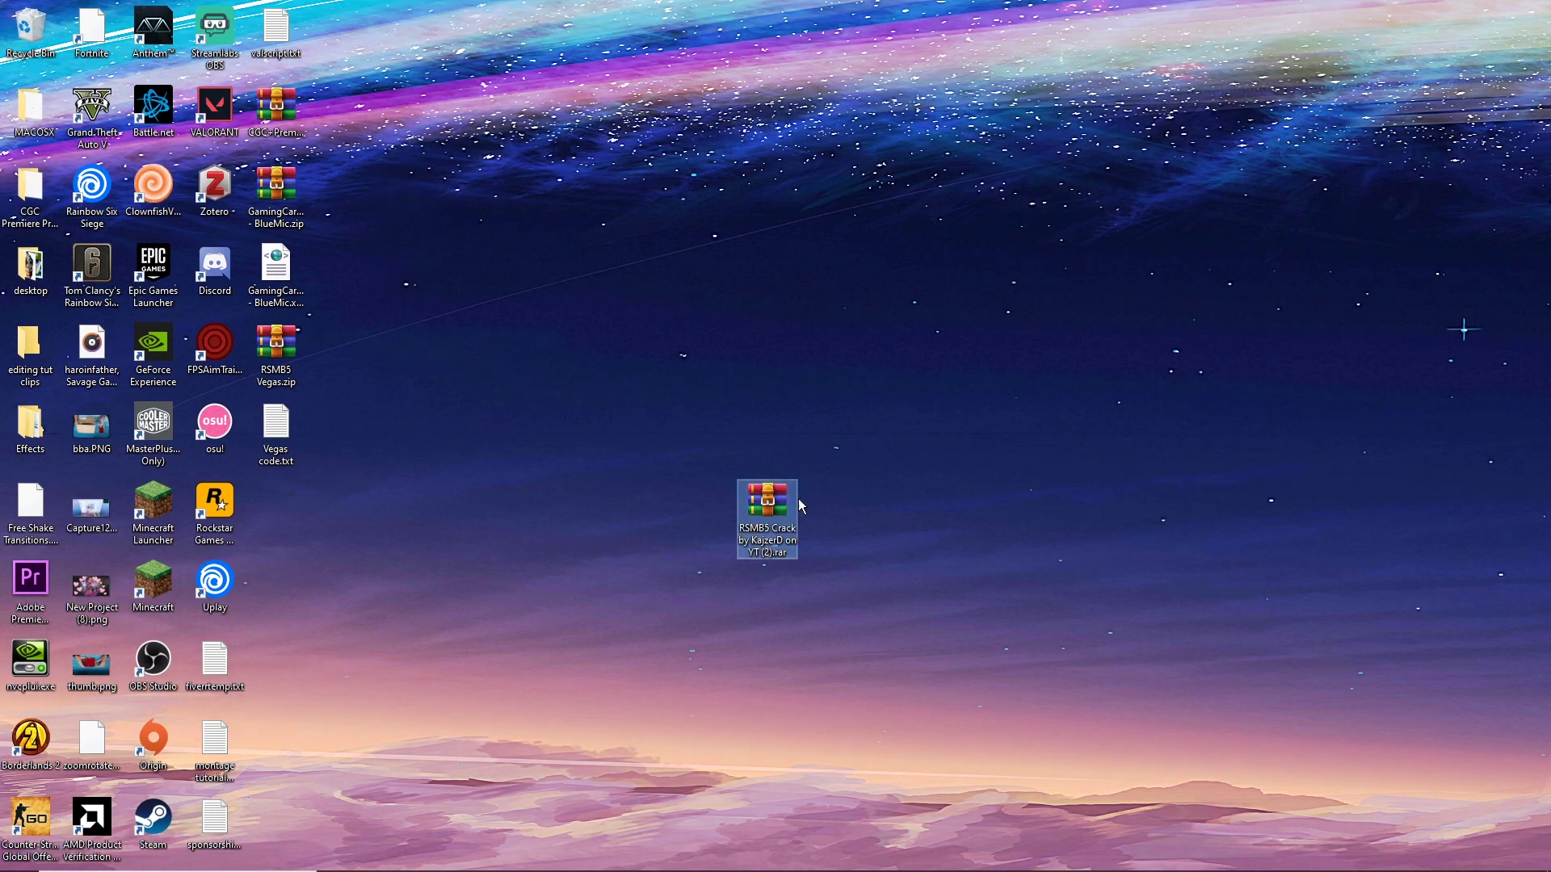
drag(770, 509, 788, 440)
Step: Extract the RSMB5 archive onto the desktop and replace the existing RSMB5 Vegas.zip
right_click(776, 438)
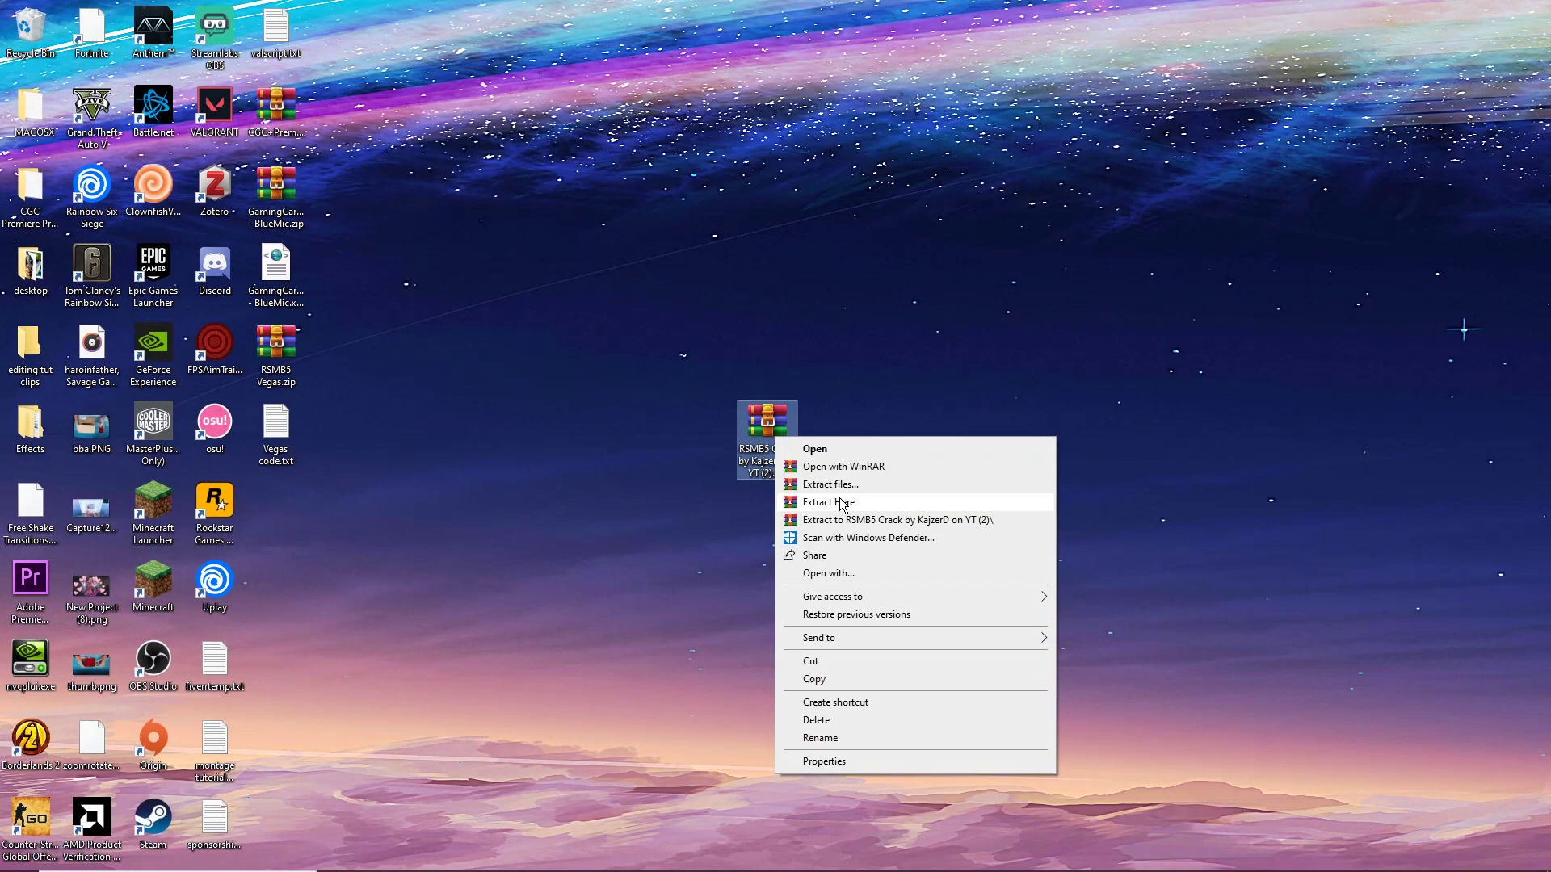
click(843, 505)
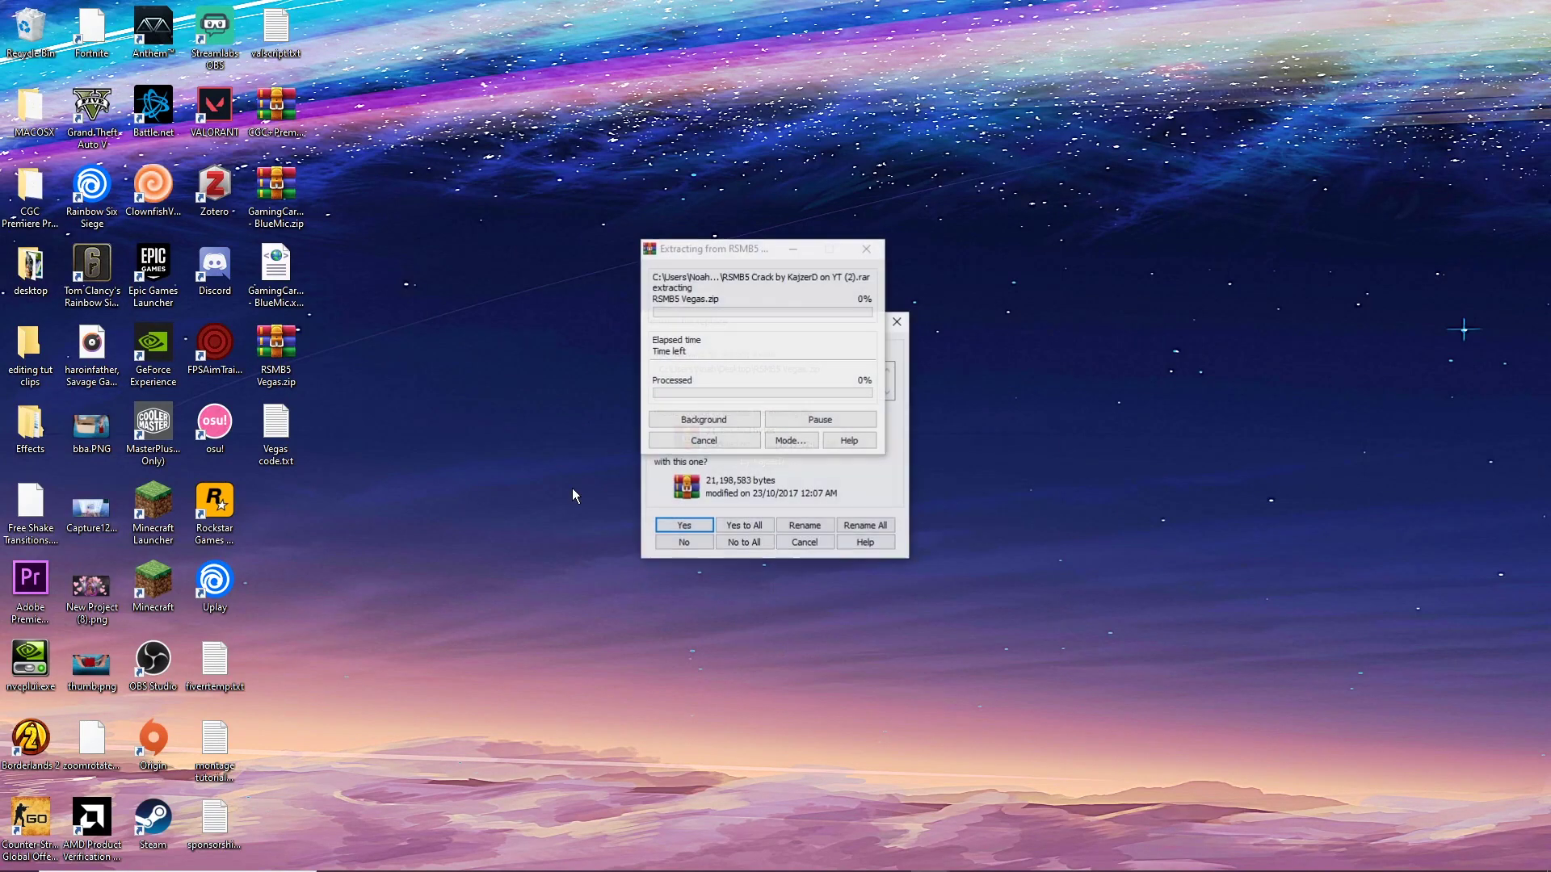
click(682, 530)
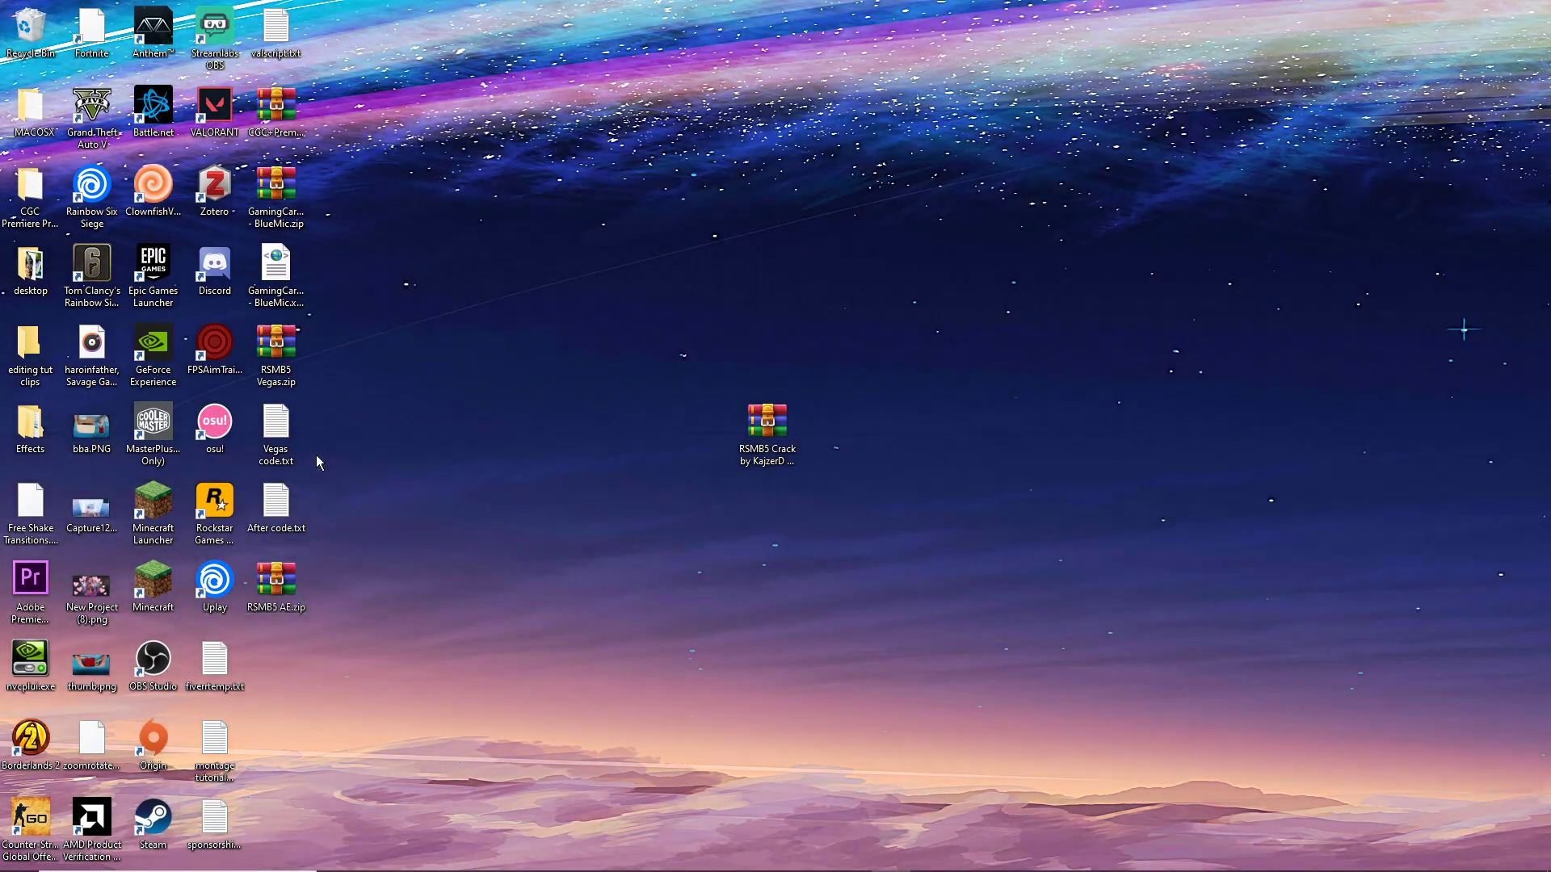
Step: Place RSMB5 AE.zip and After code.txt in the empty desktop area above the downloaded RSMB5 archive
drag(303, 581, 774, 271)
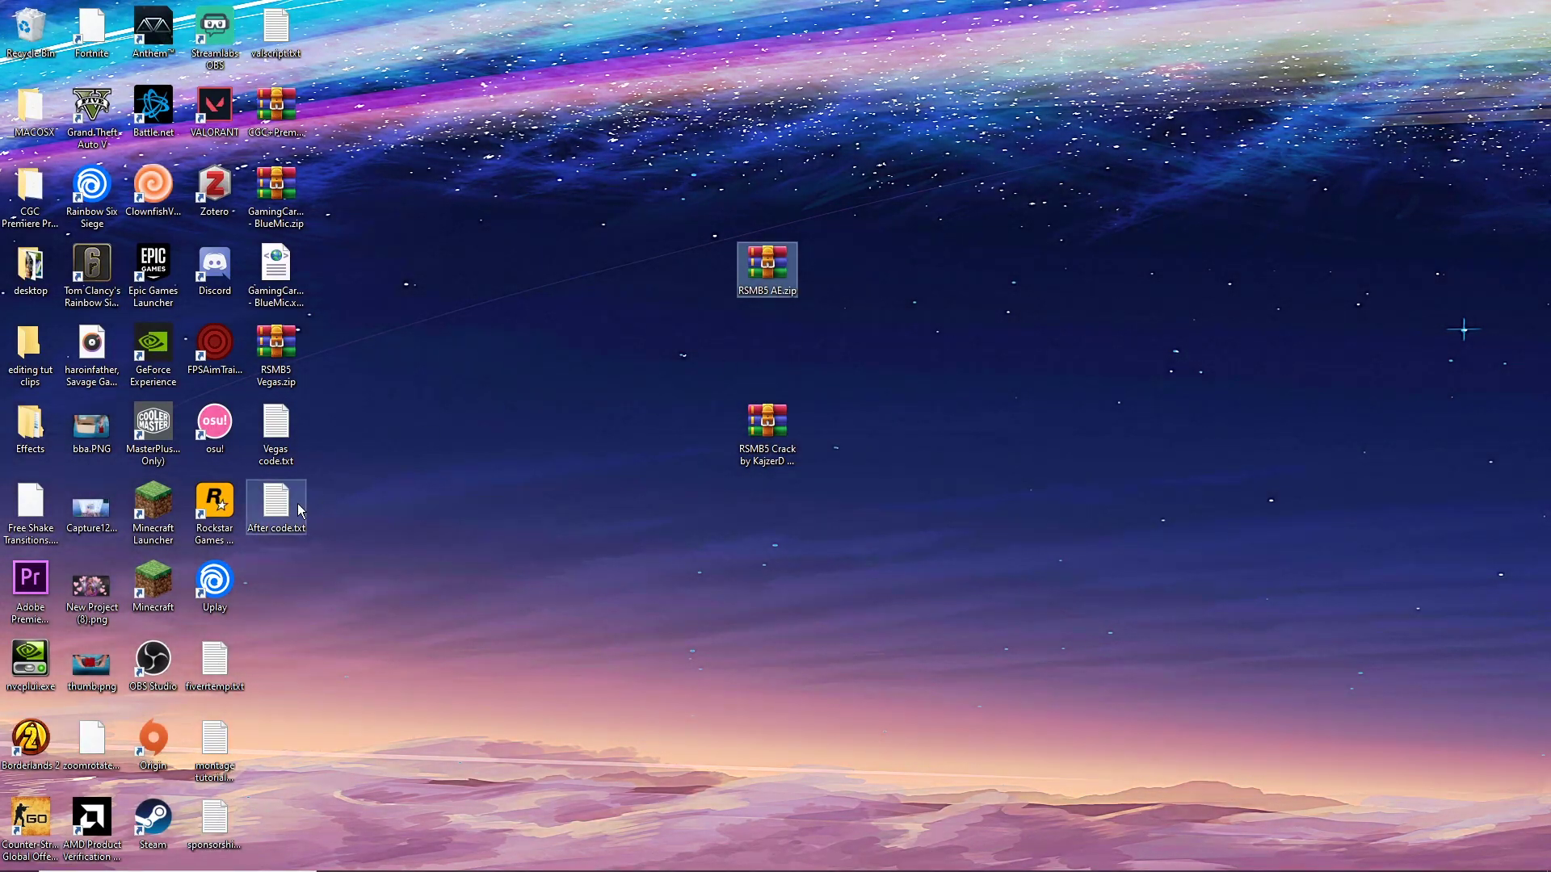
drag(279, 507, 774, 352)
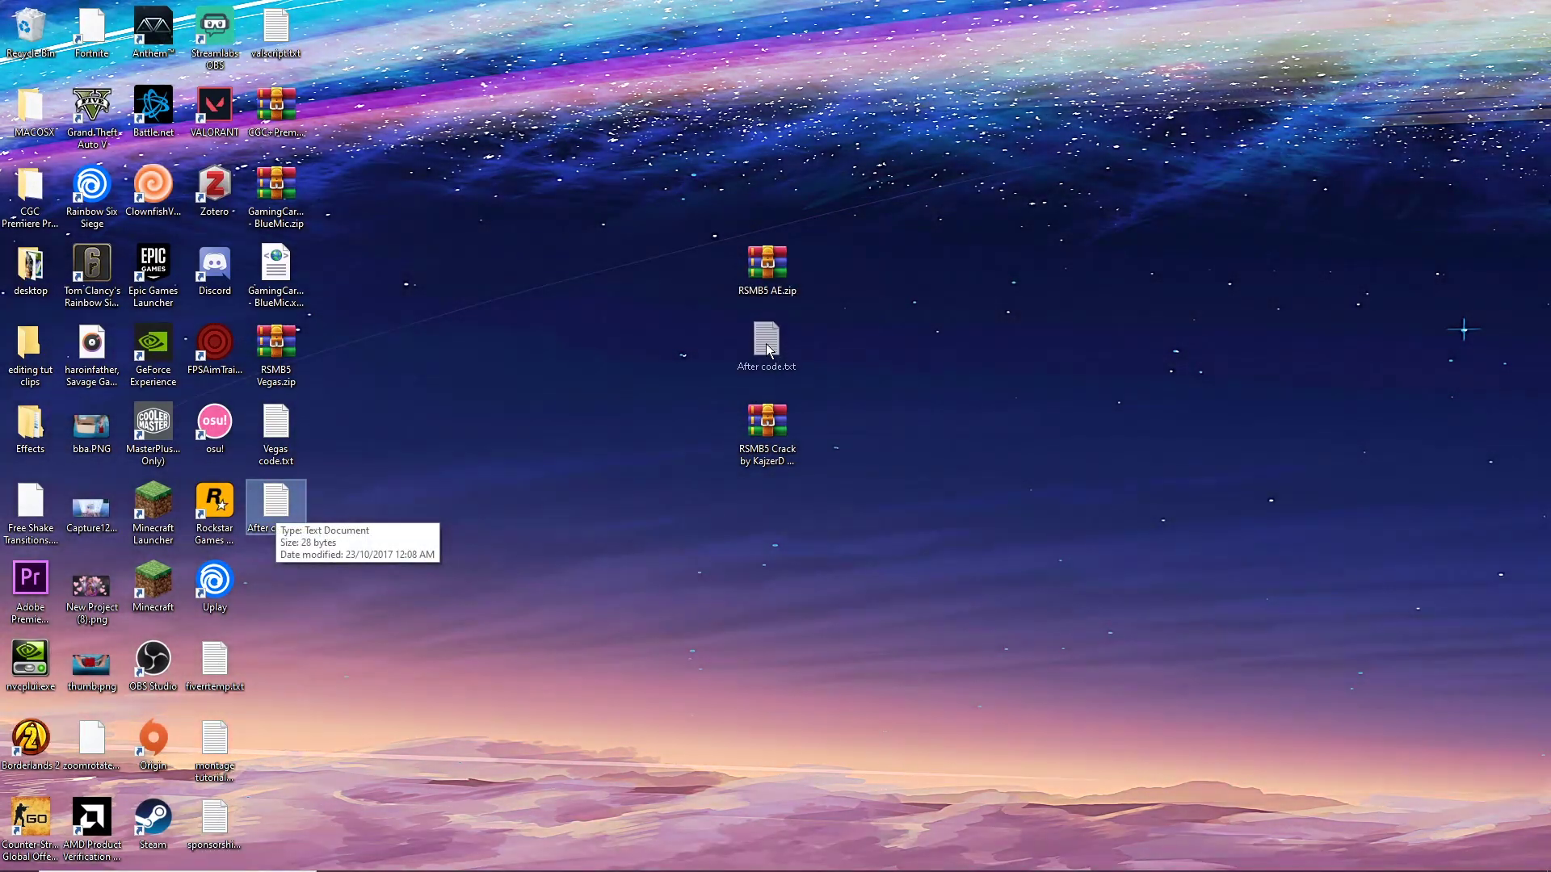
Step: Open RSMB5 AE.zip, dismiss the WinRAR license reminder and run the RSMB5AE installer inside it
click(795, 263)
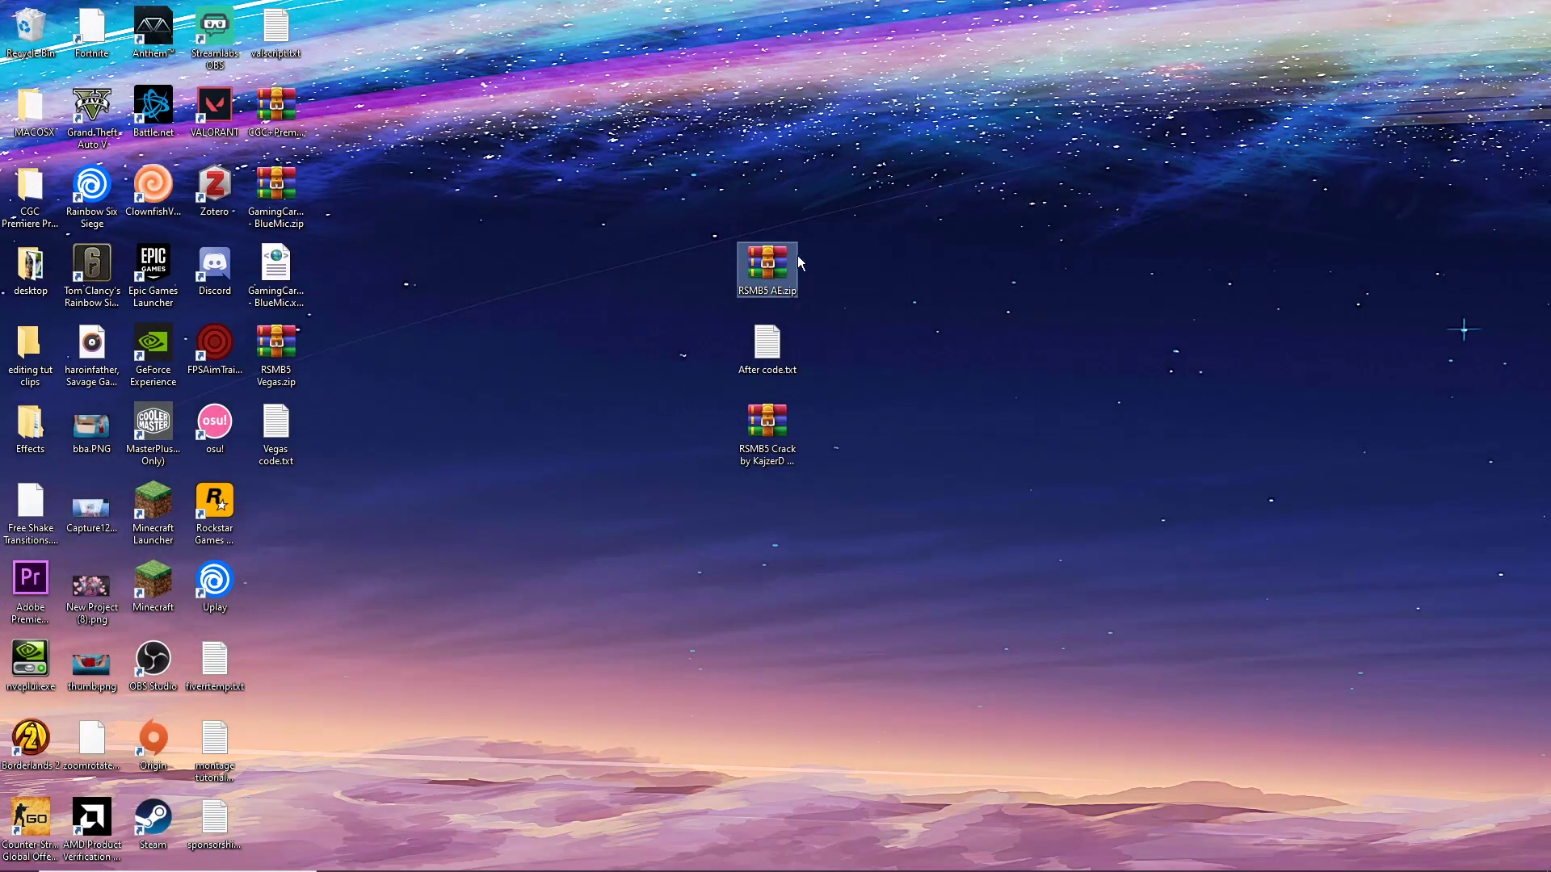
double_click(798, 263)
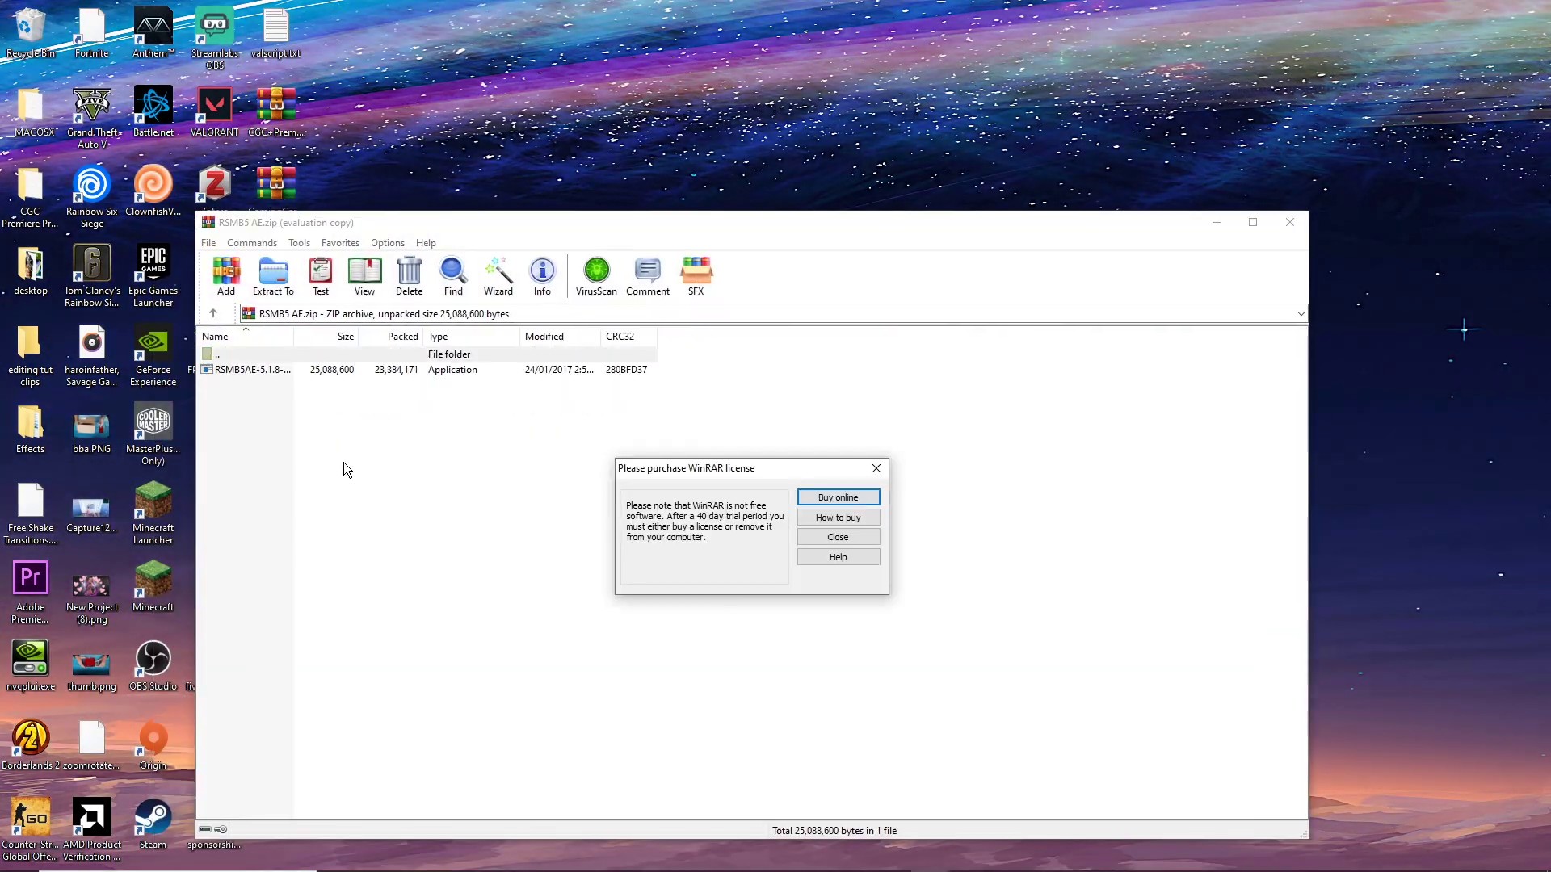
click(876, 468)
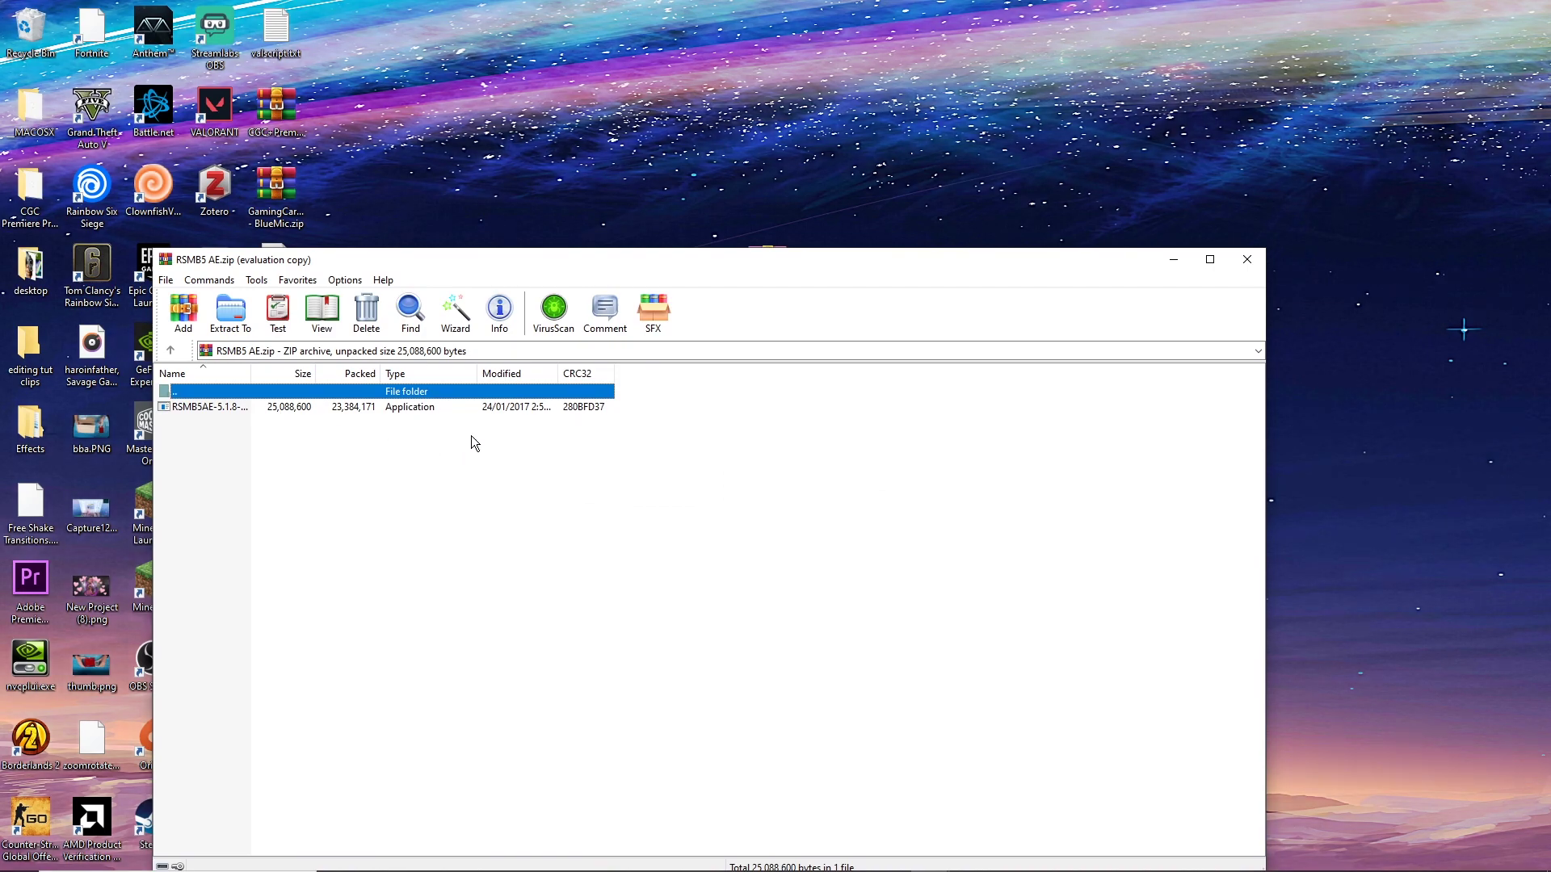
click(390, 407)
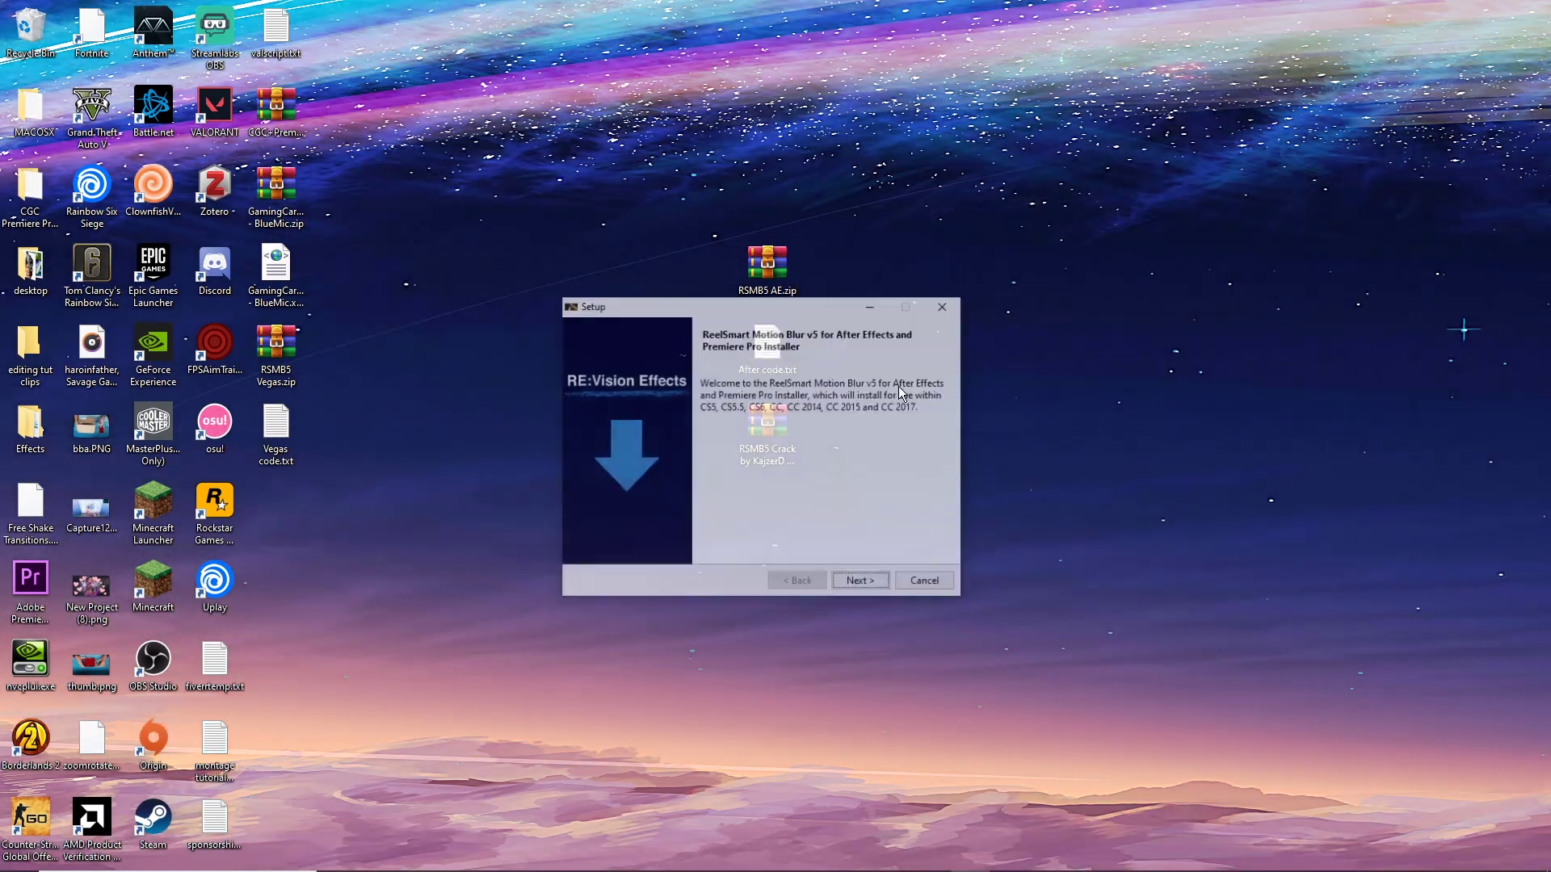
Step: Accept the ReelSmart Motion Blur license agreement and continue to the plug-in registration
click(860, 580)
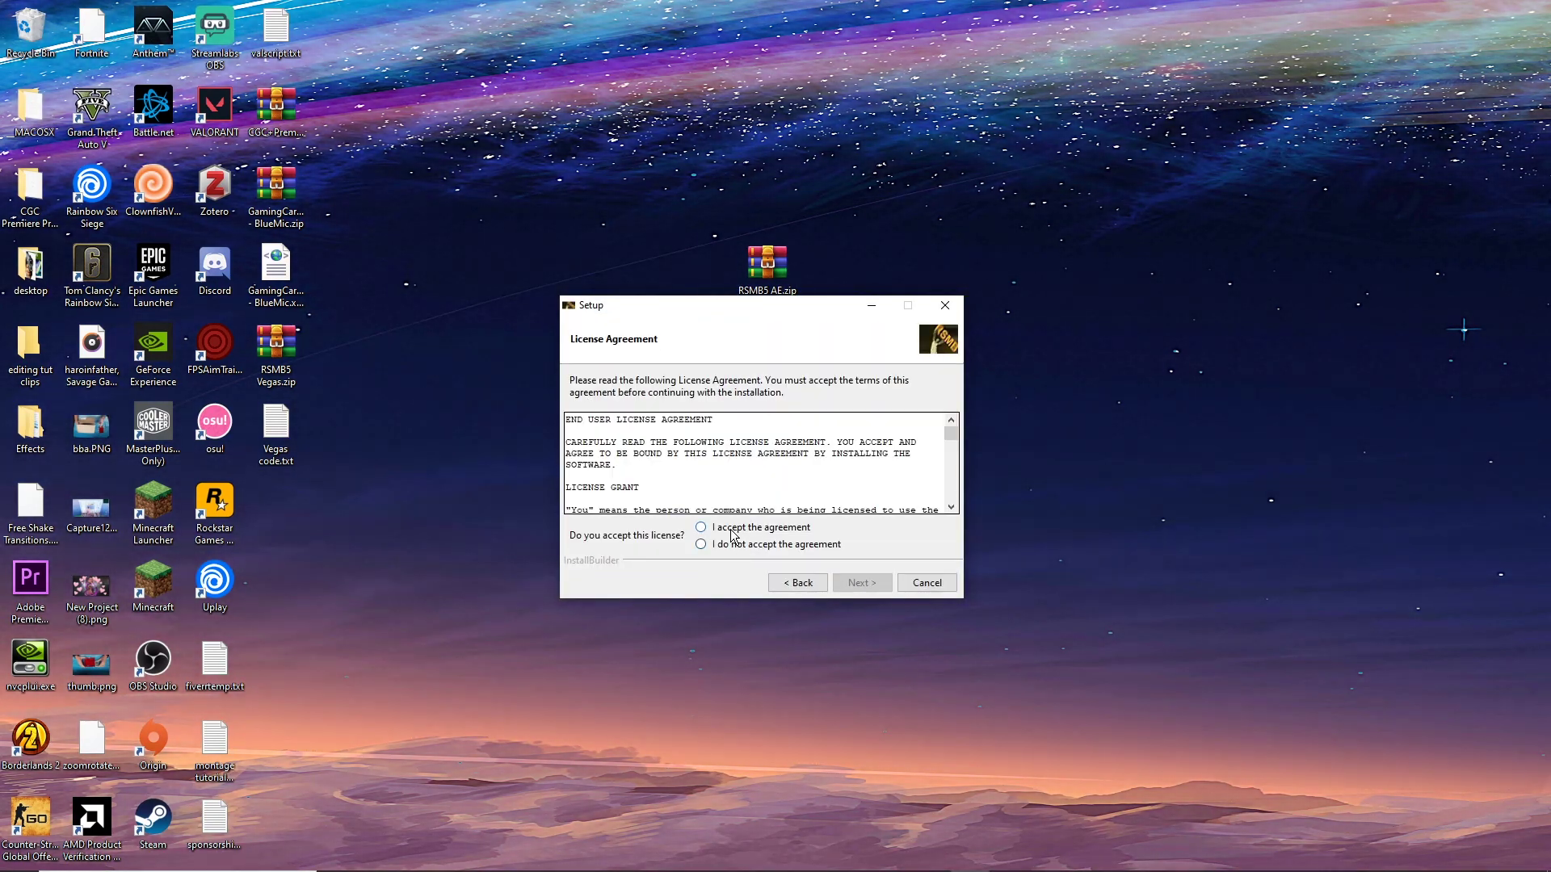
click(731, 530)
click(861, 582)
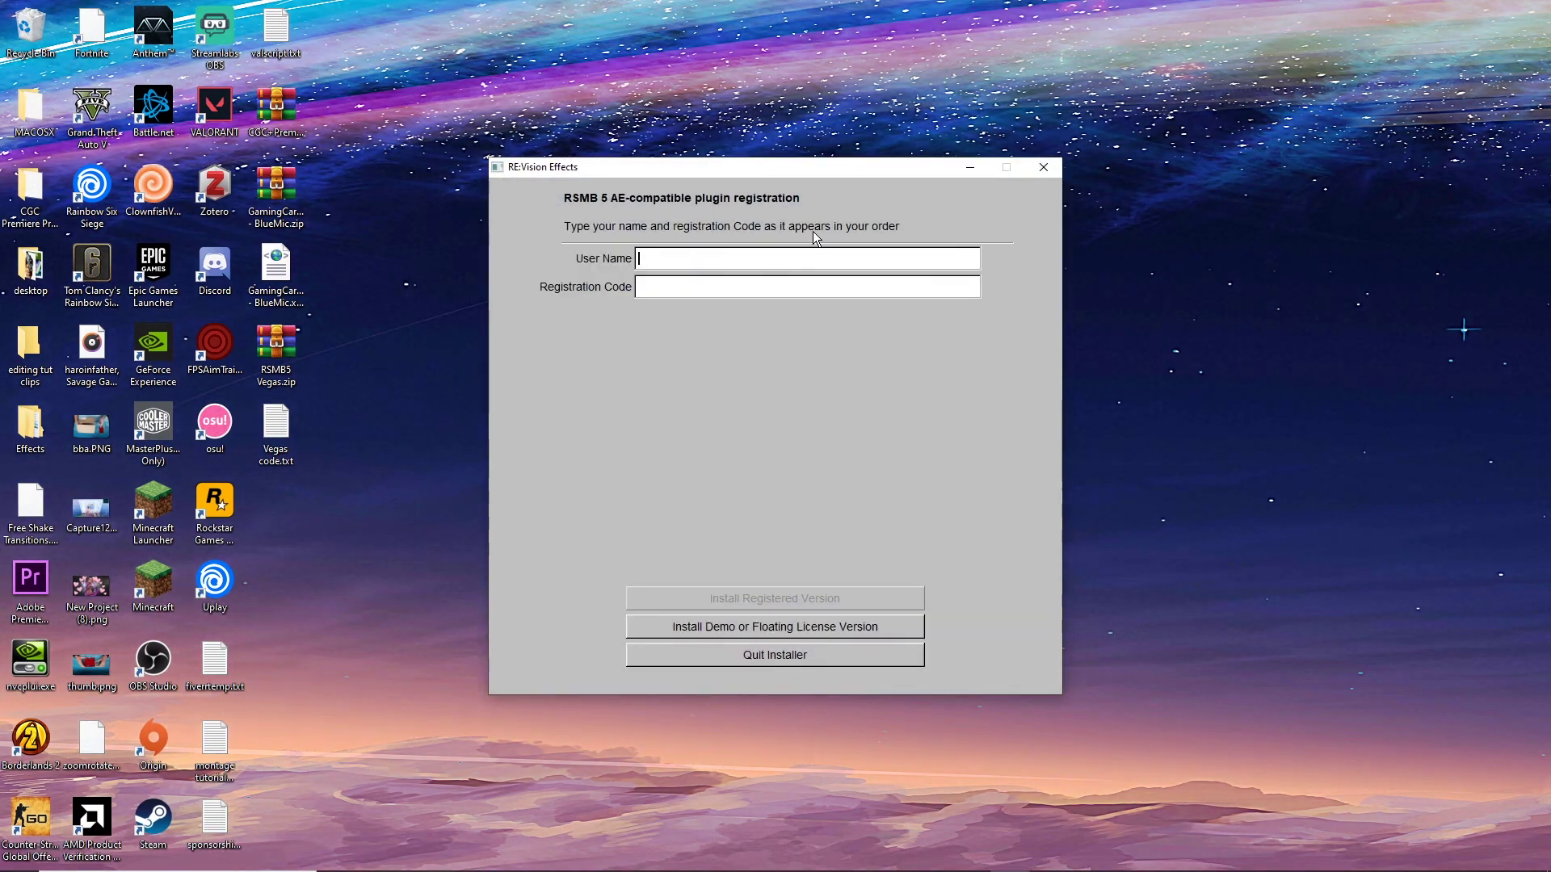
Step: Uncover After code.txt on the desktop, open it and copy its user name into the registration form's User Name
drag(806, 176, 835, 408)
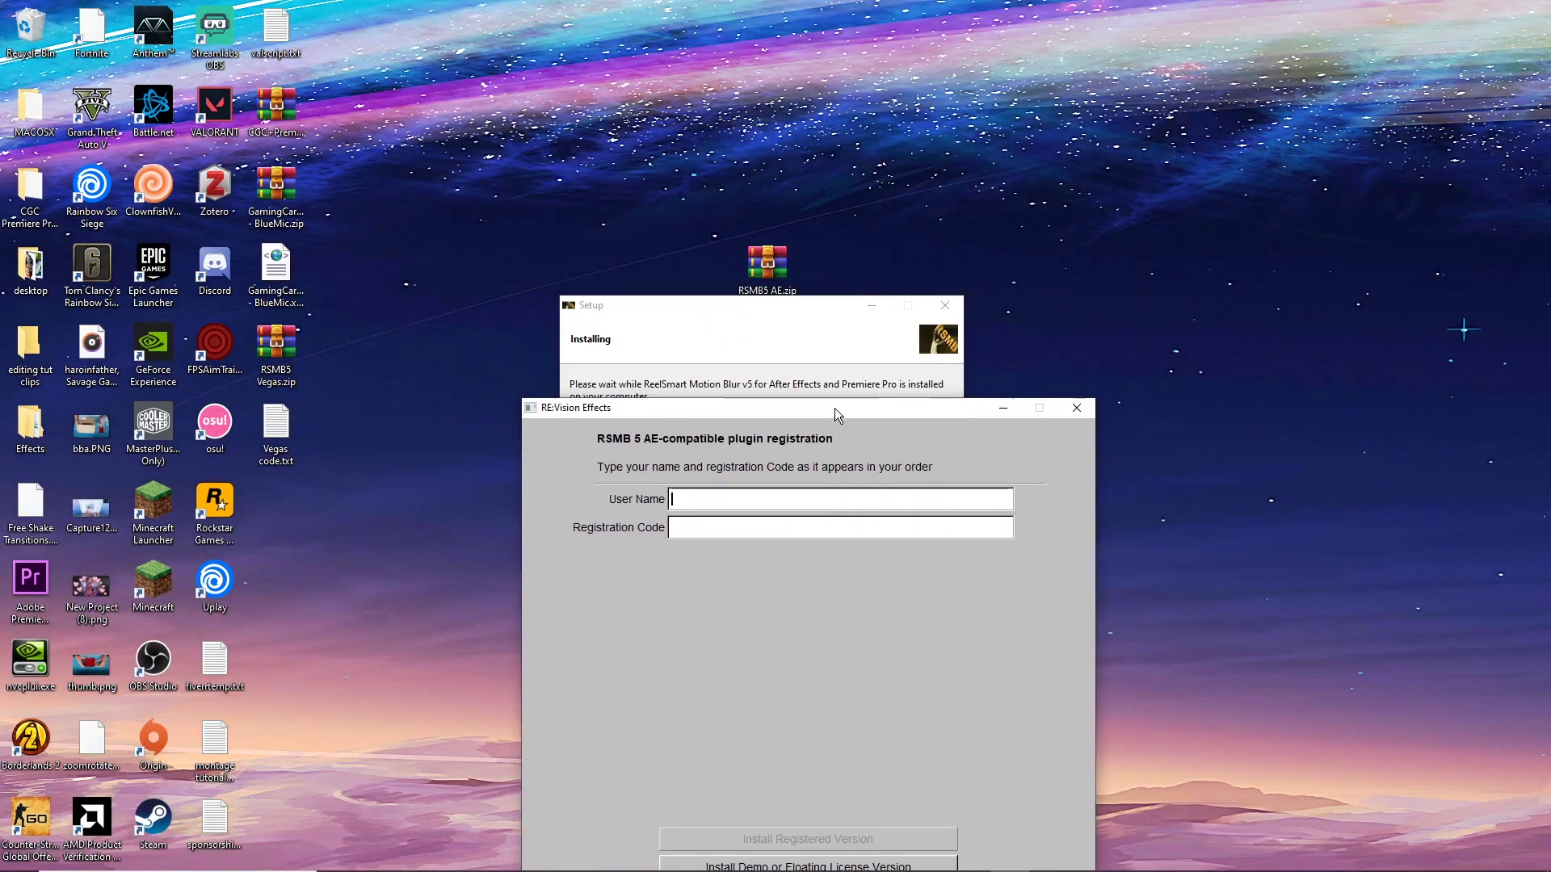
drag(798, 305, 1196, 174)
double_click(766, 351)
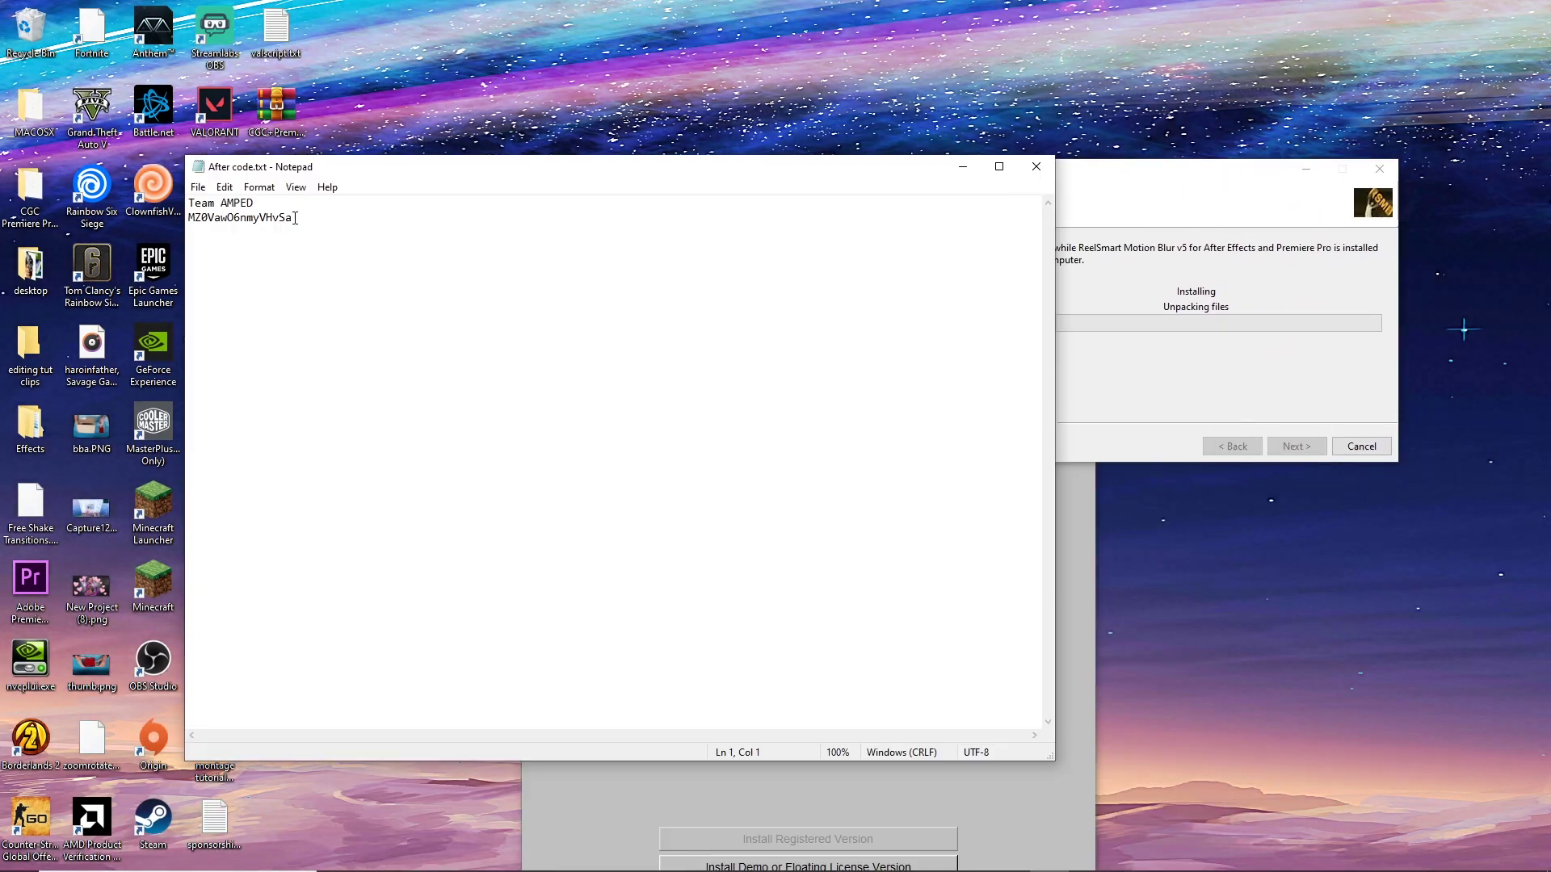
drag(252, 206, 189, 204)
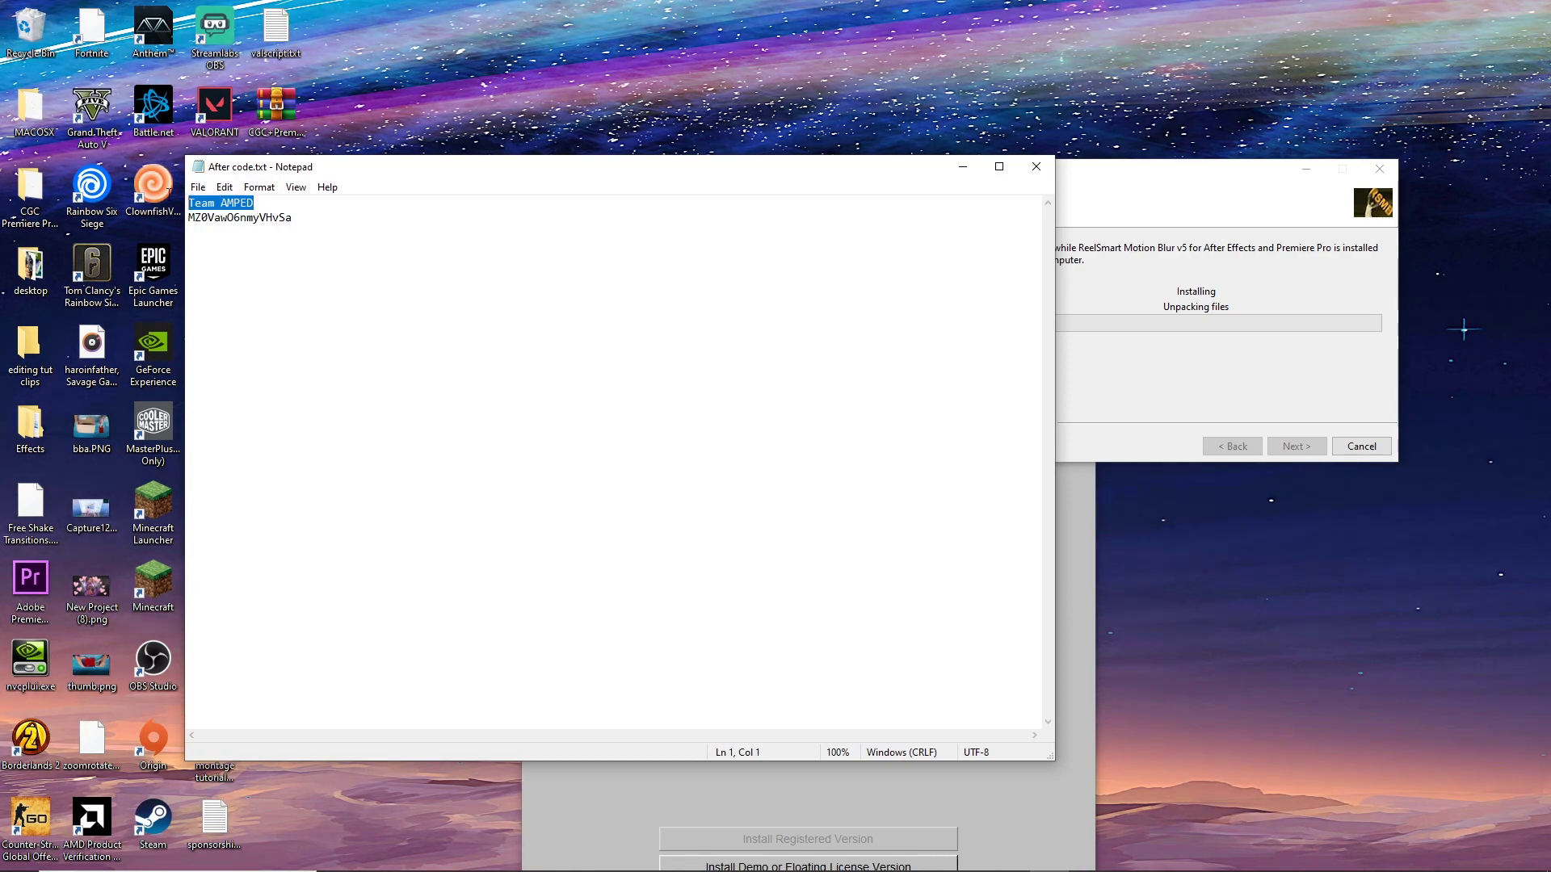
key(ctrl+c)
click(1087, 574)
click(840, 499)
key(ctrl+v)
Step: Copy the registration code from After code.txt into Registration Code, then close the RE:Vision Effects window
drag(318, 232, 186, 227)
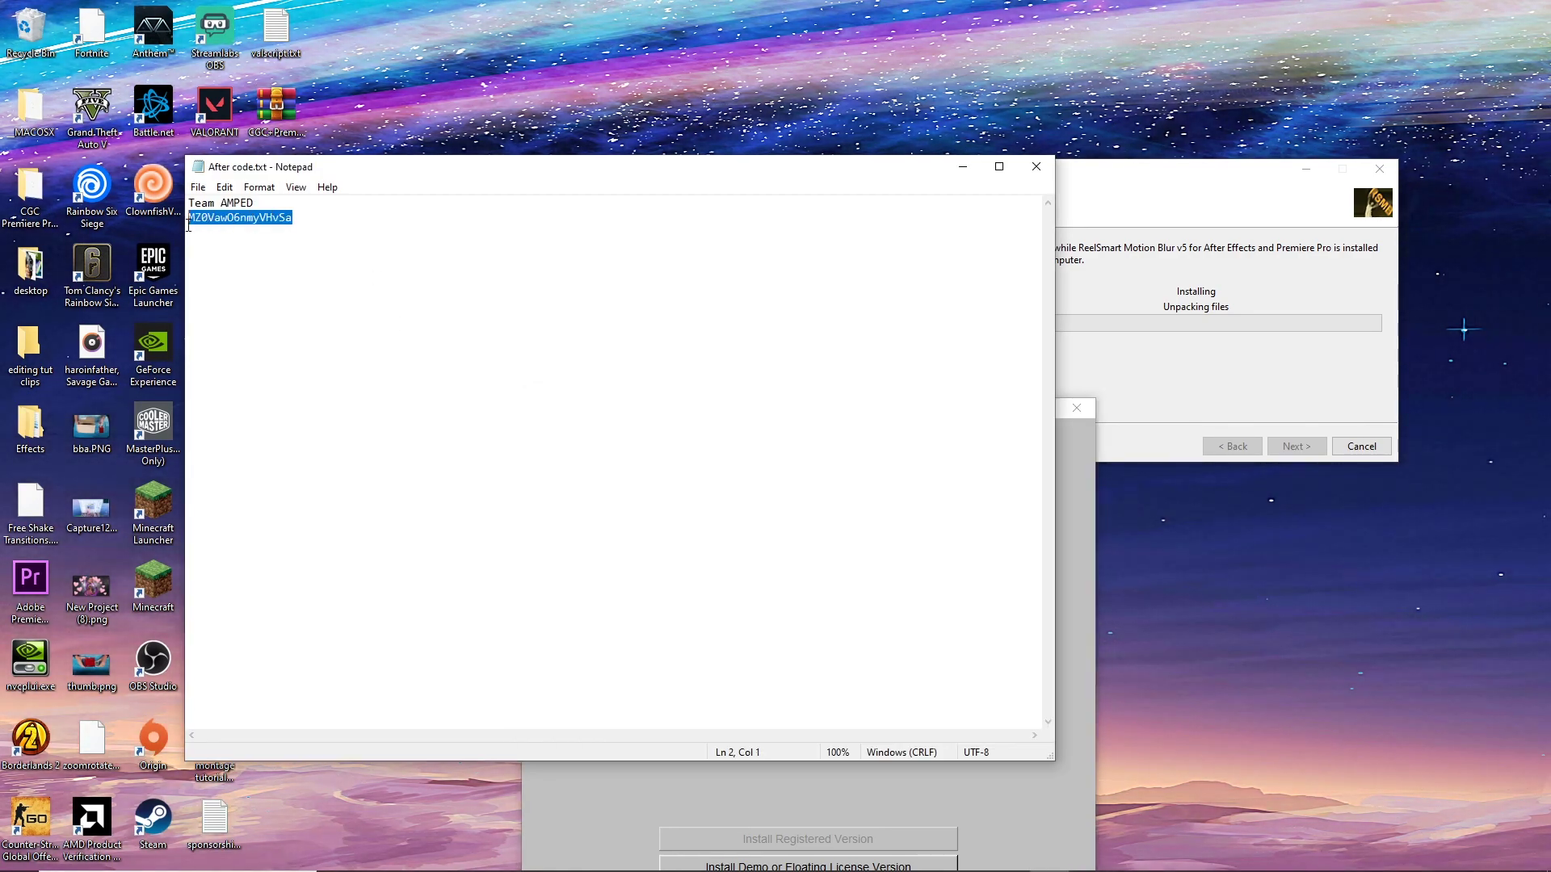
key(ctrl+c)
click(1063, 554)
click(738, 530)
key(ctrl+v)
drag(732, 407, 725, 264)
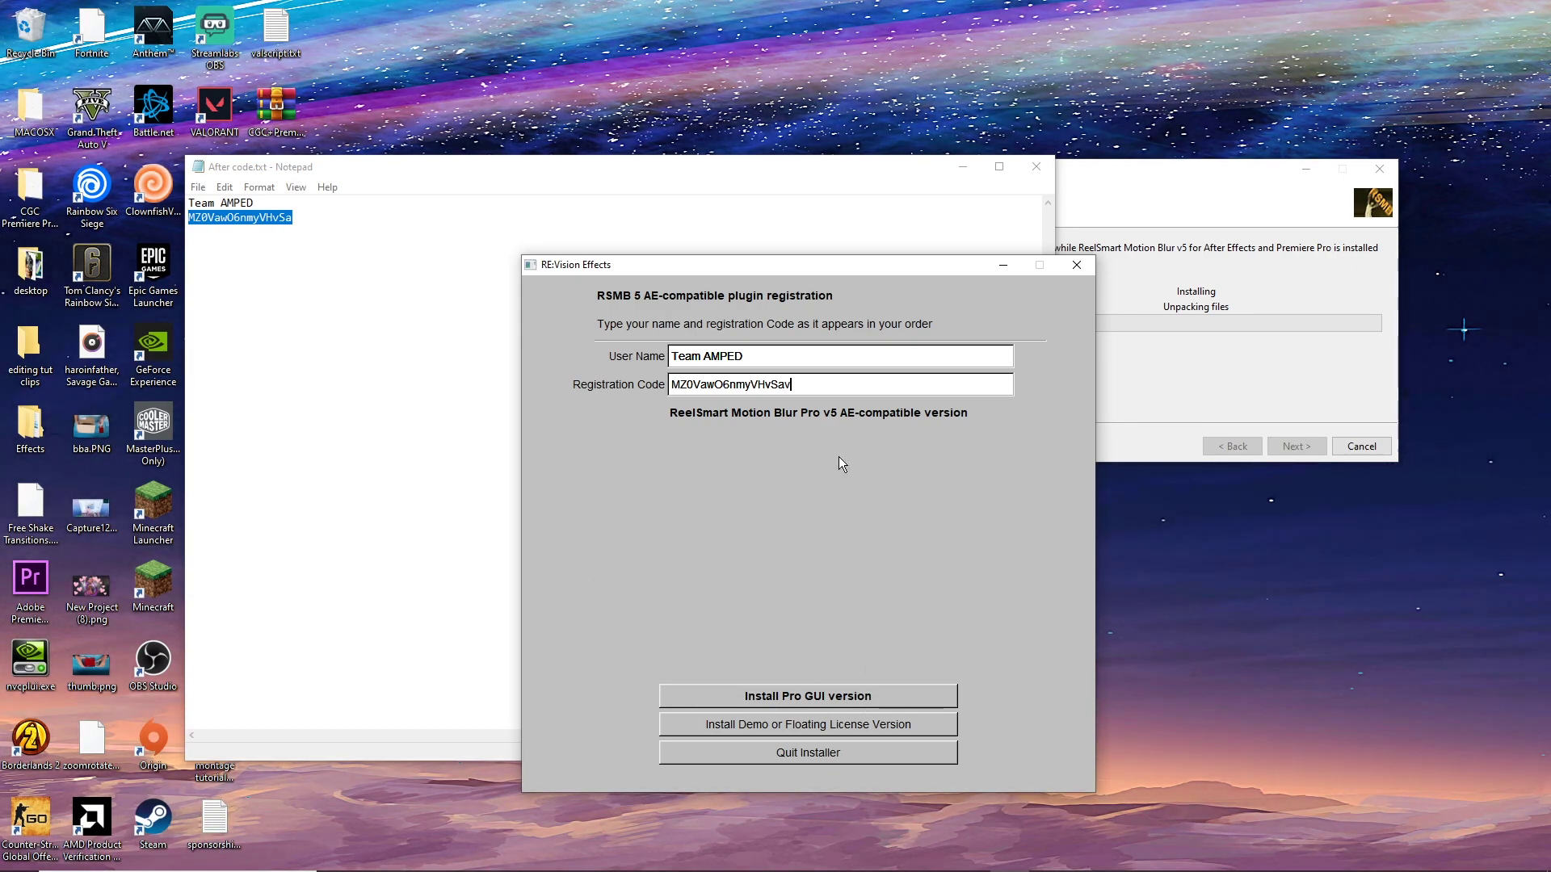
click(1075, 266)
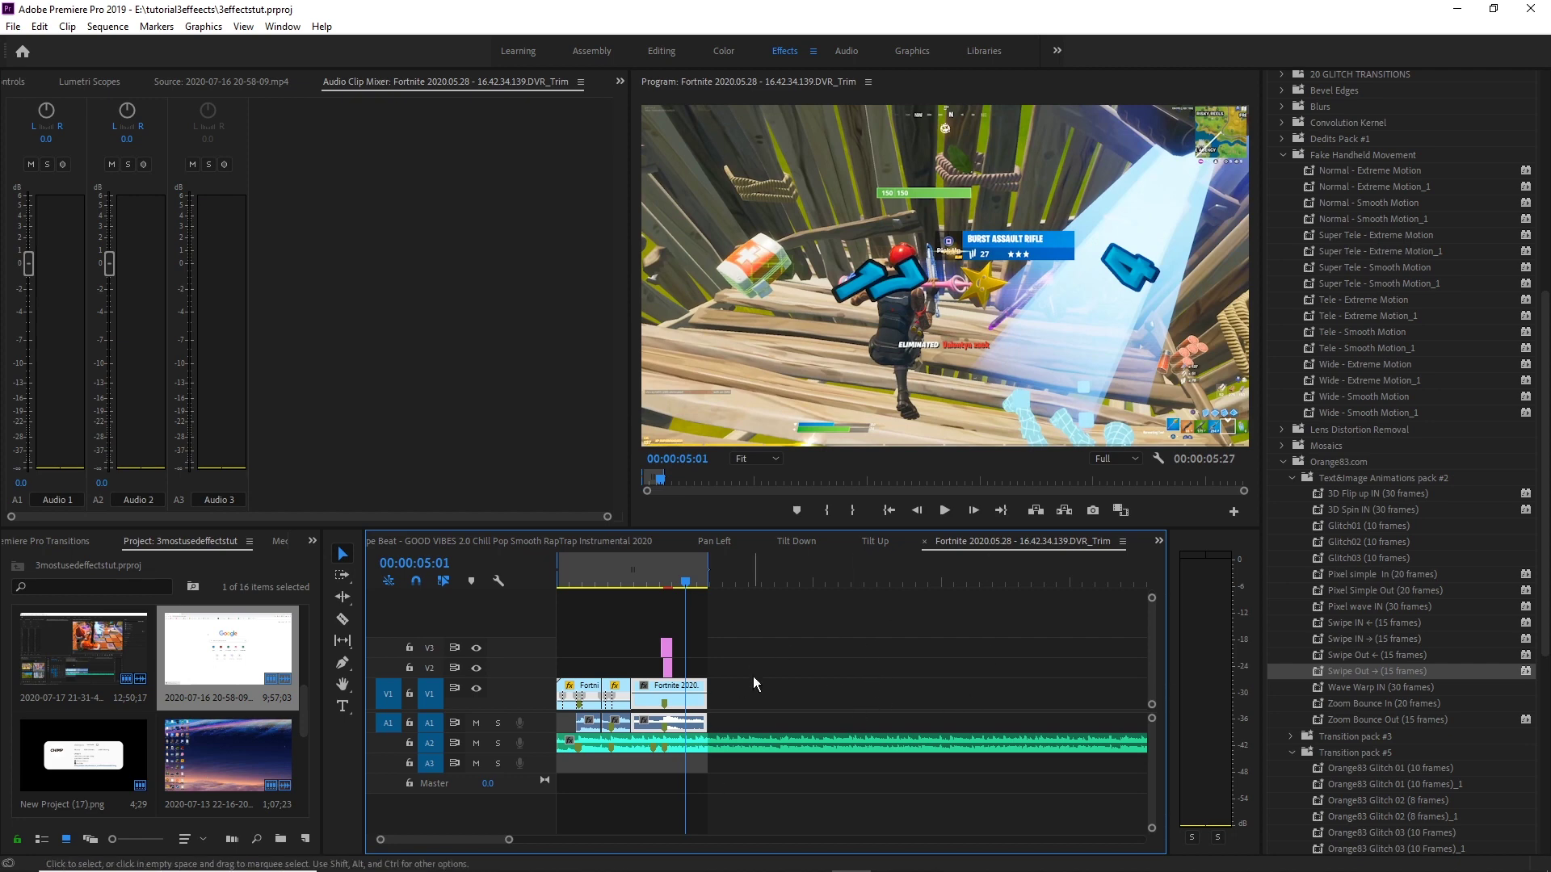
Step: Switch to Premiere Pro, save the project and search the effects for rsmb
key(ctrl+s)
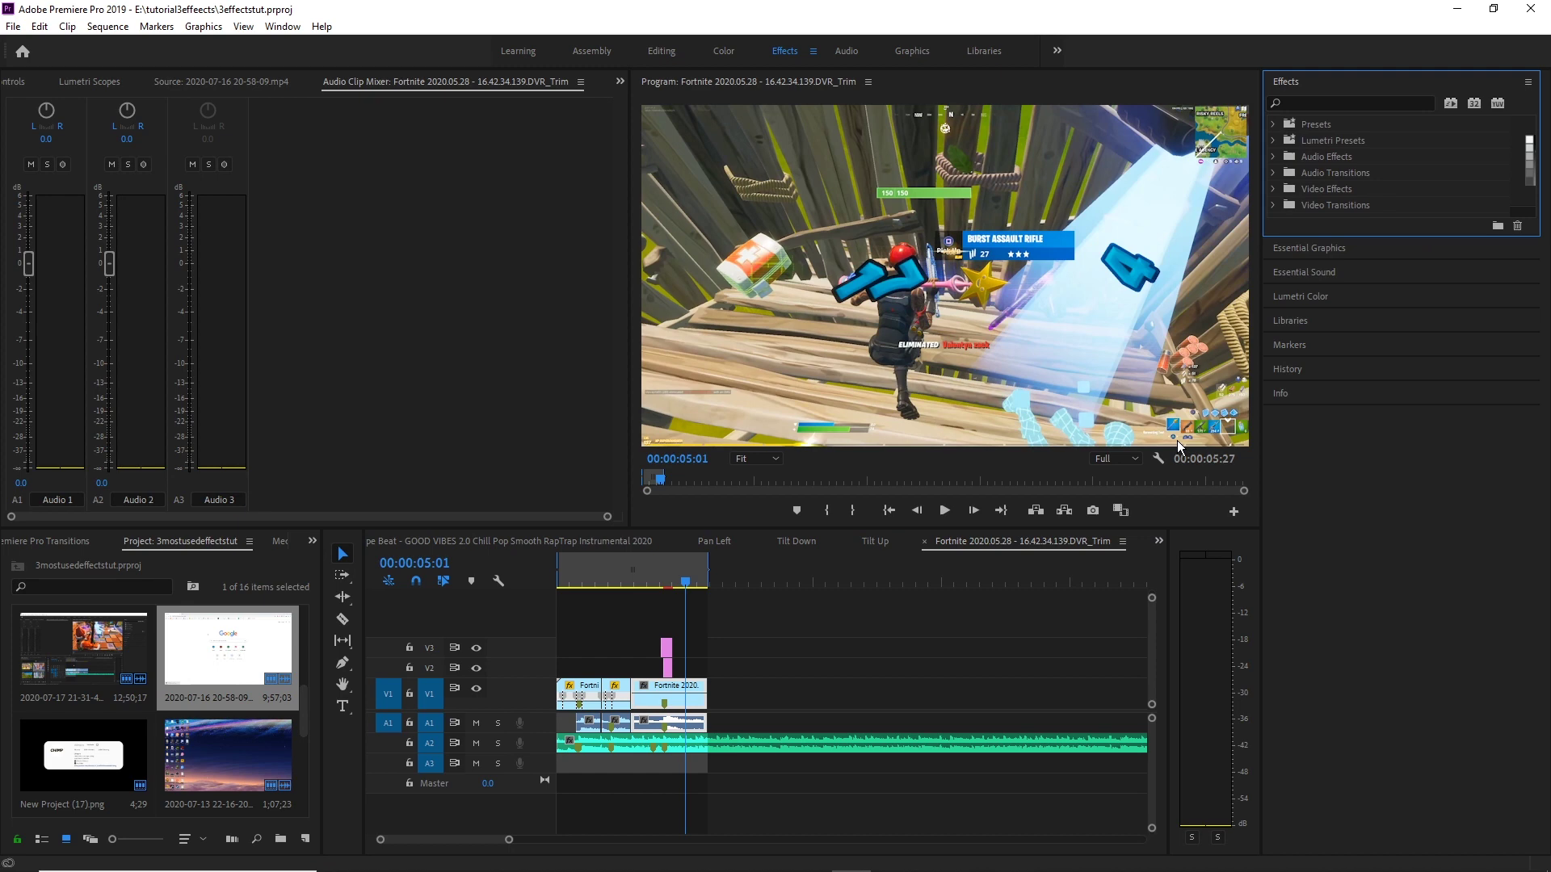
click(1300, 103)
text(rsm)
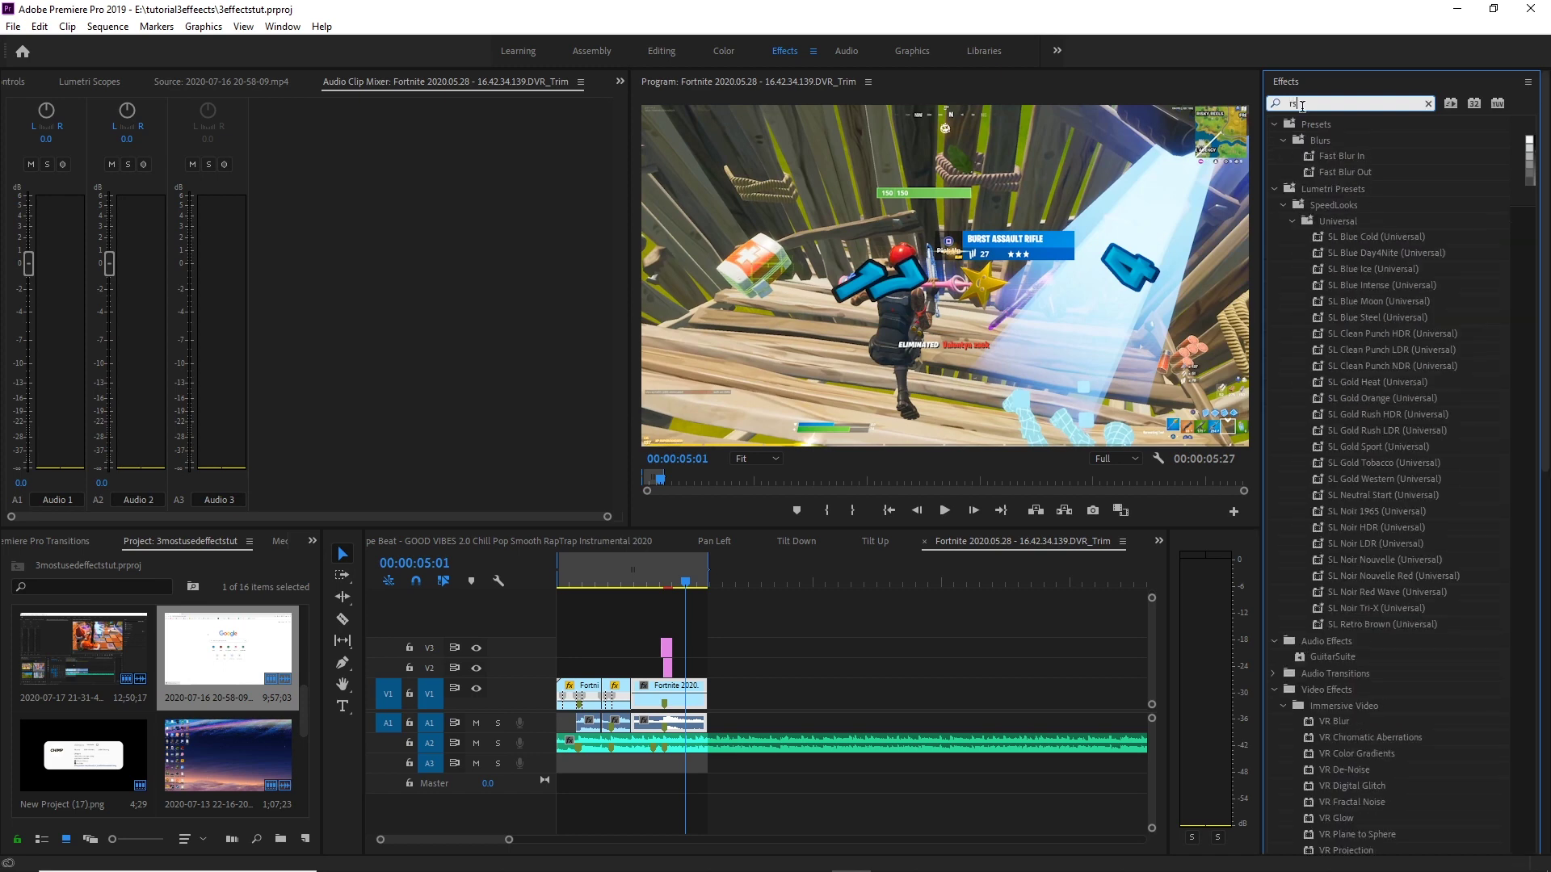
text(b)
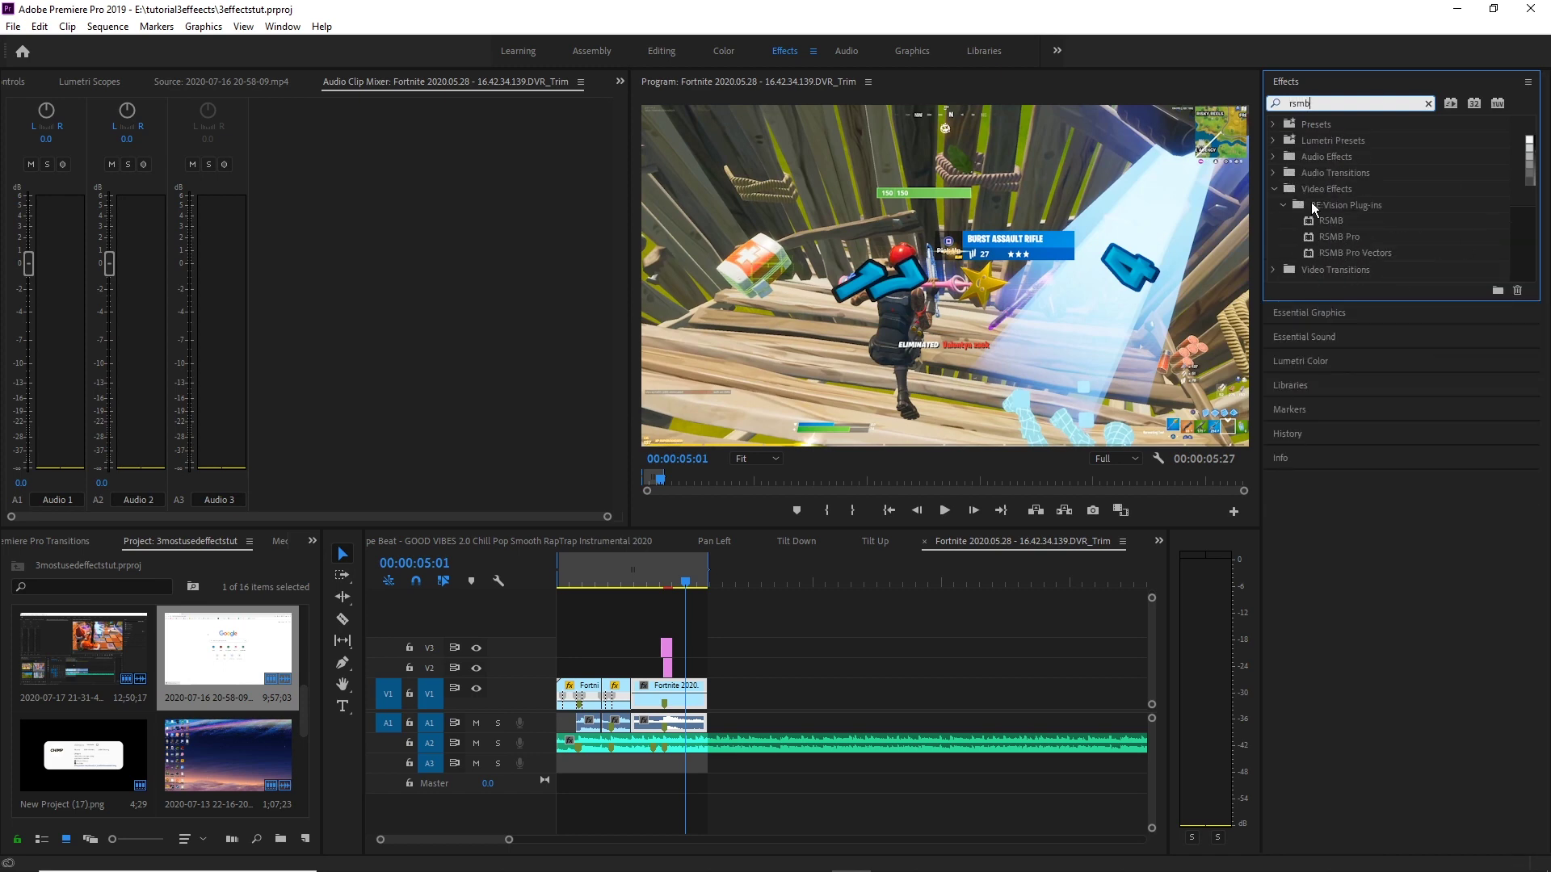
Step: Apply the RSMB effect to all three Fortnite clips on V1
click(641, 583)
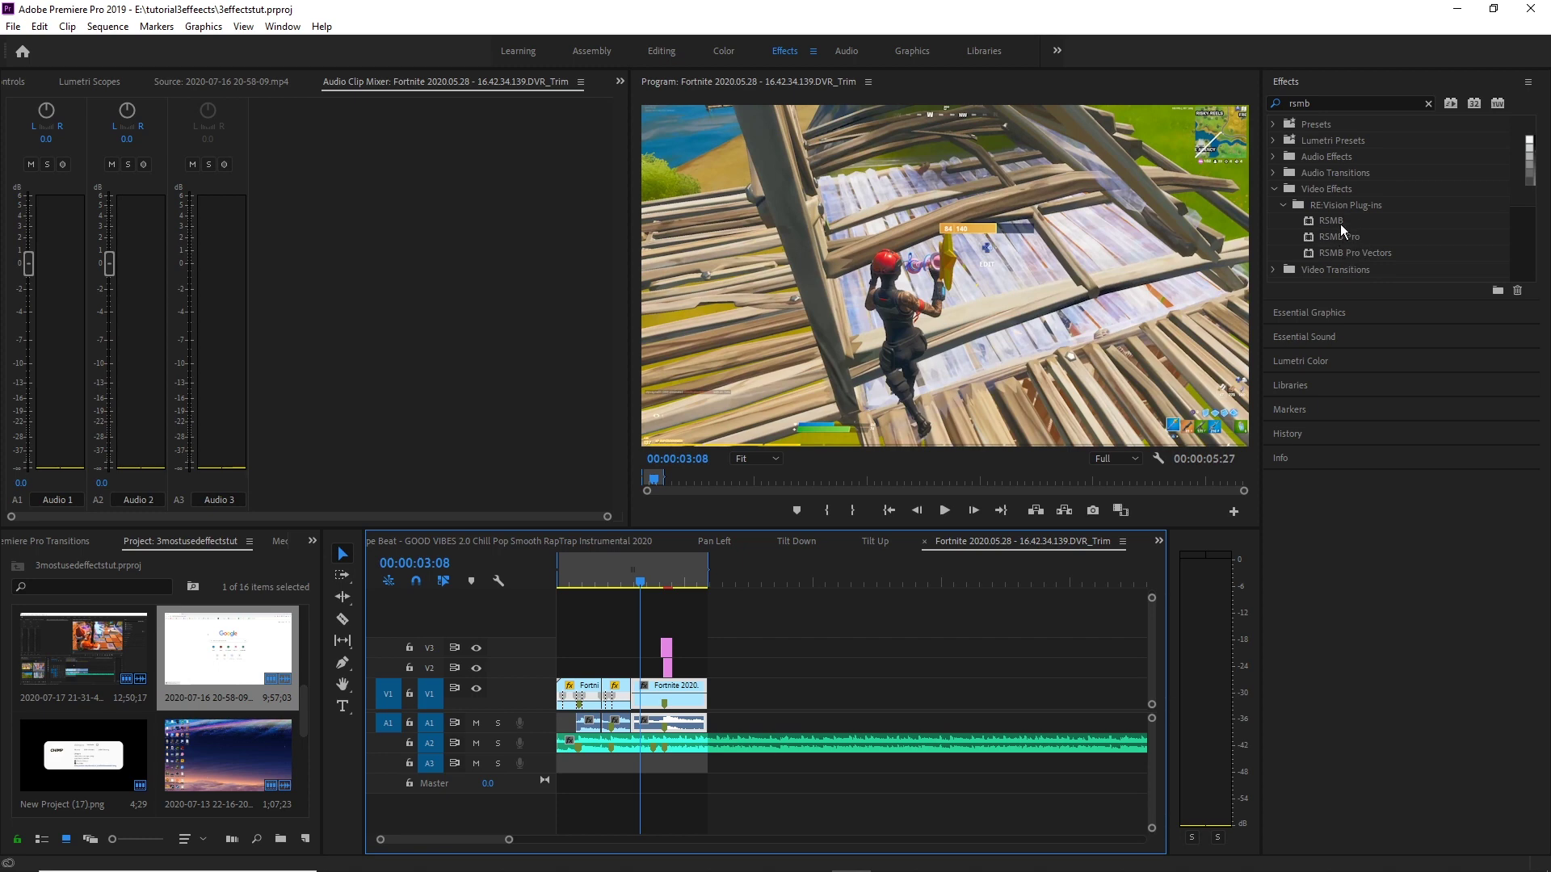
drag(1342, 223, 1243, 242)
drag(1351, 223, 617, 696)
drag(1364, 220, 577, 696)
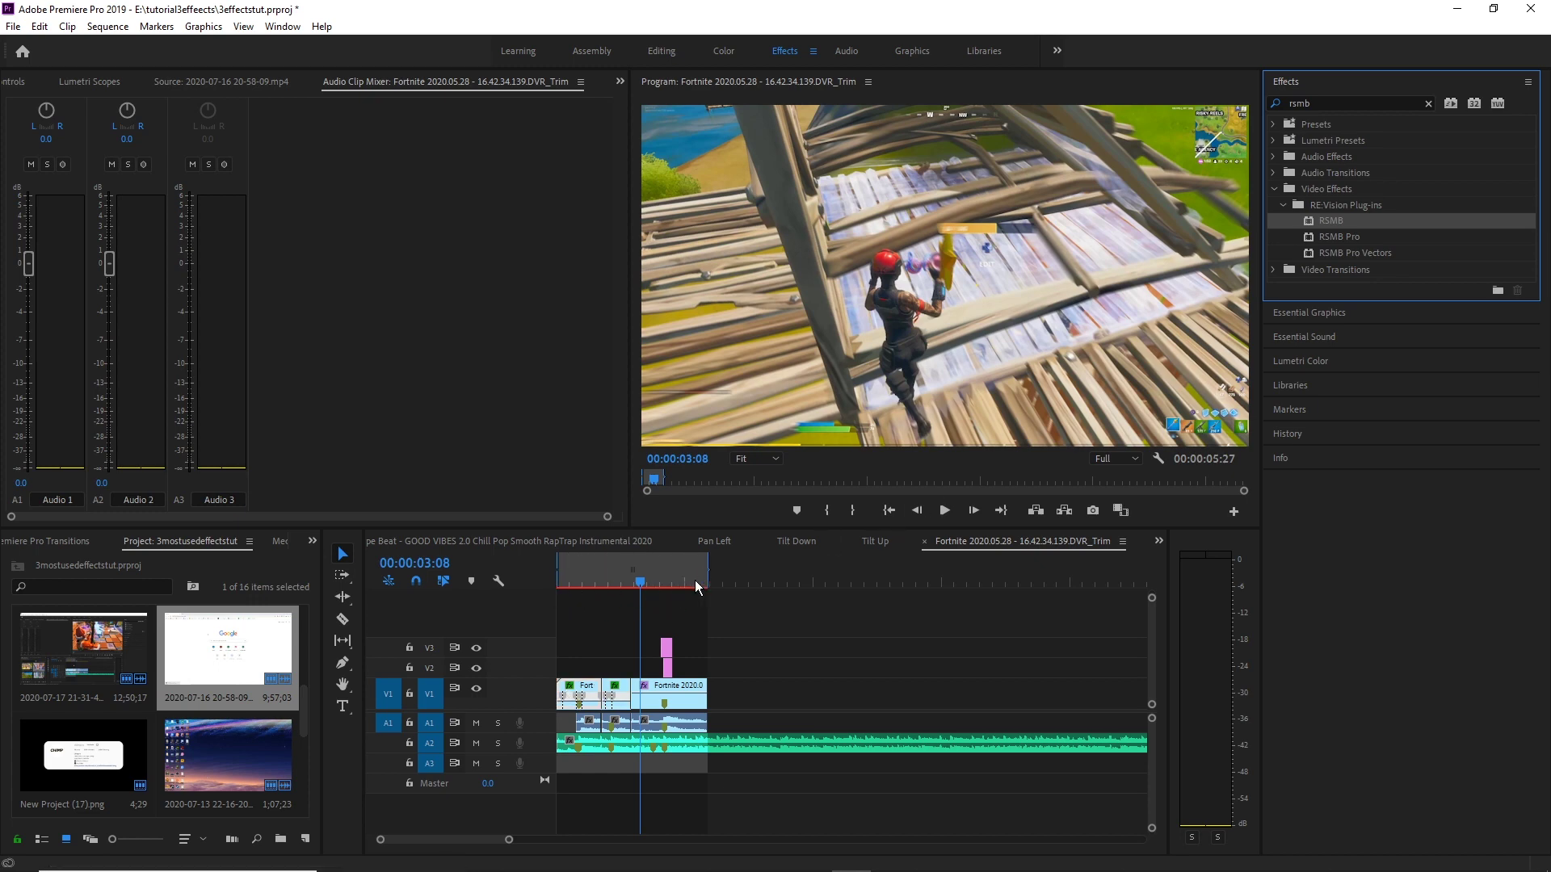
Step: Mark the sequence from 00:00:00:00 to 00:00:05:27 and render it In to Out
click(714, 632)
key(Home)
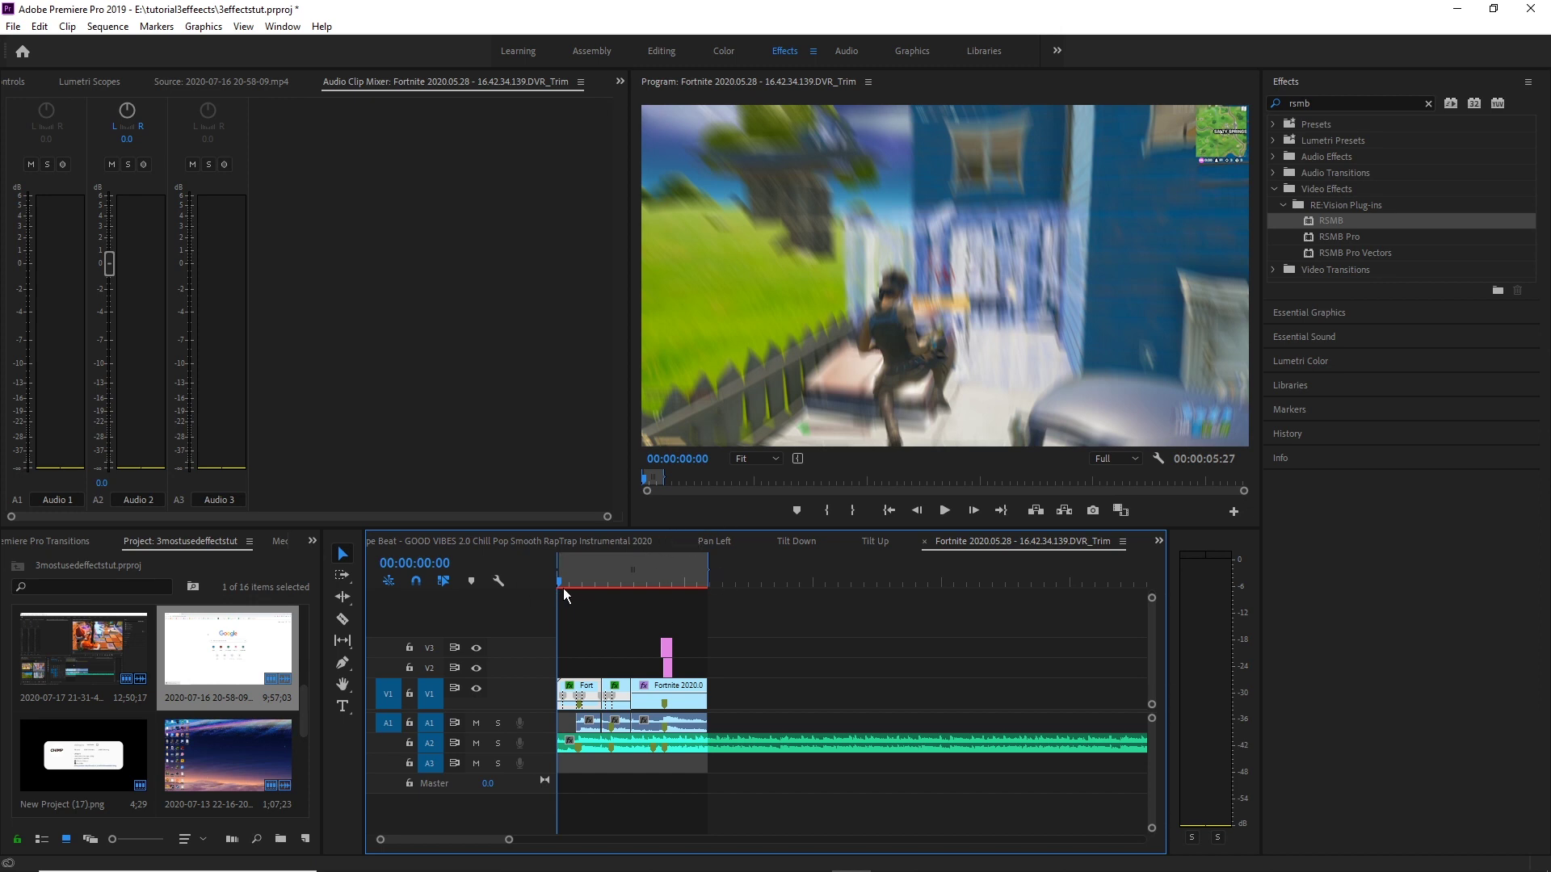
click(707, 581)
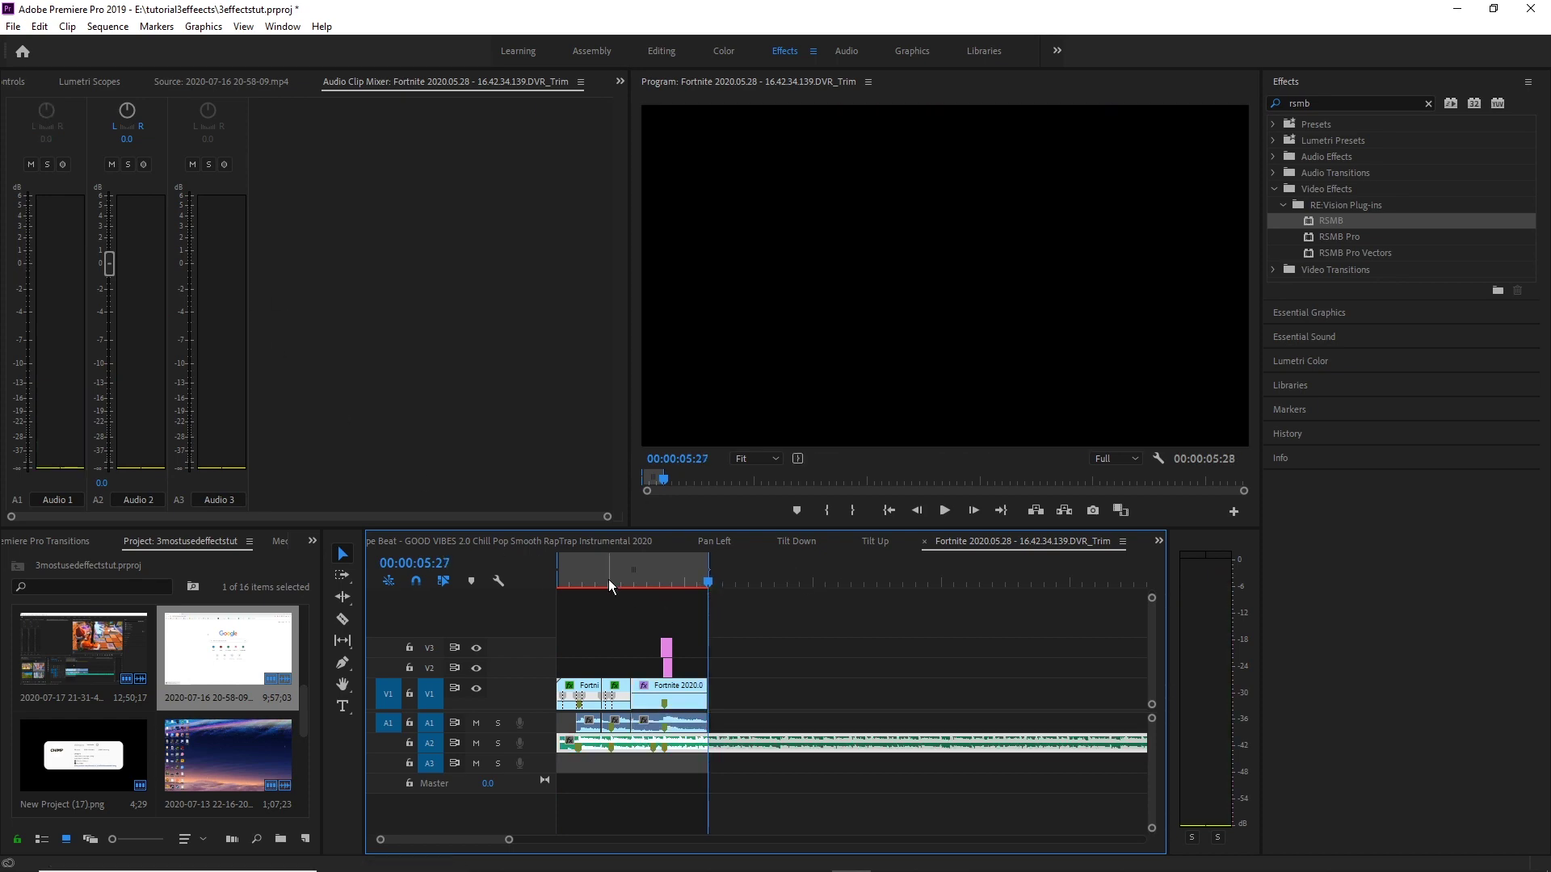
key(Home)
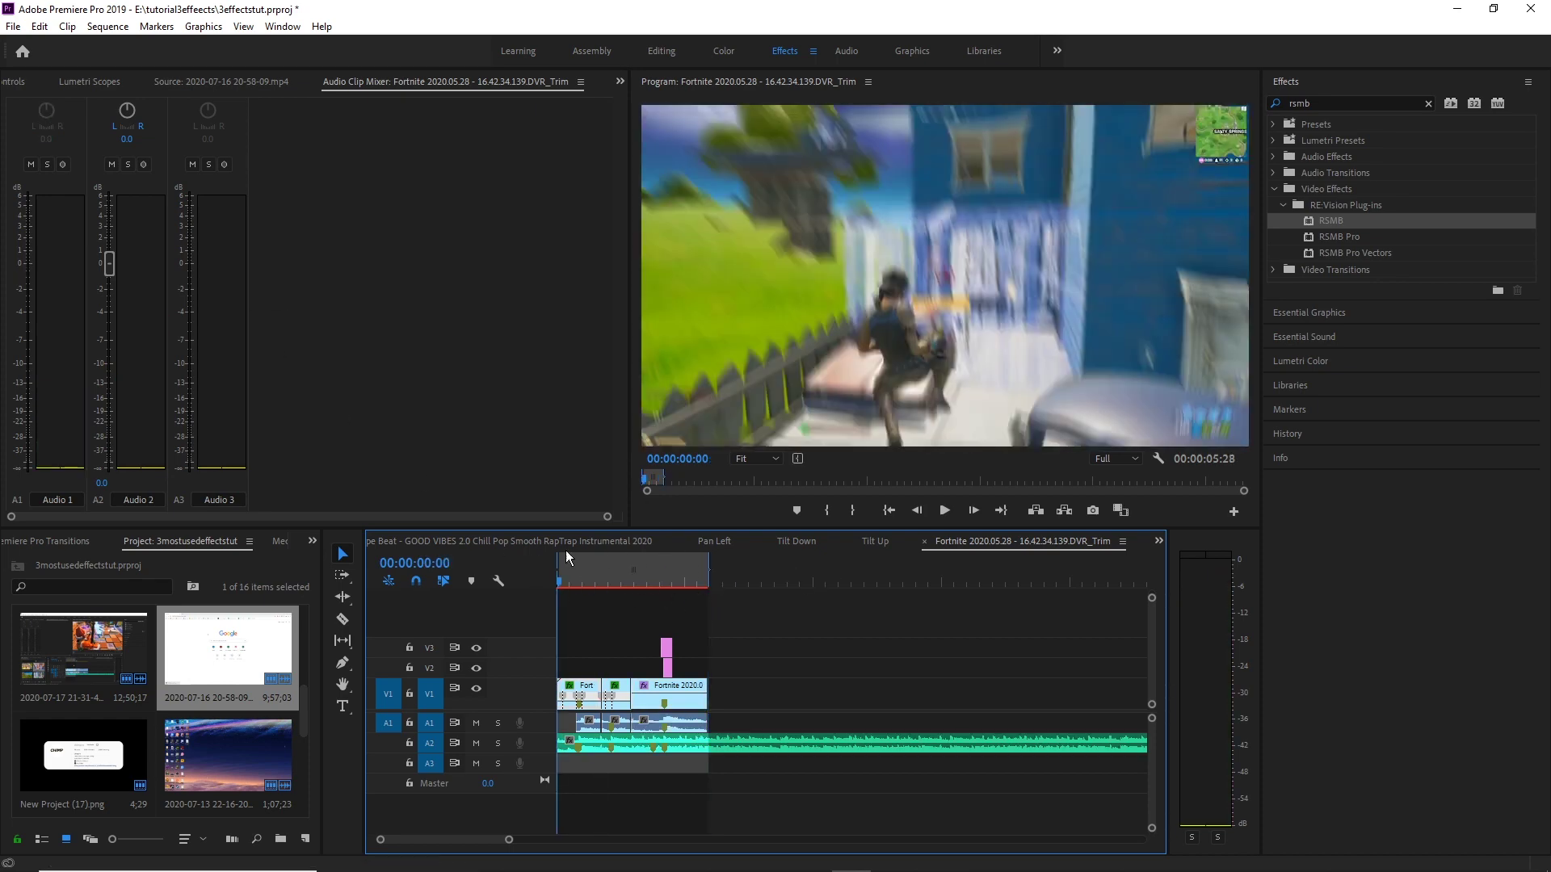
click(108, 26)
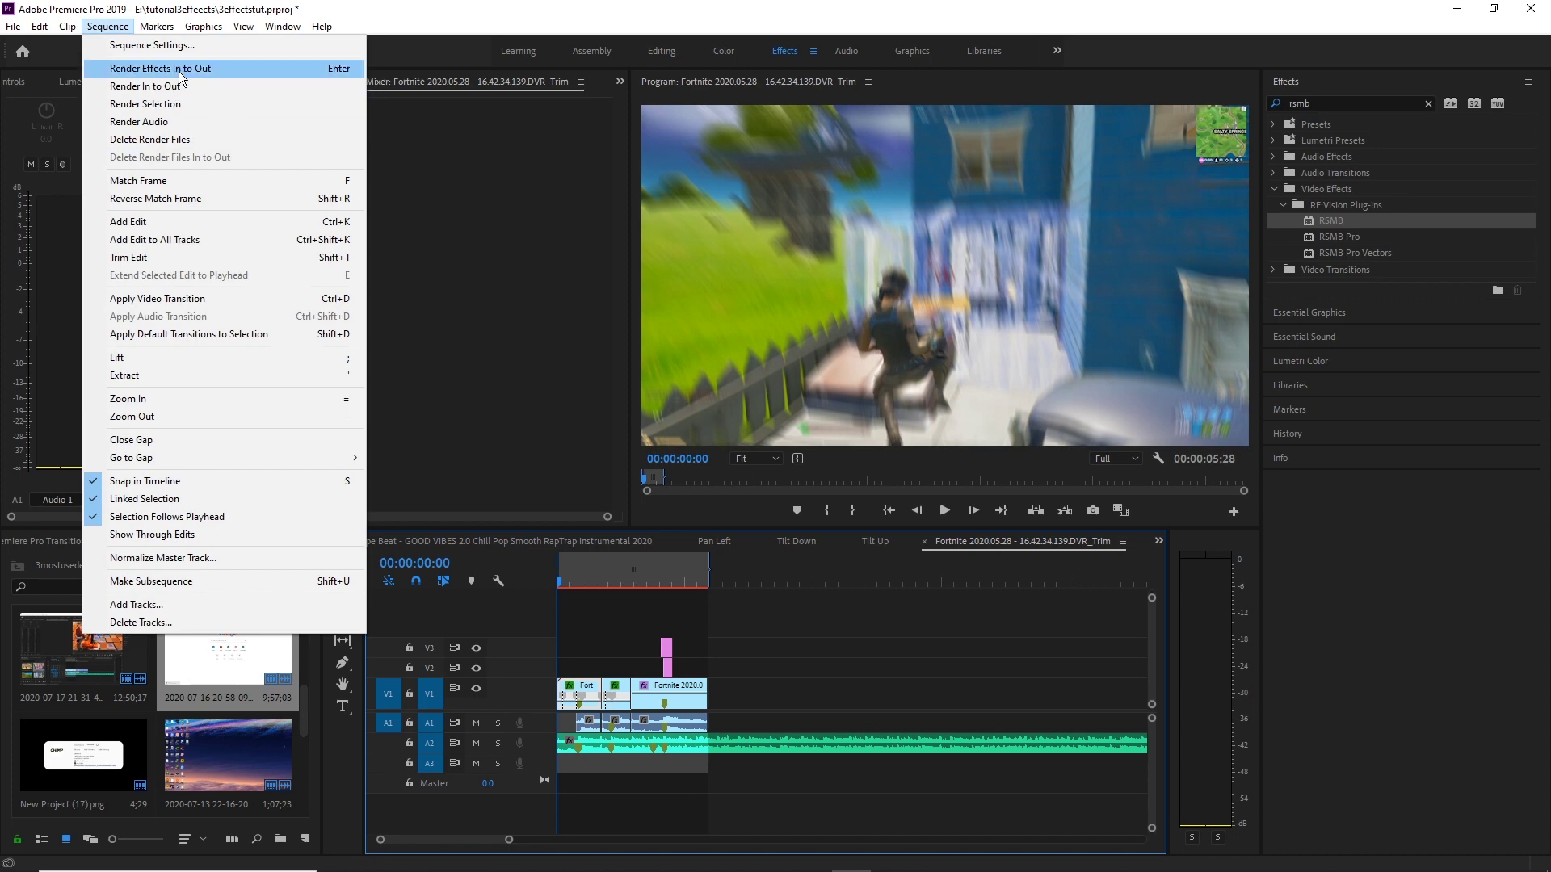
click(153, 86)
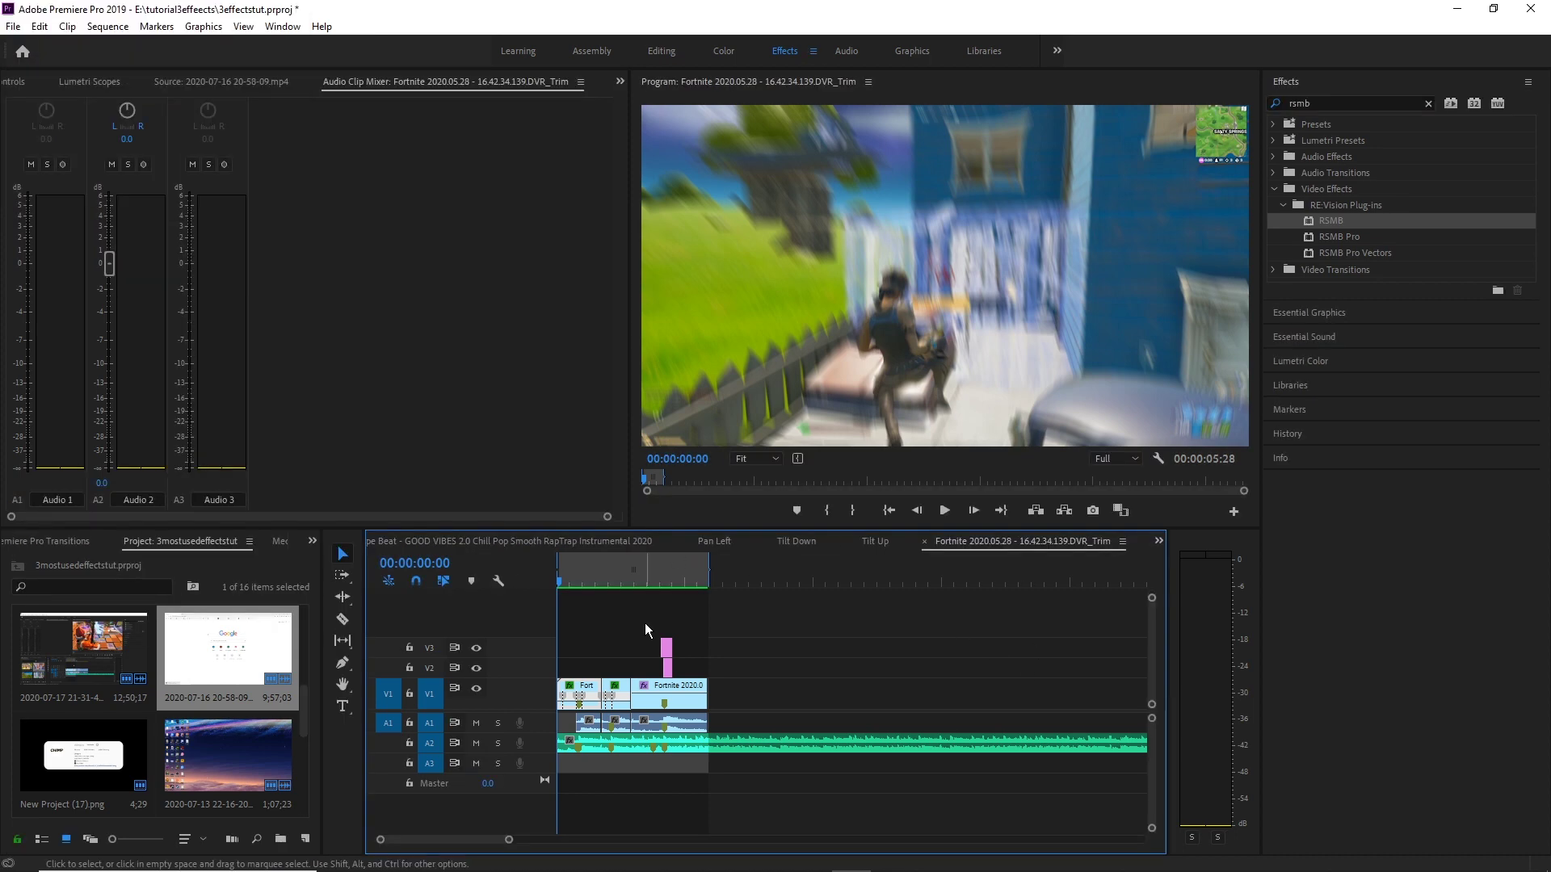
Step: Play the rendered sequence from the start and inspect the motion blur on the first two clips
click(602, 586)
drag(604, 592, 496, 588)
key(space)
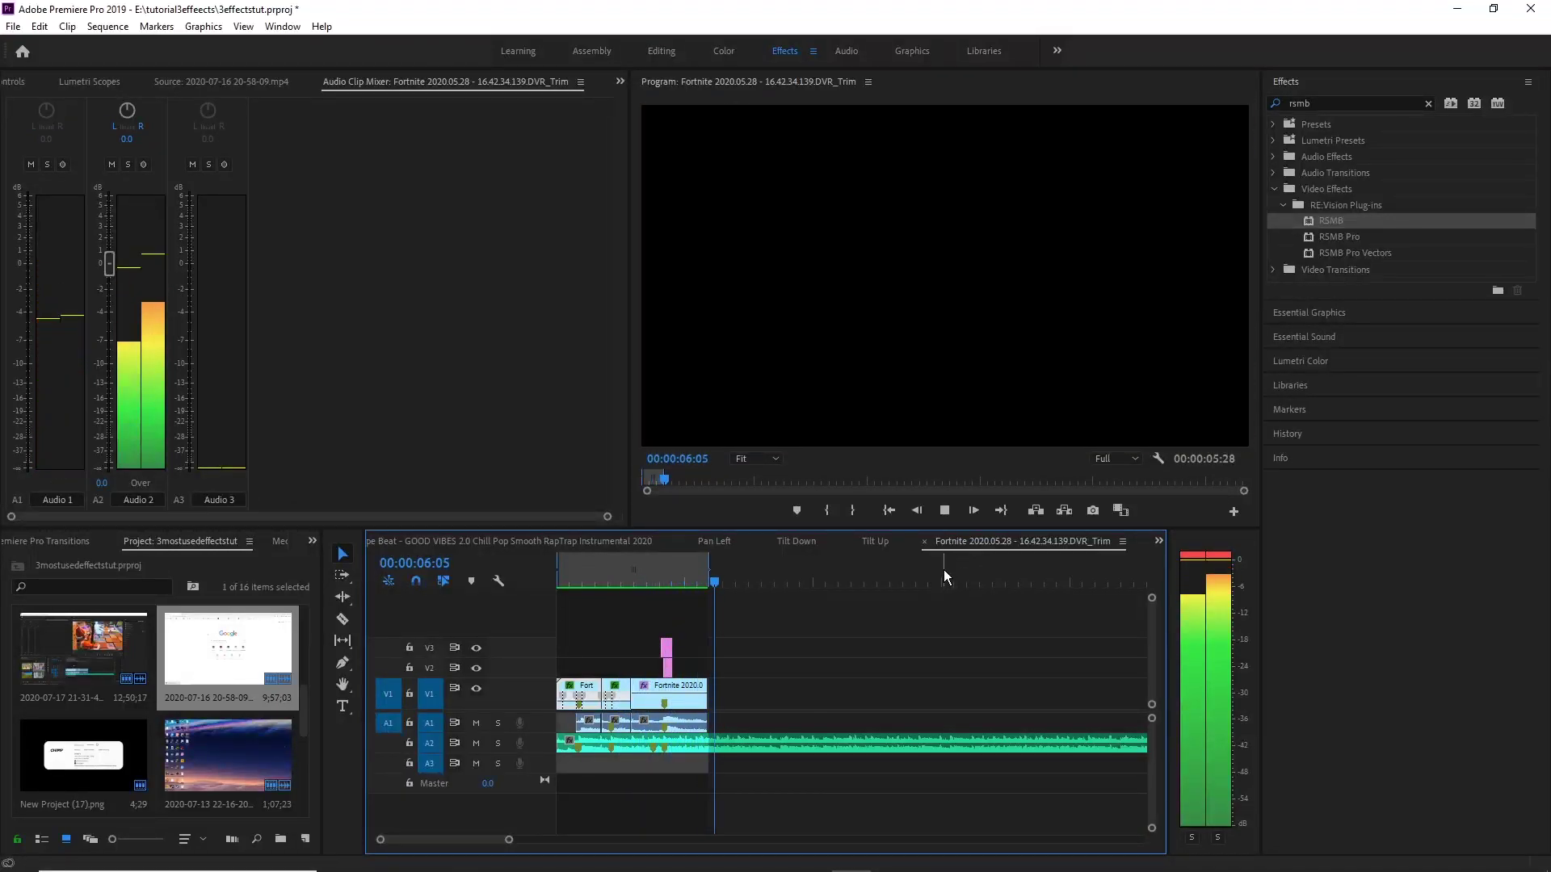
key(space)
click(597, 588)
click(607, 587)
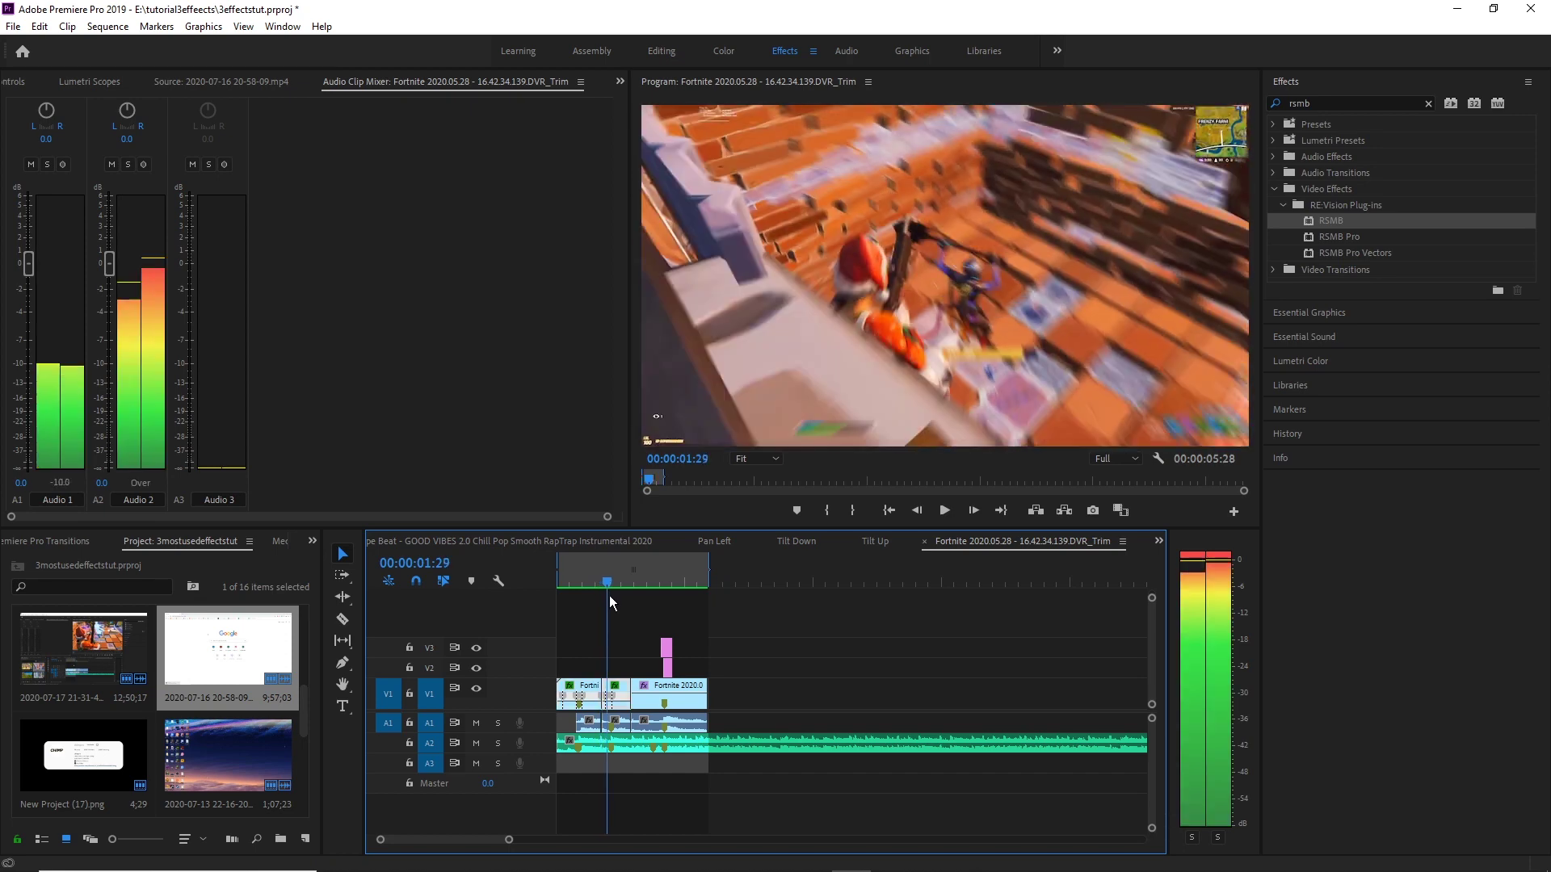
click(582, 581)
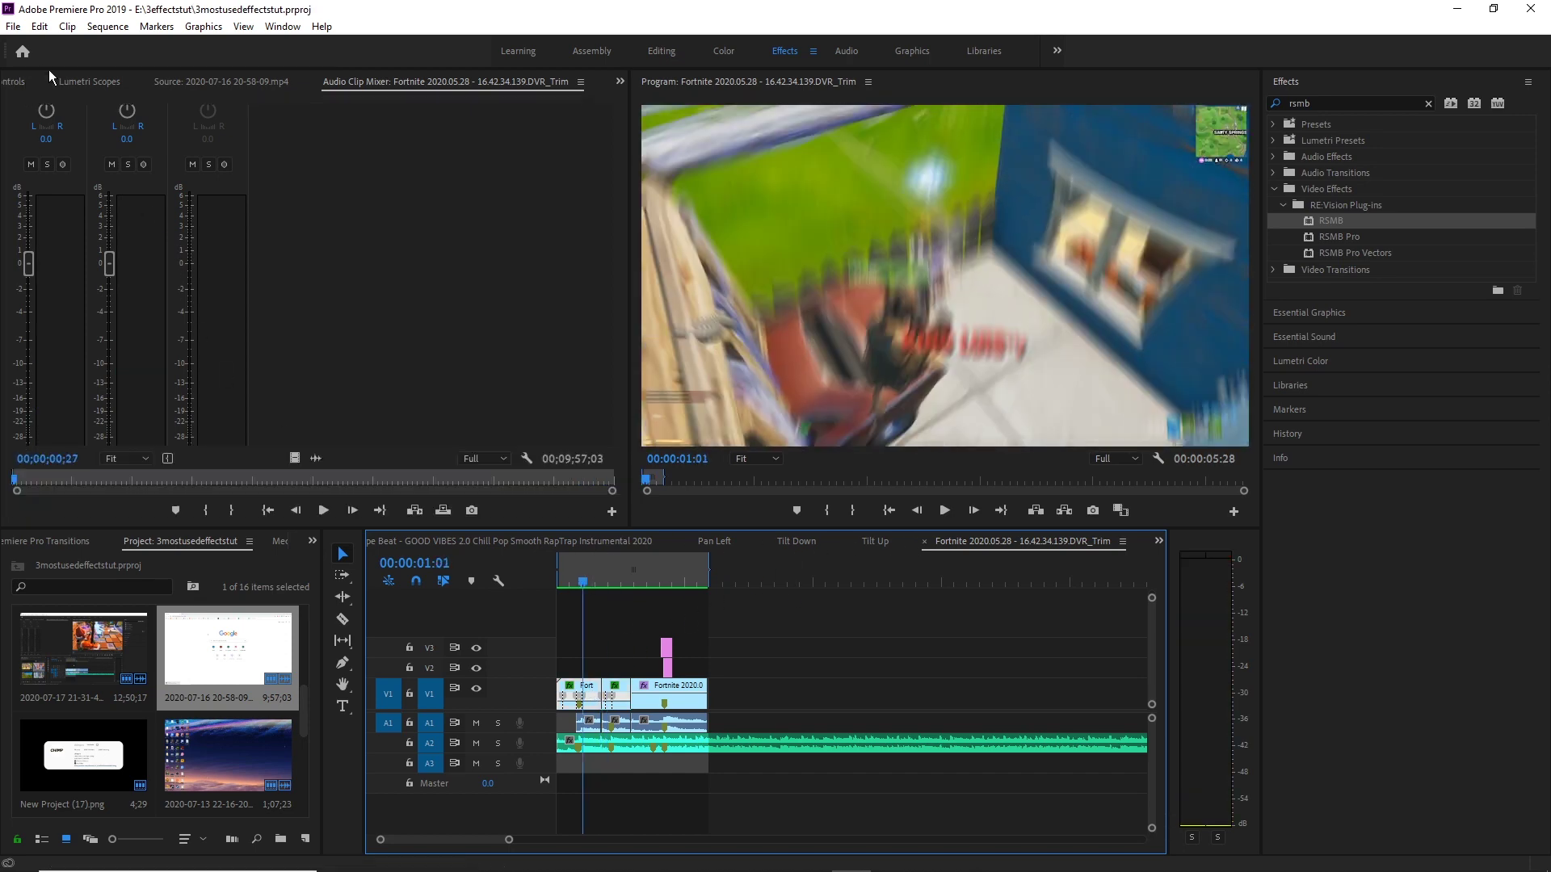
Step: Set the RSMB Blur Amount of the first V1 clip to 0.25
click(23, 77)
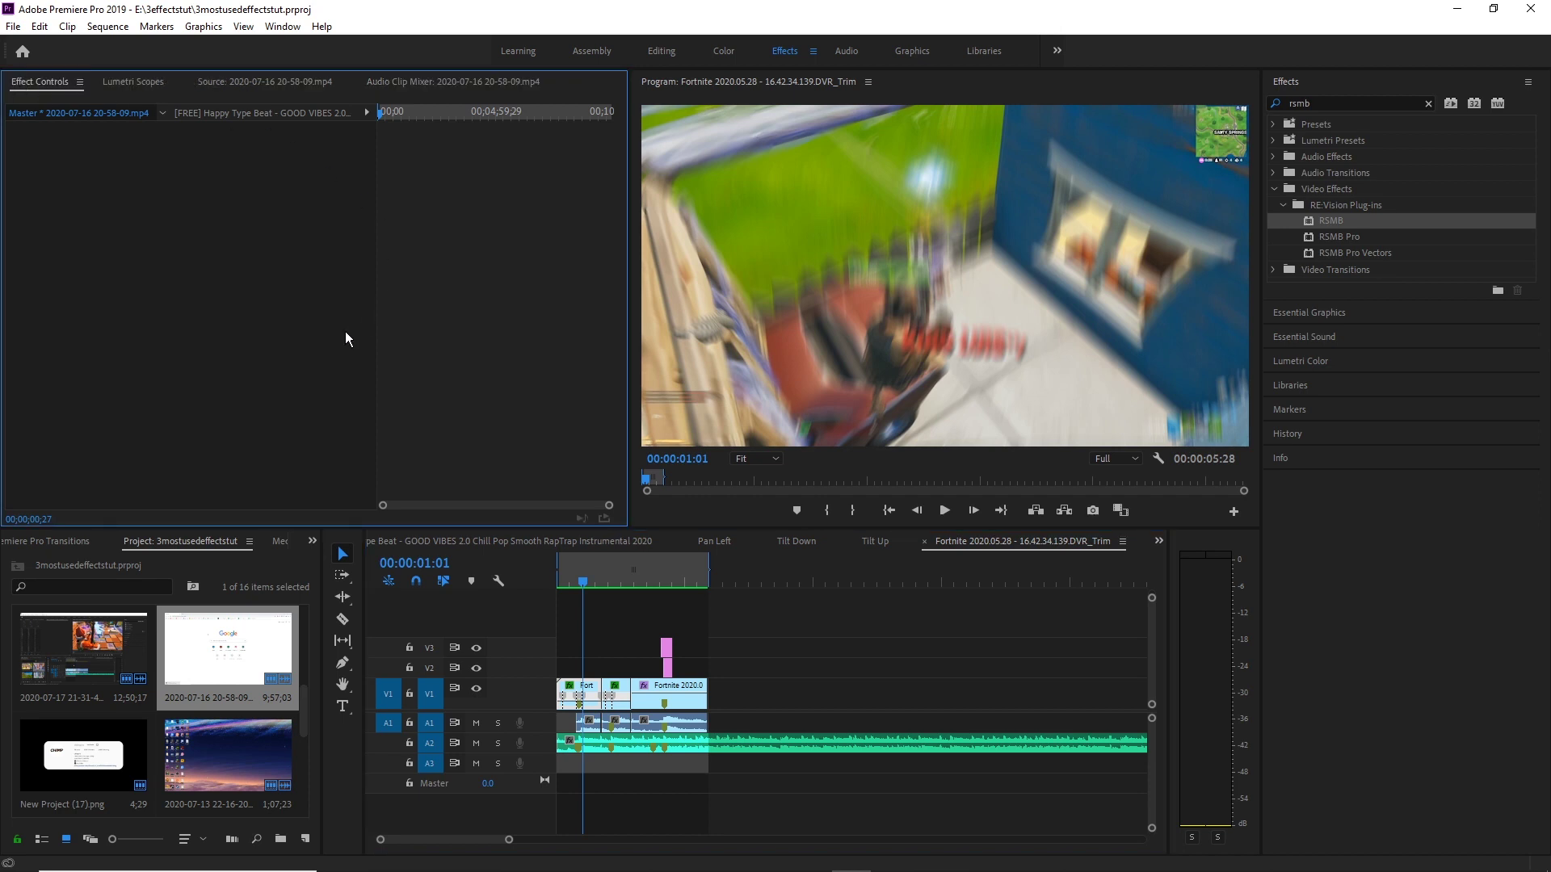
click(598, 659)
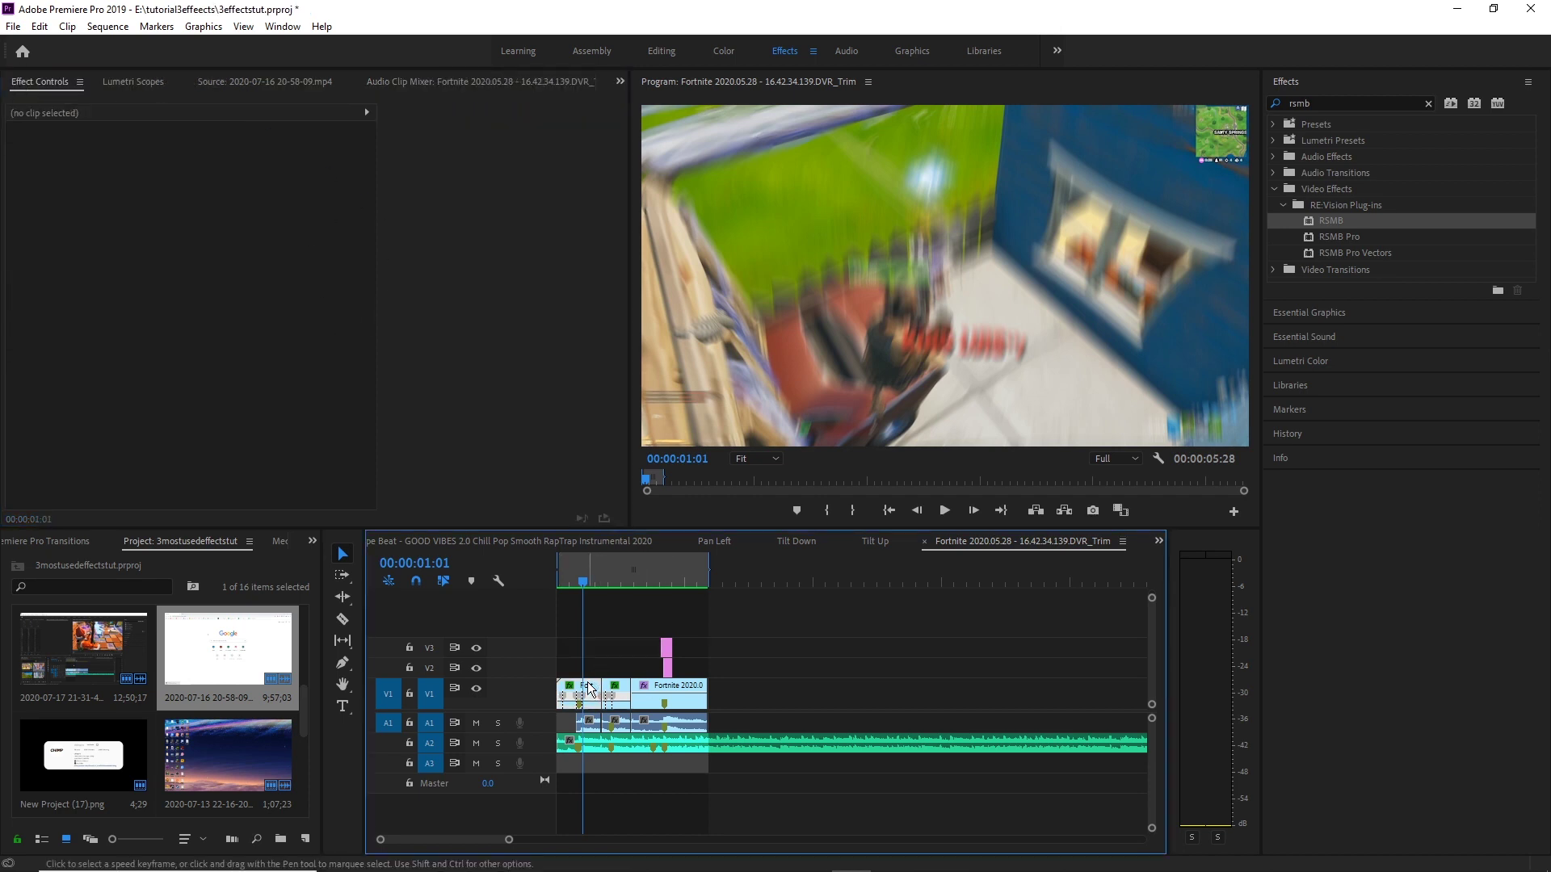
click(589, 688)
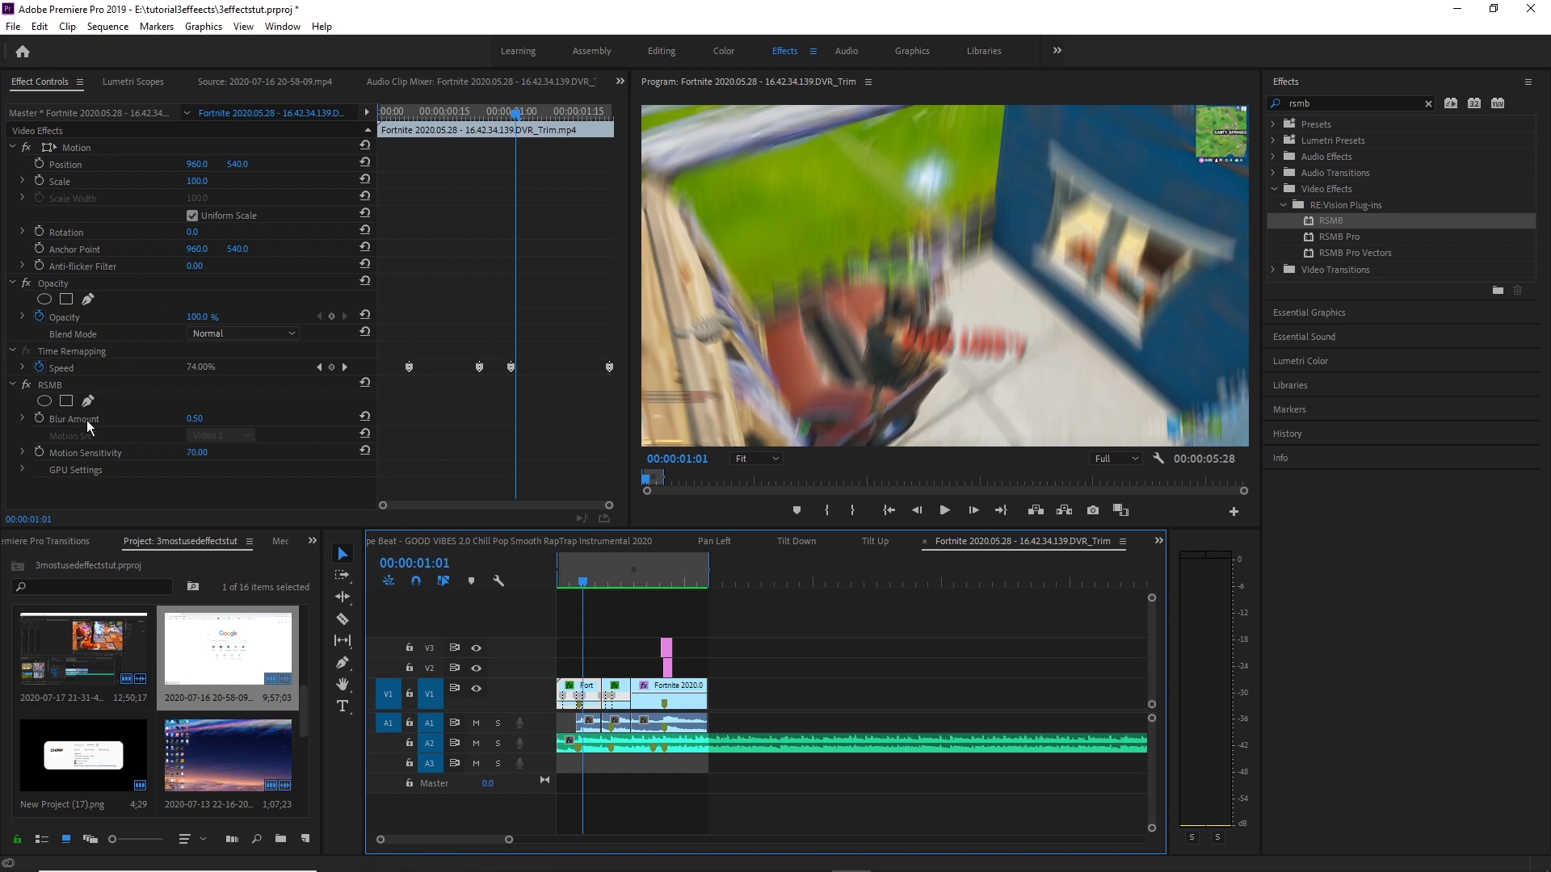
click(196, 418)
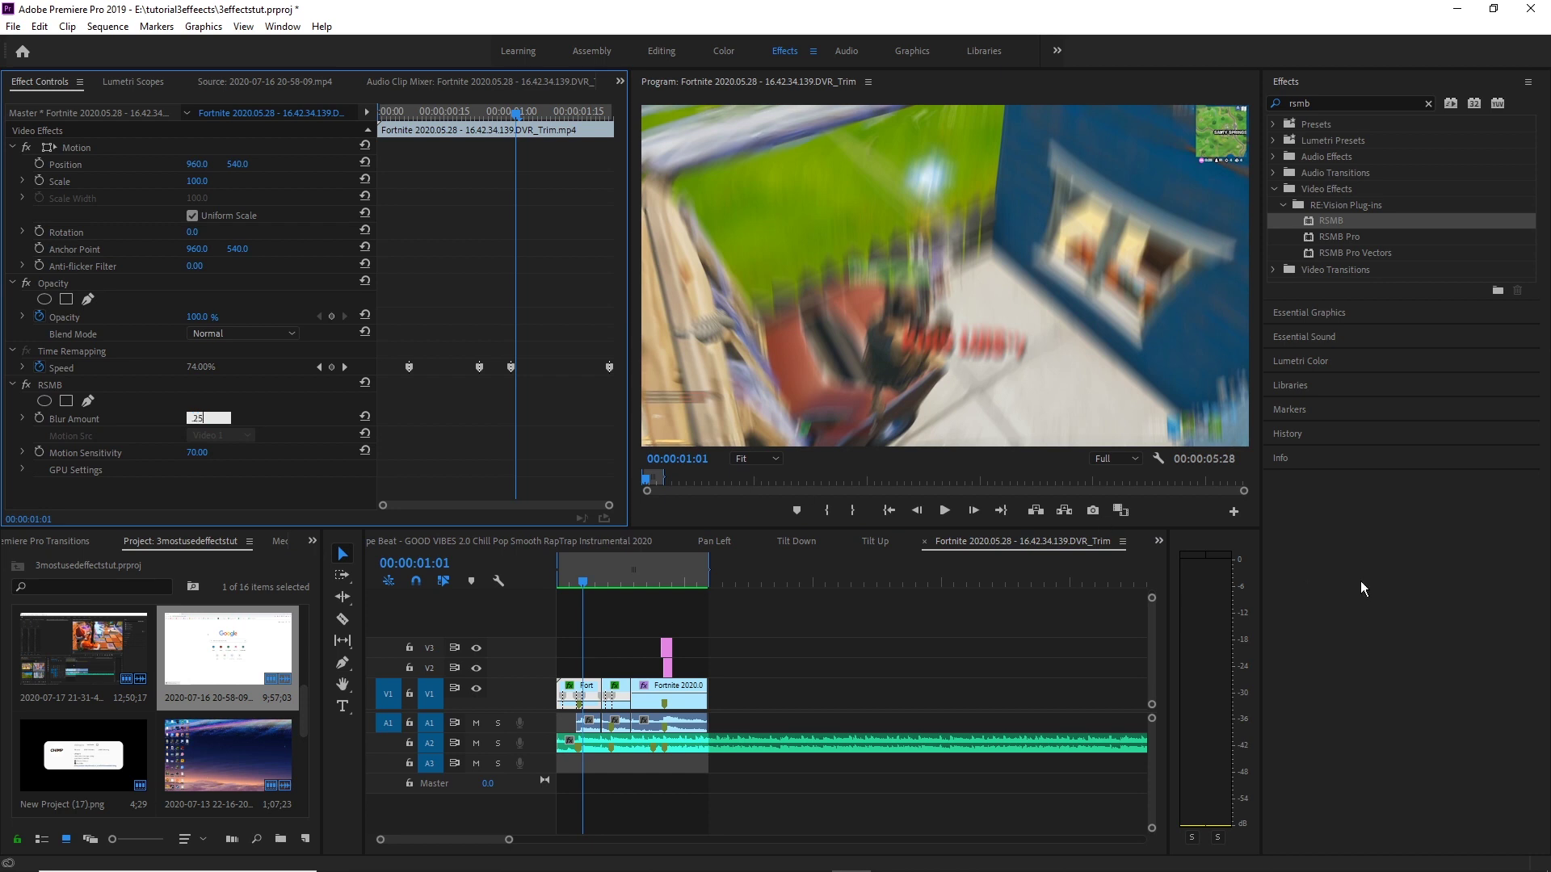
key(Return)
Step: Set the RSMB Blur Amount of the second and third V1 clips to 0.25
click(618, 686)
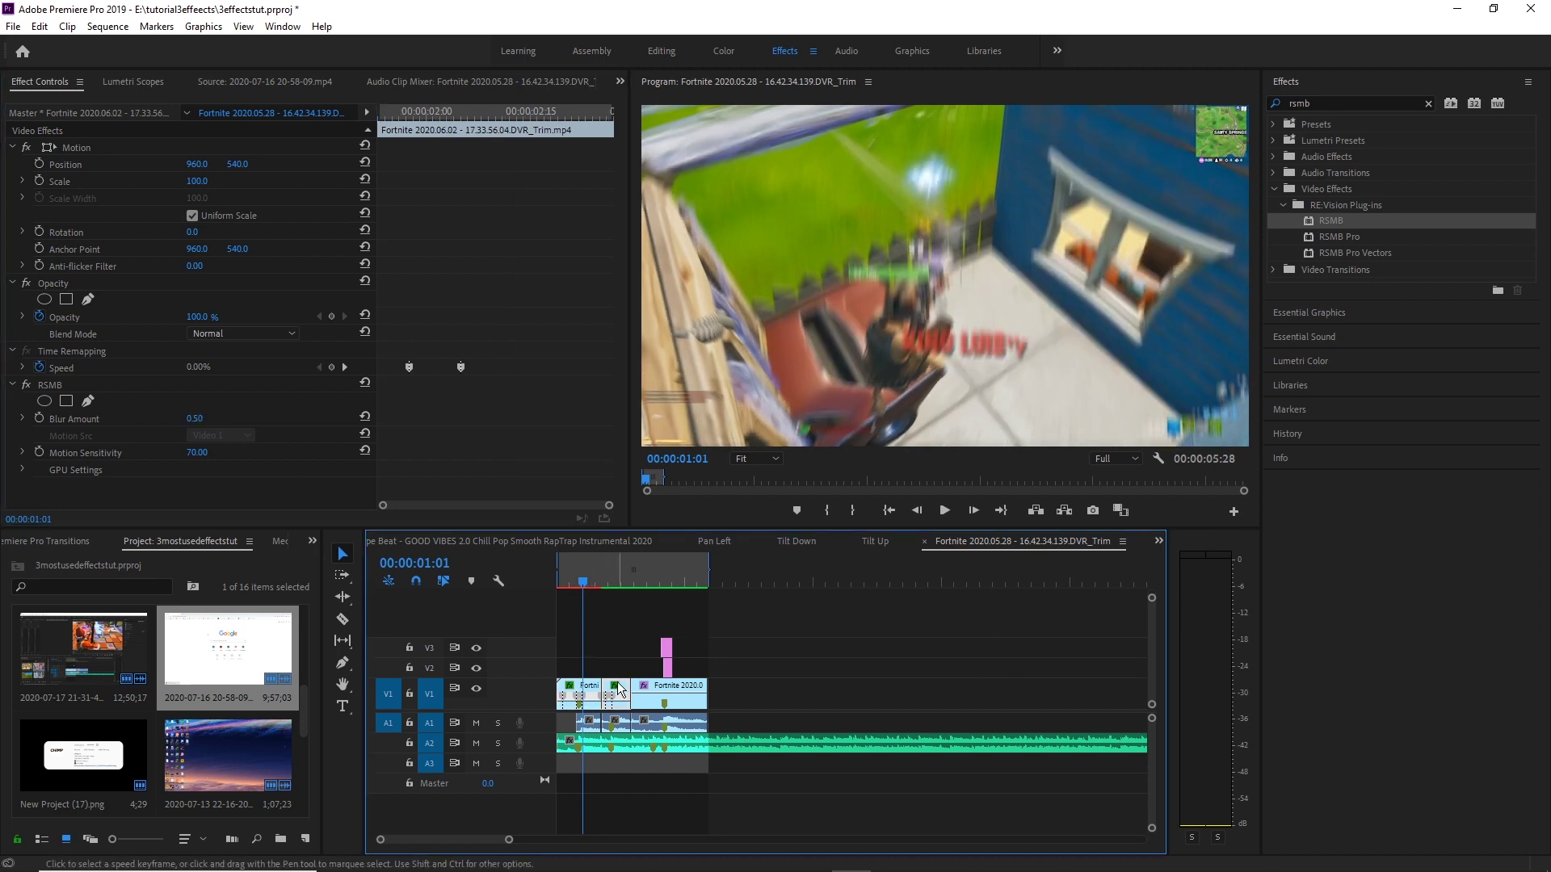
click(622, 581)
click(207, 417)
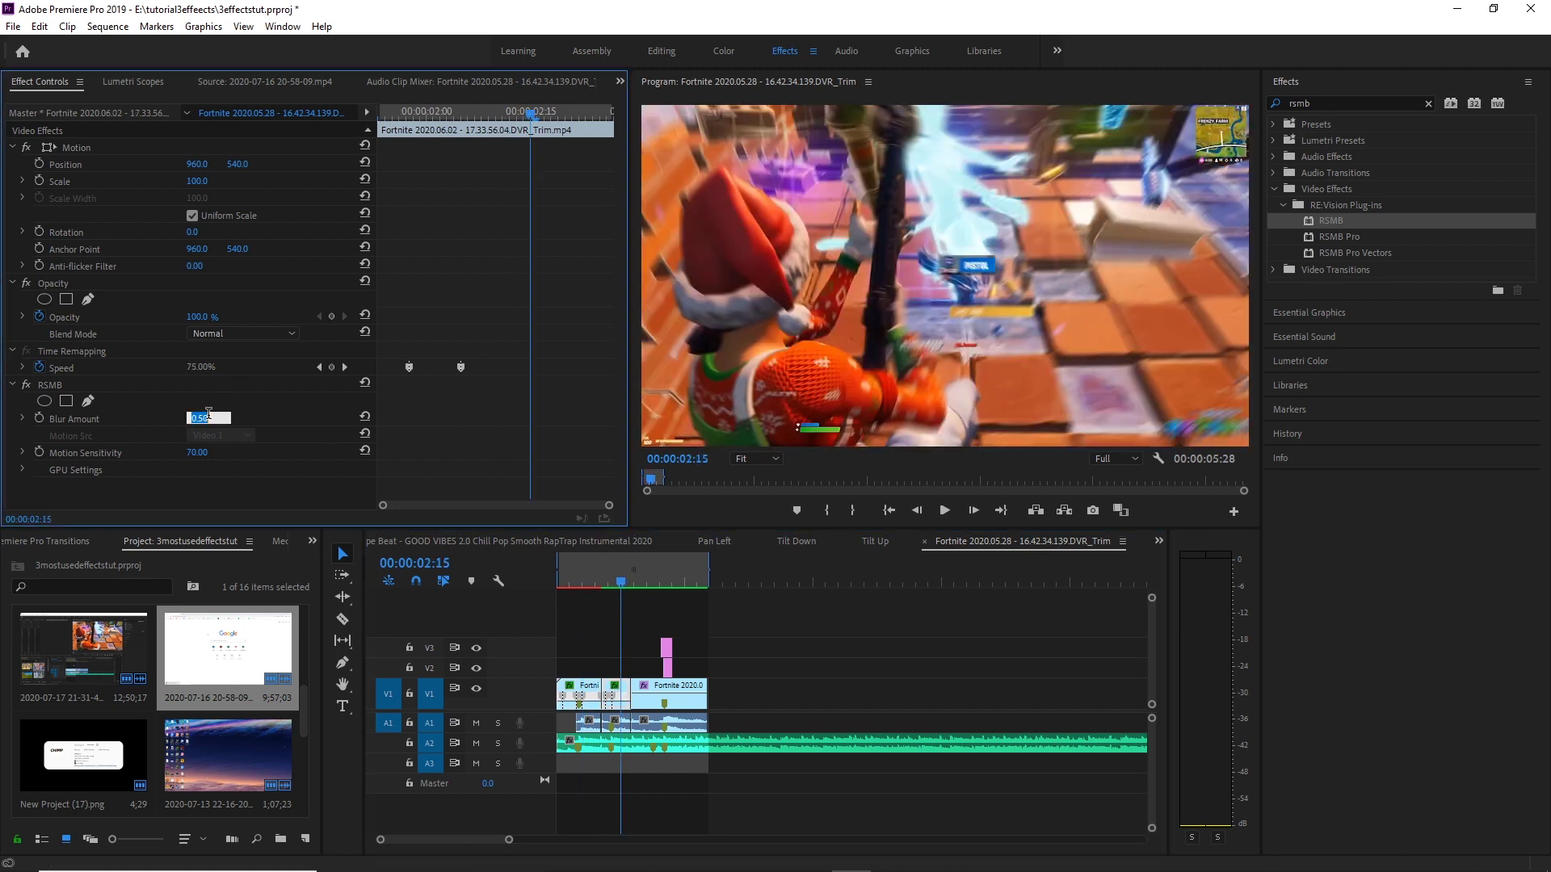
key(Return)
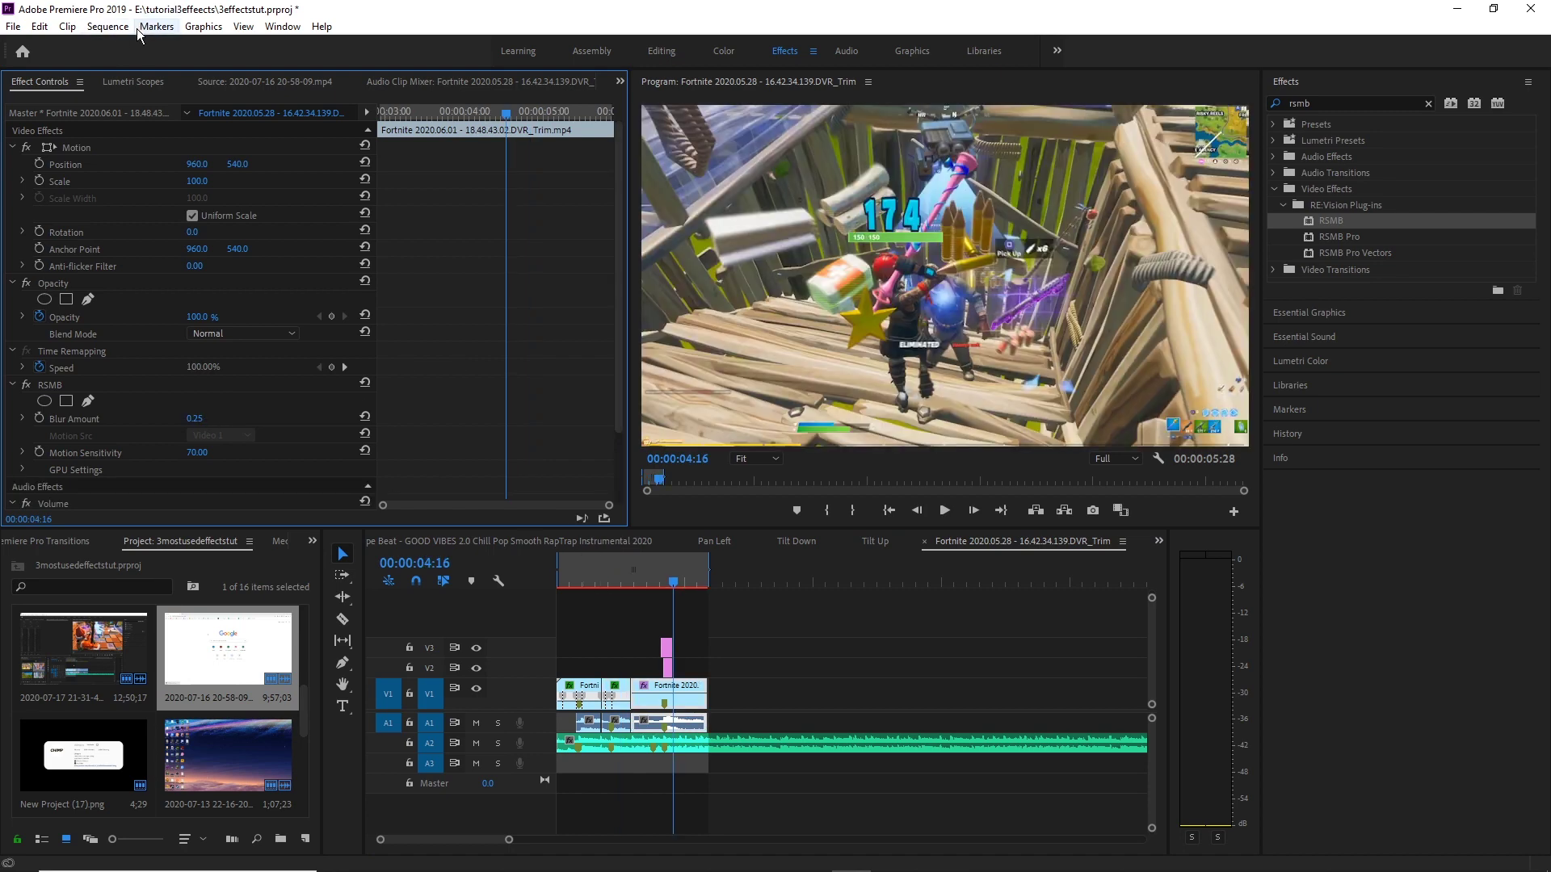
Step: Render the sequence In to Out and play it from the start to check the motion blur on all clips
click(117, 28)
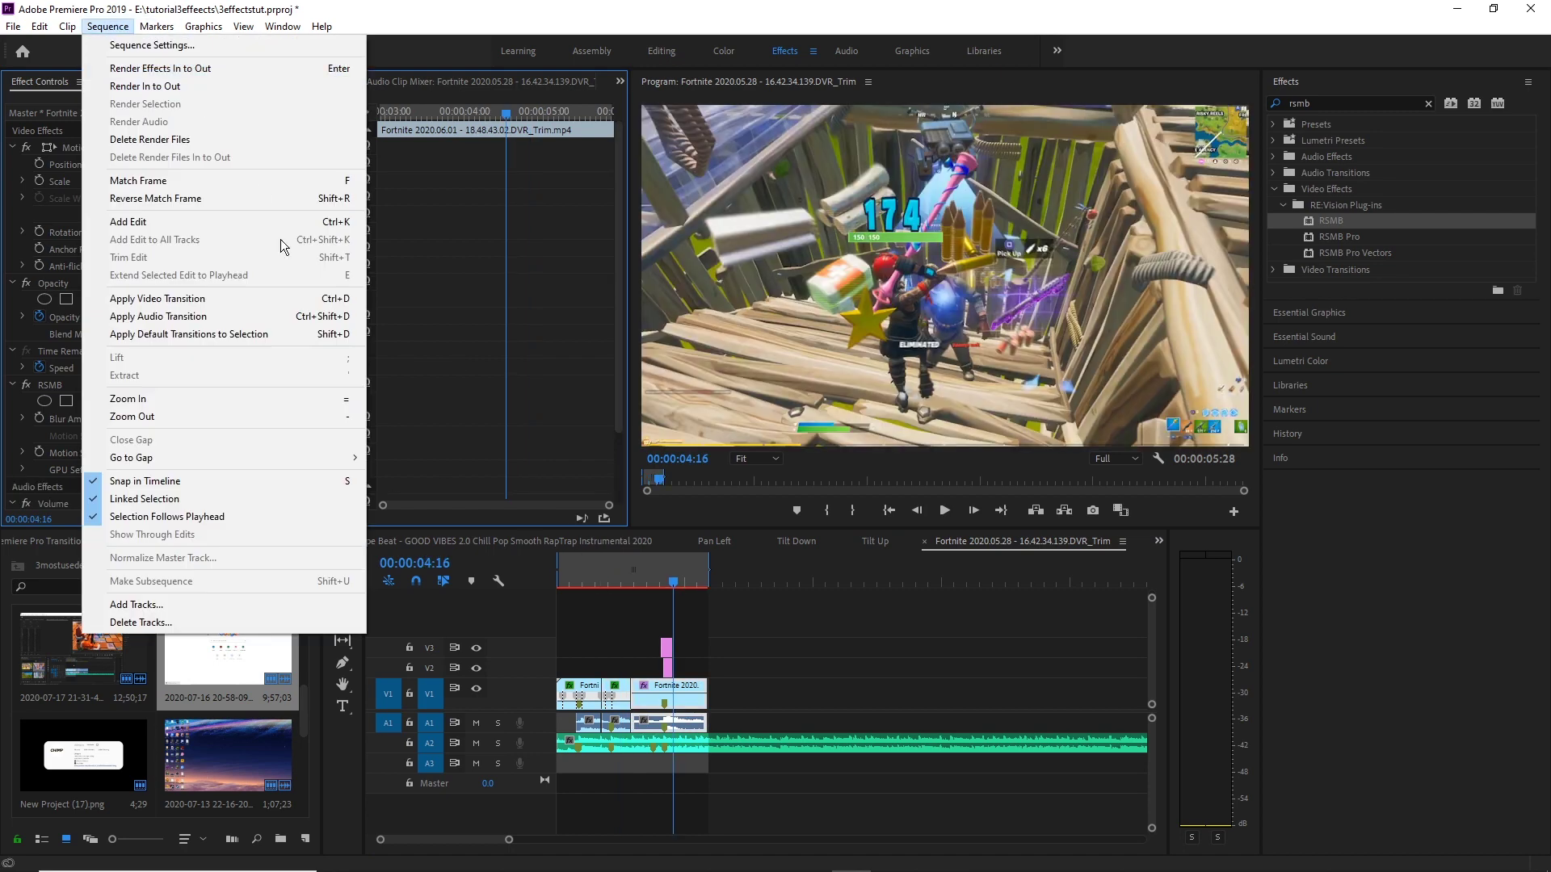
click(196, 90)
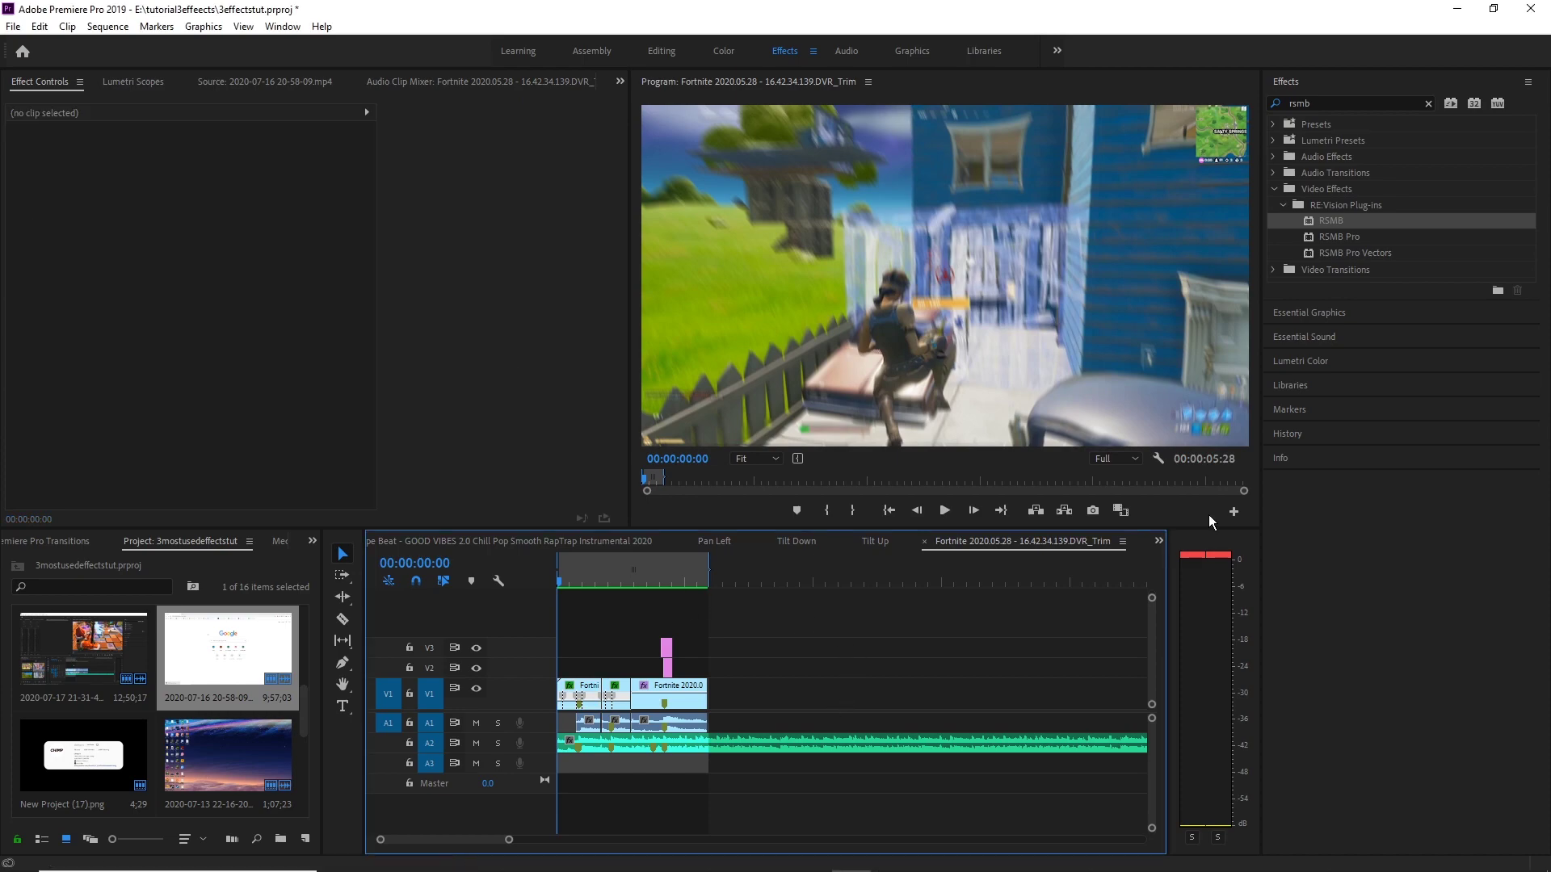
key(space)
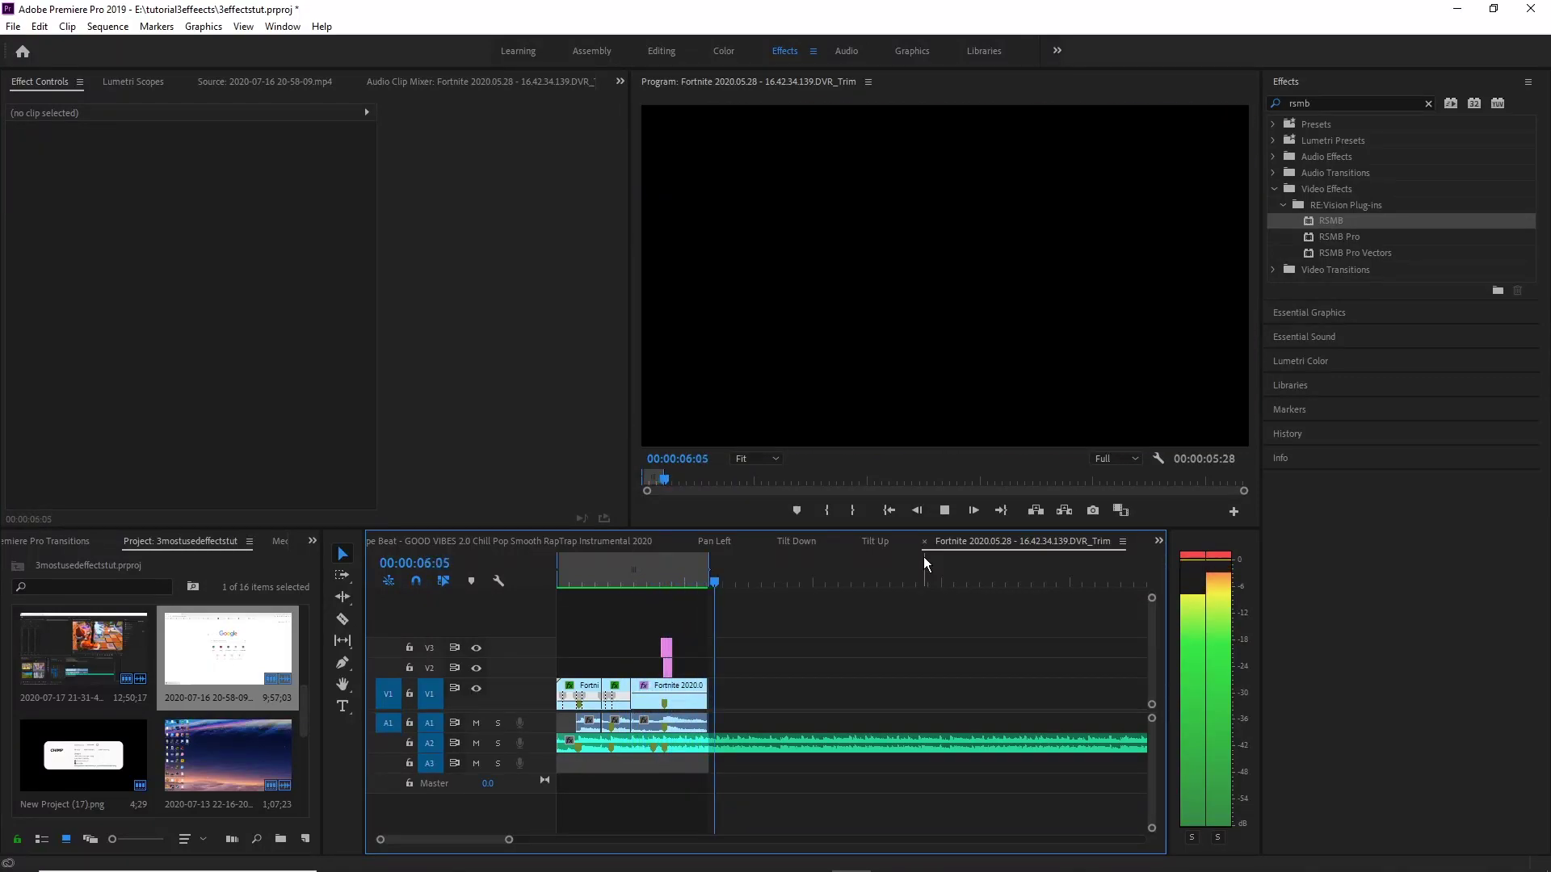
click(565, 741)
Step: Find the Dip to Black transition and apply it to the end of the last V1 clip
drag(672, 584, 702, 641)
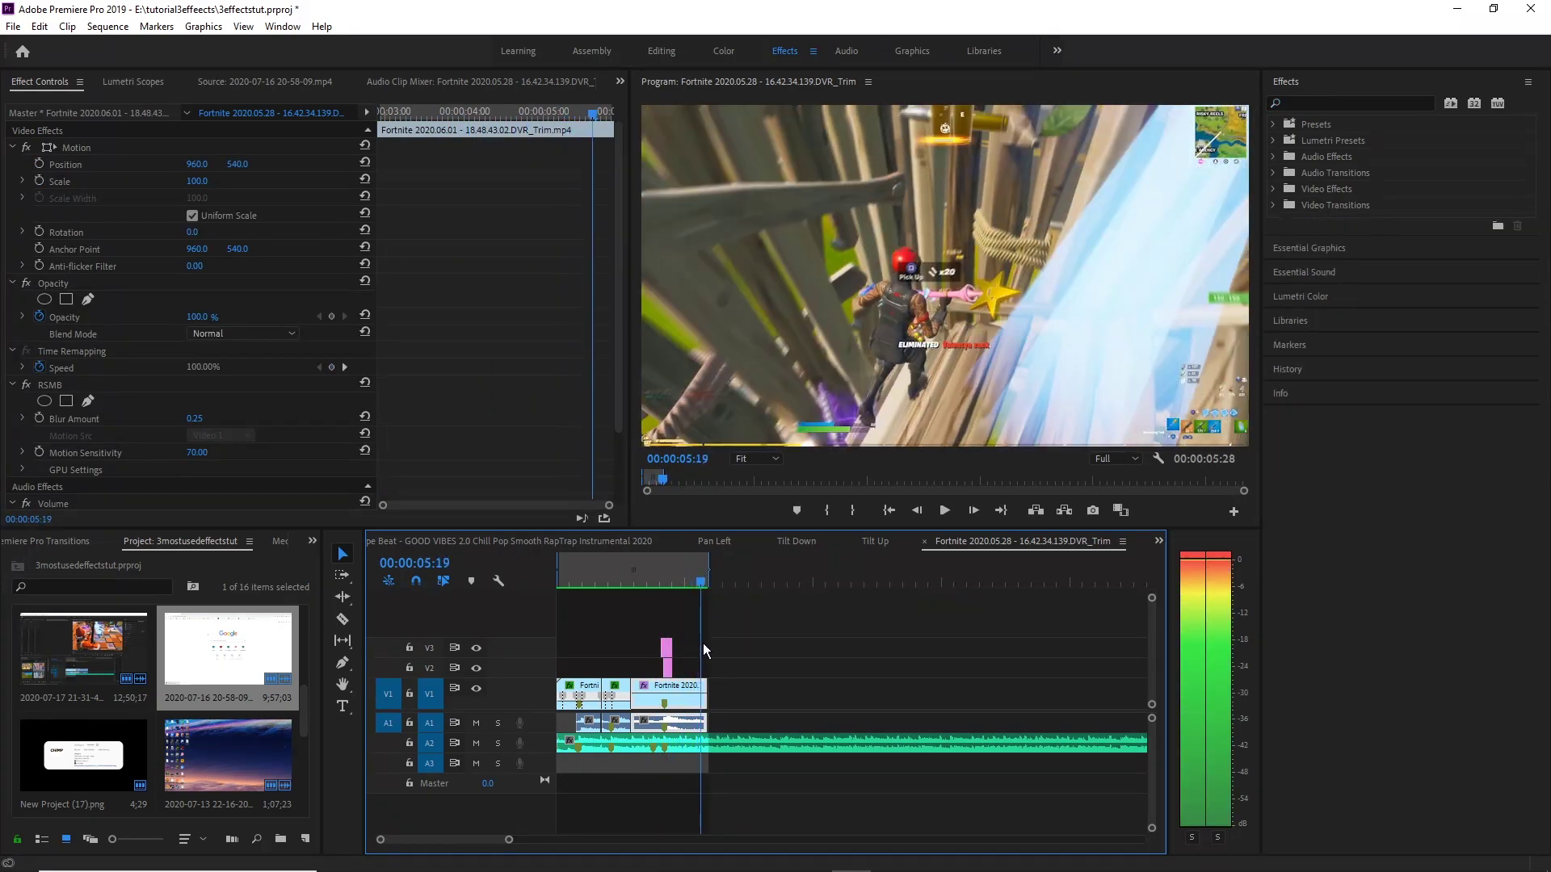
click(1321, 120)
click(1321, 103)
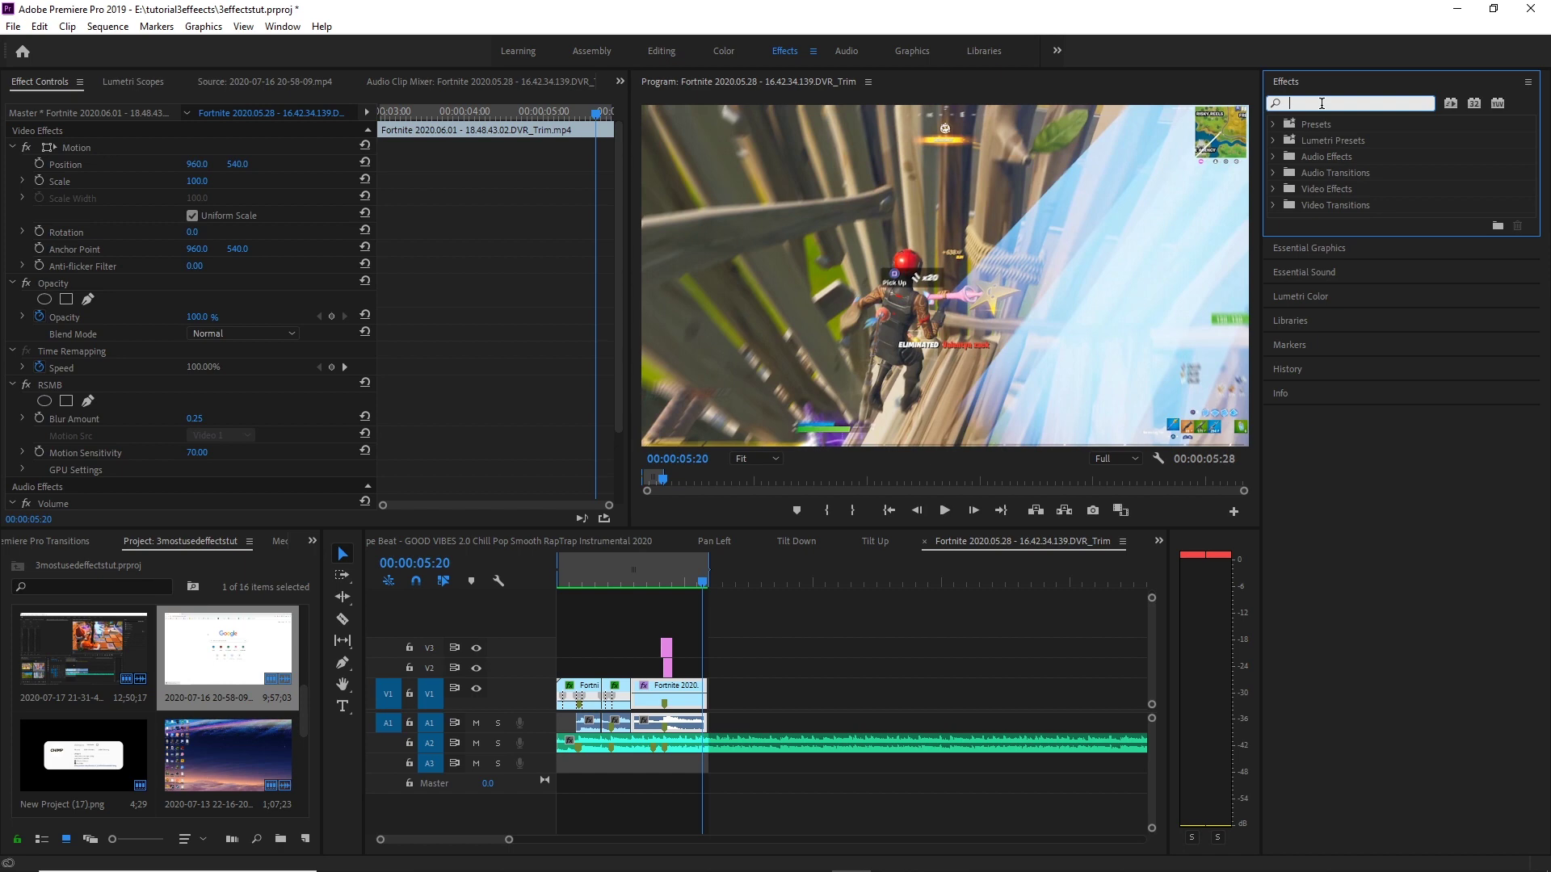
text(dip to)
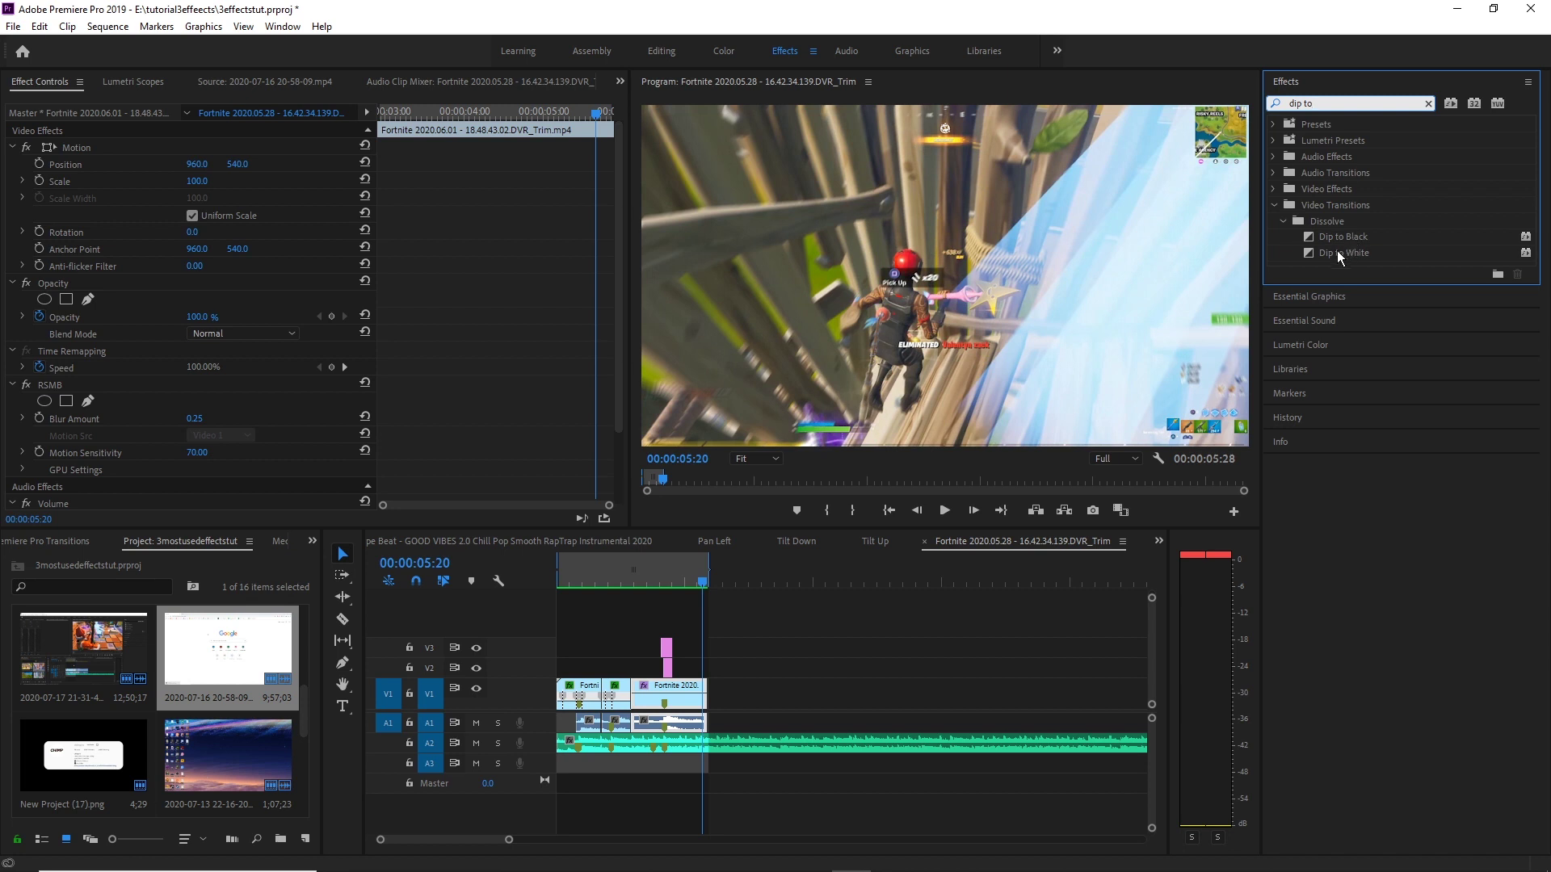
drag(1352, 240, 707, 710)
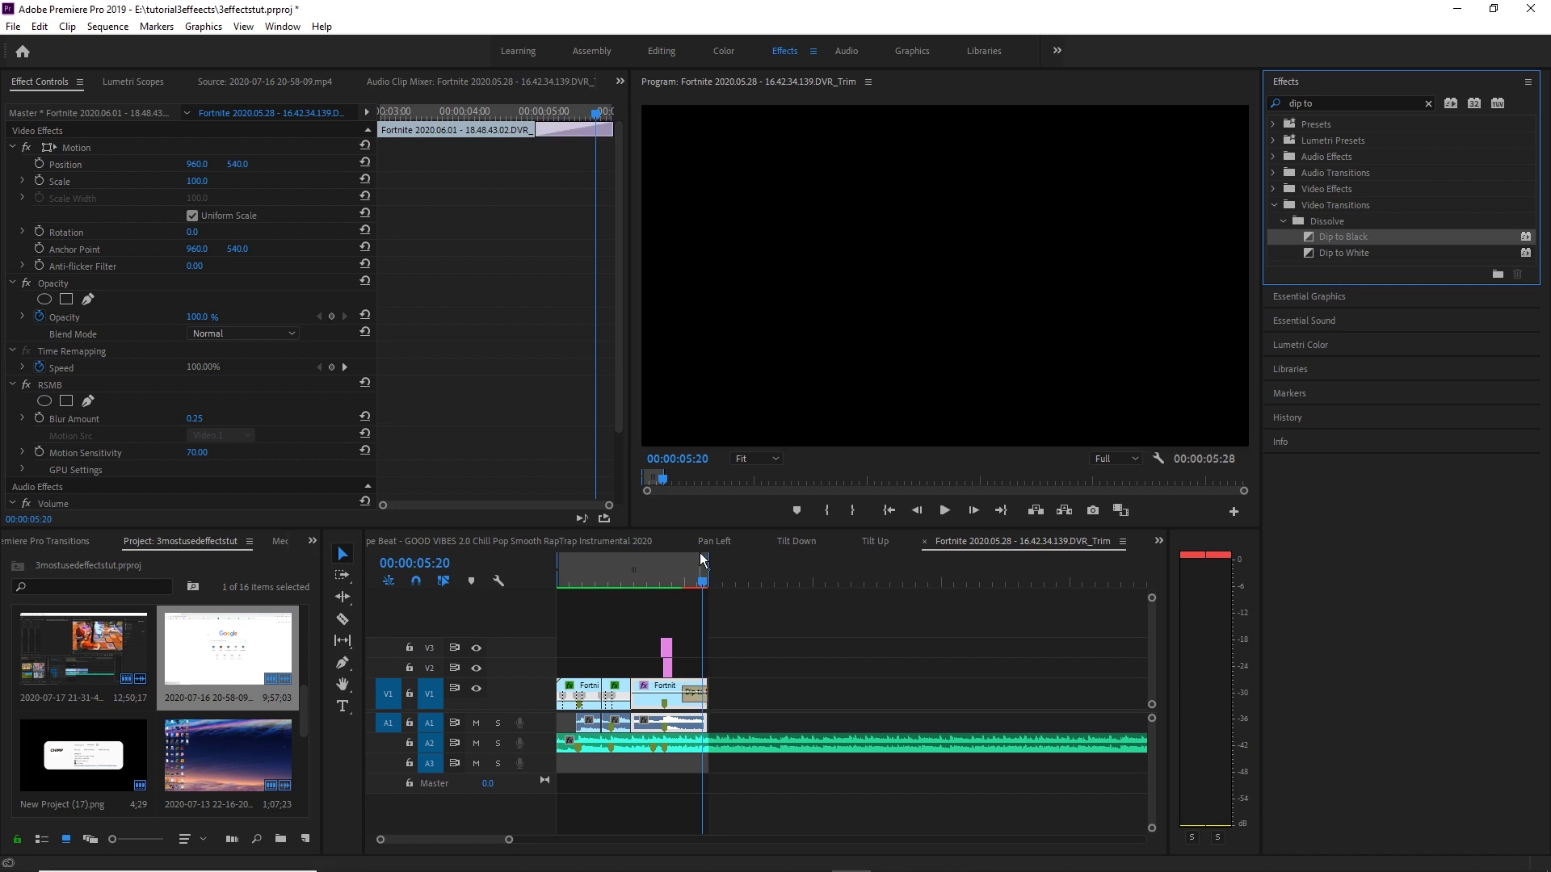
Step: Shorten the Dip to Black transition at the end of the last V1 clip by moving its start later
click(692, 700)
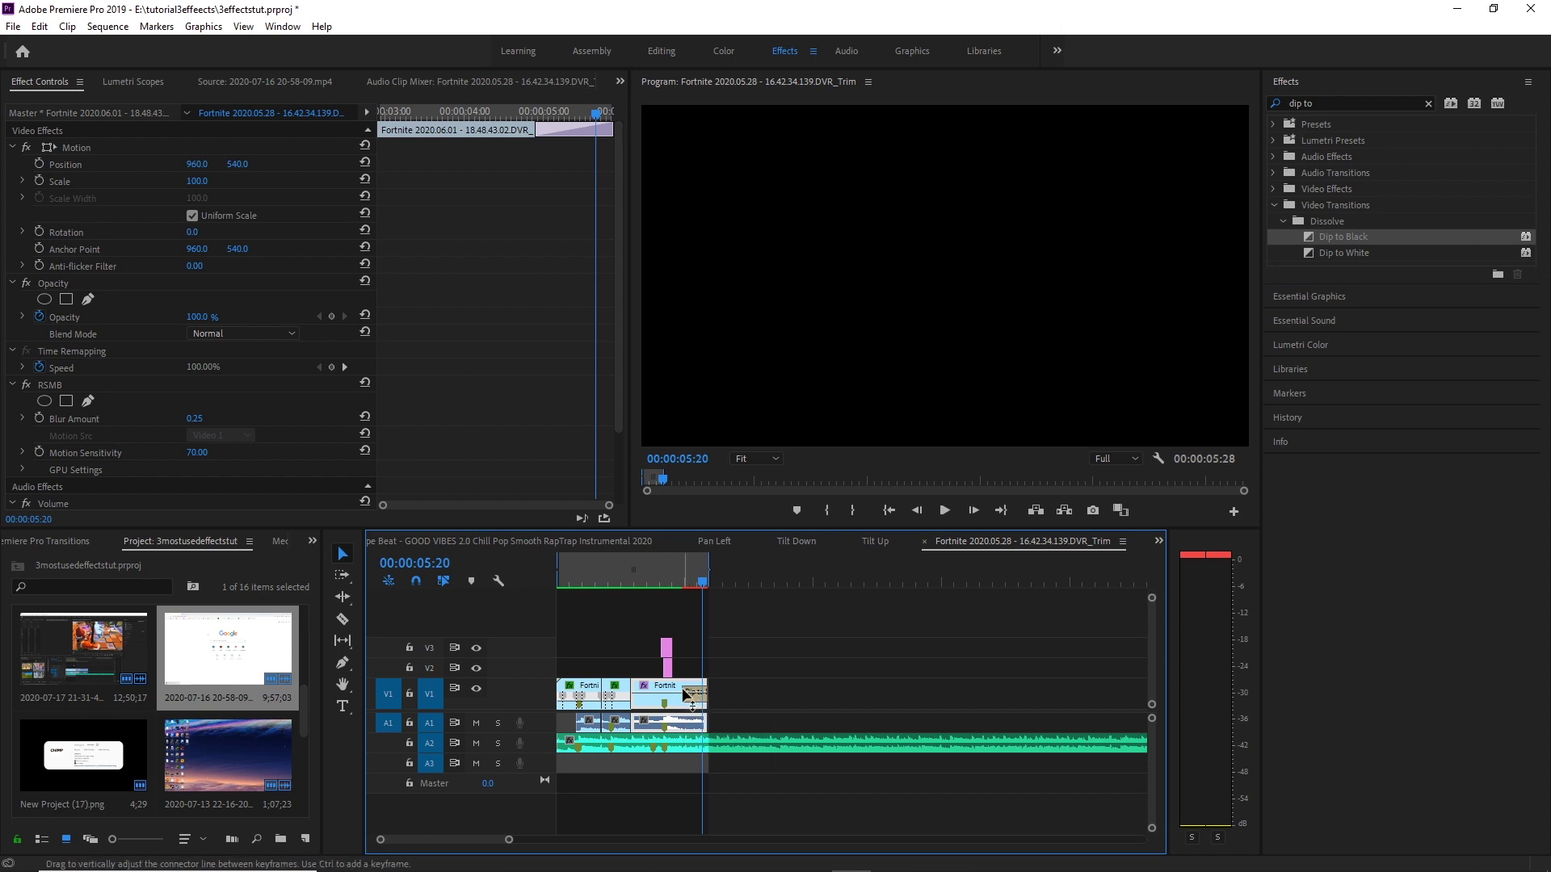
click(686, 689)
drag(687, 689, 698, 689)
Step: Cut the A2 music at 00:00:06:06, just past the last V1 clip, and remove the remainder
drag(700, 581, 718, 640)
drag(752, 743, 735, 744)
click(735, 744)
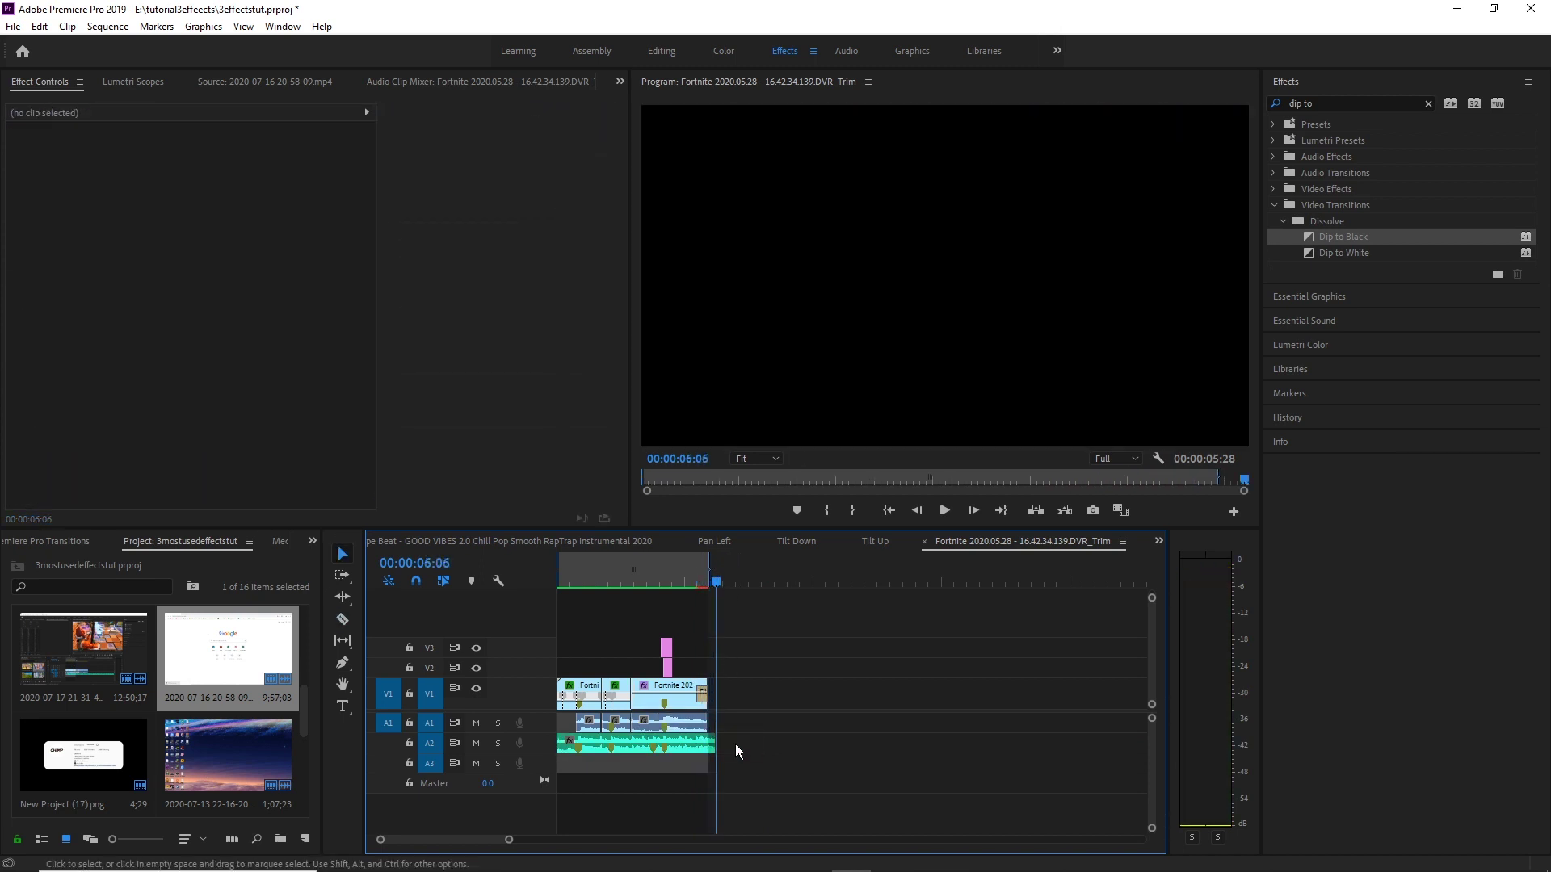
Step: Fade out the end of the A2 music with an Exponential Fade lasting 00:00:00:24 and play back the ending
click(1428, 104)
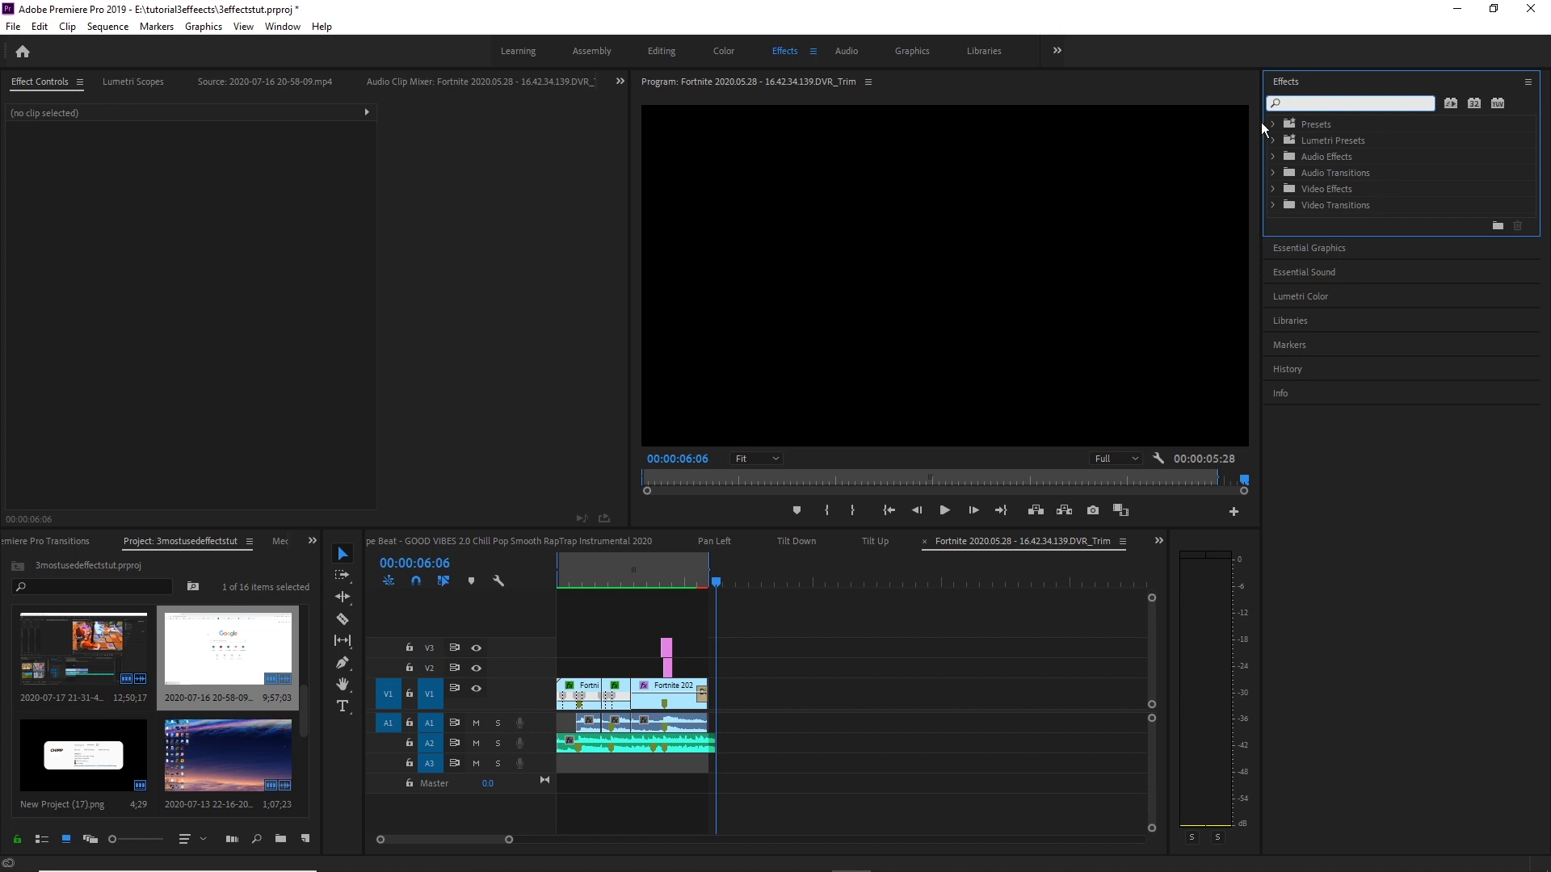
click(1273, 173)
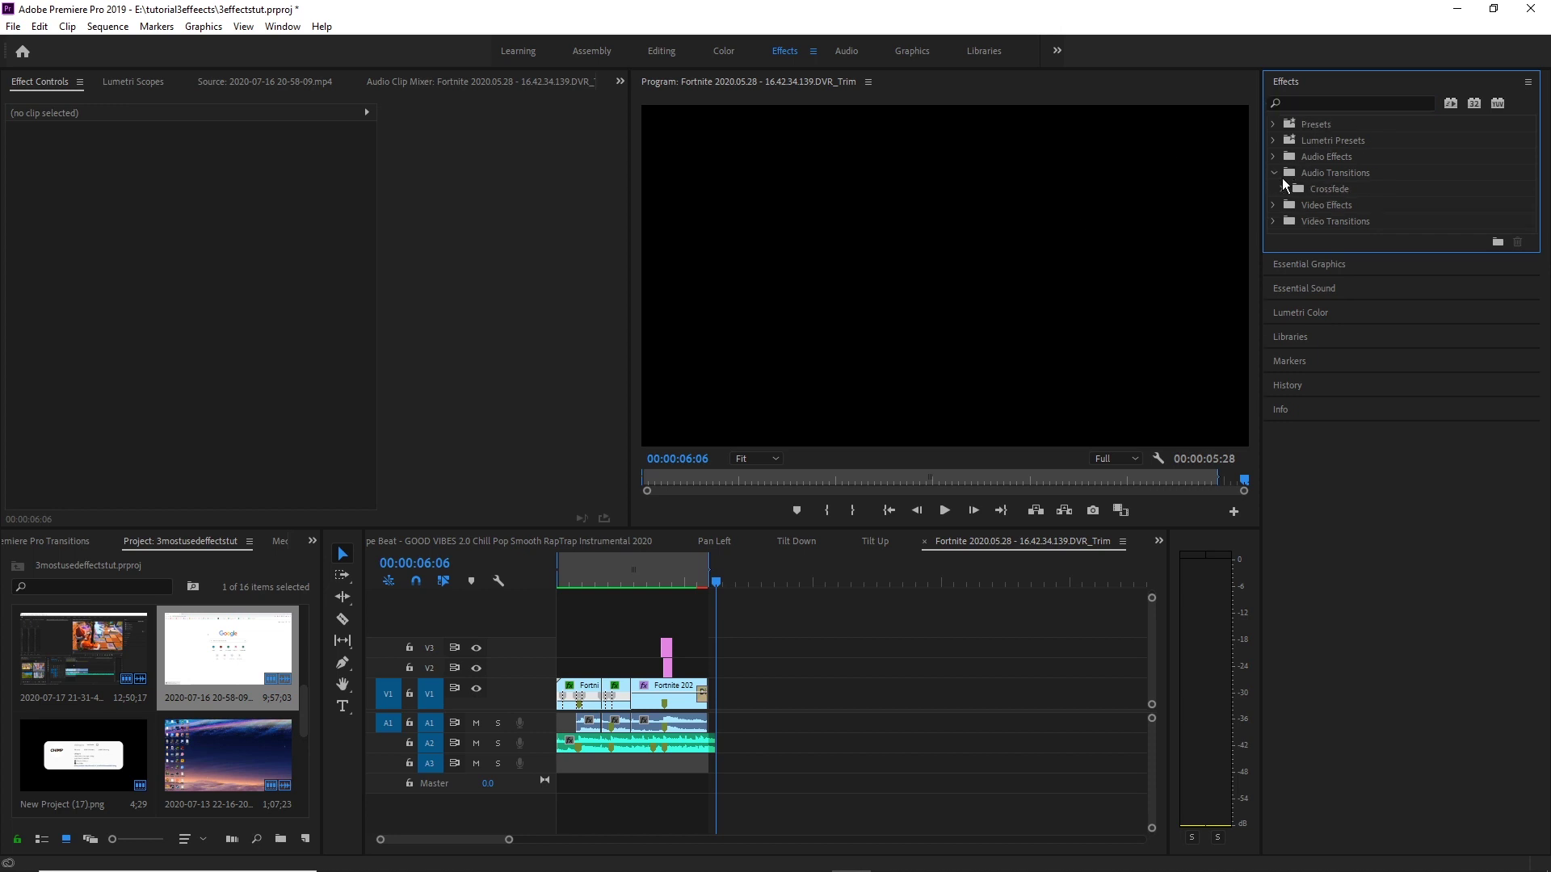
click(1283, 190)
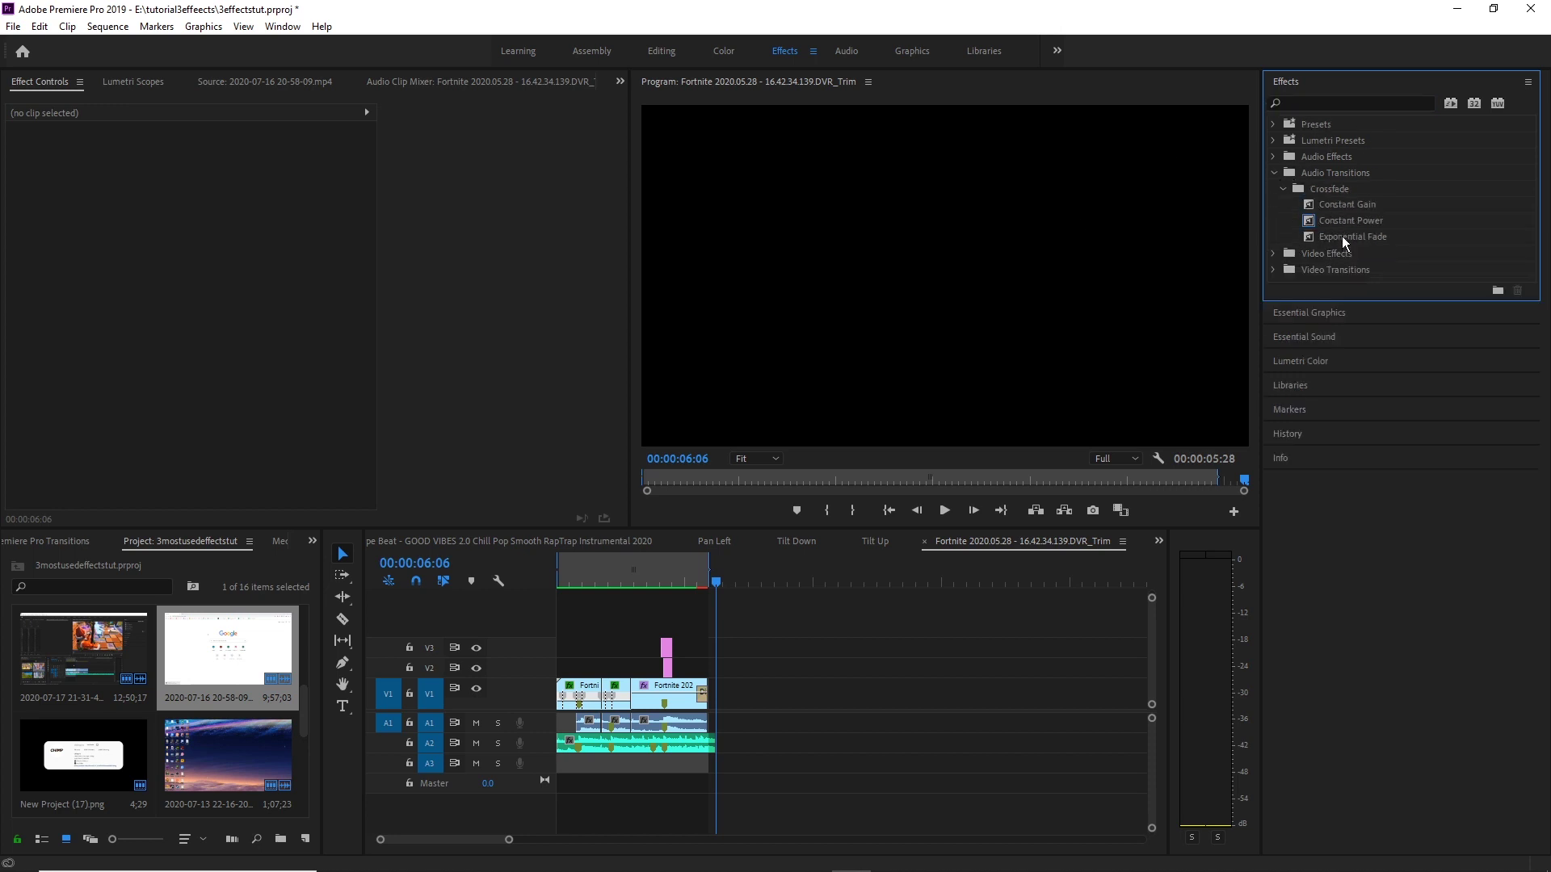
drag(1343, 239, 690, 743)
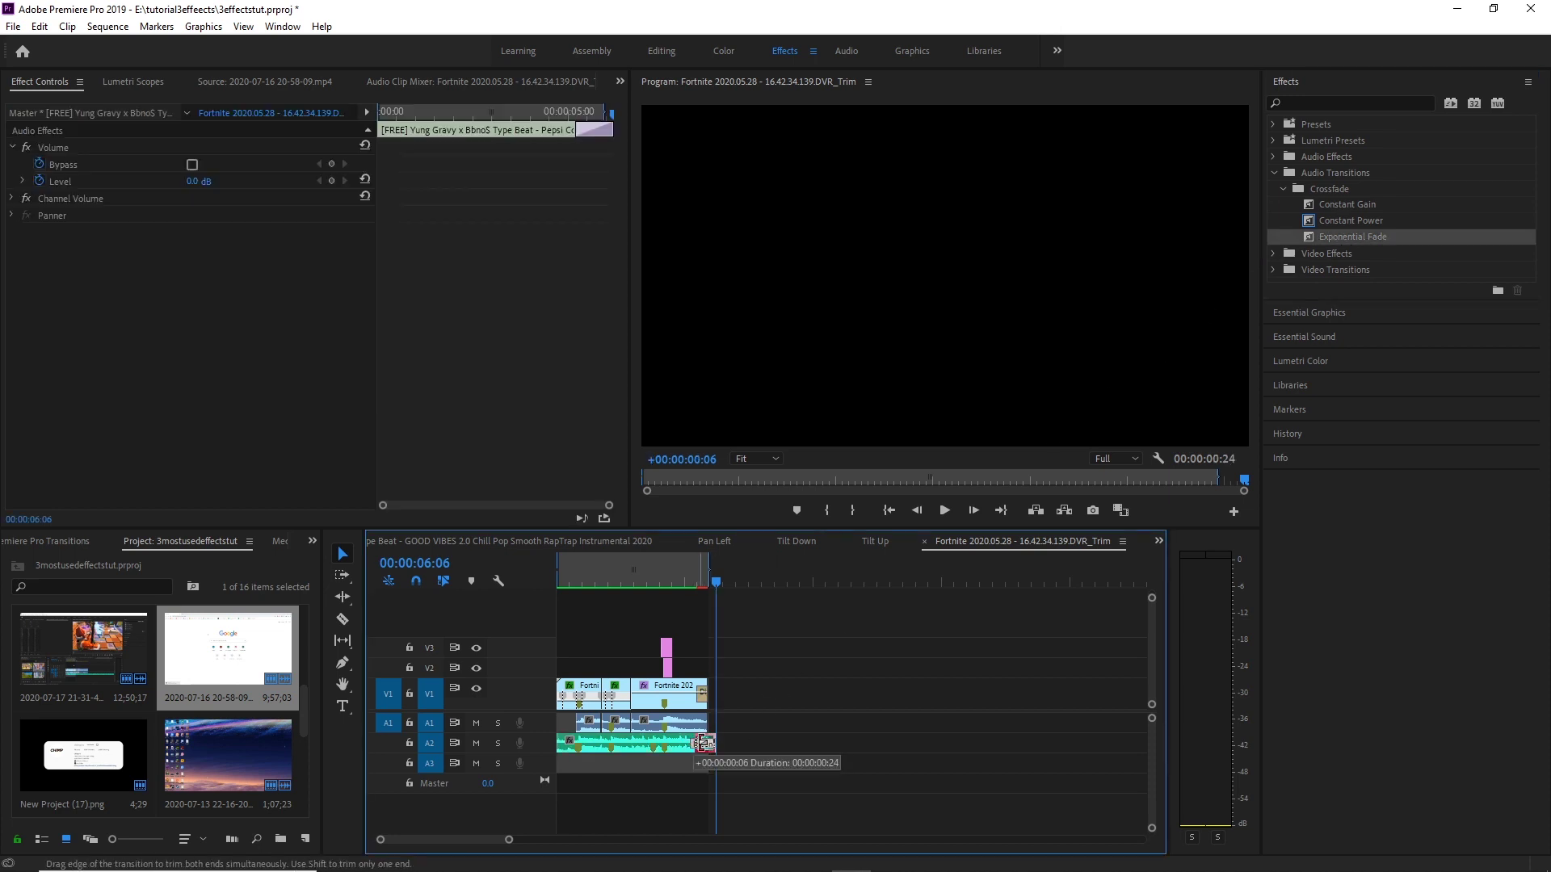
click(692, 583)
key(space)
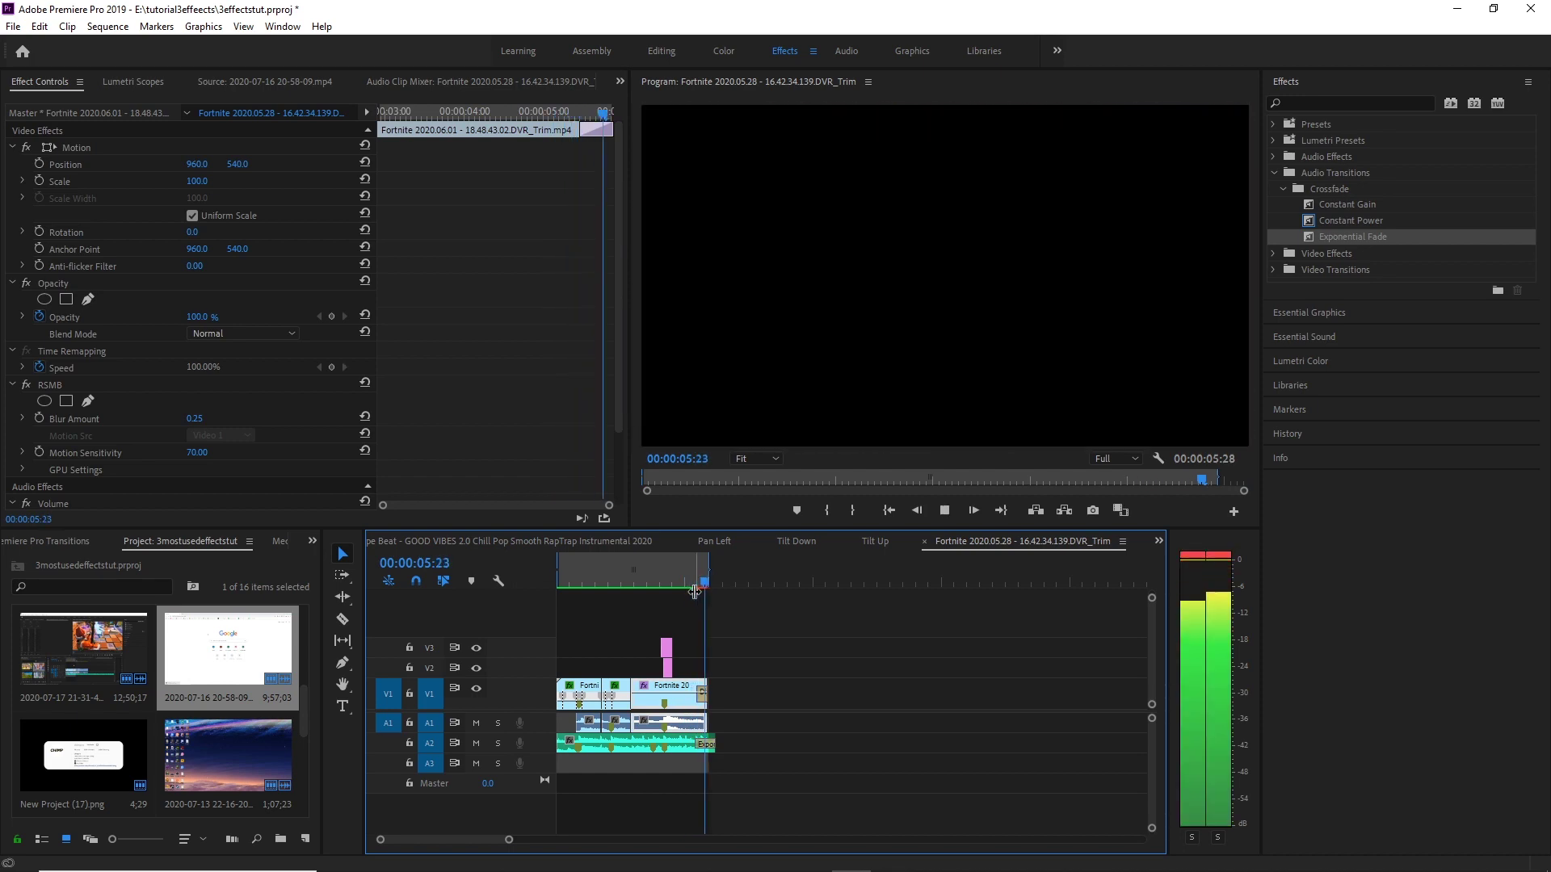